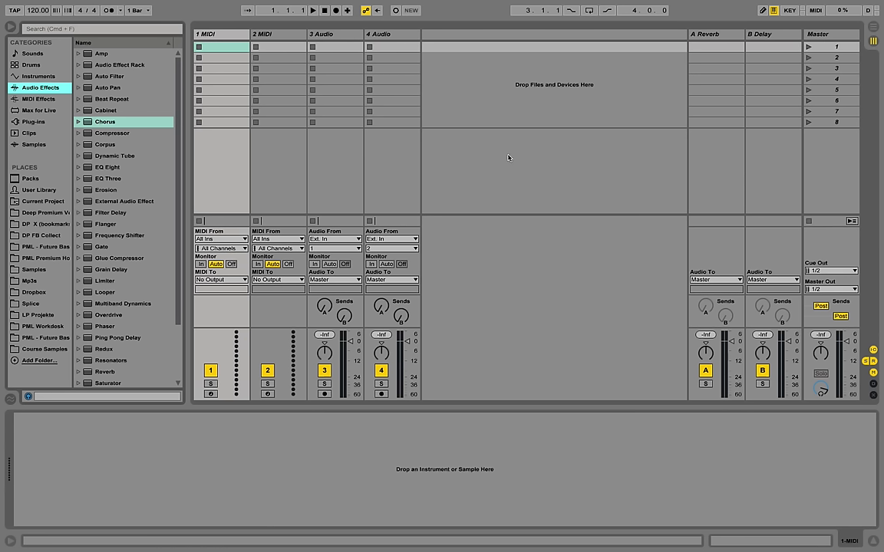
# - Load the Massive plug-in onto the first MIDI track and open its synth window
pyautogui.click(34, 122)
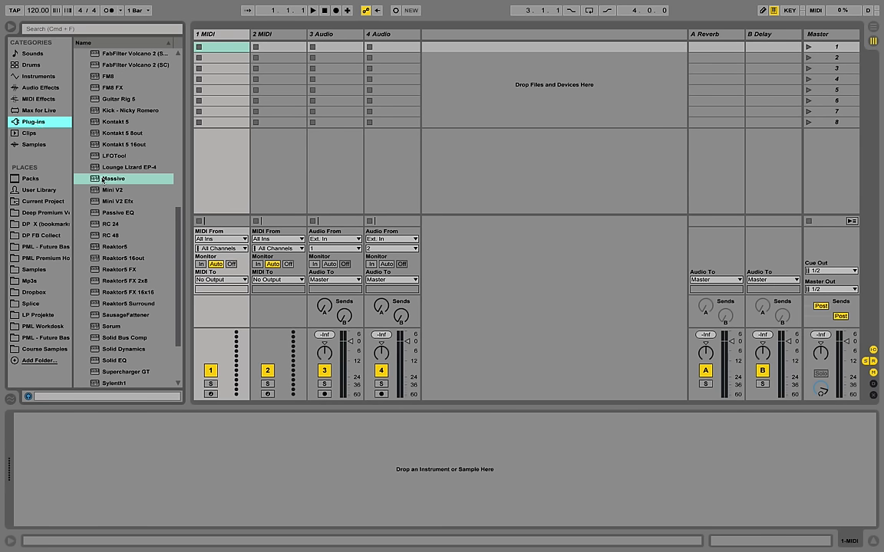
pyautogui.click(103, 180)
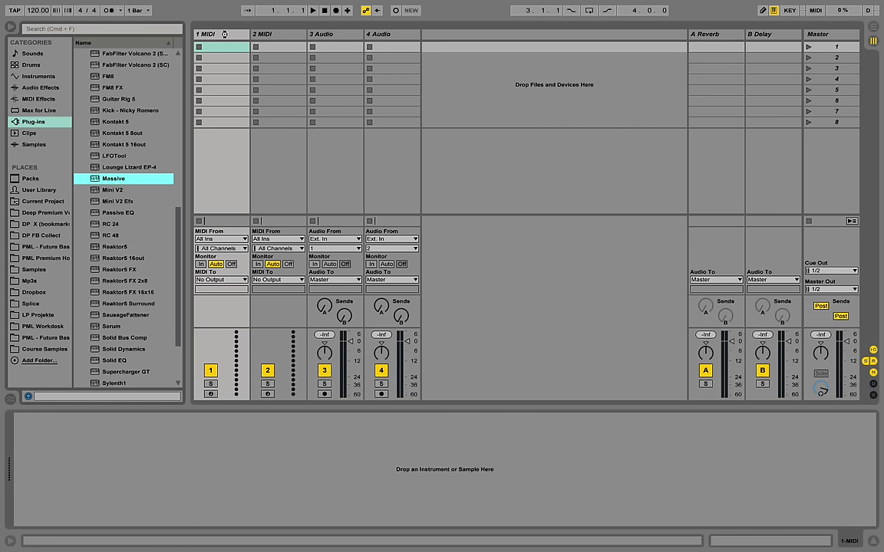
pyautogui.moveTo(224, 33); pyautogui.dragTo(224, 34)
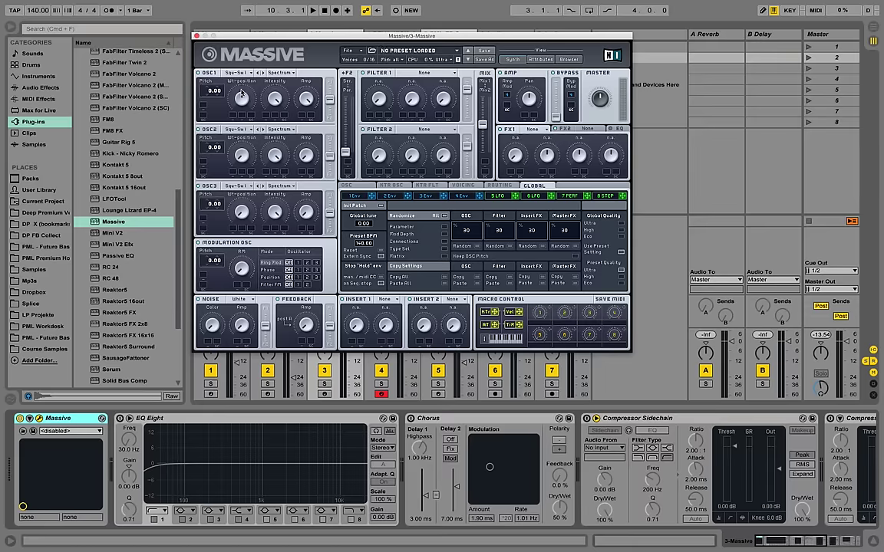
pyautogui.click(348, 50)
pyautogui.click(359, 53)
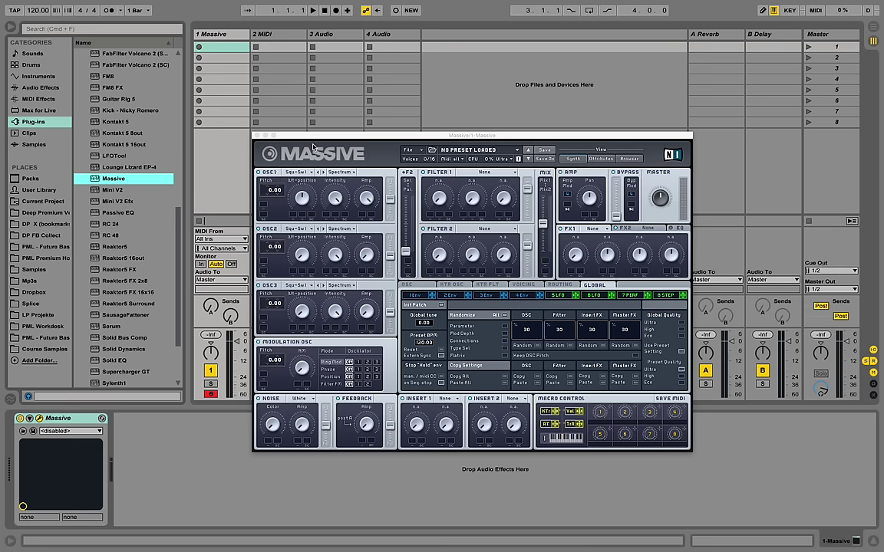
# - Raise the decay level of Massive's envelope 4 to maximum and close the synth window
pyautogui.click(525, 296)
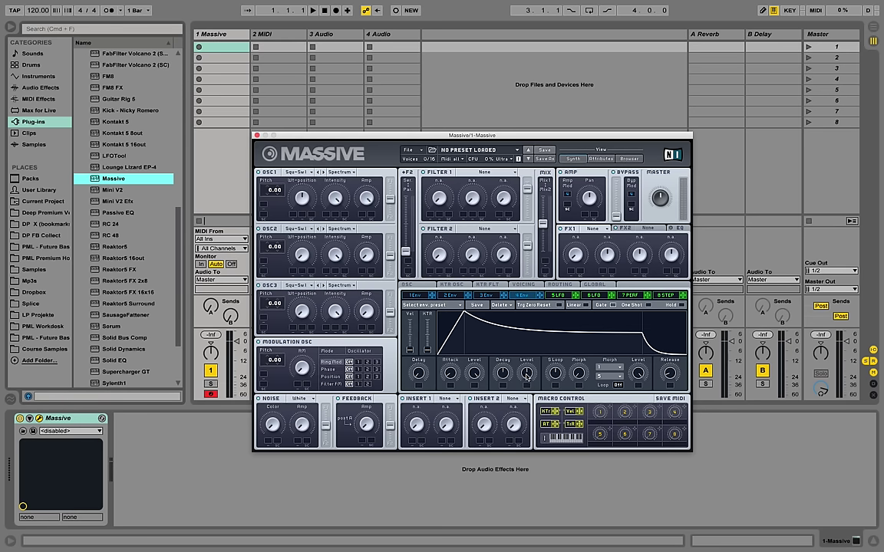
pyautogui.moveTo(530, 380); pyautogui.dragTo(540, 345)
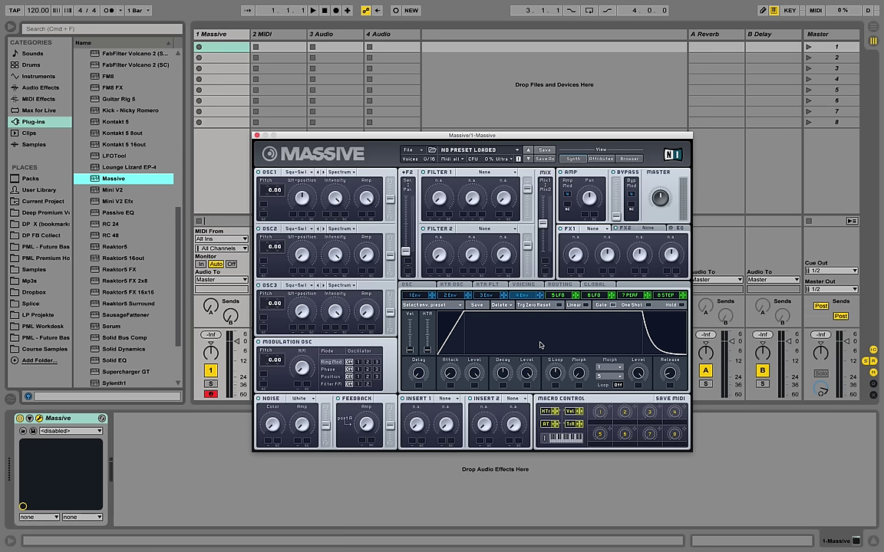
pyautogui.click(257, 136)
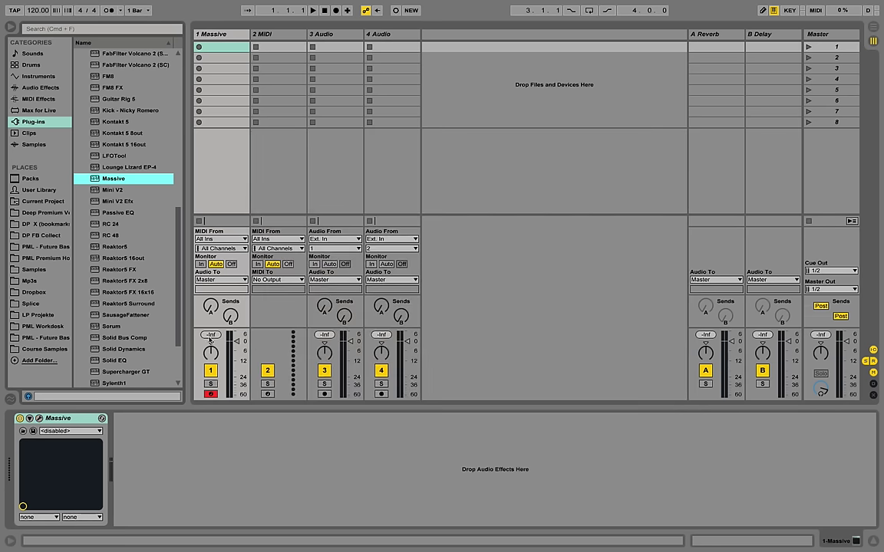
# - Set the Massive track's volume to -12.0 dB and leave the track armed for recording
pyautogui.moveTo(236, 347); pyautogui.dragTo(237, 361)
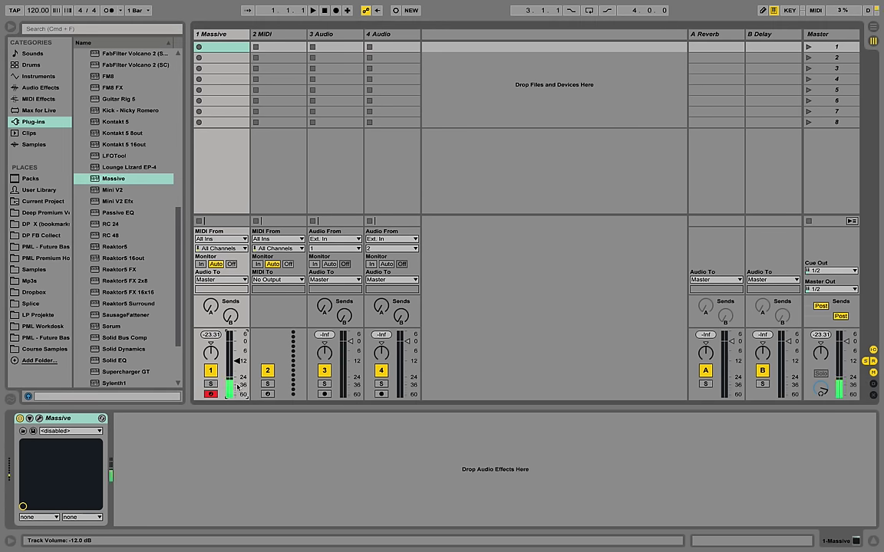
pyautogui.click(210, 395)
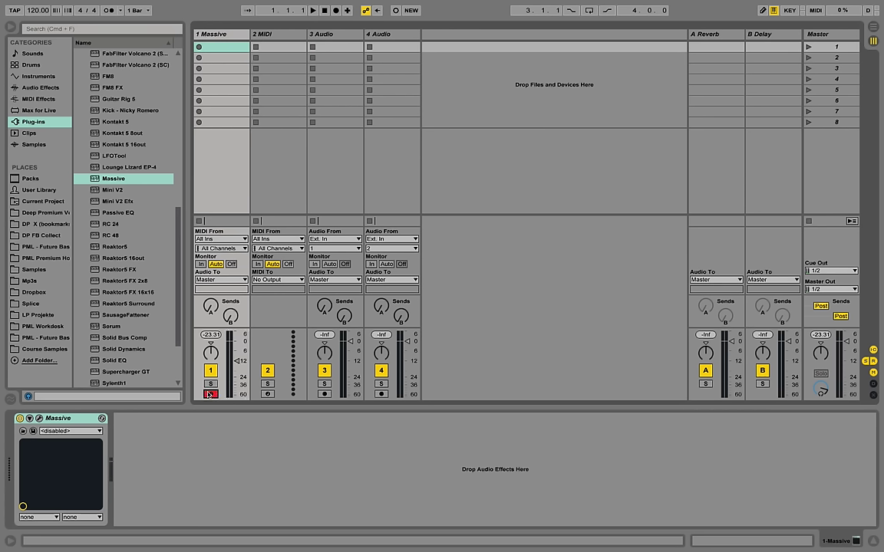
pyautogui.click(211, 395)
# - Create an empty MIDI clip in the Massive track's first Session slot and rename it Chords
pyautogui.click(874, 29)
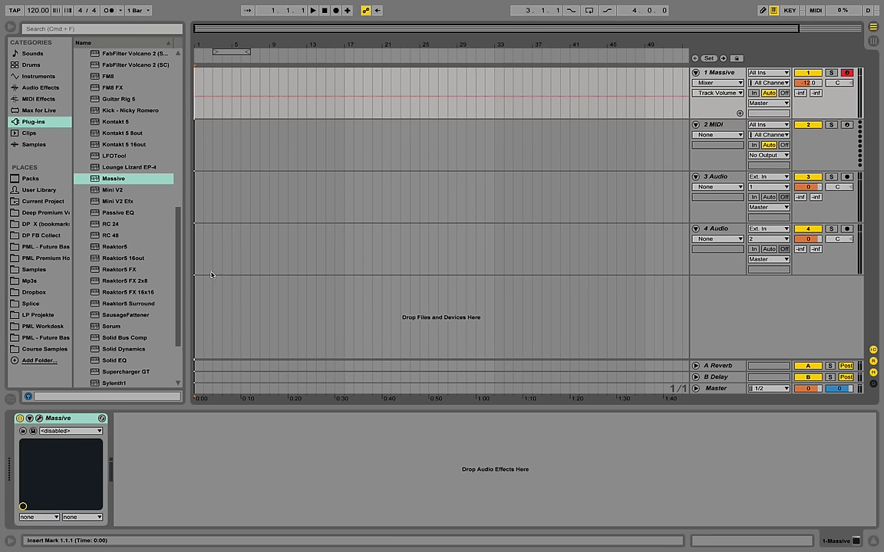
pyautogui.click(874, 40)
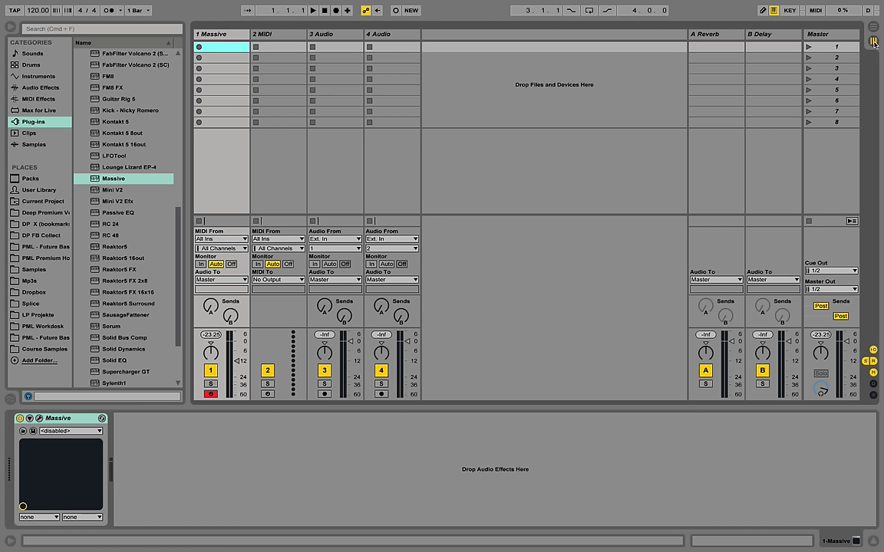
pyautogui.doubleClick(223, 51)
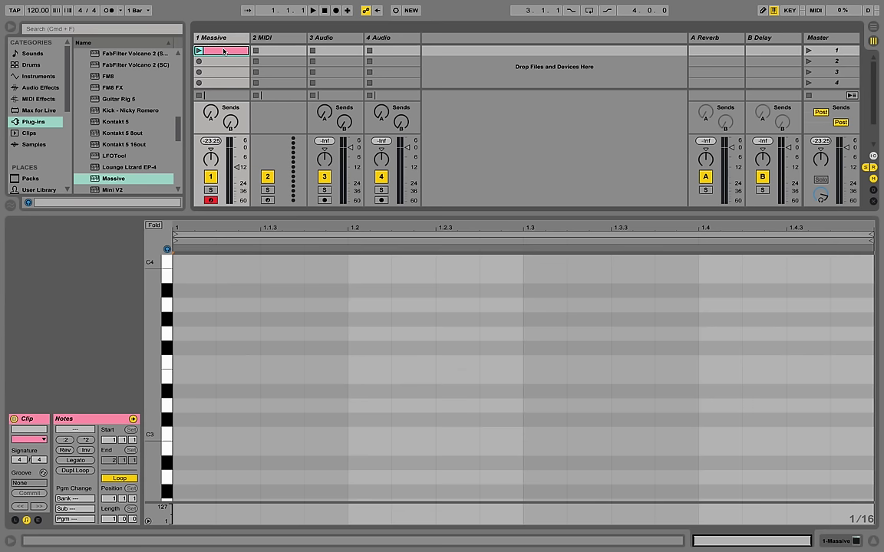
pyautogui.rightClick(223, 51)
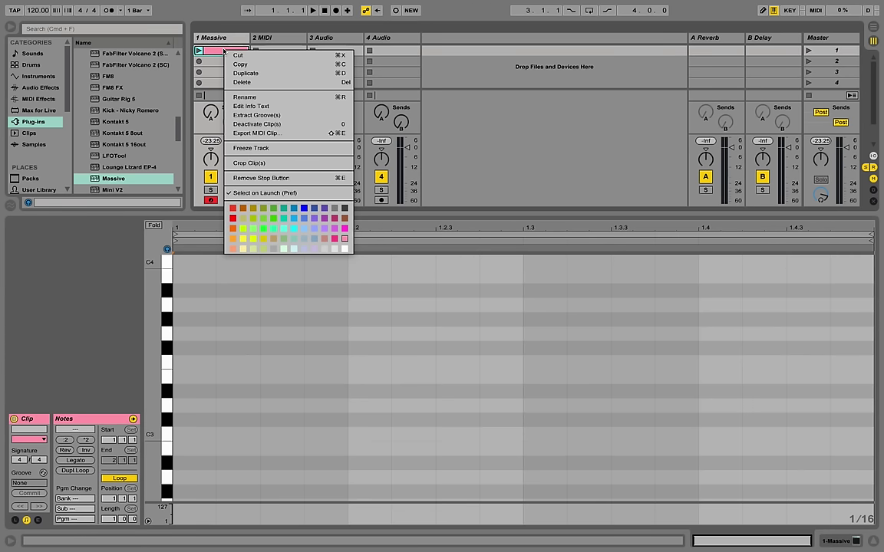
pyautogui.press('Escape')
pyautogui.click(215, 38)
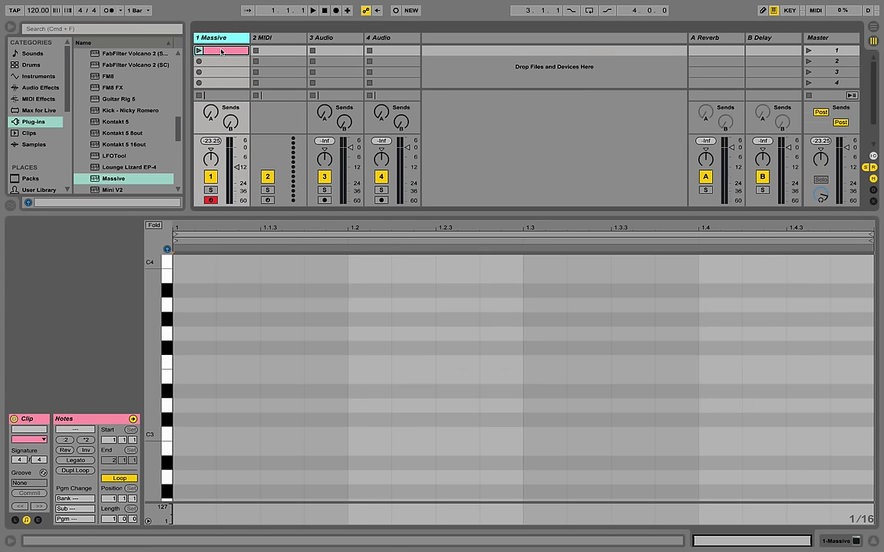
pyautogui.rightClick(220, 51)
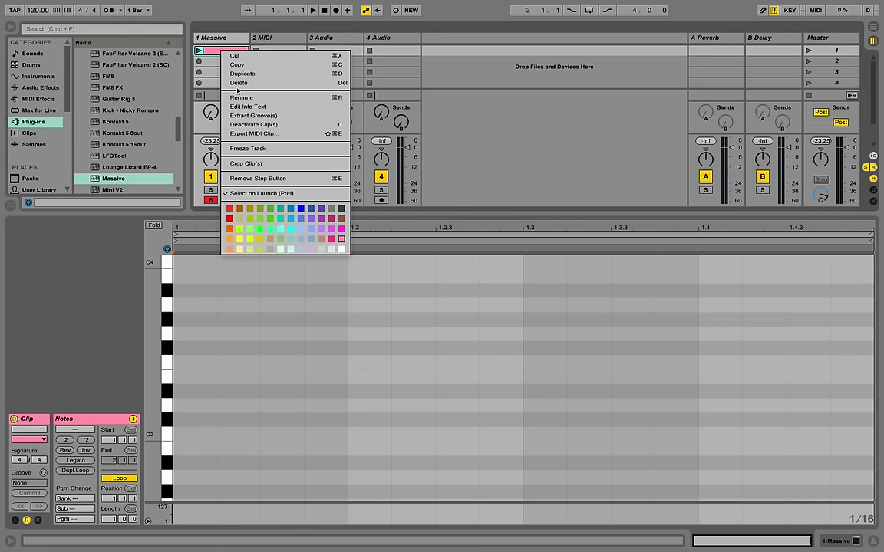
pyautogui.click(250, 98)
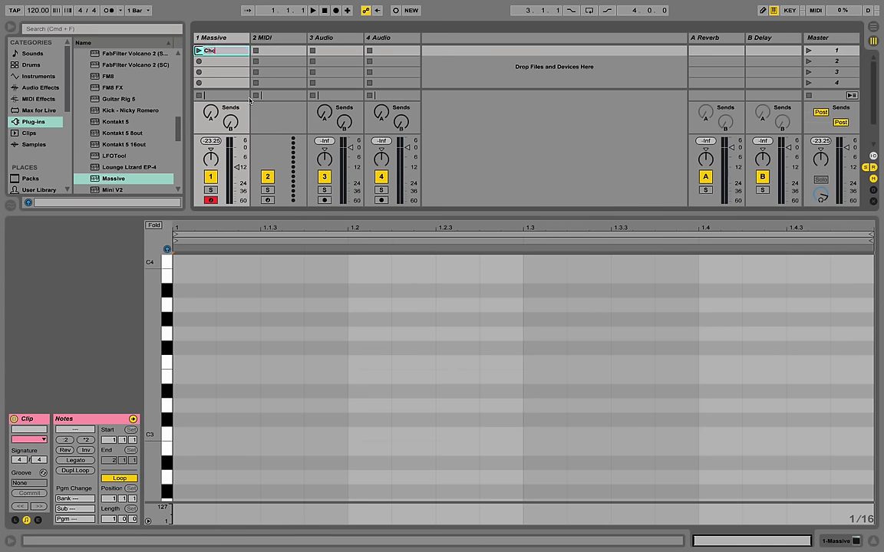
pyautogui.press('Return')
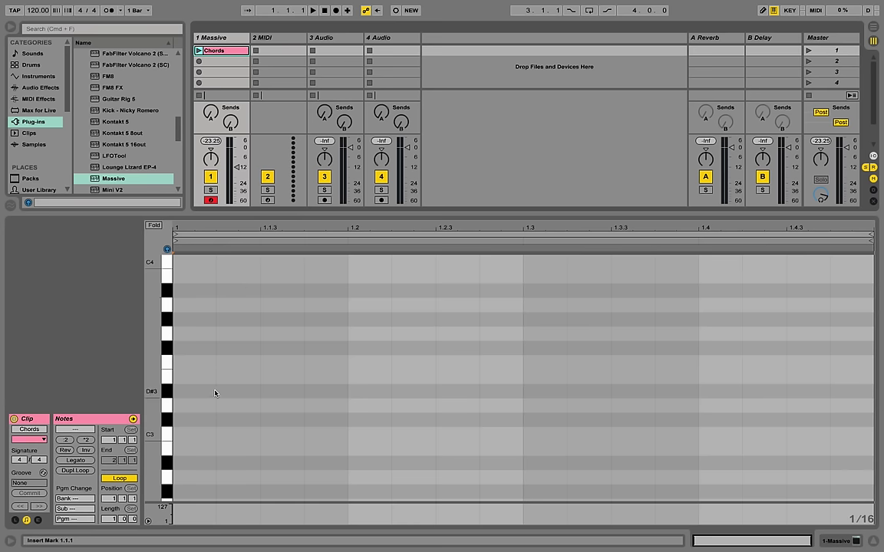
# - Draw a one-beat A2 note at the clip's start and copy it onto every white key from B2 up to C4
pyautogui.scroll(-2, 215, 392)
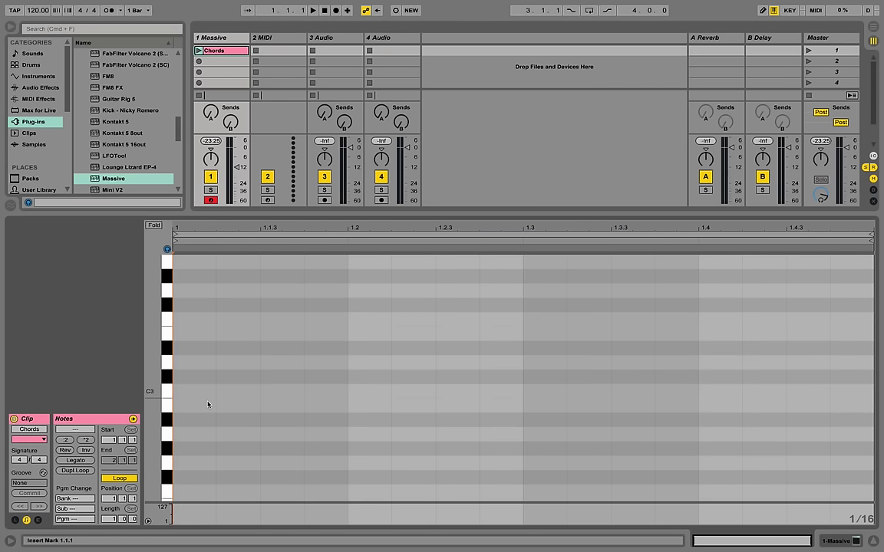
pyautogui.doubleClick(178, 435)
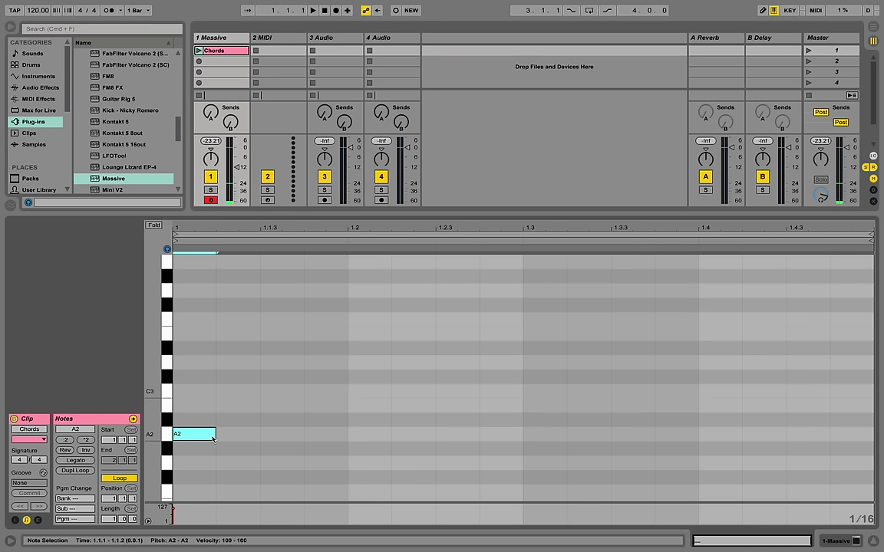
pyautogui.moveTo(212, 436); pyautogui.dragTo(346, 435)
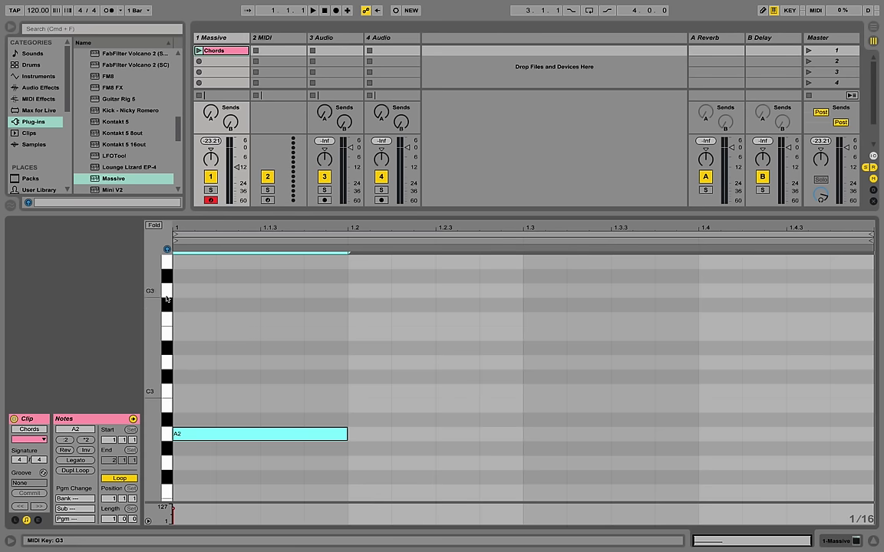
pyautogui.moveTo(153, 274); pyautogui.dragTo(259, 359)
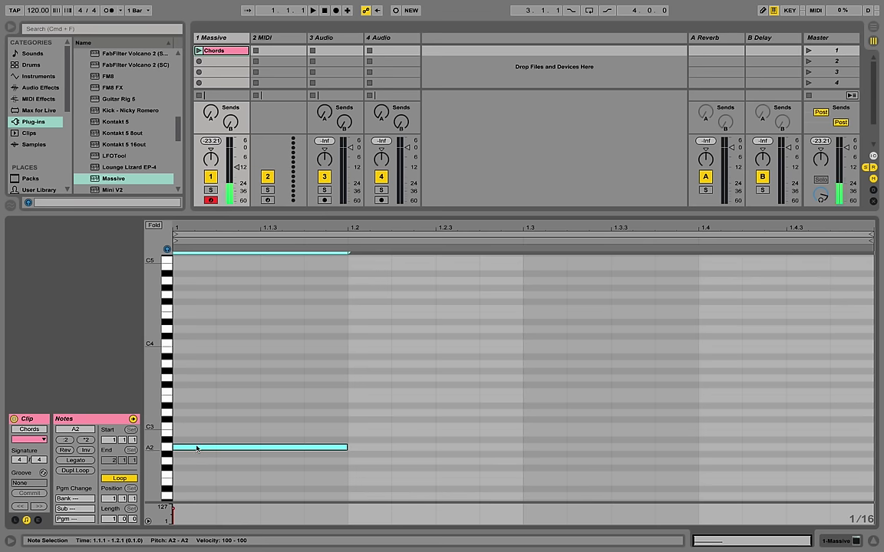
pyautogui.moveTo(197, 448); pyautogui.dragTo(189, 346)
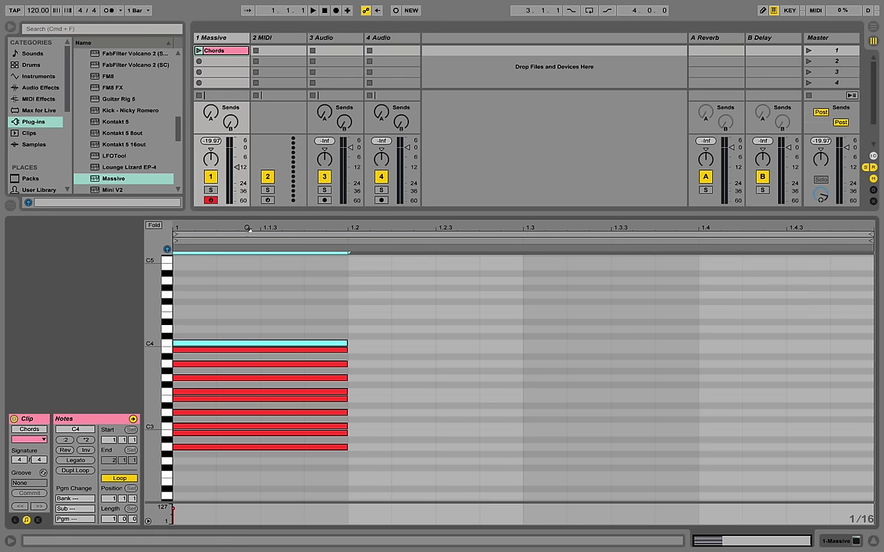
# - Shorten all the scale notes from A2 to C4 to a sixteenth and move them just before the clip's start as a guide
pyautogui.moveTo(219, 228); pyautogui.dragTo(221, 253)
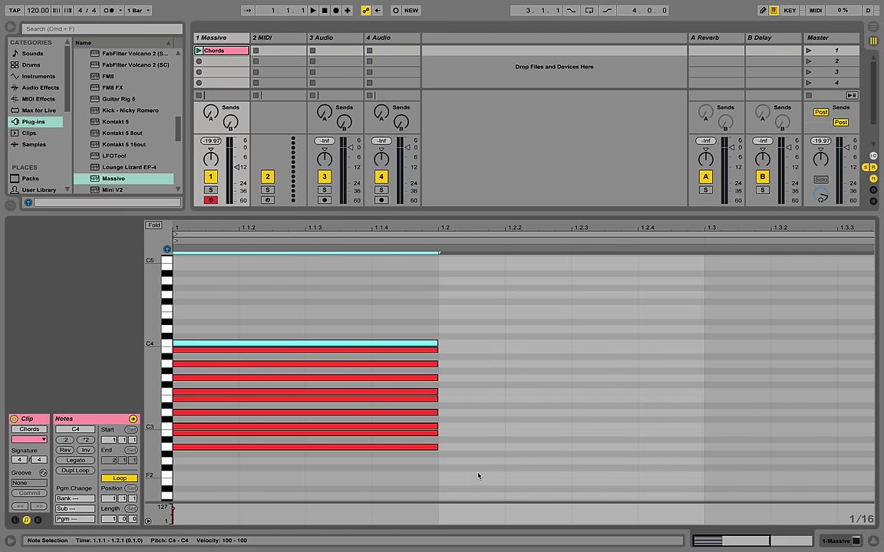
pyautogui.moveTo(481, 476); pyautogui.dragTo(360, 296)
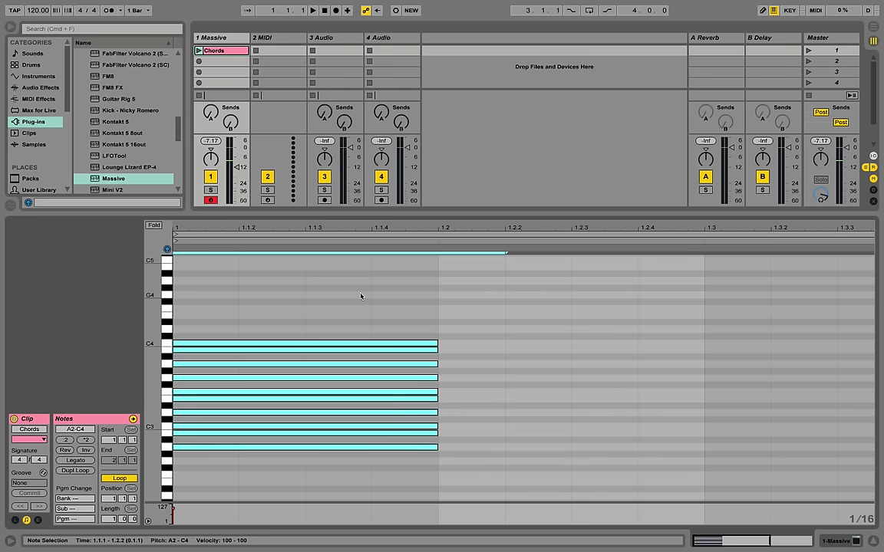
pyautogui.hotkey('shift', 'Left')
pyautogui.hotkey('shift', 'Left')
pyautogui.hotkey('shift', 'Left')
pyautogui.press('Right')
pyautogui.press('Left')
pyautogui.press('Left')
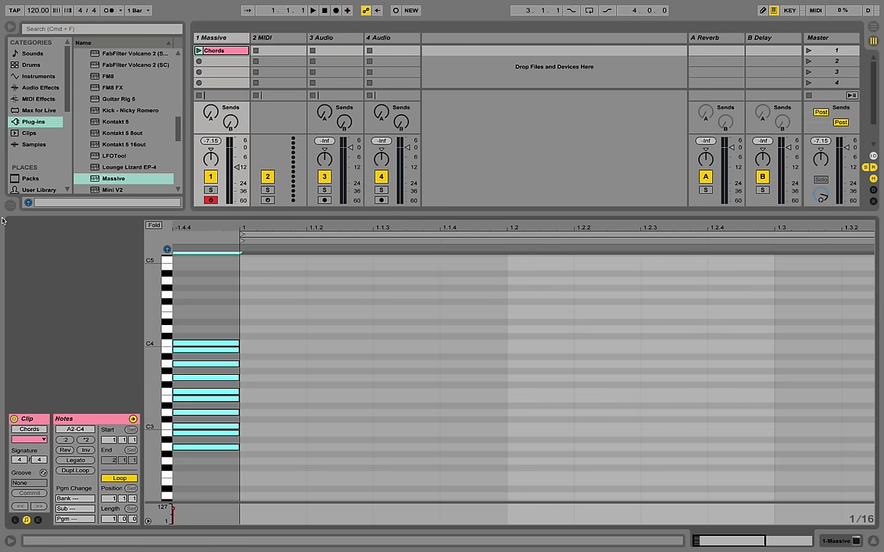
pyautogui.moveTo(287, 227); pyautogui.dragTo(233, 229)
pyautogui.click(256, 389)
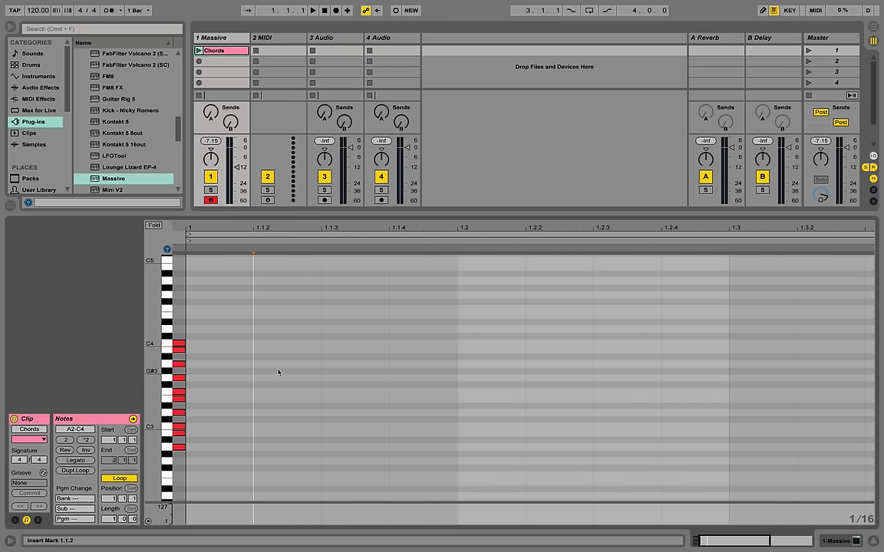
# - Draw an A2 note at 1.1.1, extend it to one beat, and copy it up to C3
pyautogui.doubleClick(199, 450)
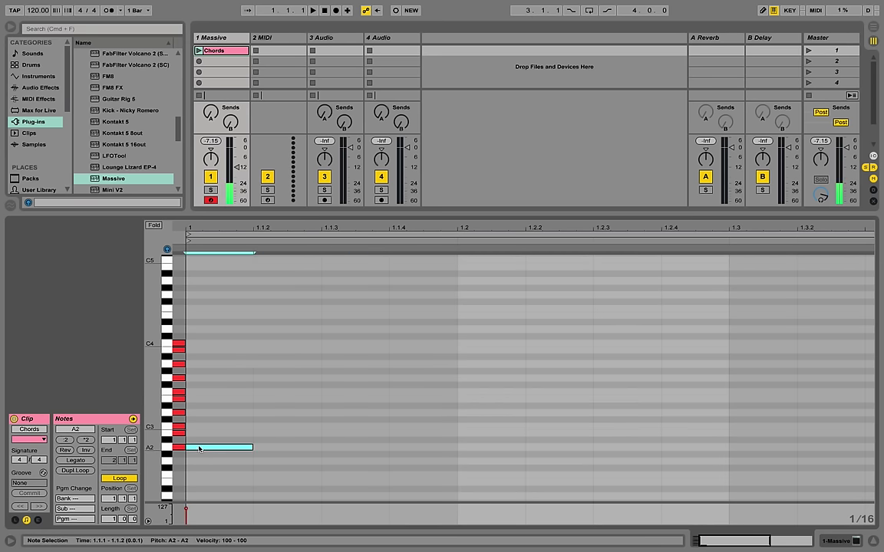
pyautogui.moveTo(257, 450); pyautogui.dragTo(458, 450)
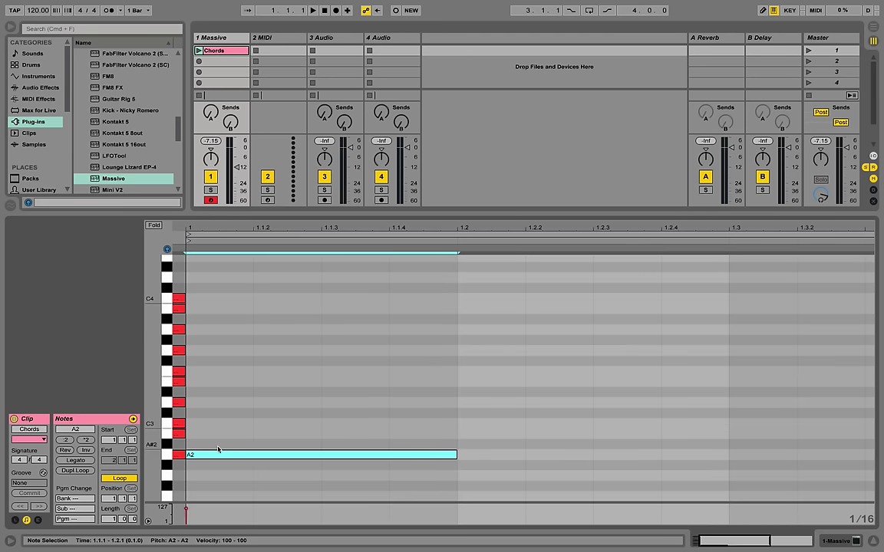
pyautogui.moveTo(219, 456); pyautogui.dragTo(221, 424)
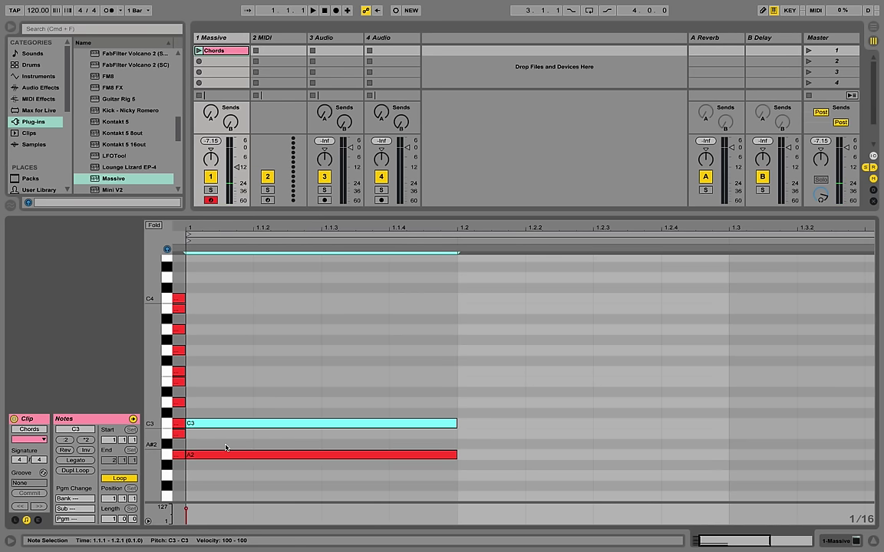
pyautogui.moveTo(483, 467); pyautogui.dragTo(368, 395)
pyautogui.click(326, 398)
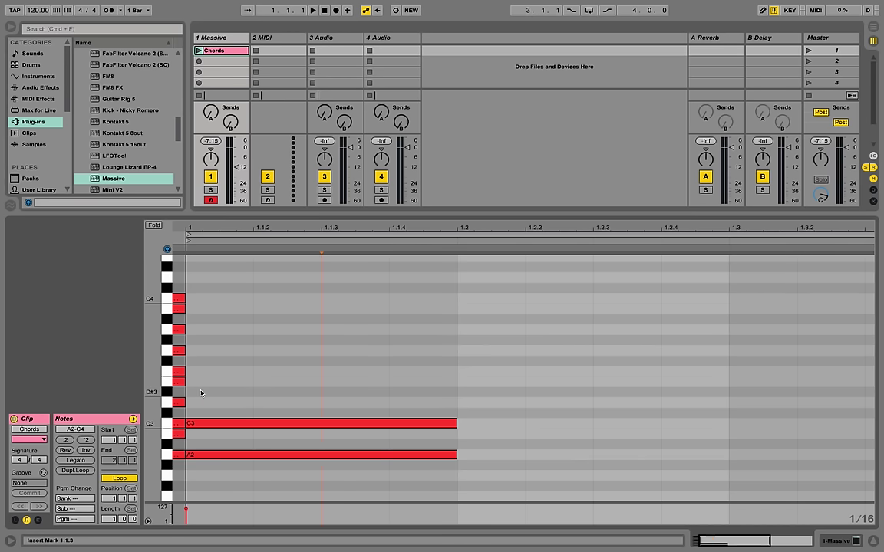
# - Add a one-beat E3 note at 1.1.1 above A2 and C3 to form a triad
pyautogui.doubleClick(222, 381)
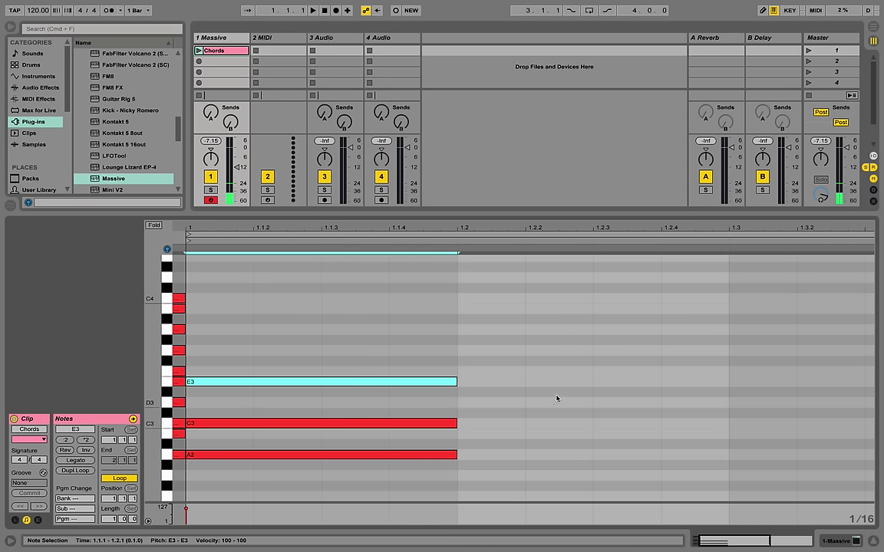
pyautogui.moveTo(560, 363); pyautogui.dragTo(412, 542)
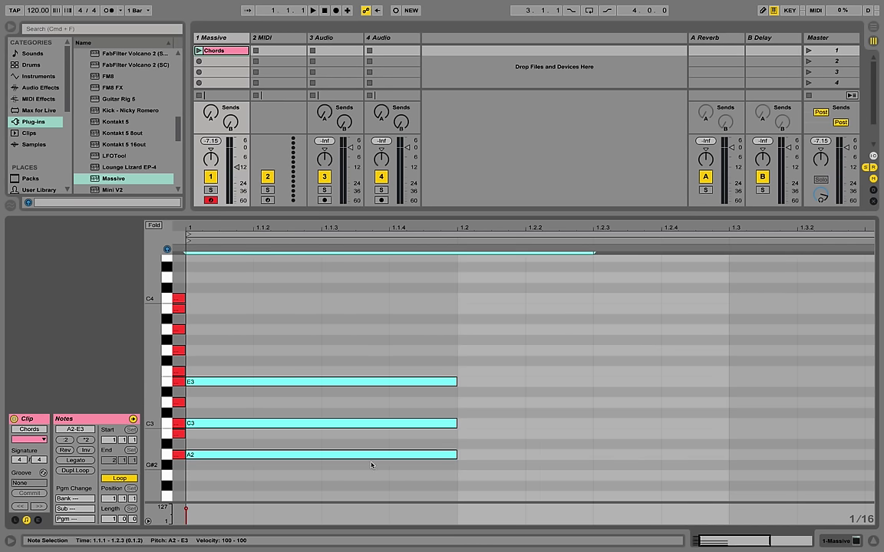
pyautogui.click(321, 408)
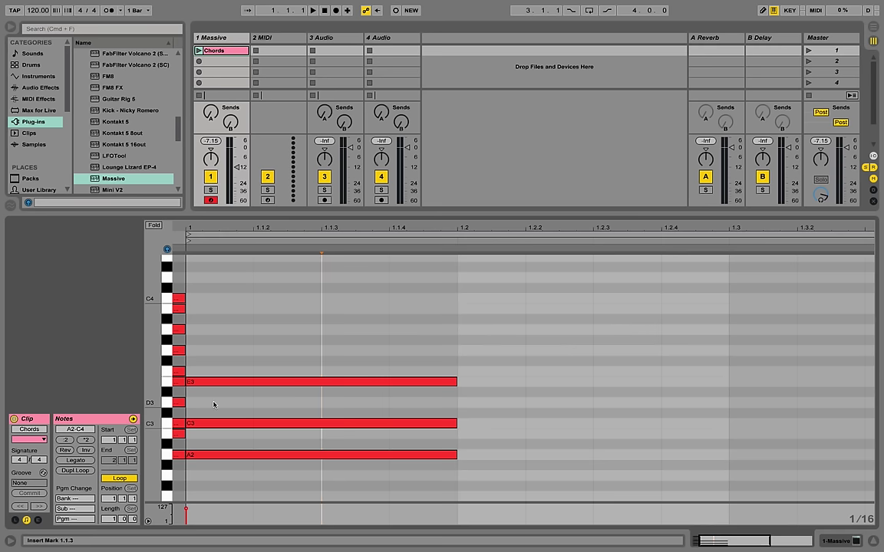
# - Copy the one-beat E3 note up to G3 to extend the triad into a seventh chord
pyautogui.click(281, 457)
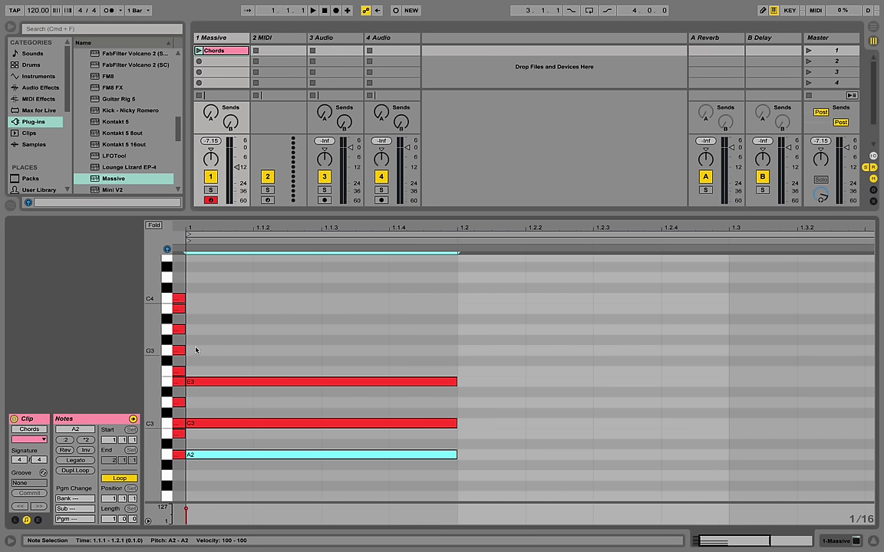
pyautogui.moveTo(210, 382); pyautogui.dragTo(204, 353)
pyautogui.moveTo(556, 344); pyautogui.dragTo(395, 489)
pyautogui.click(526, 375)
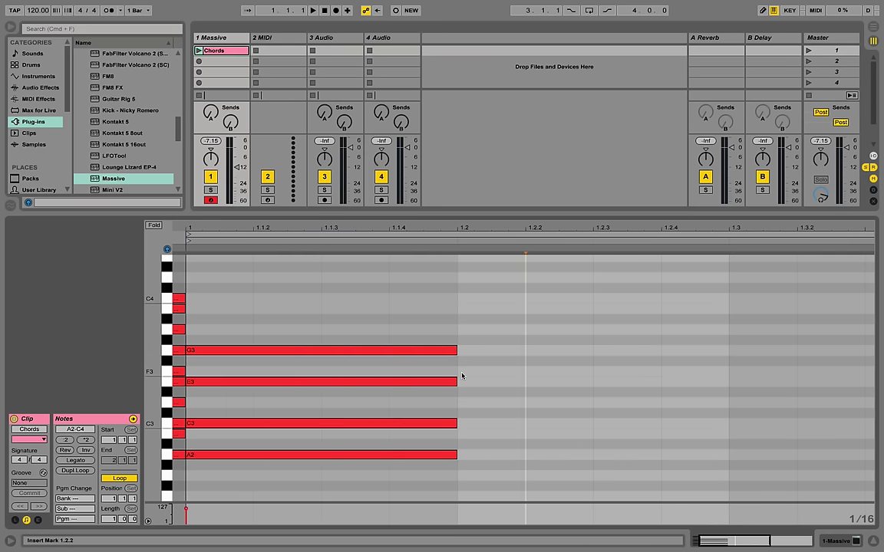
pyautogui.moveTo(518, 373); pyautogui.dragTo(413, 496)
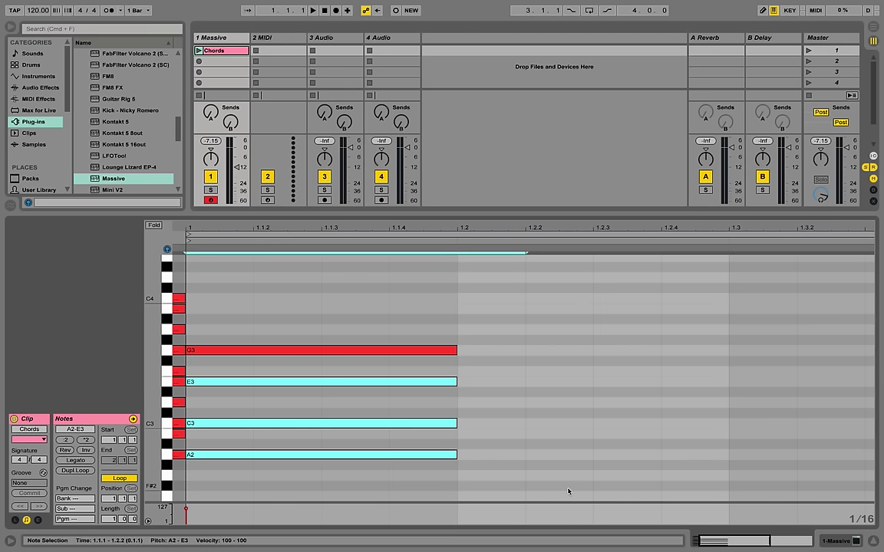
pyautogui.moveTo(568, 490); pyautogui.dragTo(289, 353)
pyautogui.click(525, 315)
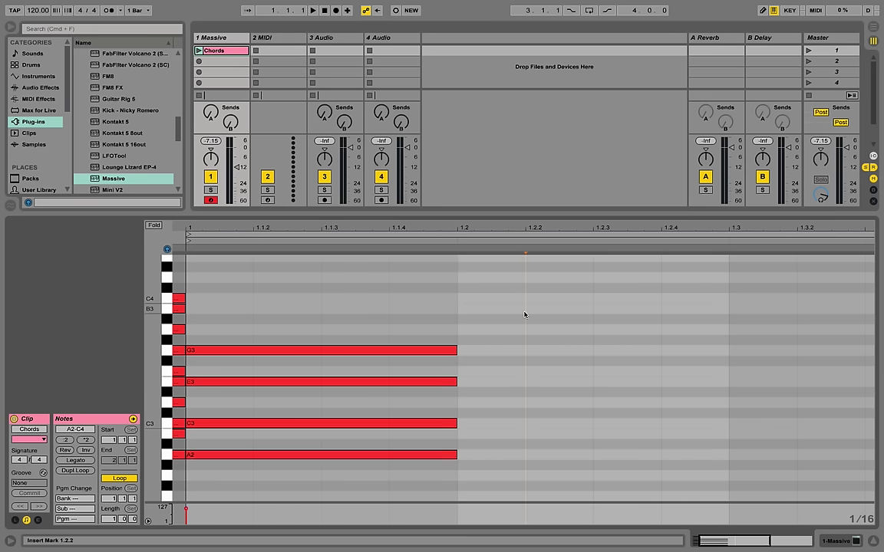
# - Copy the one-beat G3 note up to B3 to extend the seventh chord into a ninth chord
pyautogui.click(194, 283)
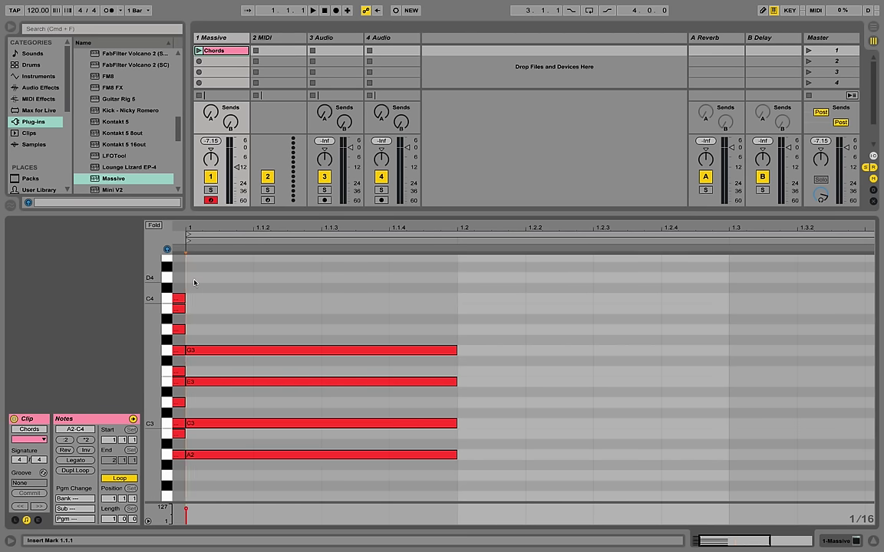
pyautogui.moveTo(194, 283); pyautogui.dragTo(196, 330)
pyautogui.click(241, 309)
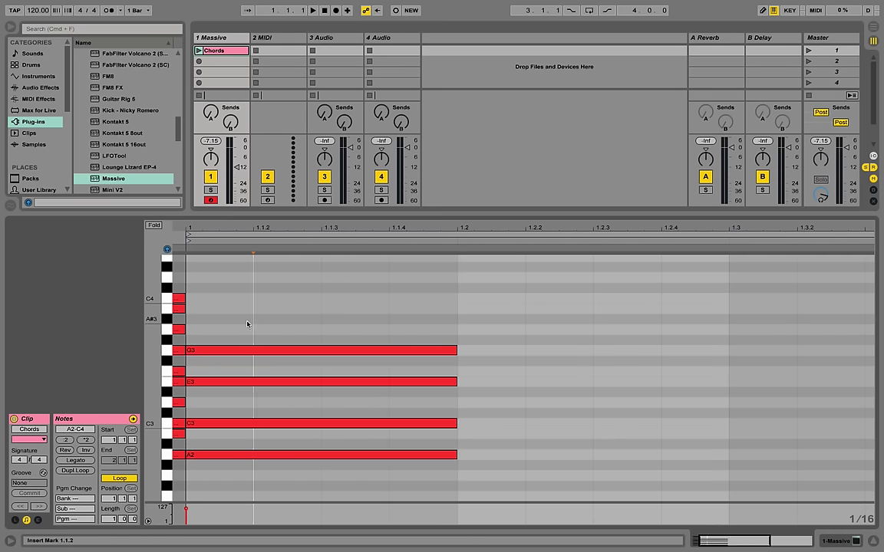
pyautogui.doubleClick(195, 330)
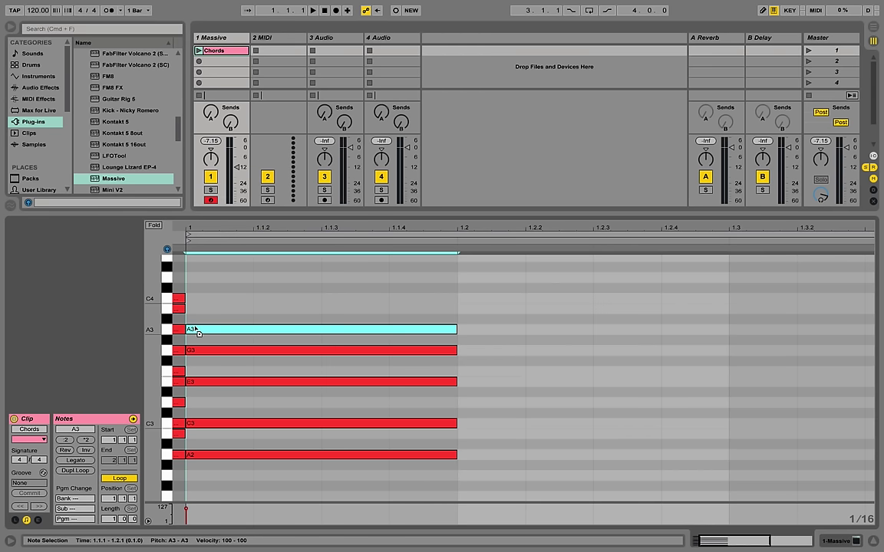
pyautogui.moveTo(197, 330)
pyautogui.mouseDown()
pyautogui.moveTo(193, 321)
pyautogui.moveTo(204, 314)
pyautogui.mouseUp()
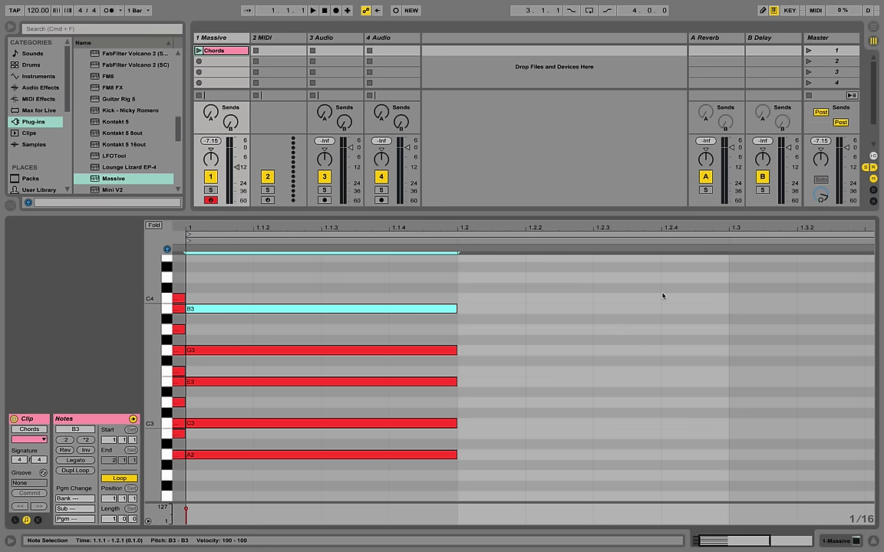
# - Enlarge the note editor to show the whole bar and play back the five-note A minor ninth chord
pyautogui.moveTo(651, 280); pyautogui.dragTo(391, 498)
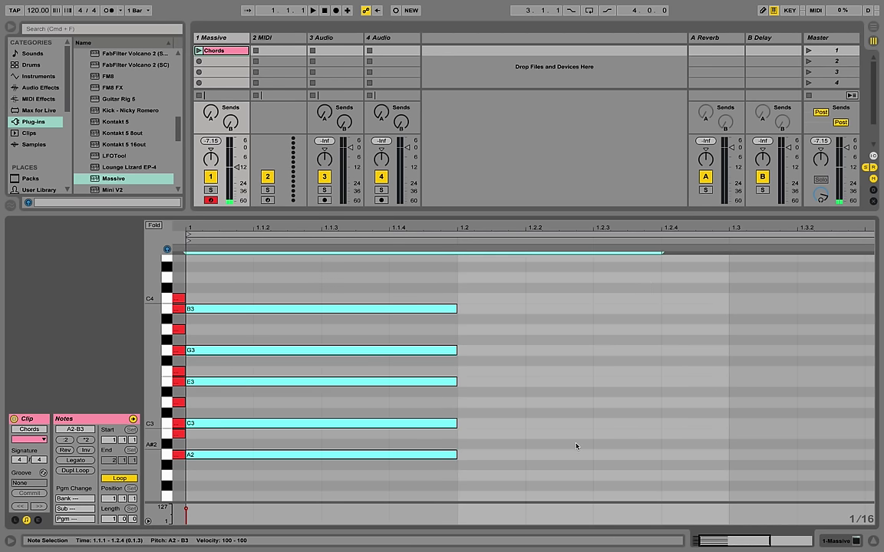
pyautogui.moveTo(576, 479); pyautogui.dragTo(410, 309)
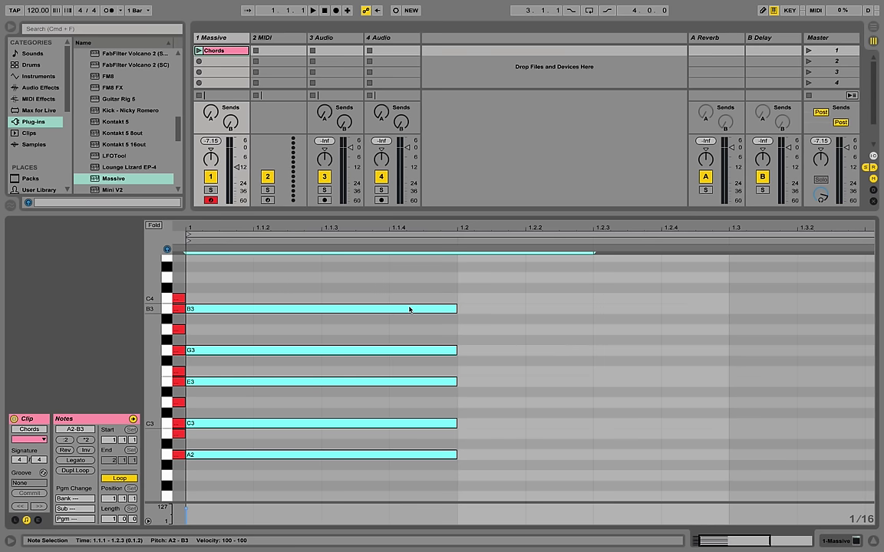
pyautogui.press('-')
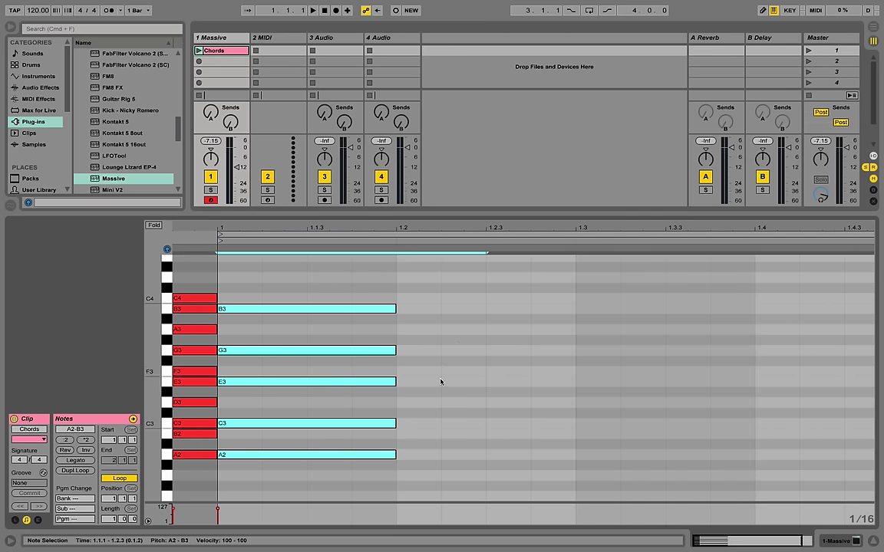
pyautogui.moveTo(240, 214); pyautogui.dragTo(240, 138)
pyautogui.moveTo(622, 433); pyautogui.dragTo(234, 180)
pyautogui.click(324, 262)
pyautogui.press('space')
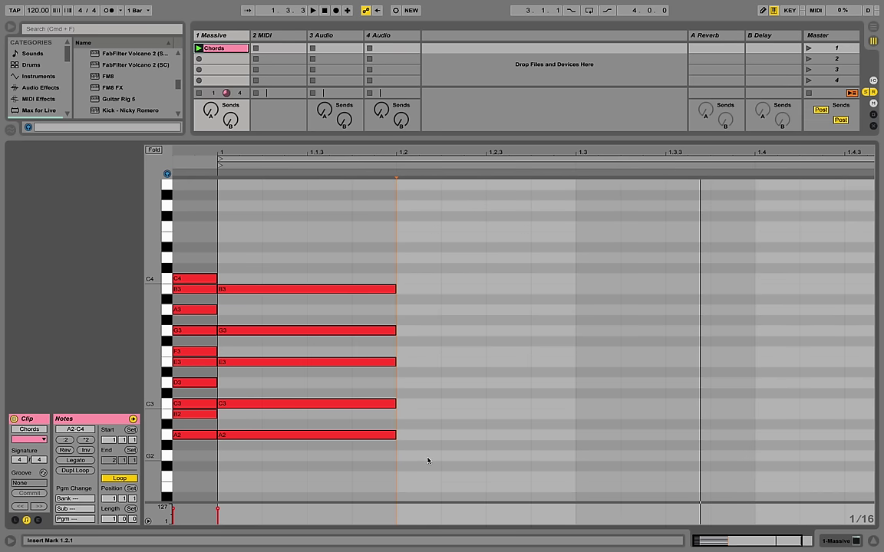
# - Copy the ninth chord to beats 1.2, 1.3 and 1.4, transposed to start on E2, G2 and D2
pyautogui.moveTo(438, 468); pyautogui.dragTo(255, 292)
pyautogui.moveTo(234, 435); pyautogui.dragTo(408, 439)
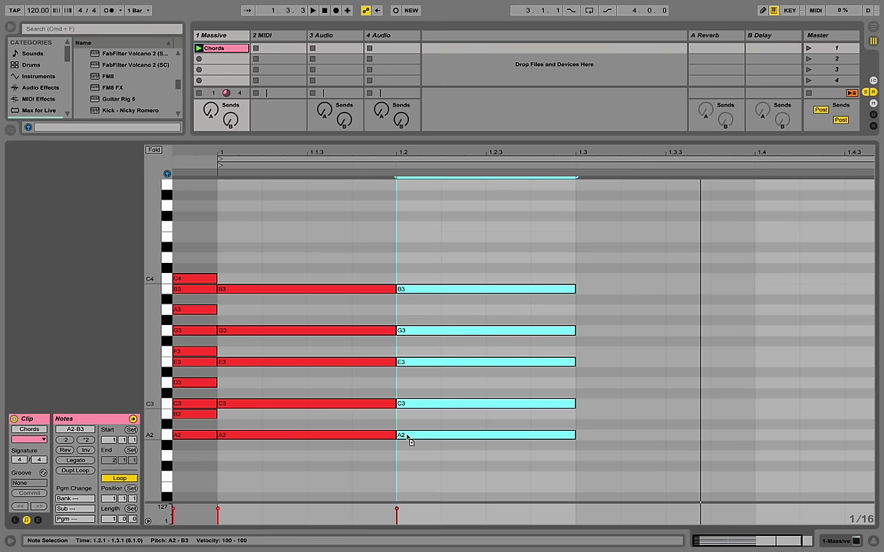
pyautogui.moveTo(407, 441)
pyautogui.mouseDown()
pyautogui.moveTo(412, 486)
pyautogui.moveTo(548, 471)
pyautogui.moveTo(578, 455)
pyautogui.moveTo(645, 463)
pyautogui.moveTo(746, 497)
pyautogui.moveTo(765, 492)
pyautogui.mouseUp()
pyautogui.moveTo(519, 153); pyautogui.dragTo(519, 151)
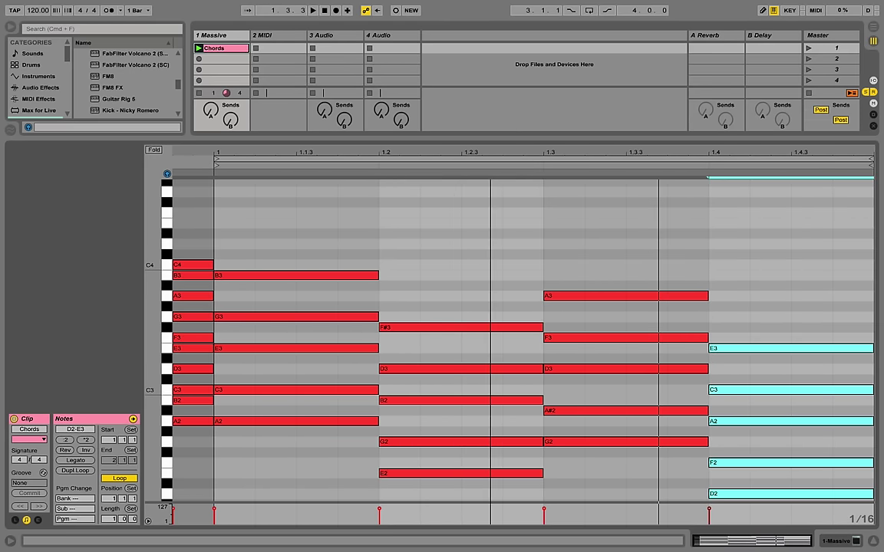
# - Play back the one-bar progression of four ninth chords
pyautogui.scroll(-3, 474, 262)
pyautogui.press('space')
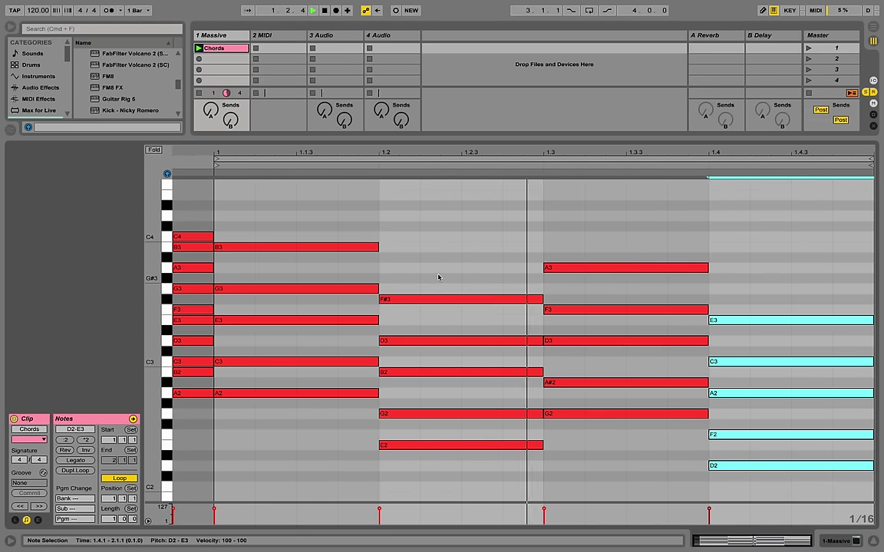
pyautogui.press('space')
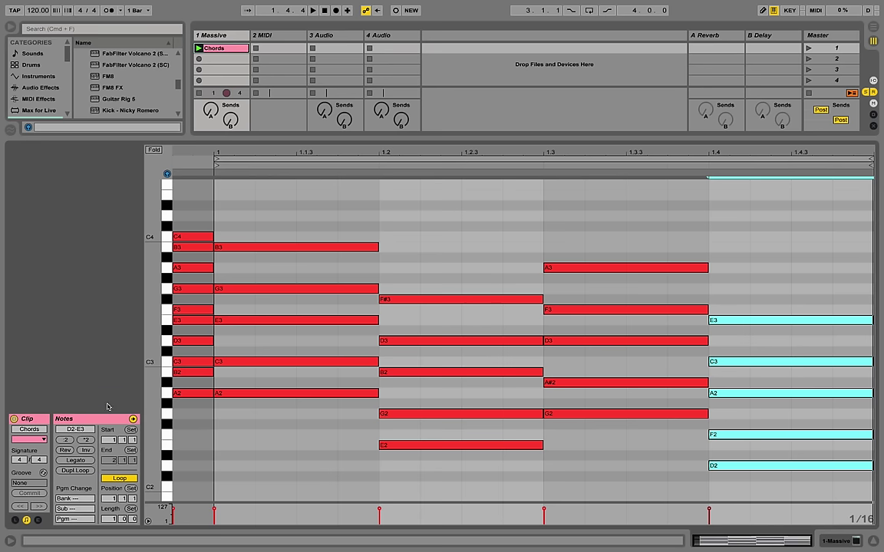
# - Set the clip's loop length to four bars and double the timing of all chord notes twice so each chord lasts one bar
pyautogui.click(114, 520)
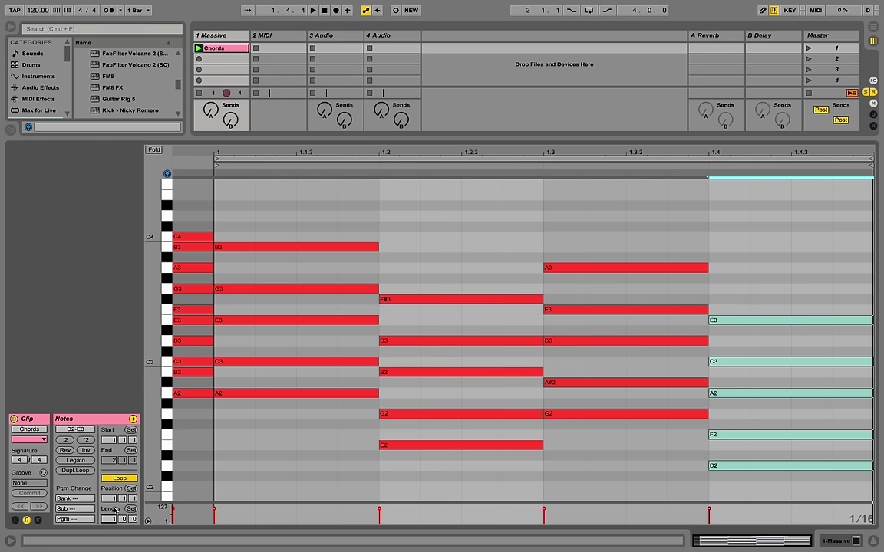
pyautogui.press('Return')
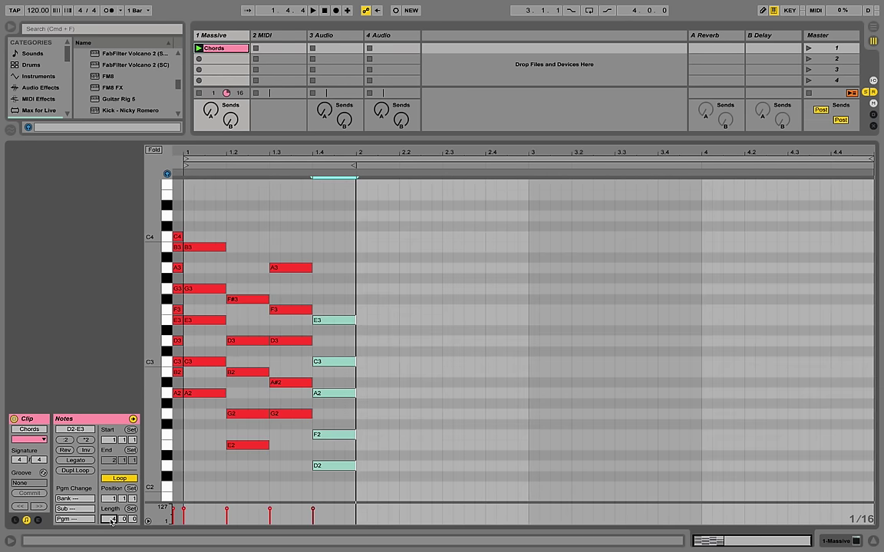
pyautogui.click(379, 303)
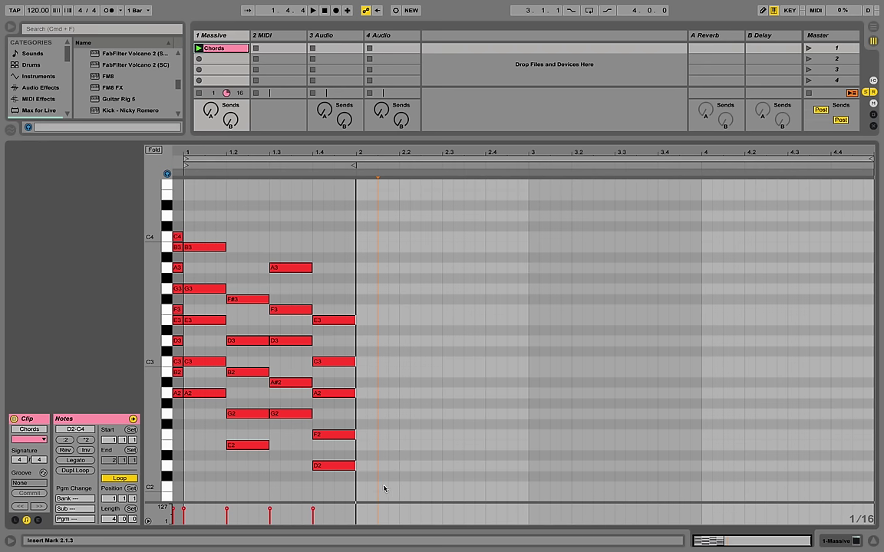
pyautogui.moveTo(390, 484); pyautogui.dragTo(209, 227)
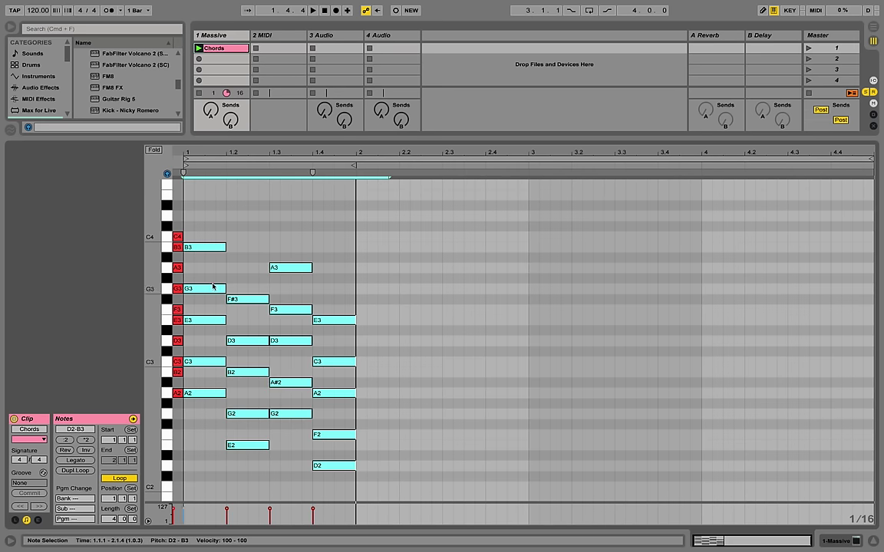
pyautogui.click(87, 441)
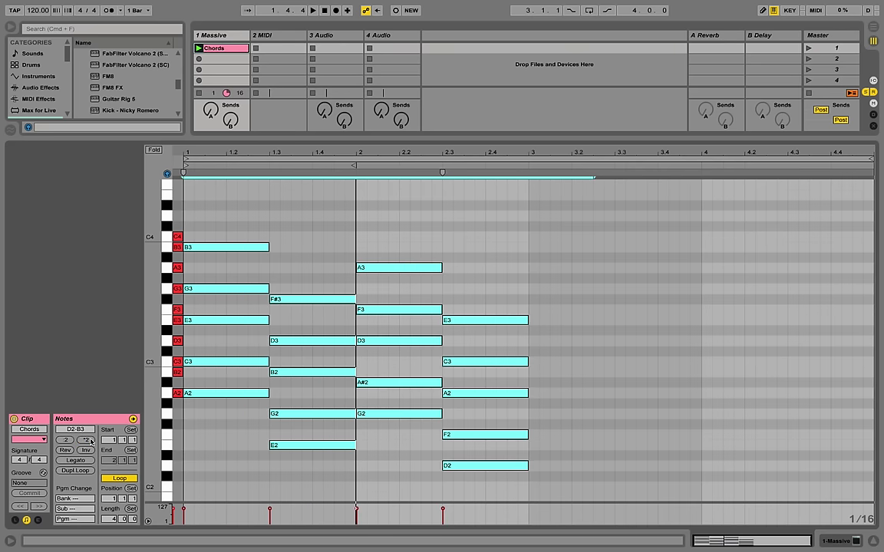
pyautogui.click(91, 441)
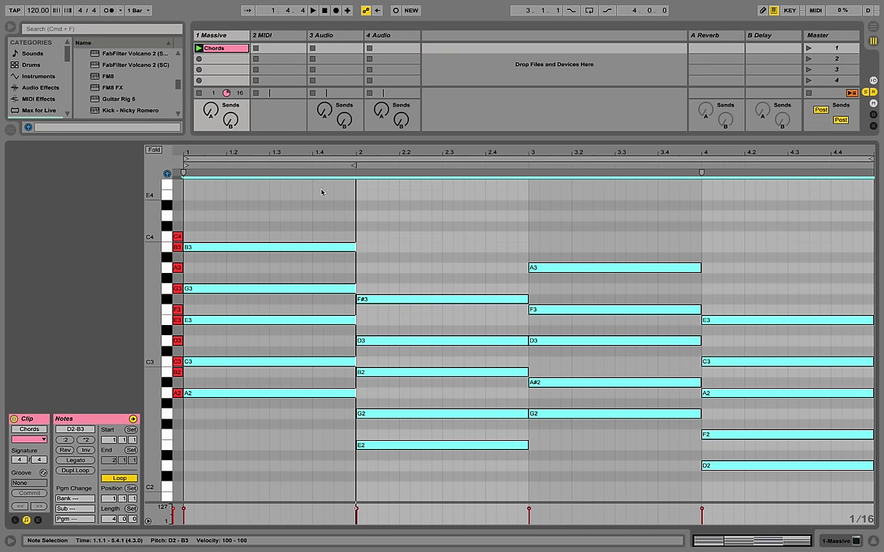
# - Play back the four-bar chord clip from its start
pyautogui.click(198, 48)
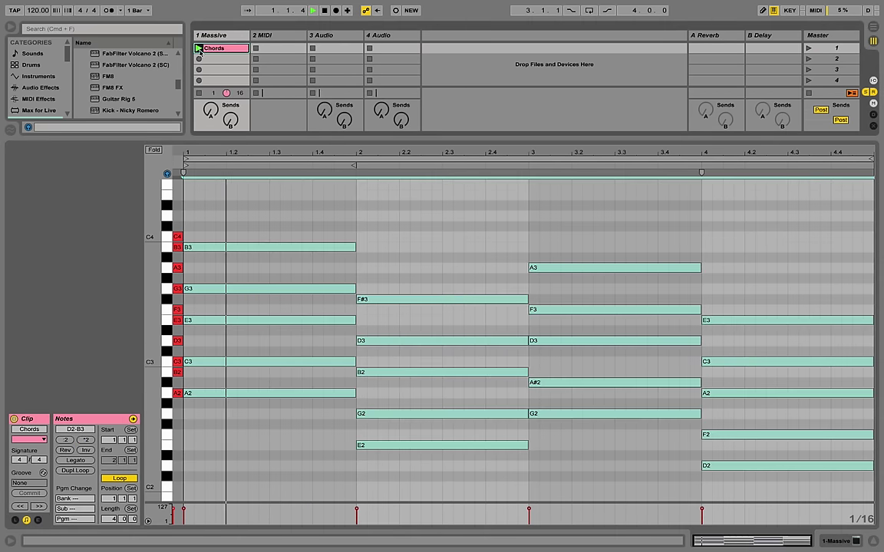
pyautogui.click(414, 224)
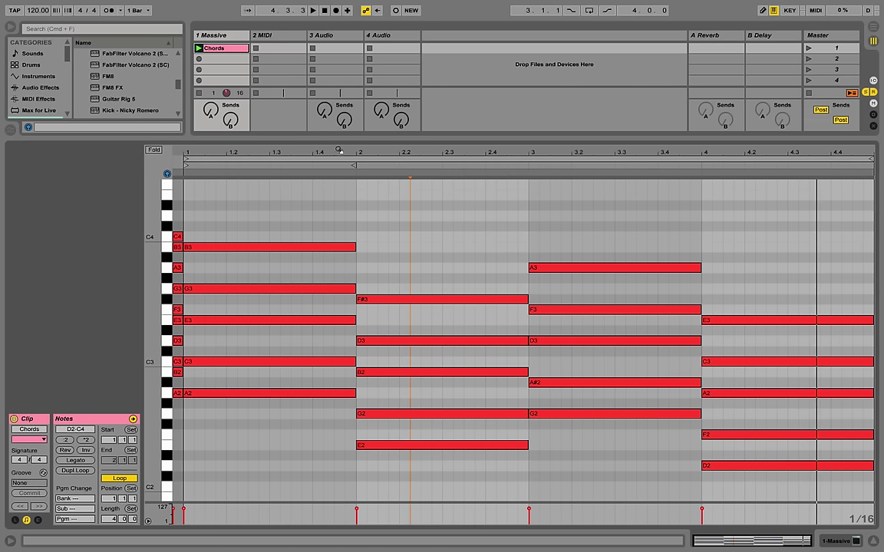
pyautogui.moveTo(344, 138); pyautogui.dragTo(344, 177)
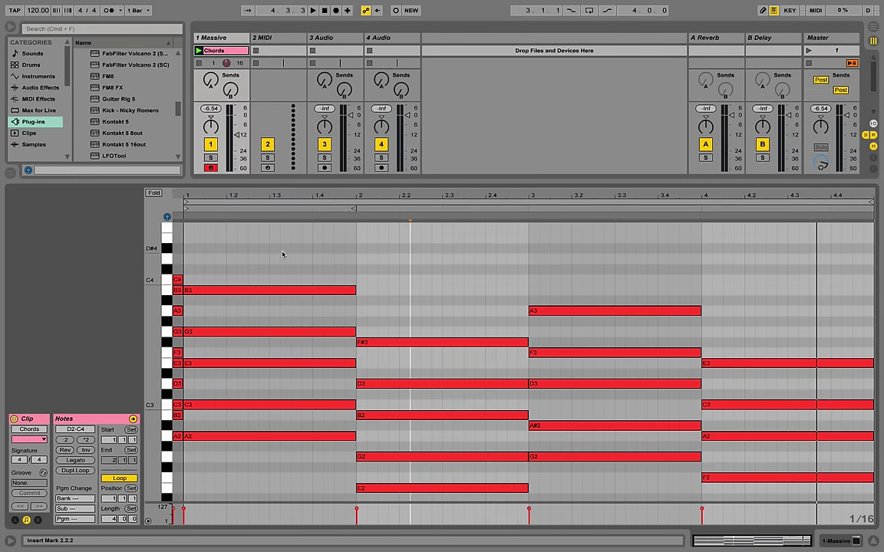
pyautogui.moveTo(149, 299); pyautogui.dragTo(192, 299)
pyautogui.scroll(-1, 411, 404)
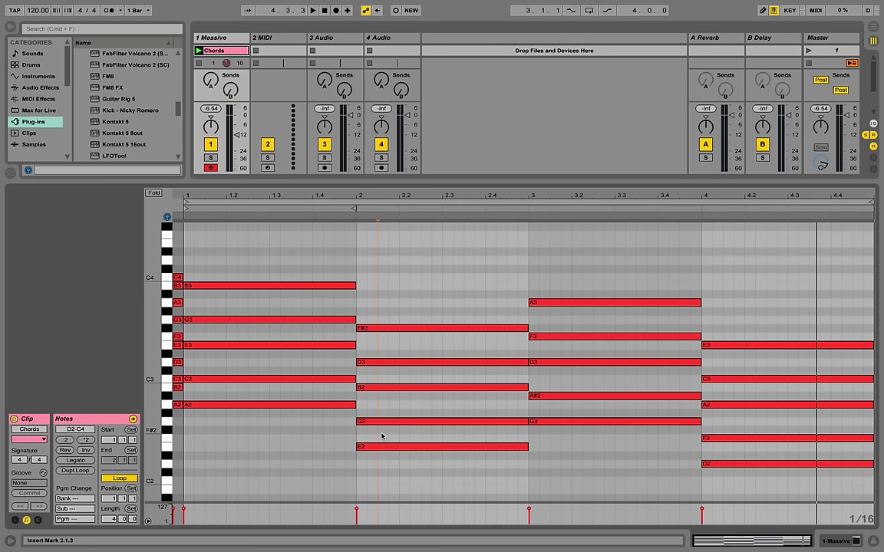
# - Raise the second chord's G2 and B2 notes an octave to G3 and B3, and play back the new voicing
pyautogui.moveTo(381, 436); pyautogui.dragTo(394, 435)
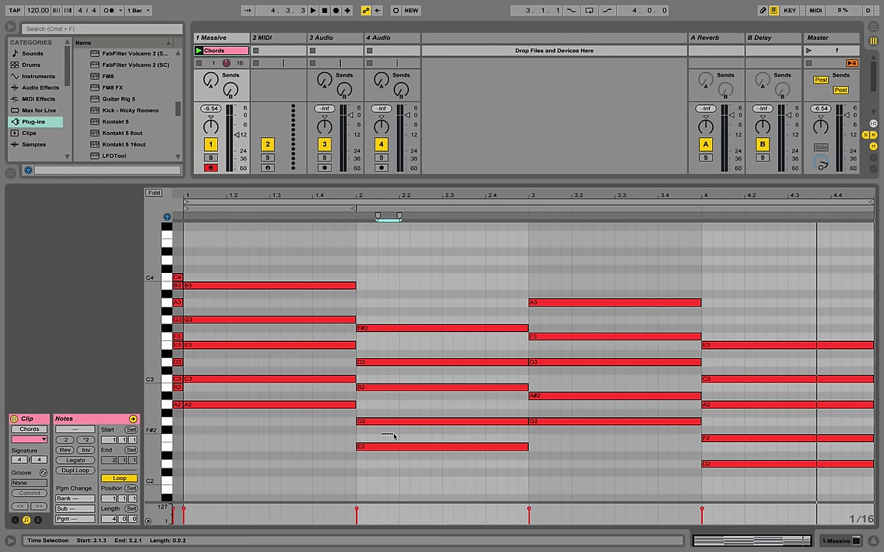
pyautogui.click(333, 418)
pyautogui.moveTo(331, 418); pyautogui.dragTo(354, 418)
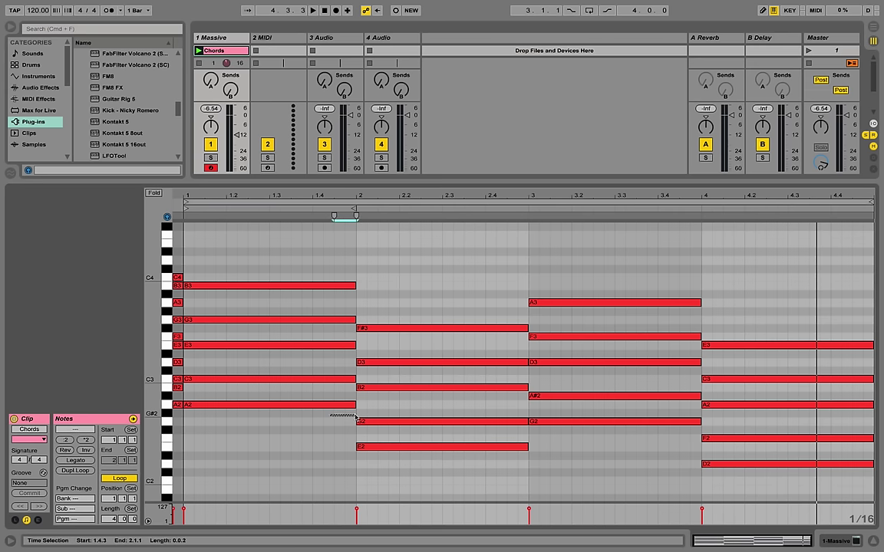
pyautogui.keyDown('shift'); pyautogui.click(367, 422); pyautogui.keyUp('shift')
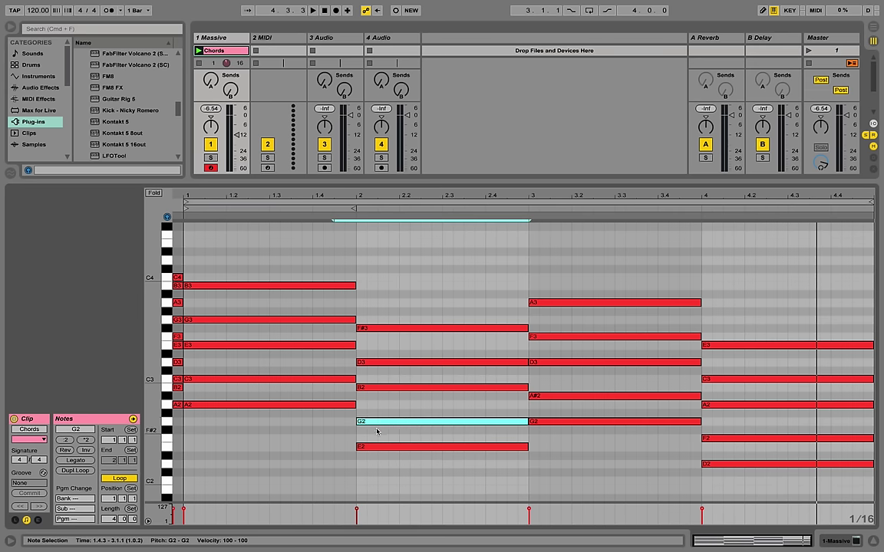
pyautogui.hotkey('shift', 'Up')
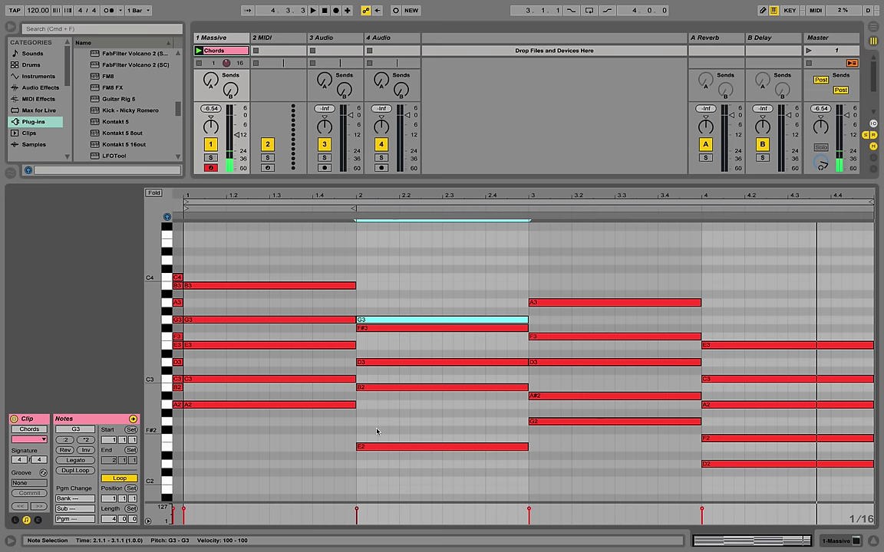
pyautogui.click(376, 387)
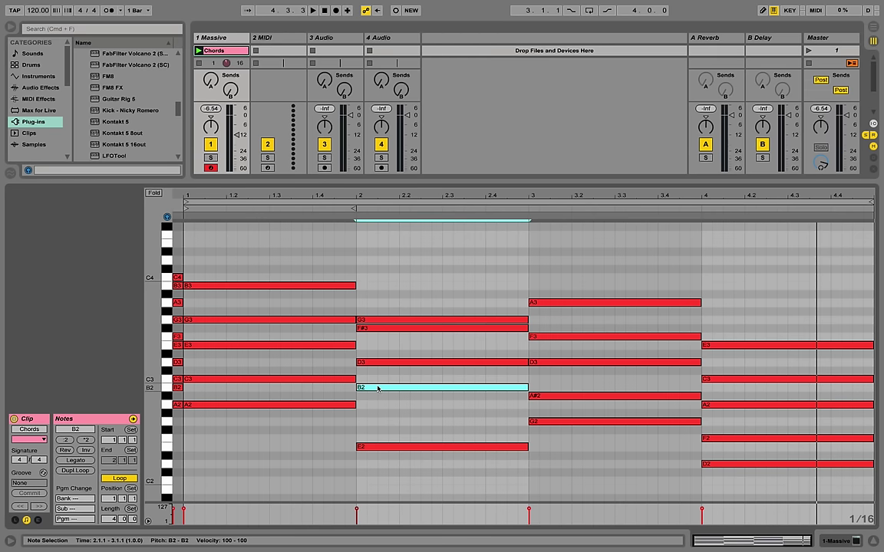
pyautogui.hotkey('shift', 'Up')
pyautogui.press('space')
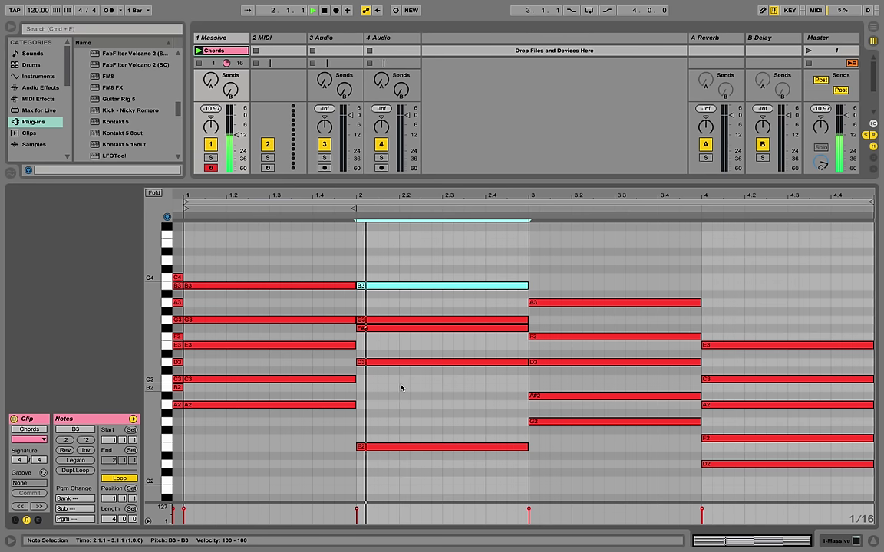
pyautogui.press('space')
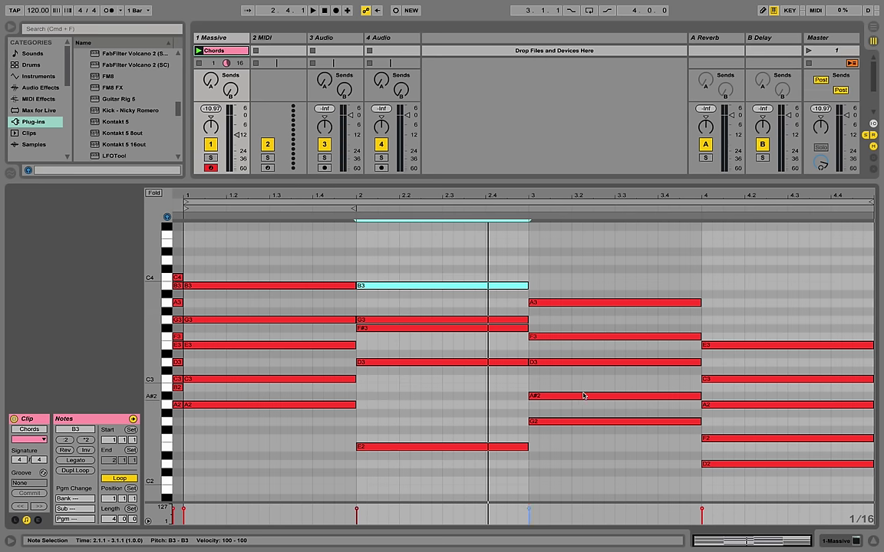
# - Raise the third chord's G2 note an octave to G3 and play back the new voicing
pyautogui.click(558, 423)
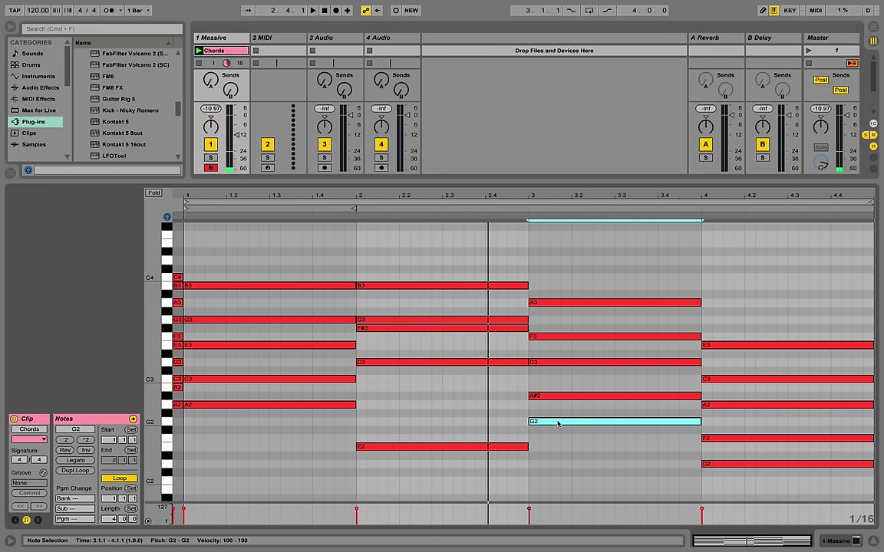
pyautogui.hotkey('shift', 'Up')
pyautogui.press('space')
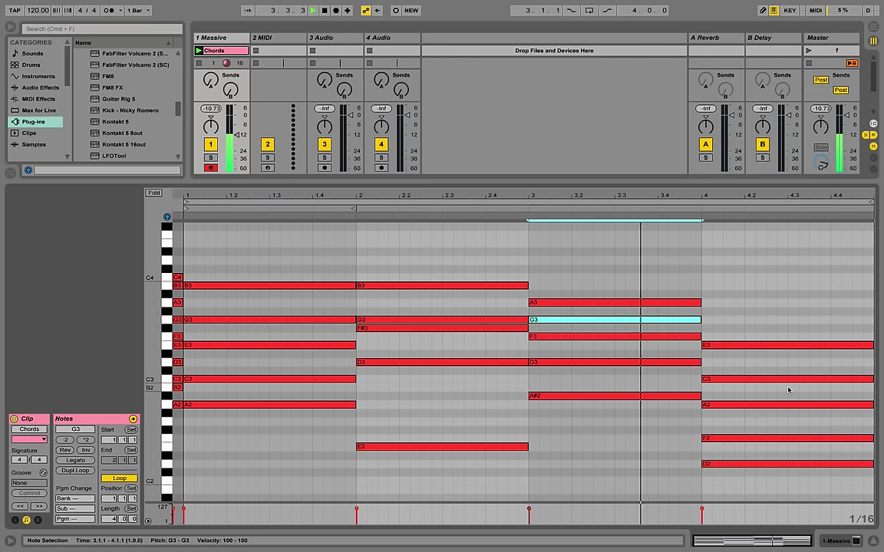
# - Raise the fourth chord's A2 and F2 notes an octave to A3 and F3, and play back the new voicing
pyautogui.click(725, 407)
pyautogui.hotkey('shift', 'Up')
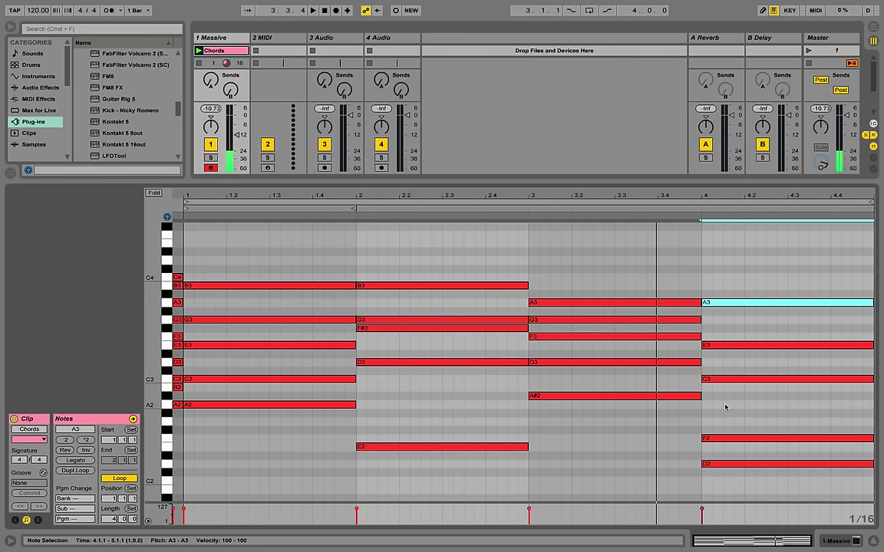
pyautogui.click(714, 438)
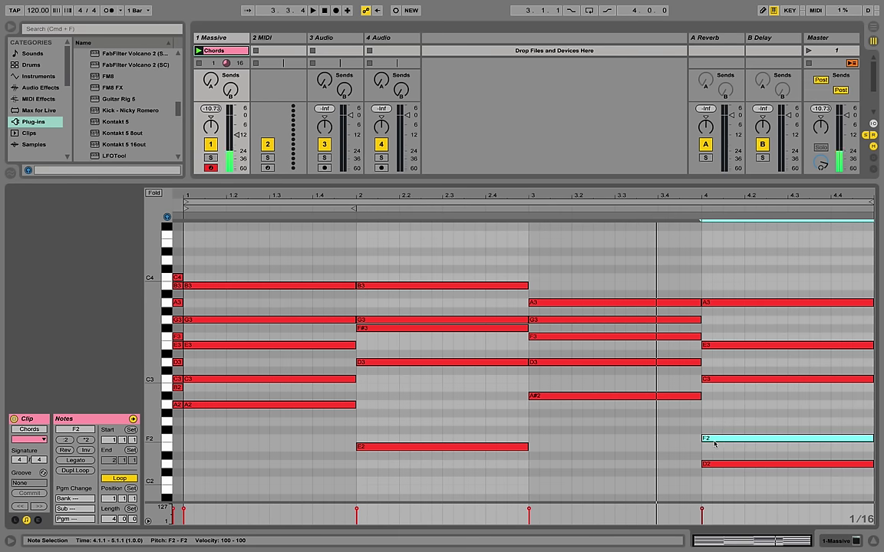
pyautogui.hotkey('shift', 'Up')
pyautogui.press('space')
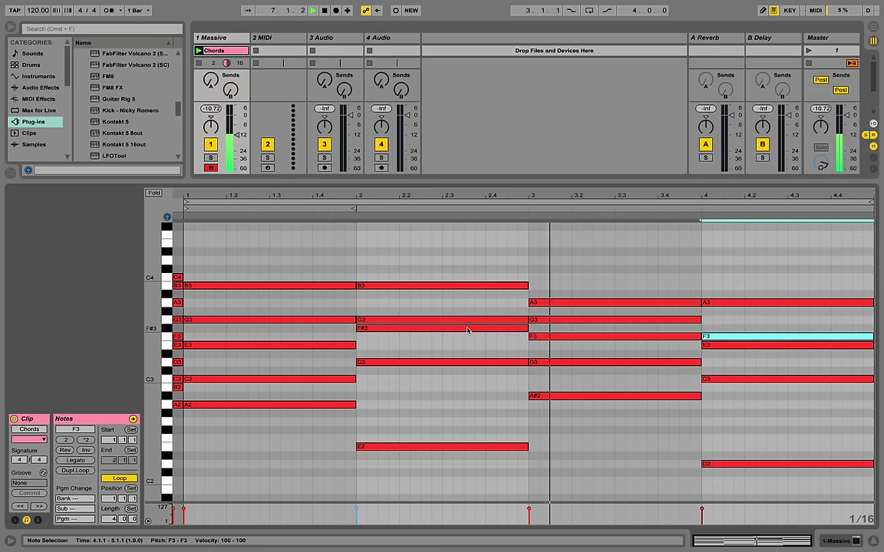
# - Copy the third chord's G3 root note down two octaves to G1 as a bass note
pyautogui.scroll(-3, 580, 406)
pyautogui.click(554, 345)
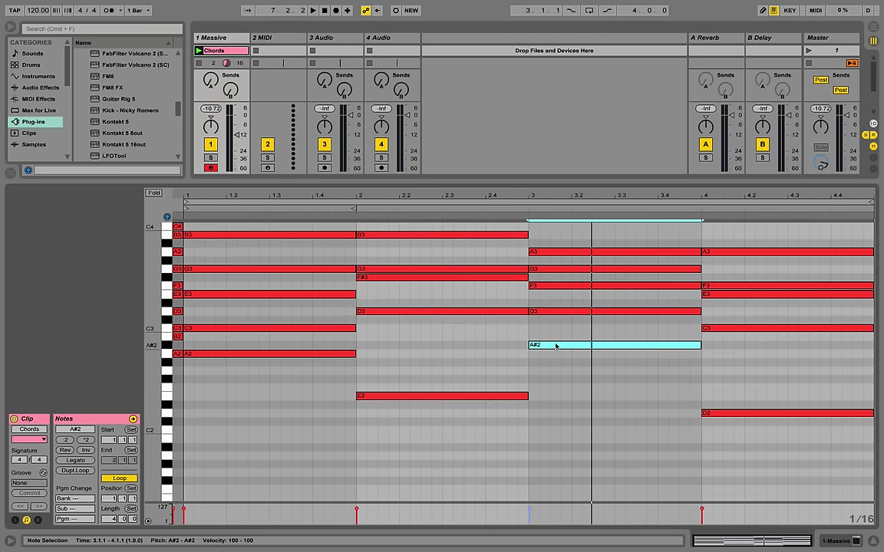
pyautogui.click(250, 354)
pyautogui.click(391, 396)
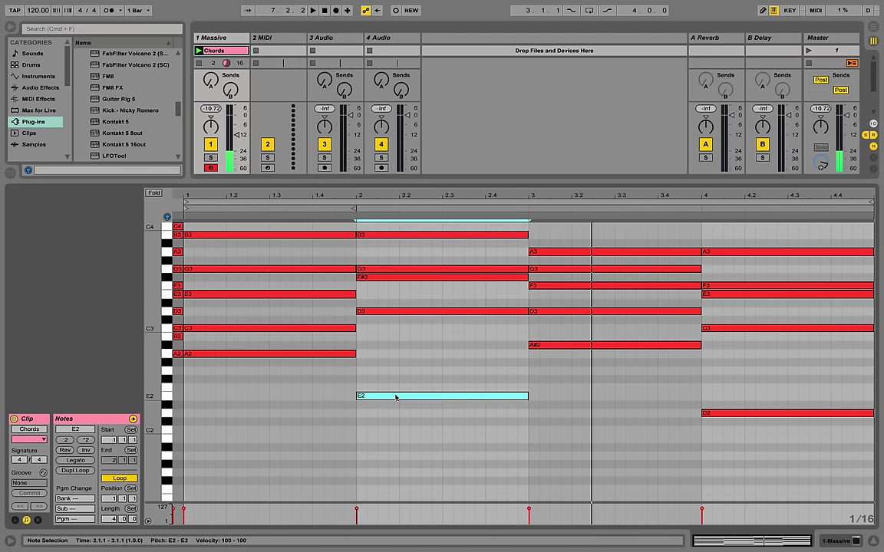
pyautogui.click(546, 346)
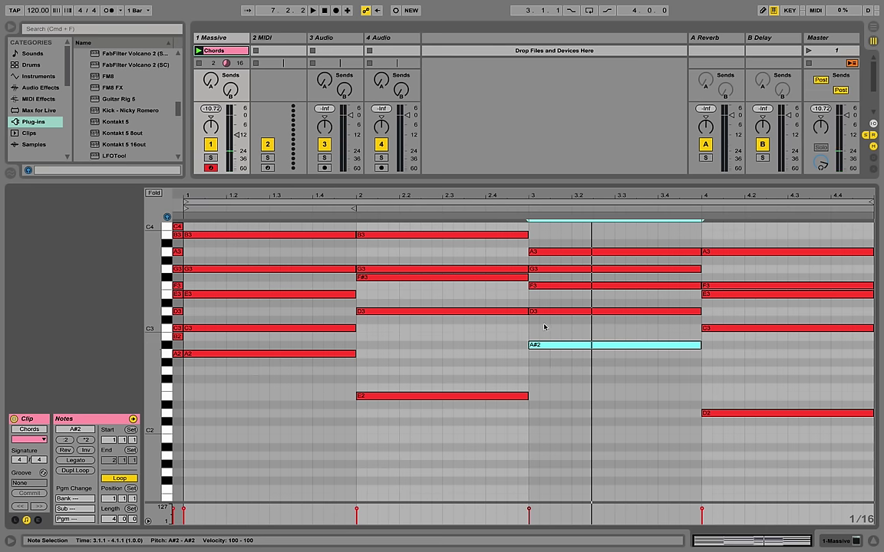
pyautogui.click(552, 269)
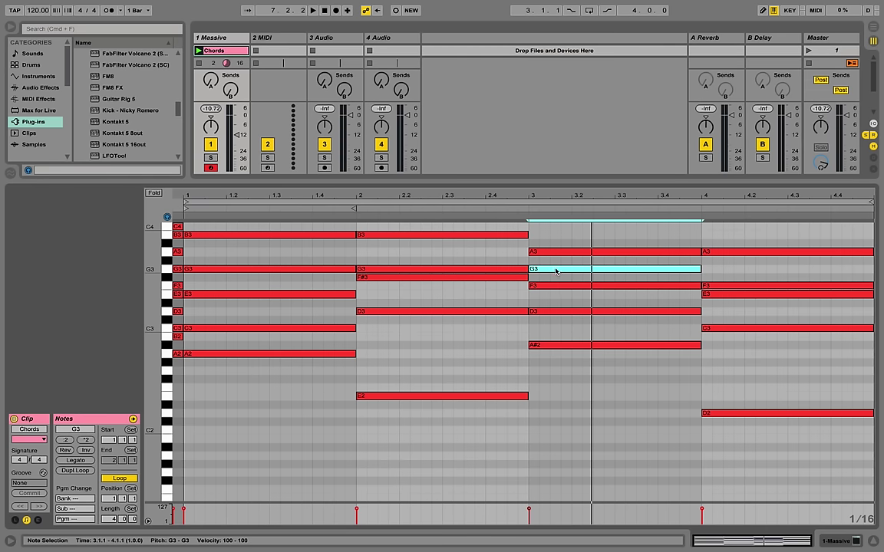
pyautogui.moveTo(556, 270); pyautogui.dragTo(559, 374)
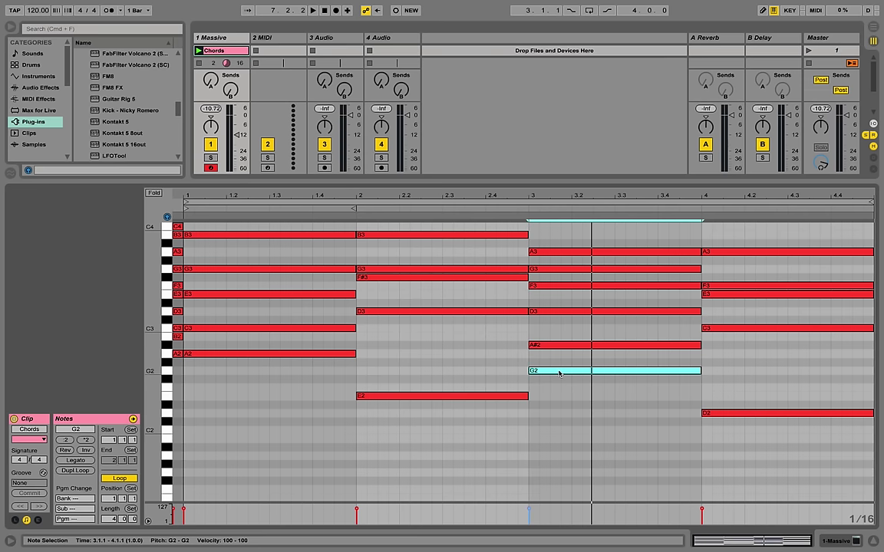
pyautogui.hotkey('shift', 'Down')
pyautogui.scroll(-3, 540, 395)
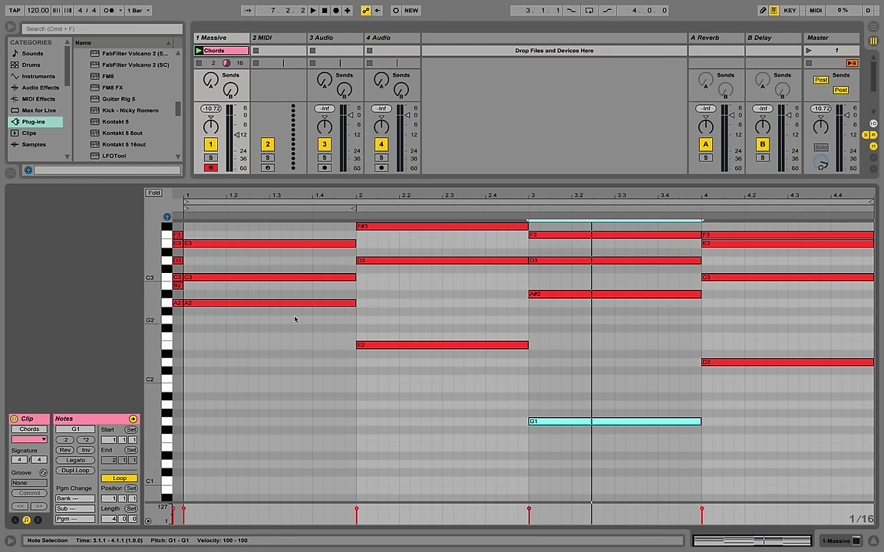
# - Copy the first chord's A2 and the second chord's E2 down an octave to A1 and E1, and audition the bass notes
pyautogui.moveTo(398, 388); pyautogui.dragTo(248, 412)
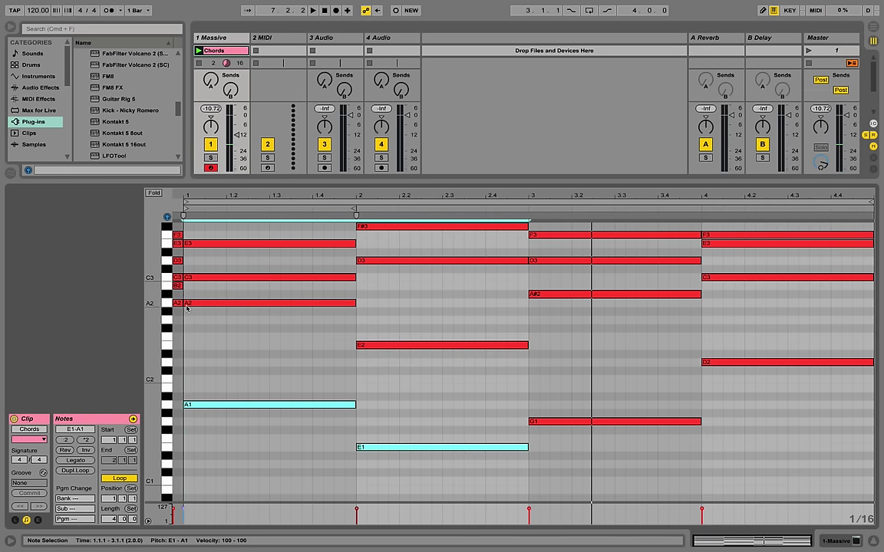
pyautogui.click(335, 405)
pyautogui.click(440, 448)
pyautogui.click(560, 398)
pyautogui.click(577, 421)
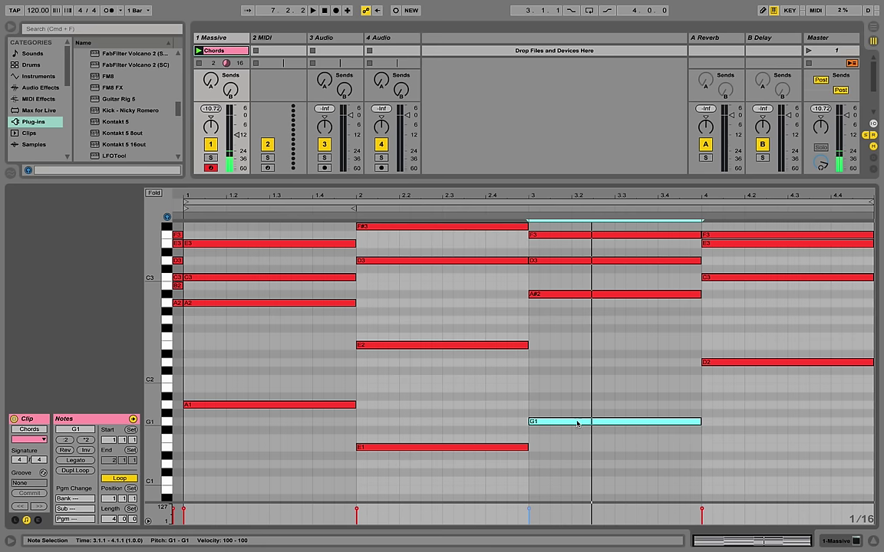
# - Add a one-bar D1 bass note under the fourth chord and play back the progression
pyautogui.keyDown('alt'); pyautogui.moveTo(578, 421); pyautogui.dragTo(747, 465); pyautogui.keyUp('alt')
pyautogui.press('space')
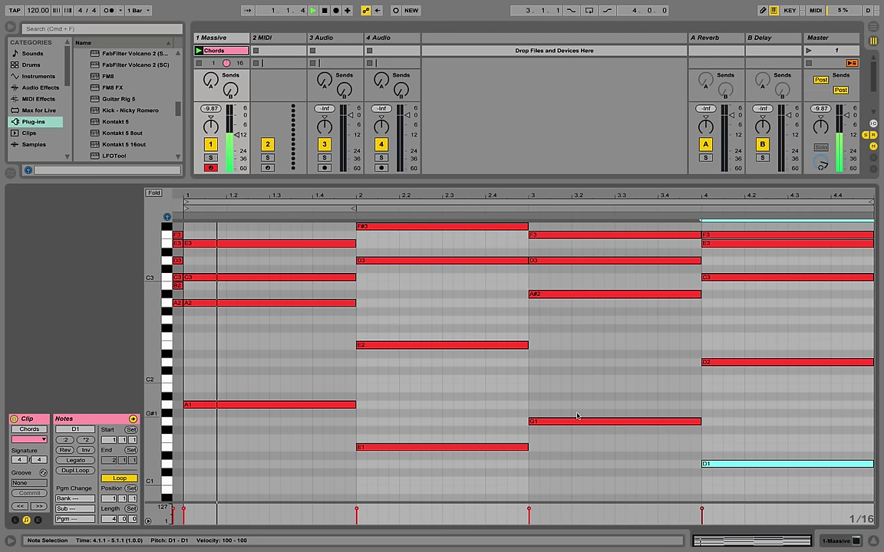
pyautogui.scroll(2, 546, 407)
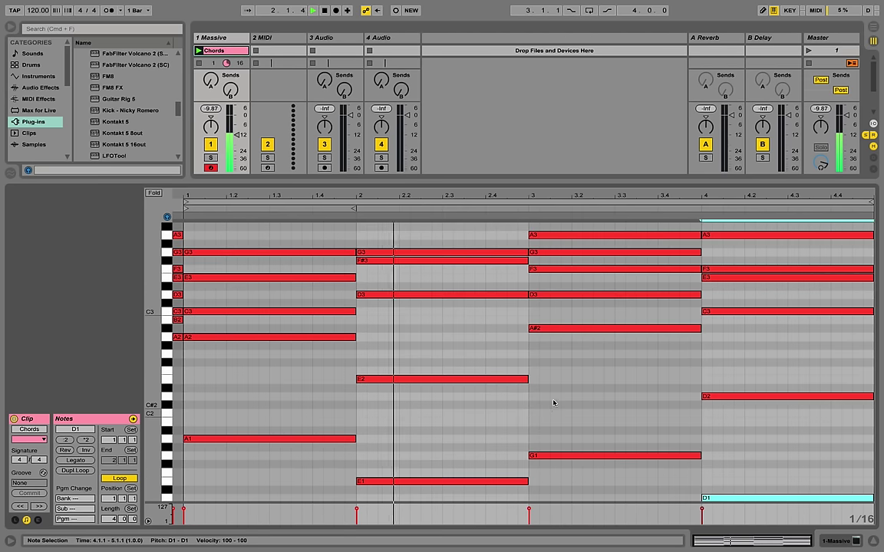
pyautogui.scroll(2, 554, 402)
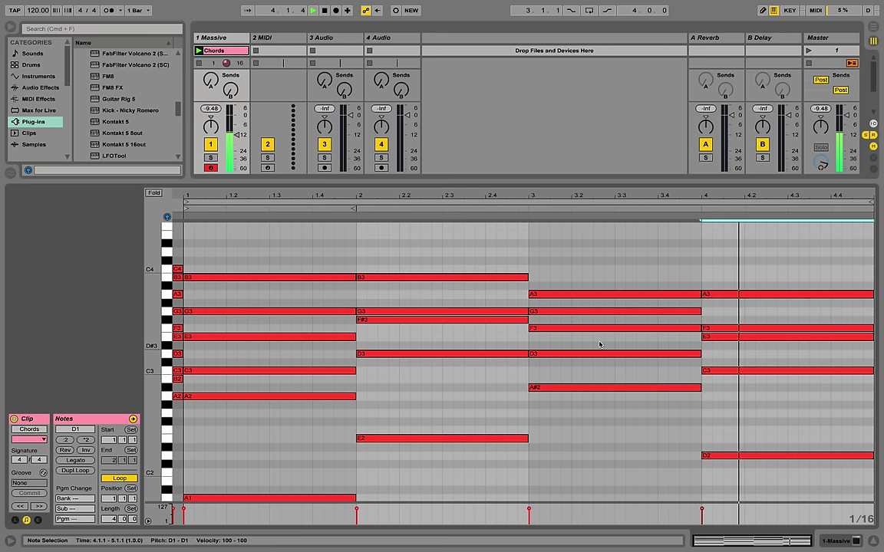
pyautogui.click(561, 355)
pyautogui.hotkey('shift', 'Up')
pyautogui.hotkey('shift', 'Down')
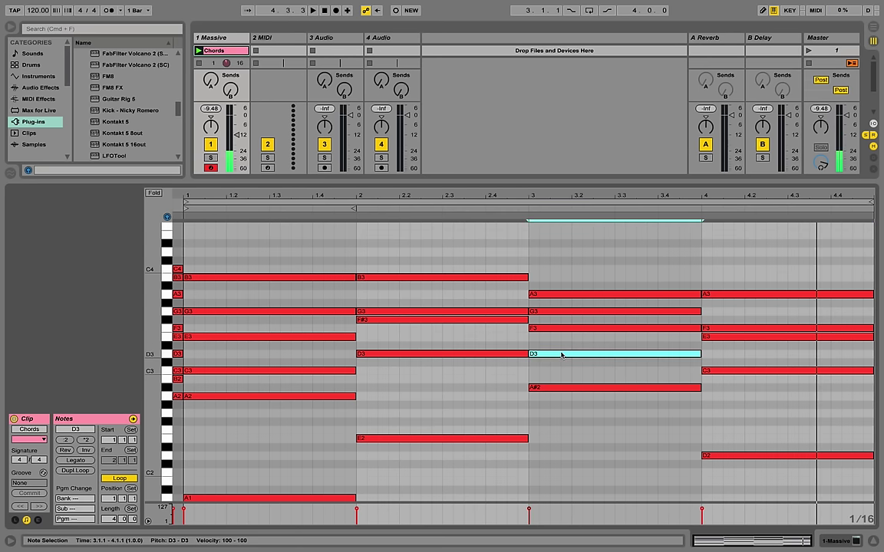
# - Lower the third chord's G3 note an octave to G2 and play back the new voicing
pyautogui.click(567, 313)
pyautogui.hotkey('shift', 'Down')
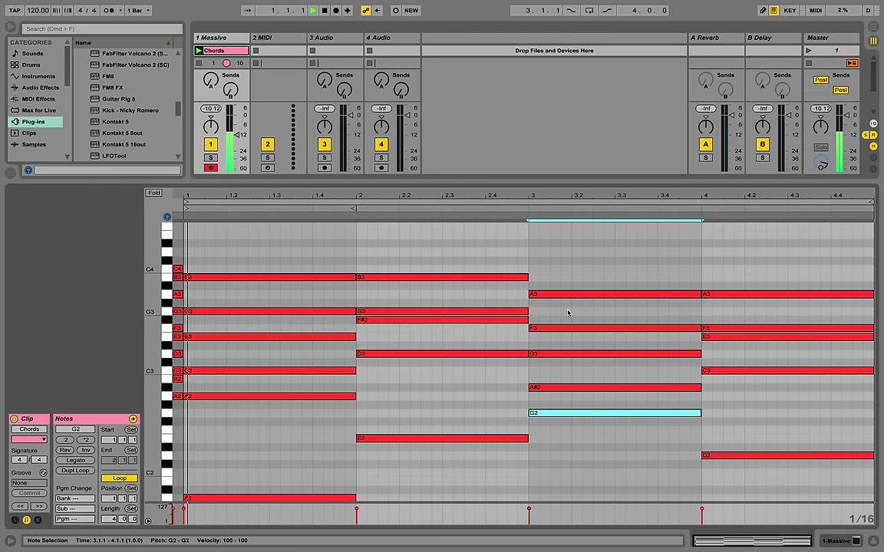
pyautogui.press('space')
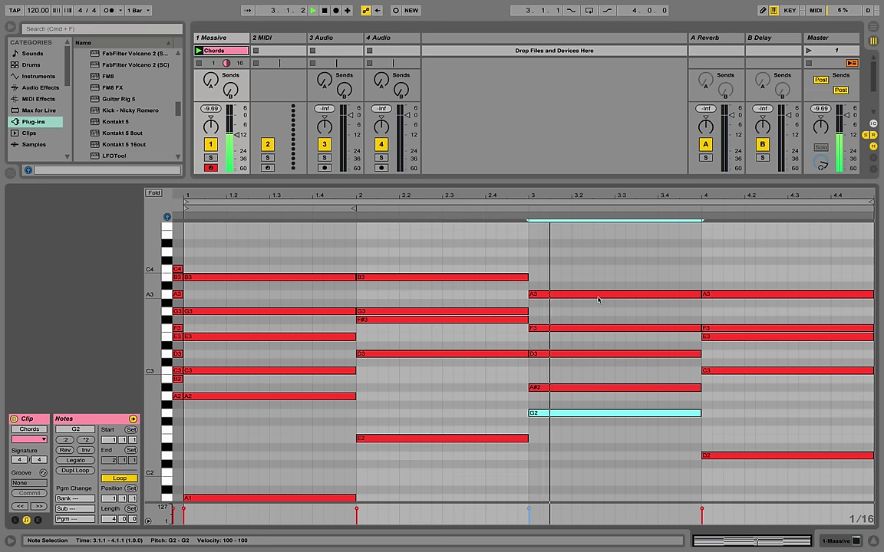
pyautogui.scroll(-2, 598, 299)
pyautogui.scroll(2, 598, 299)
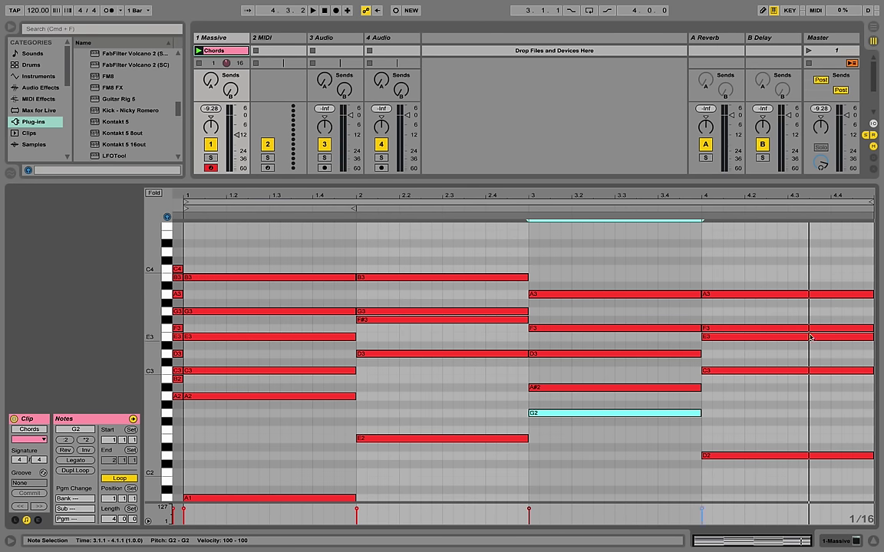
# - Open the Massive synth's window and bring back the Chords clip's note editor behind it
pyautogui.scroll(-3, 537, 291)
pyautogui.scroll(2, 384, 280)
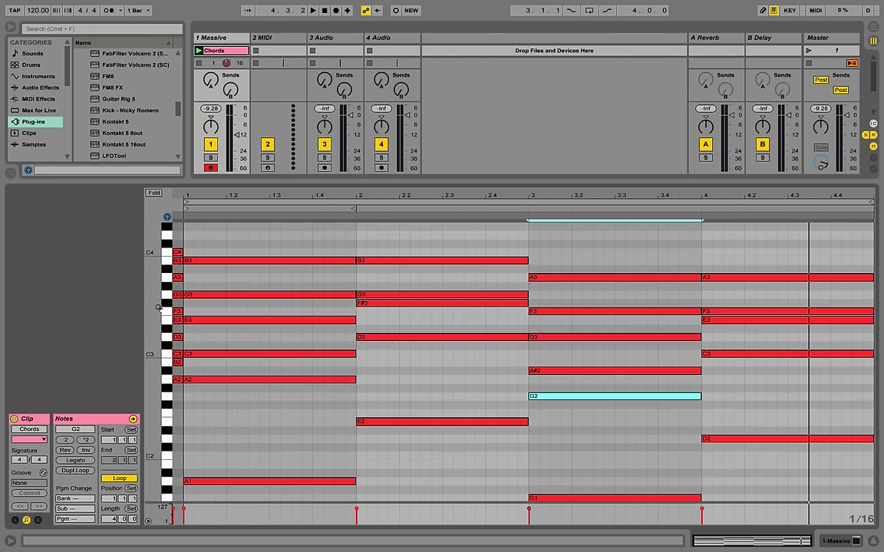
pyautogui.moveTo(143, 277); pyautogui.dragTo(123, 278)
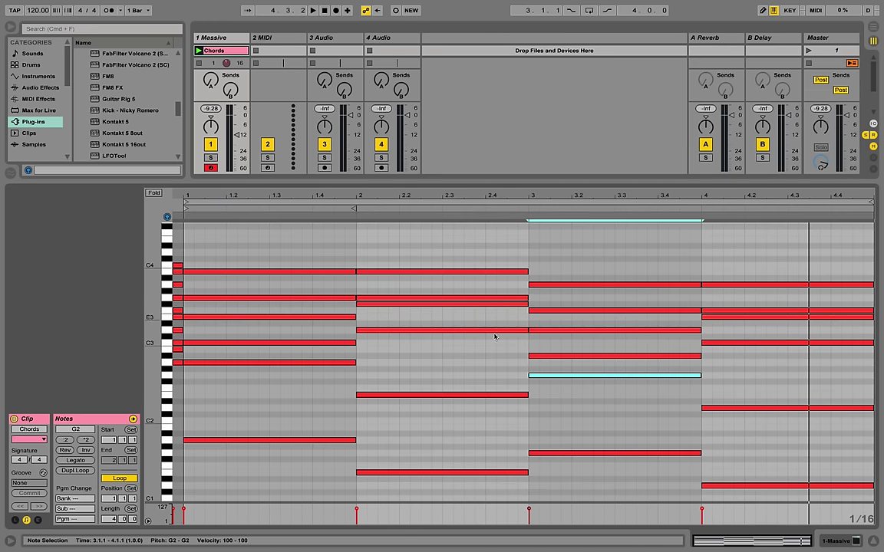
pyautogui.click(840, 542)
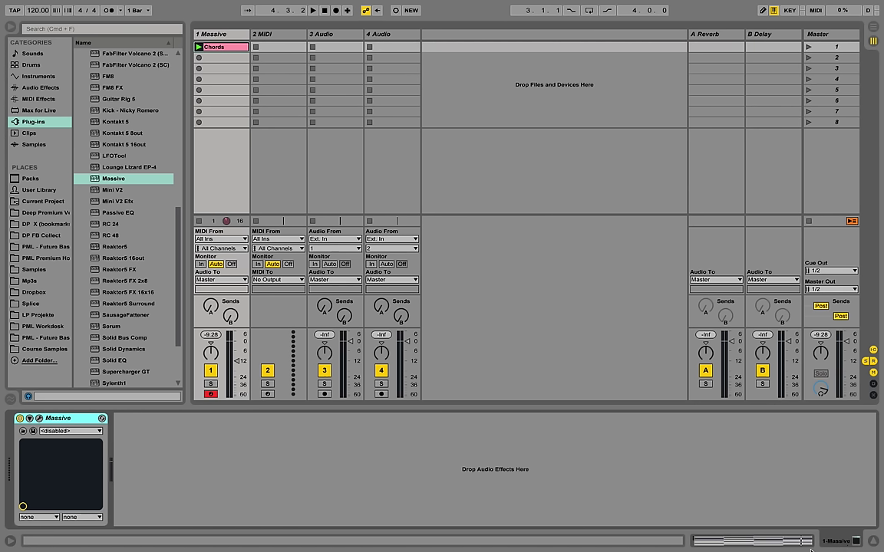
pyautogui.click(40, 419)
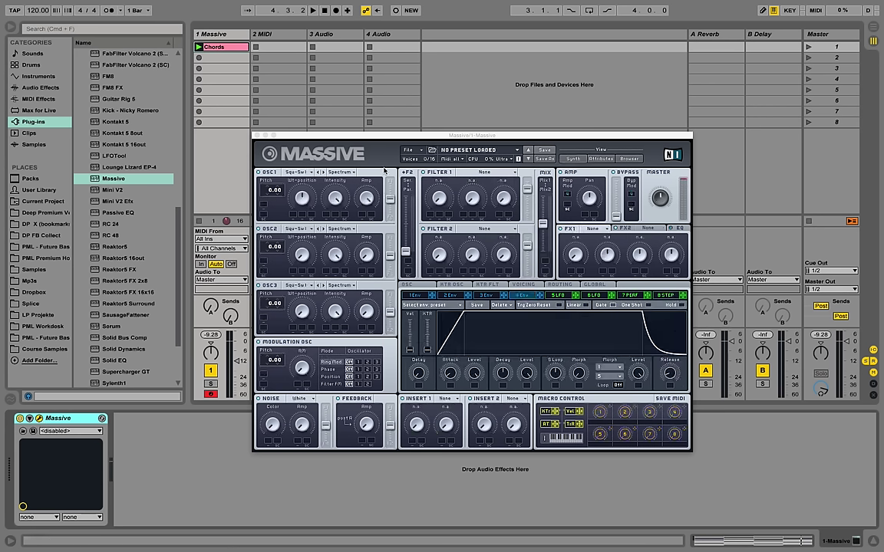
pyautogui.doubleClick(223, 51)
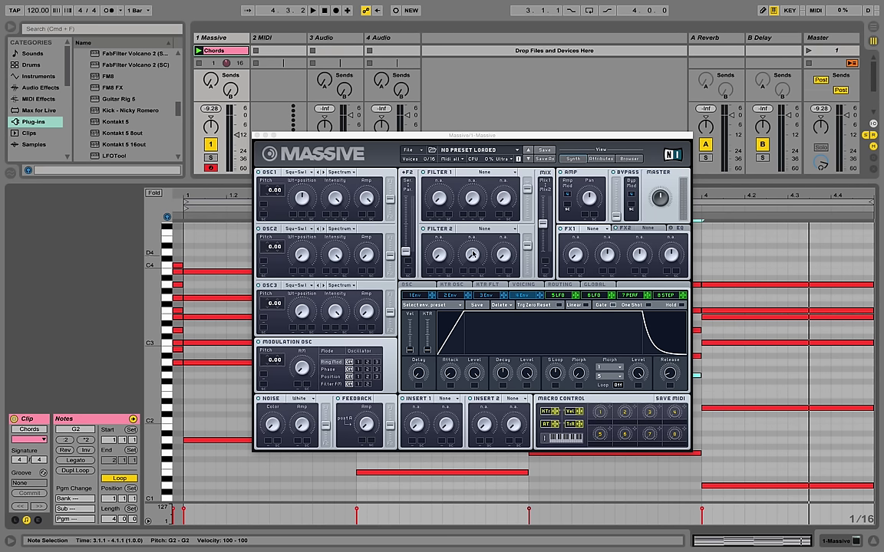
# - Set Massive's Filter 2 to Lowpass 4 and send oscillator 1 and the filter mix fully through it
pyautogui.click(485, 231)
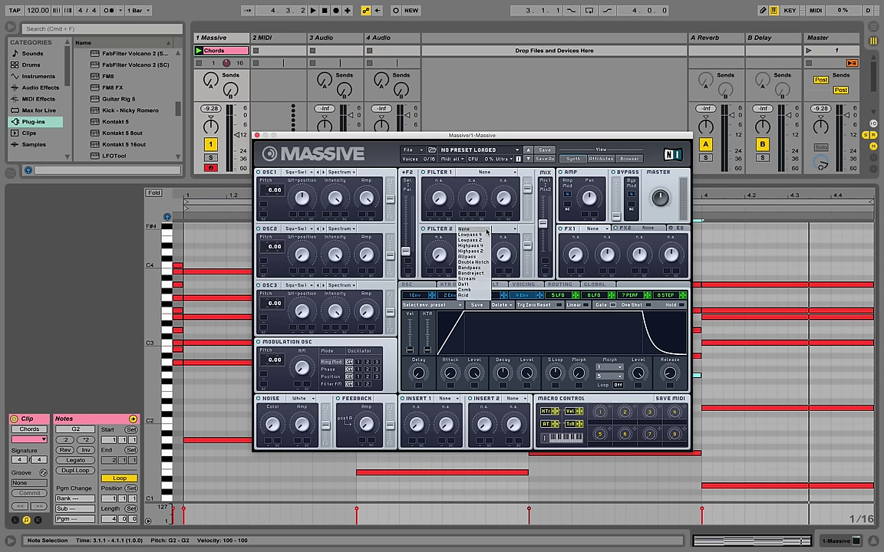
pyautogui.click(489, 237)
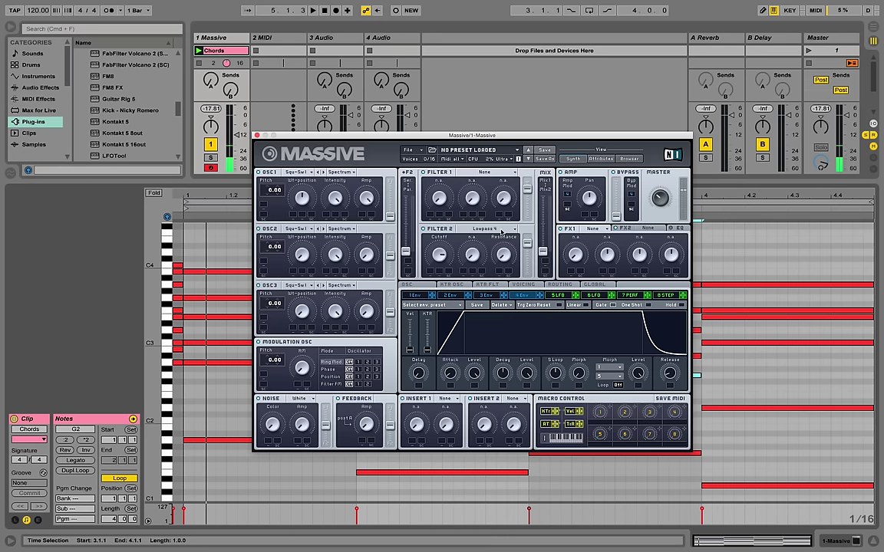
# - Set Massive's unisono to 4 and enable the pitch cutoff and pan position spreads, raising both slightly while playing the chords
pyautogui.click(525, 285)
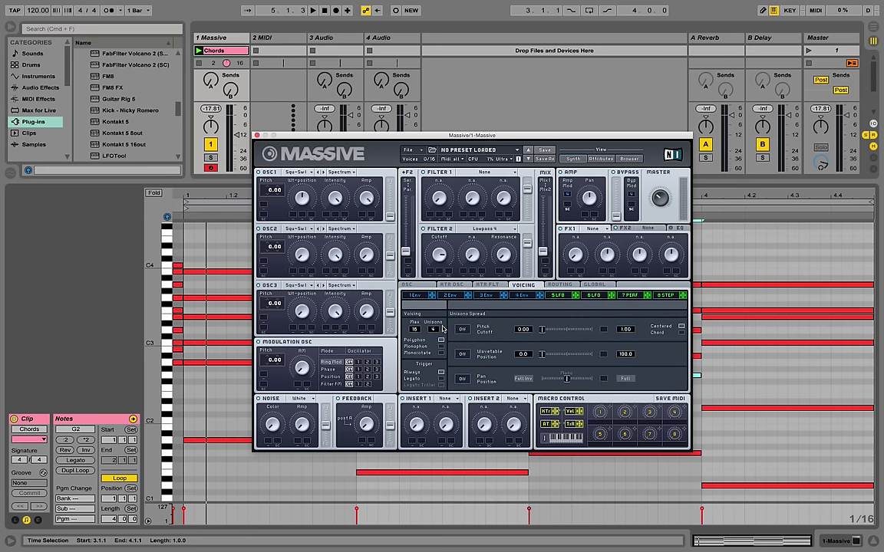
pyautogui.press('space')
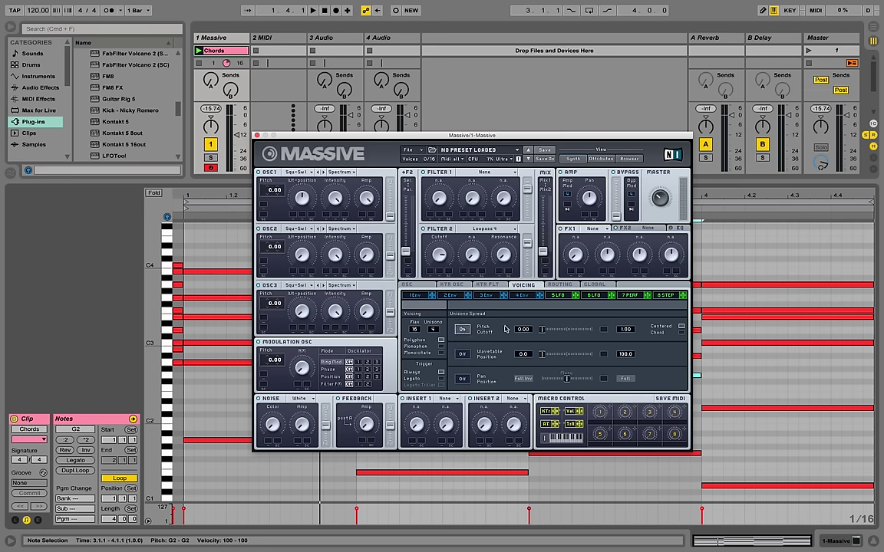
pyautogui.press('space')
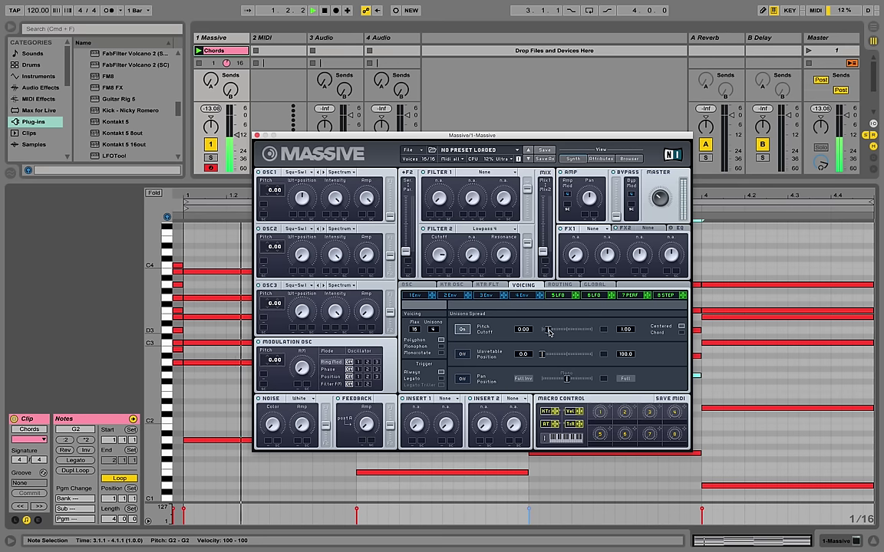
pyautogui.moveTo(539, 332)
pyautogui.mouseDown()
pyautogui.moveTo(570, 338)
pyautogui.moveTo(550, 335)
pyautogui.mouseUp()
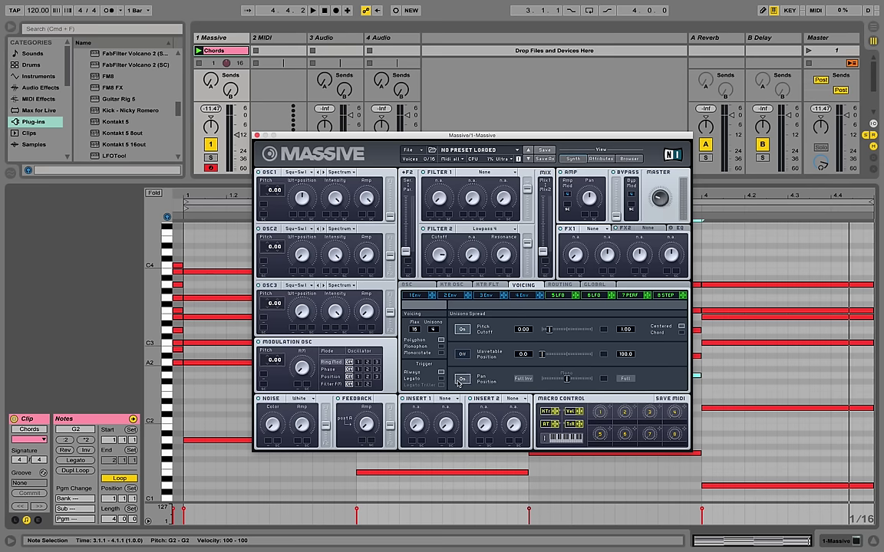
pyautogui.press('space')
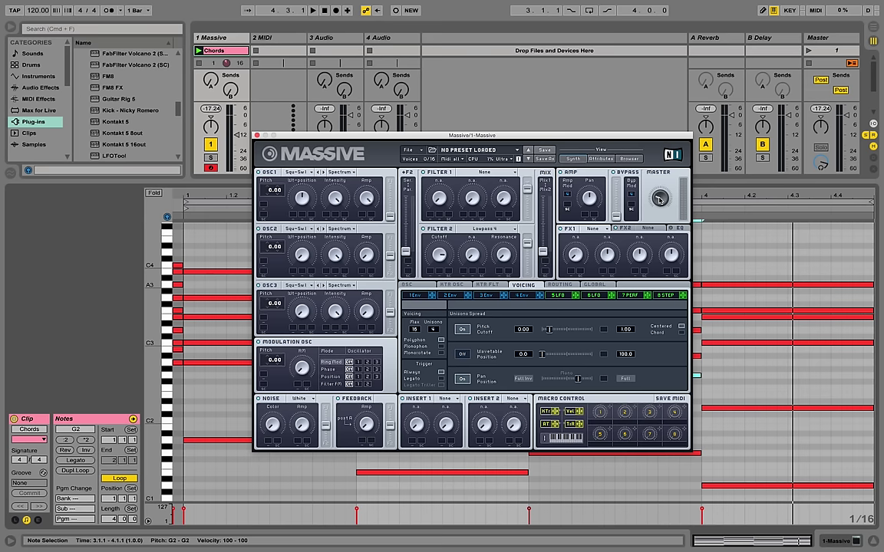
# - Lower Filter 2's cutoff and modulate it with LFO 5, preview it on the chords, and turn on the LFO's sync
pyautogui.press('space')
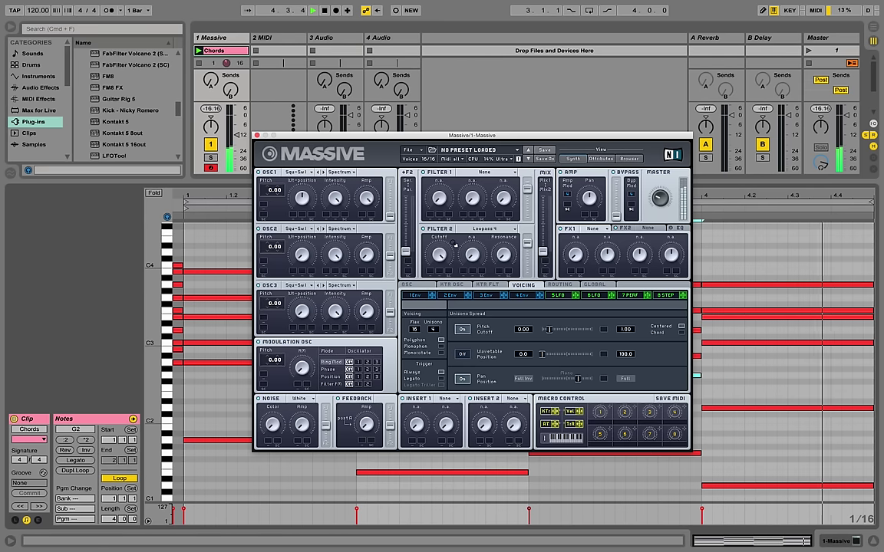
pyautogui.click(558, 296)
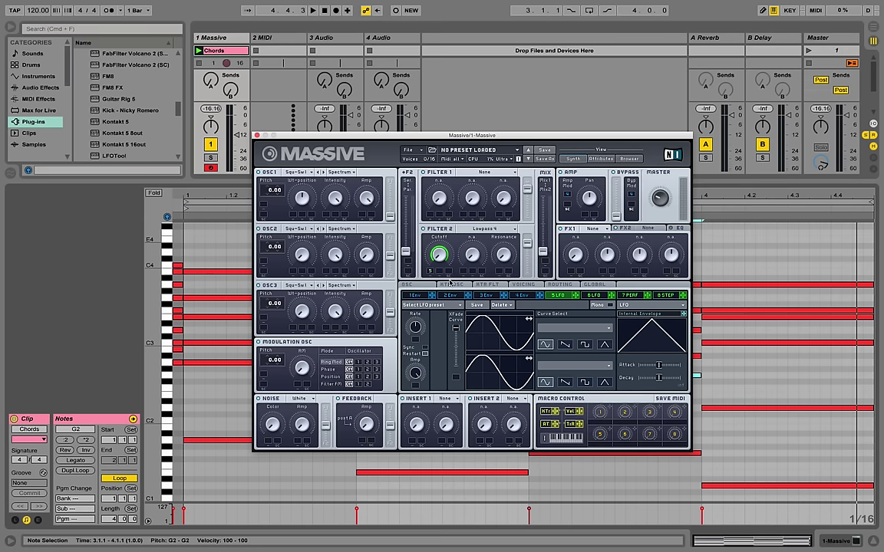
pyautogui.press('space')
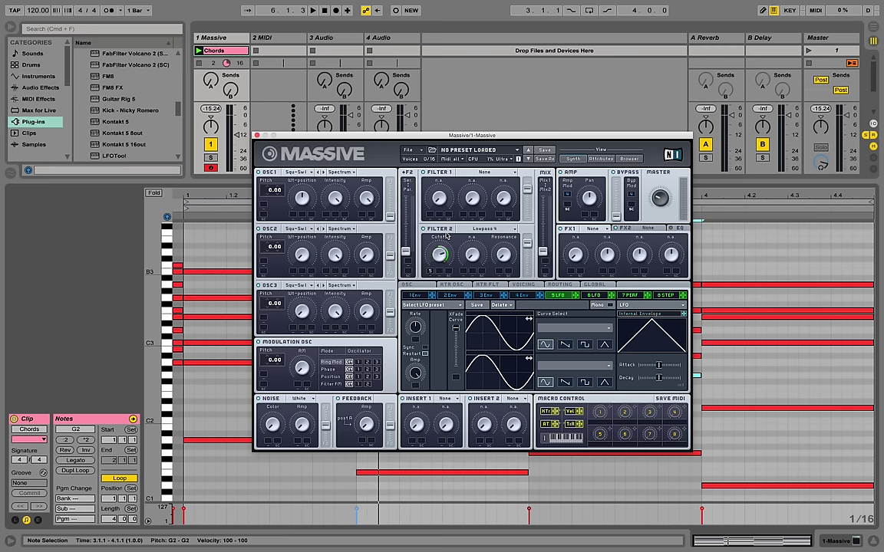
pyautogui.press('space')
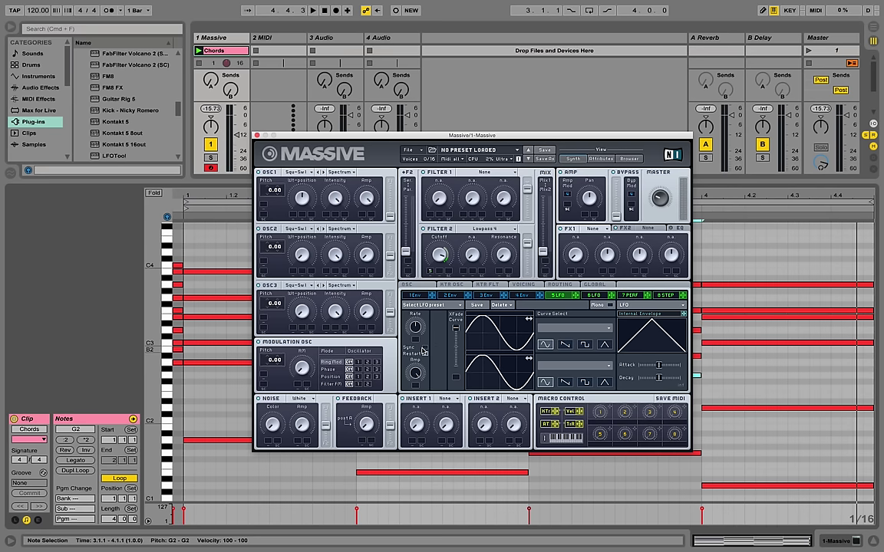
pyautogui.click(425, 347)
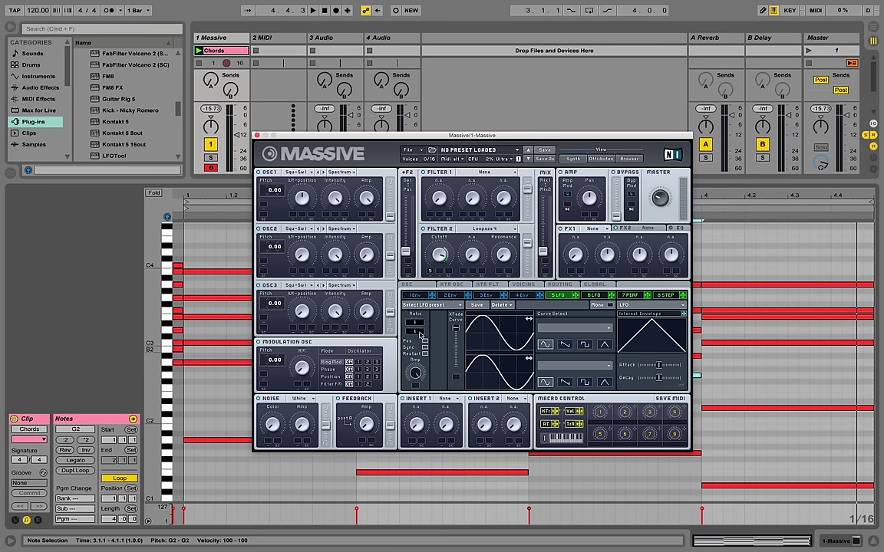
# - Set LFO 5's synced ratio to 1/8 and readjust Filter 2's cutoff while playing the chords
pyautogui.press('space')
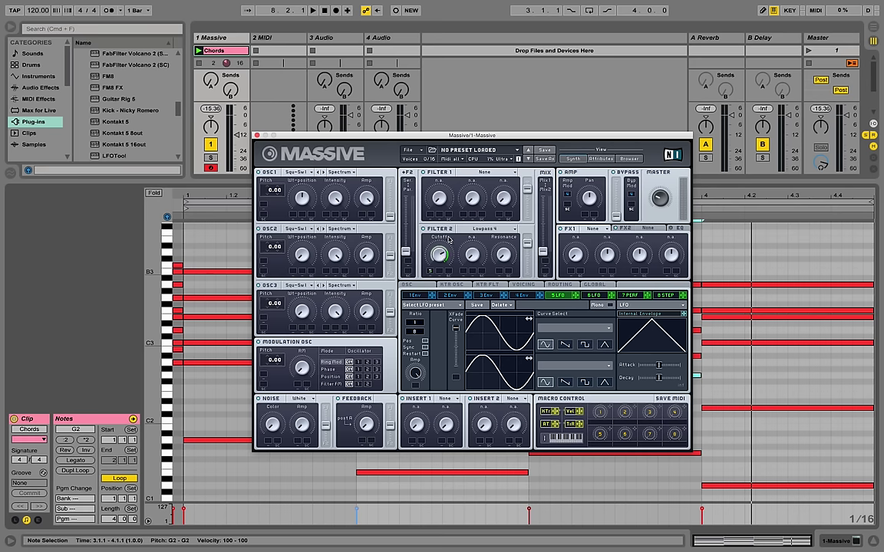
pyautogui.press('space')
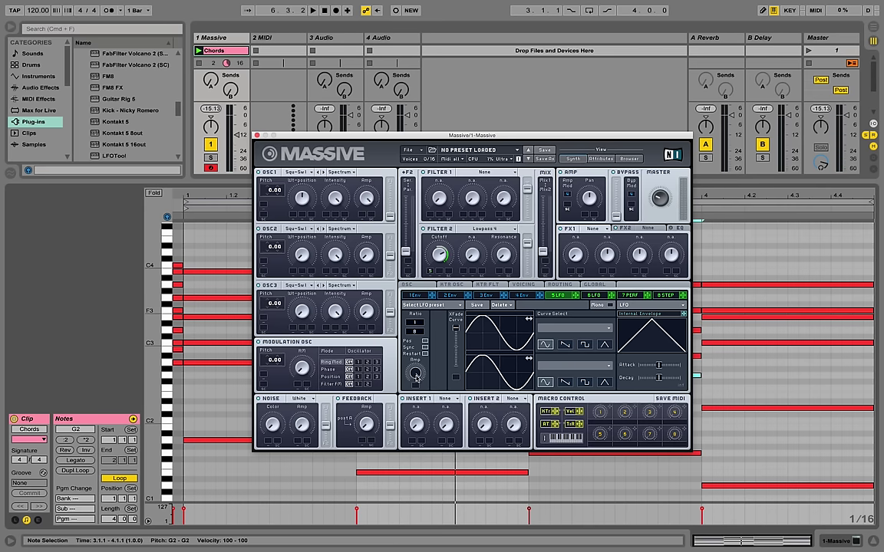
pyautogui.press('space')
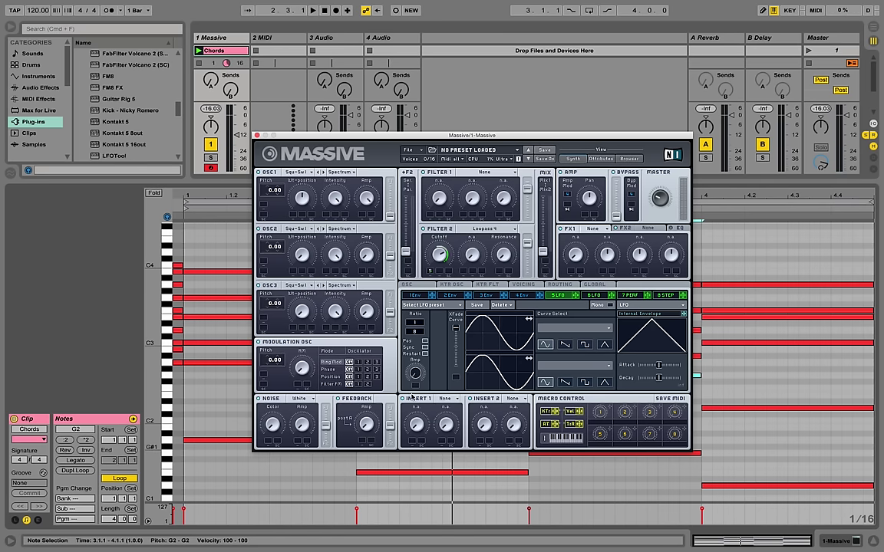
pyautogui.press('space')
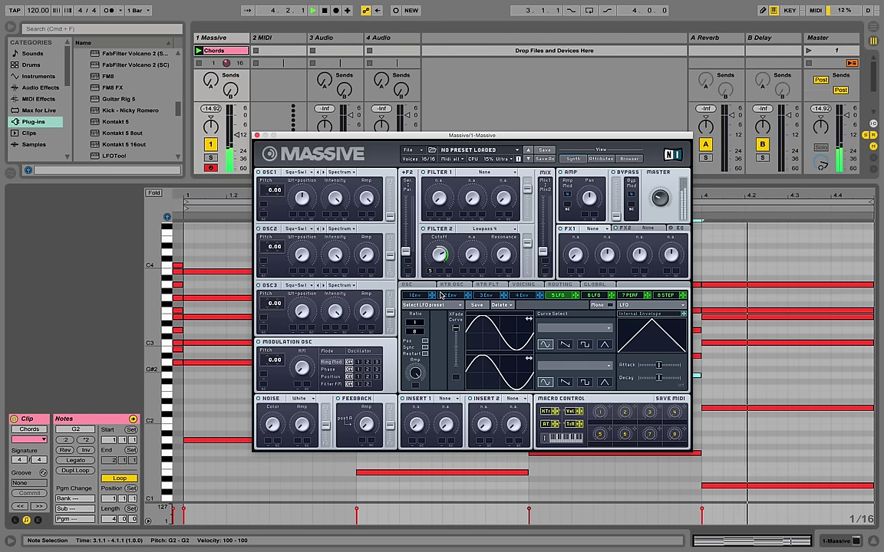
pyautogui.press('space')
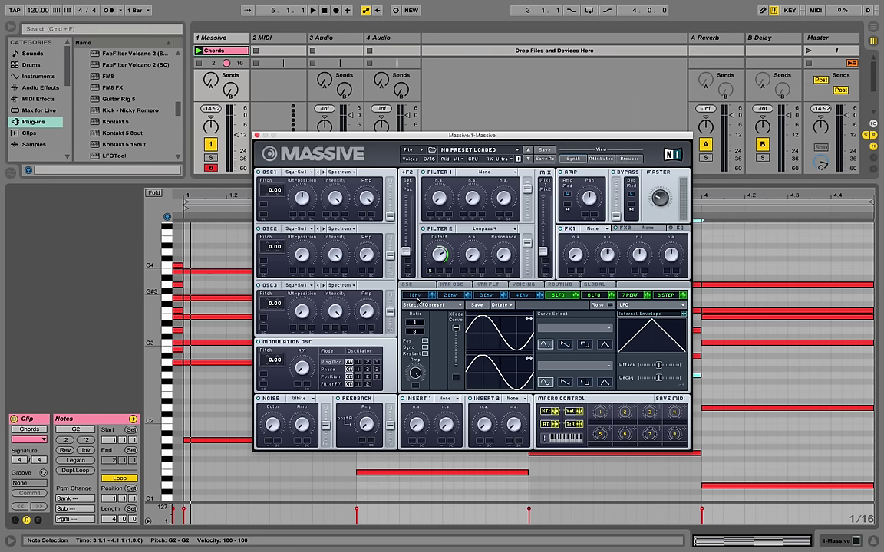
# - Modulate oscillator 1's pitch by 12.00 with envelope 1, lower the envelope's decay level to minimum, and preview the chords
pyautogui.click(417, 298)
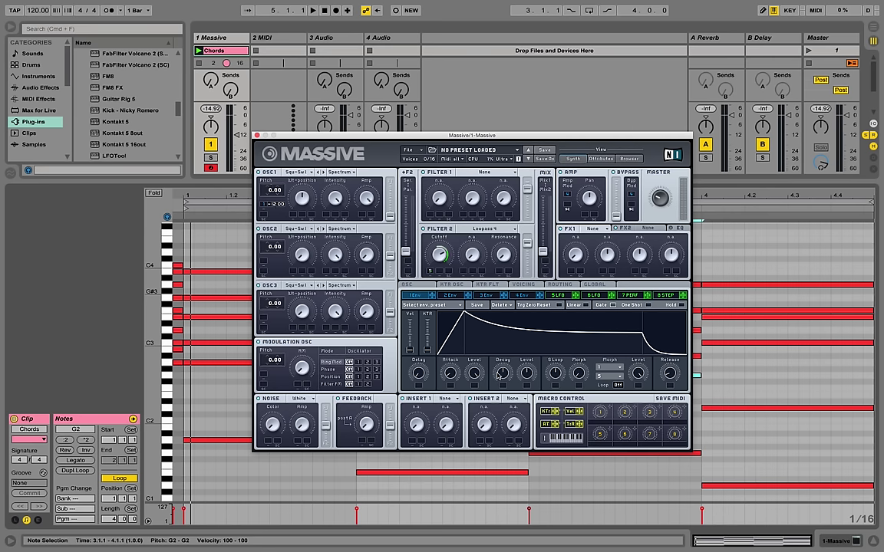
pyautogui.moveTo(526, 372); pyautogui.dragTo(533, 409)
pyautogui.press('space')
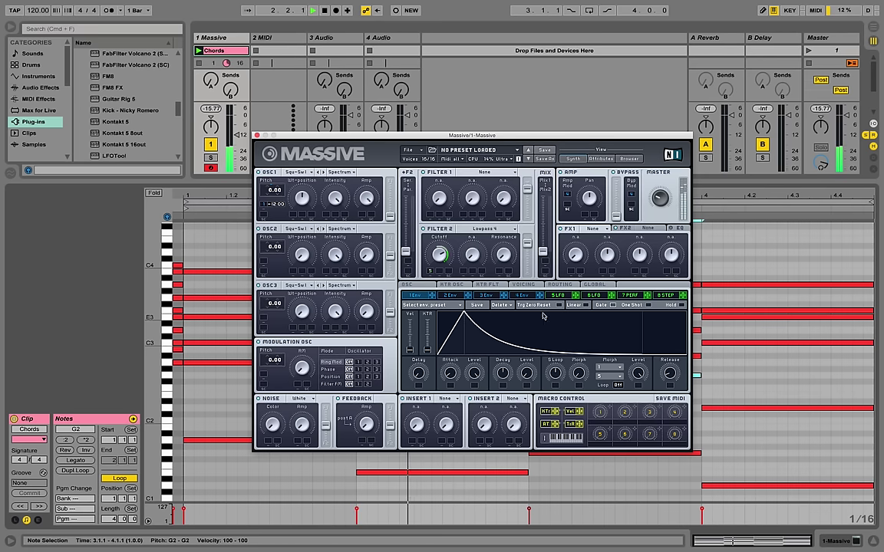
pyautogui.press('space')
# - Assign macro 1, named LFO, to LFO 5's amp, and shorten envelope 1's attack and decay while playing the chords
pyautogui.click(558, 295)
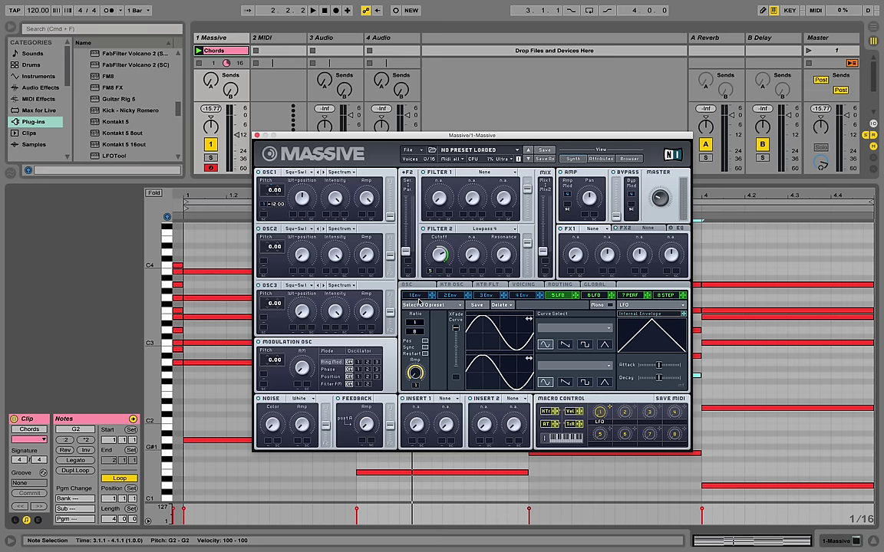
pyautogui.click(414, 298)
pyautogui.press('space')
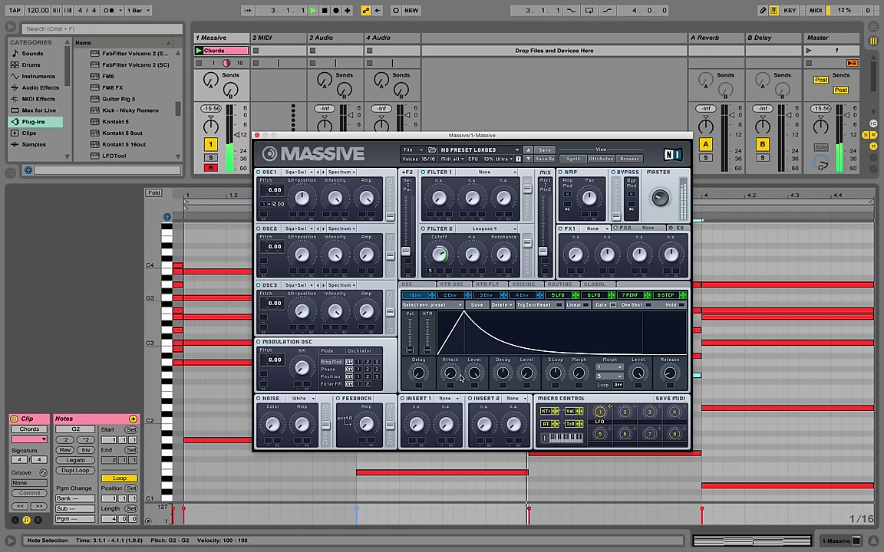
pyautogui.moveTo(451, 372); pyautogui.dragTo(454, 378)
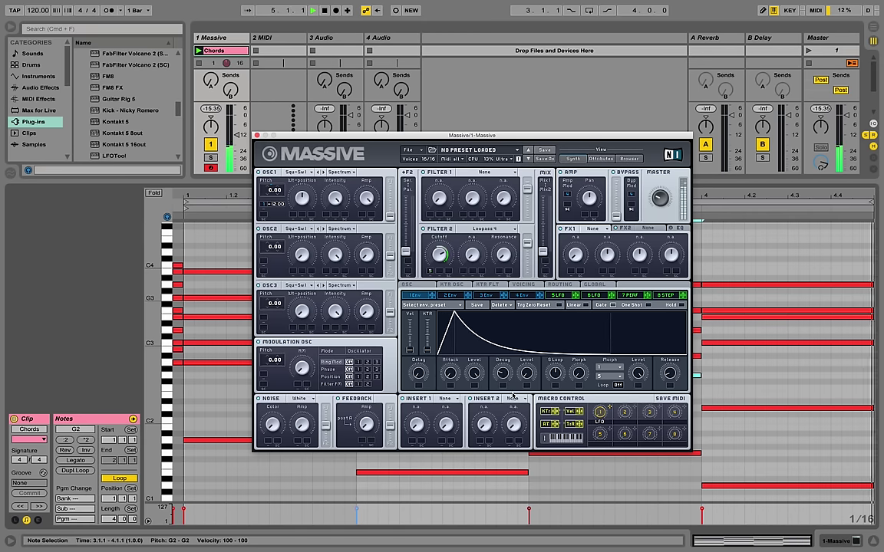
pyautogui.moveTo(507, 376); pyautogui.dragTo(513, 392)
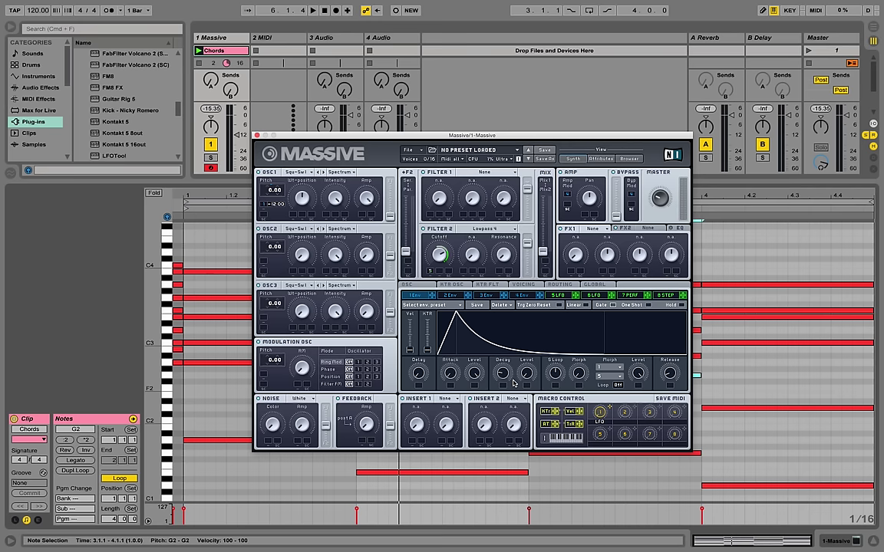
pyautogui.press('space')
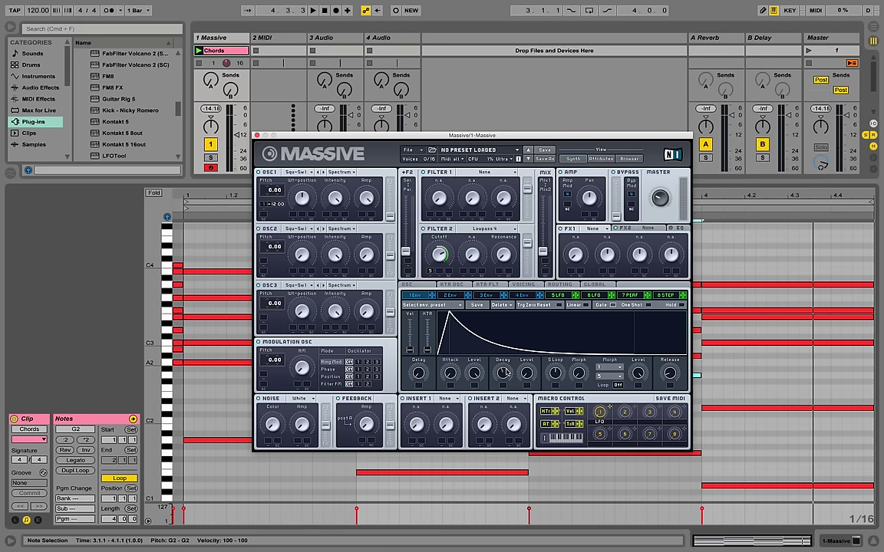
pyautogui.press('space')
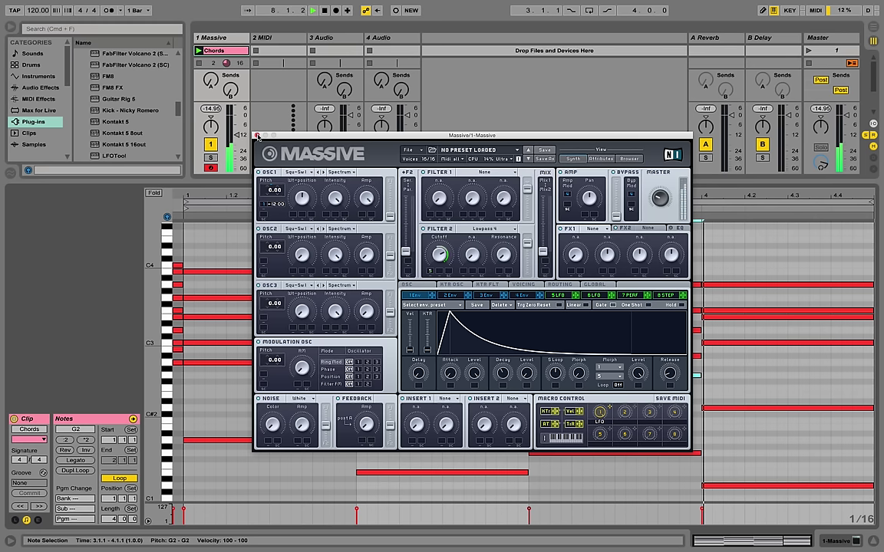
# - Close Massive's window, duplicate the Chords clip into the Massive track's second slot, and open the playing copy's notes
pyautogui.click(257, 136)
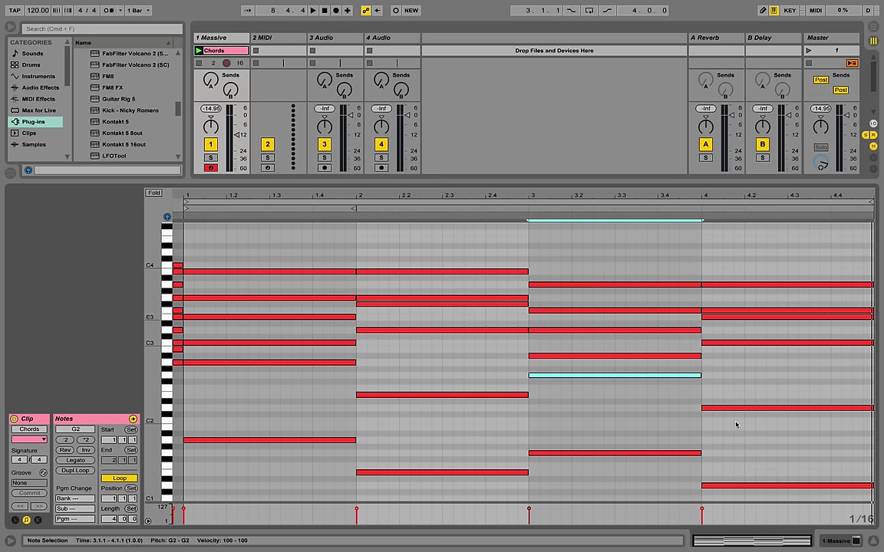
pyautogui.press('super+alt+l')
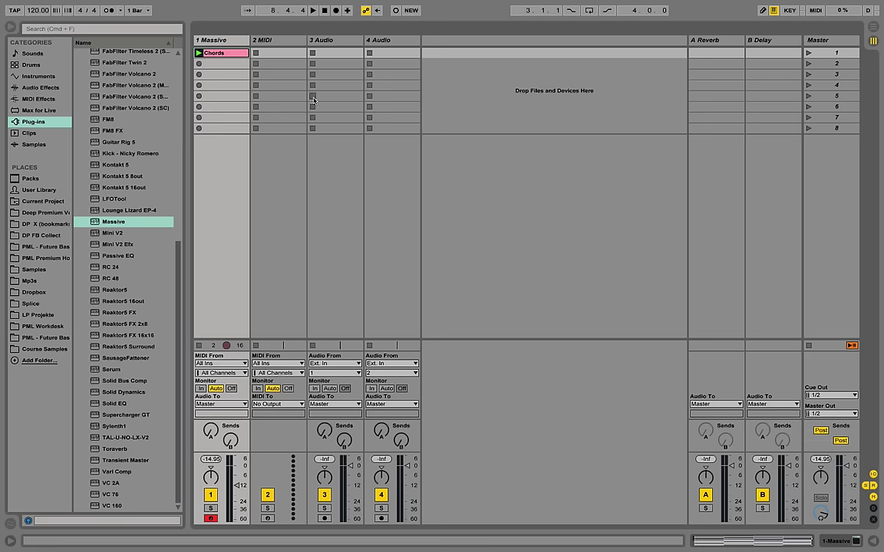
pyautogui.moveTo(218, 54); pyautogui.dragTo(224, 68)
pyautogui.rightClick(227, 54)
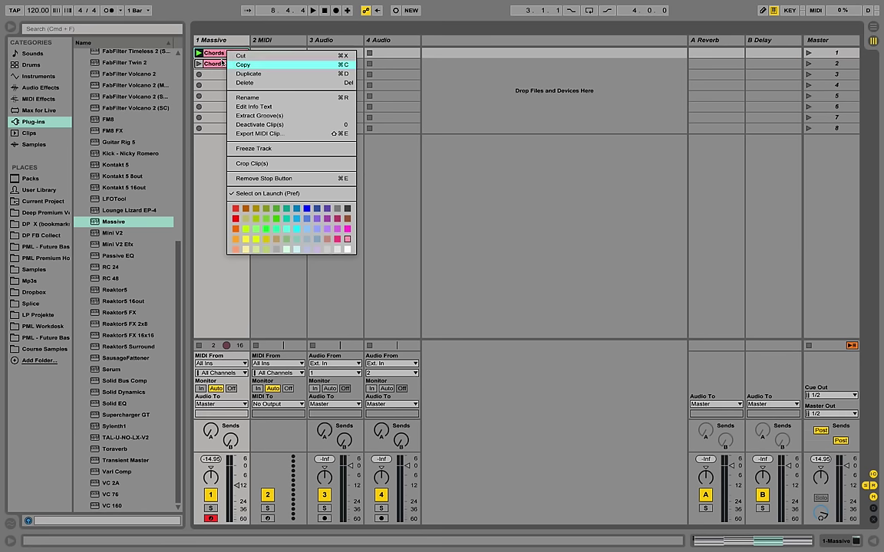
pyautogui.click(230, 64)
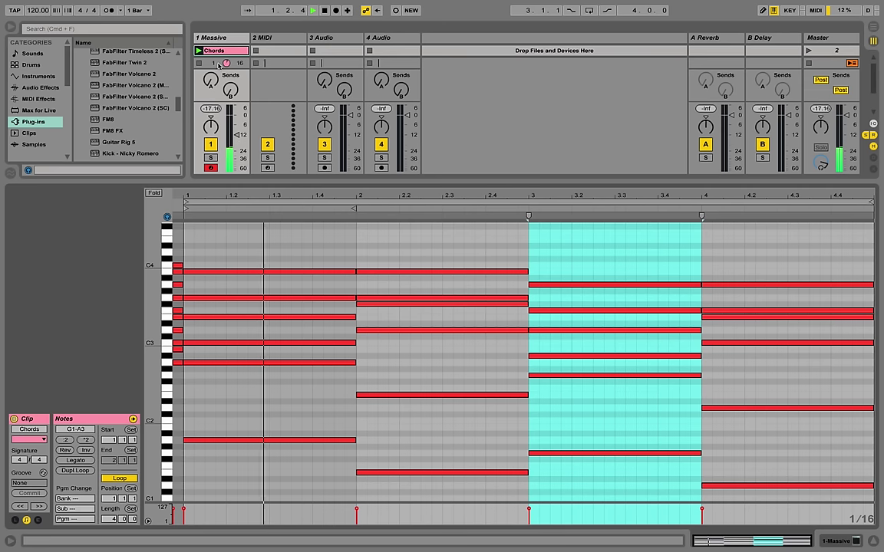
pyautogui.doubleClick(199, 65)
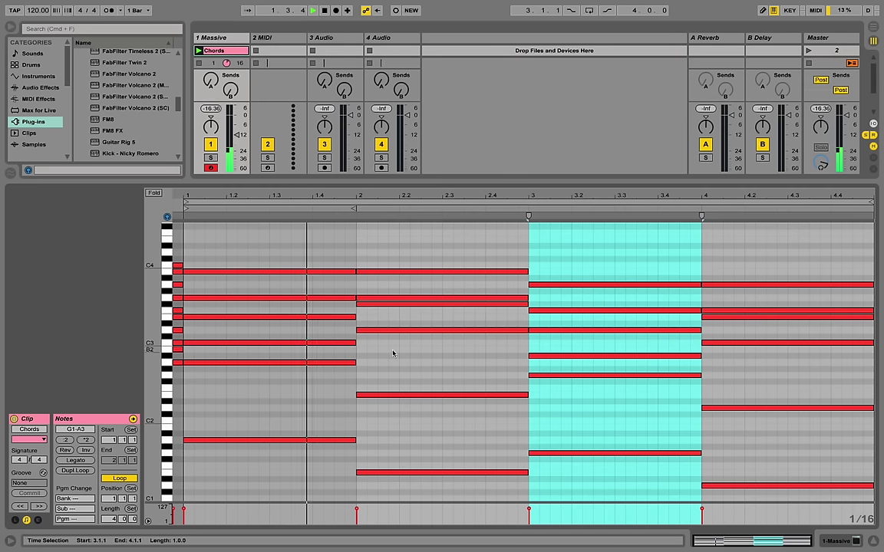
# - Shorten the first chord to end at 1.4 and extend the second chord's start back to 1.4
pyautogui.click(336, 470)
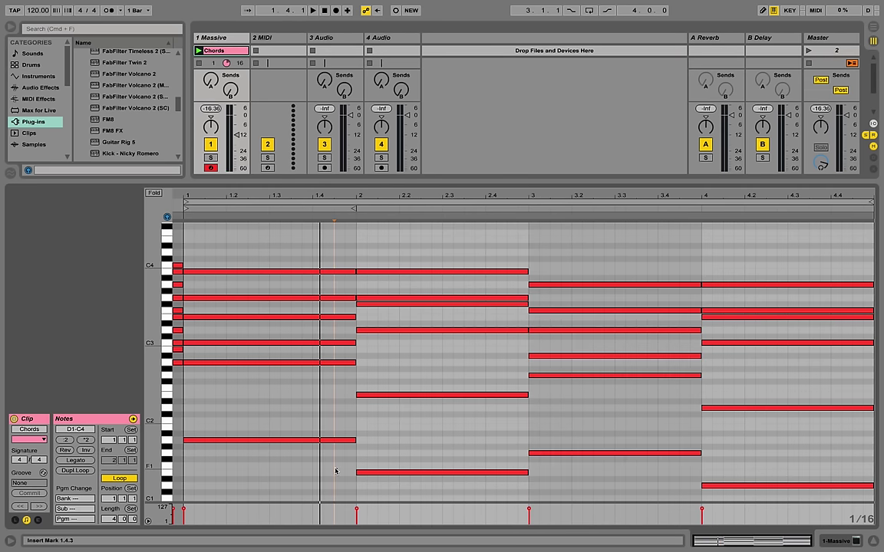
pyautogui.moveTo(336, 471); pyautogui.dragTo(306, 218)
pyautogui.moveTo(354, 271); pyautogui.dragTo(416, 495)
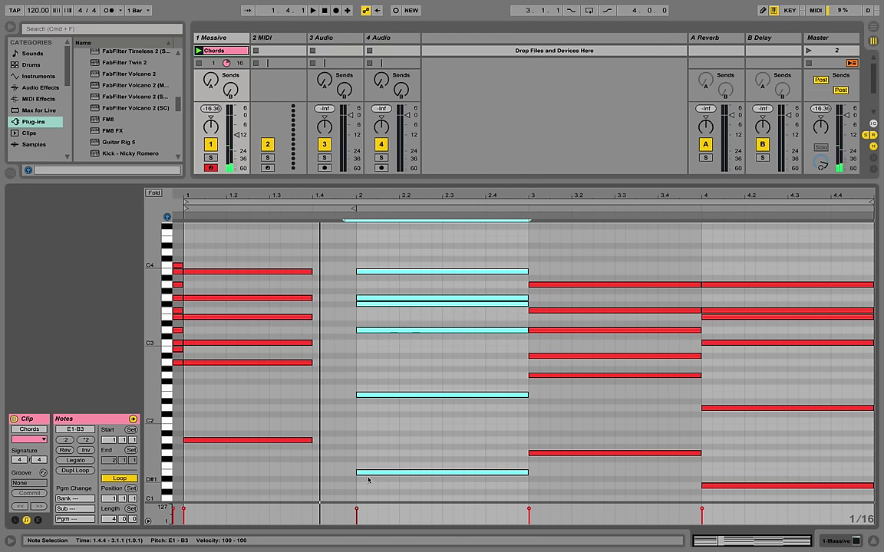
pyautogui.moveTo(356, 473); pyautogui.dragTo(311, 469)
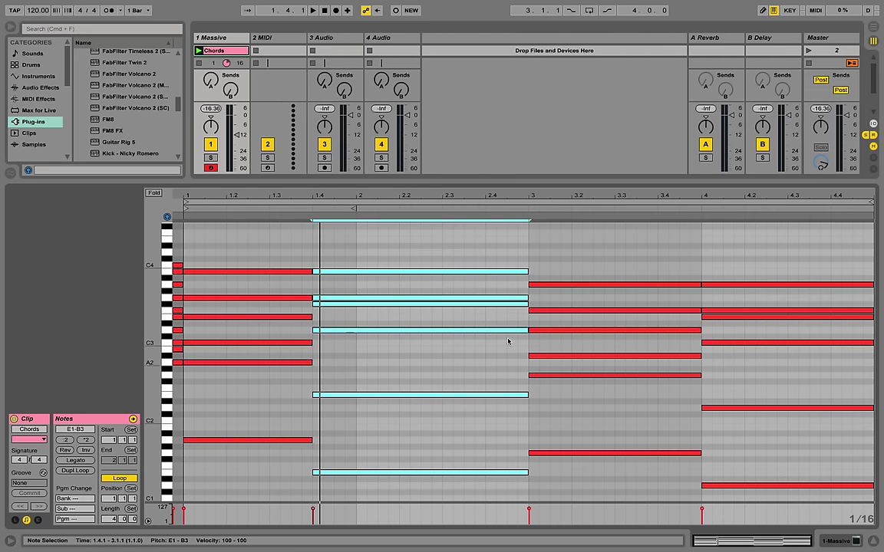
# - Shorten the third chord to end at 3.4, extend the fourth chord's start back to 3.4, and play the new rhythm
pyautogui.moveTo(586, 259); pyautogui.dragTo(594, 461)
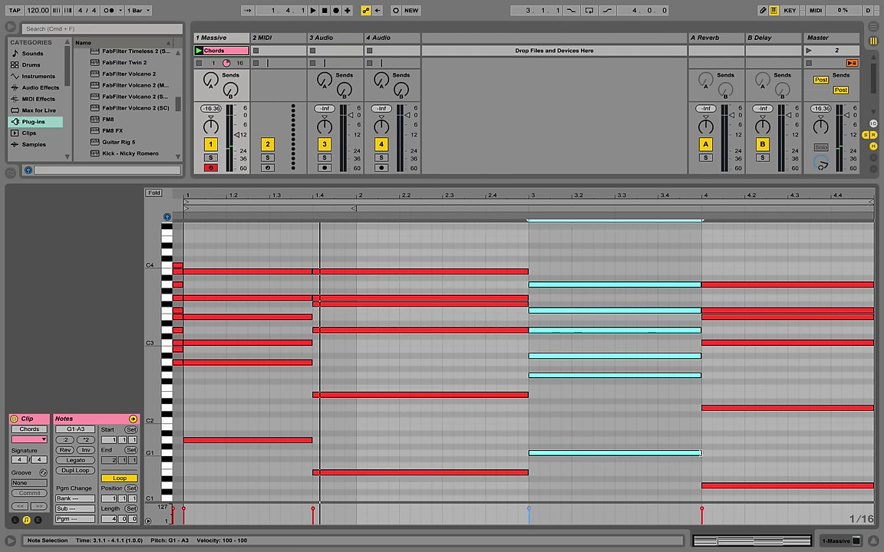
pyautogui.moveTo(700, 453); pyautogui.dragTo(657, 452)
pyautogui.moveTo(699, 267); pyautogui.dragTo(706, 516)
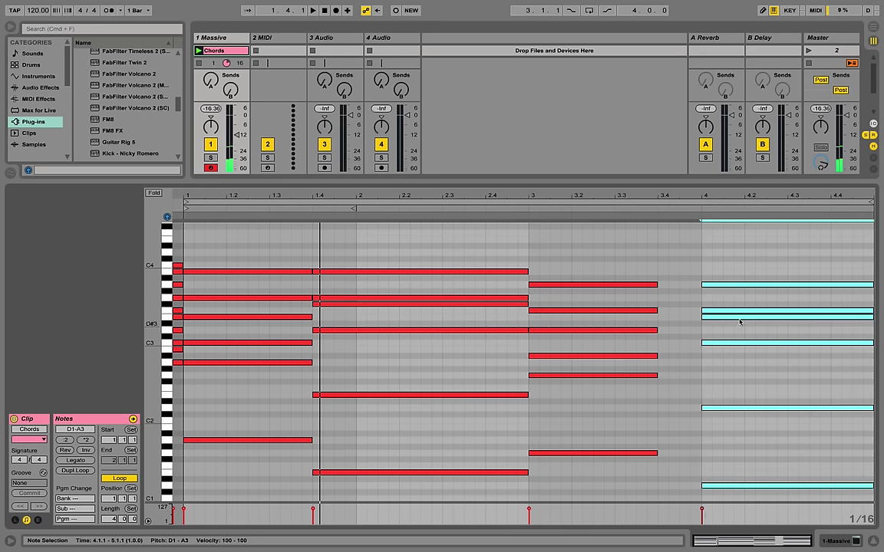
pyautogui.moveTo(701, 284); pyautogui.dragTo(660, 284)
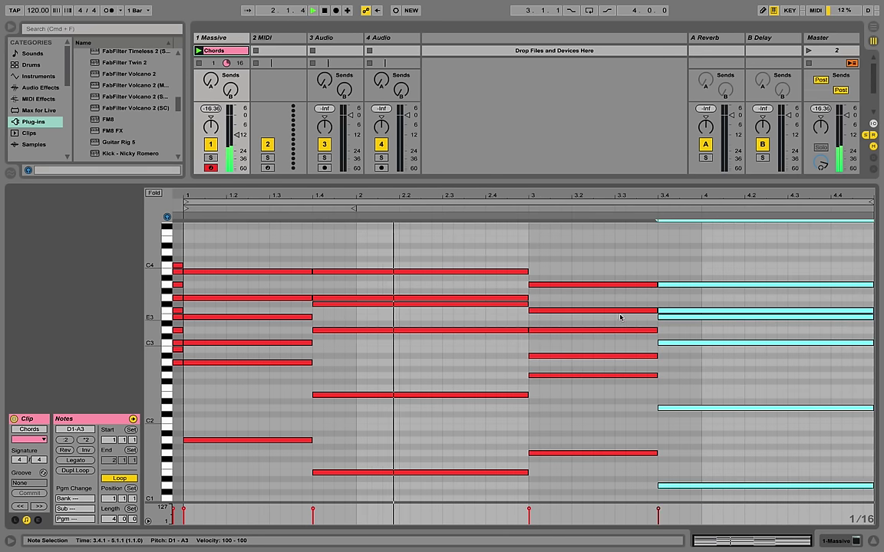
pyautogui.scroll(-3, 618, 317)
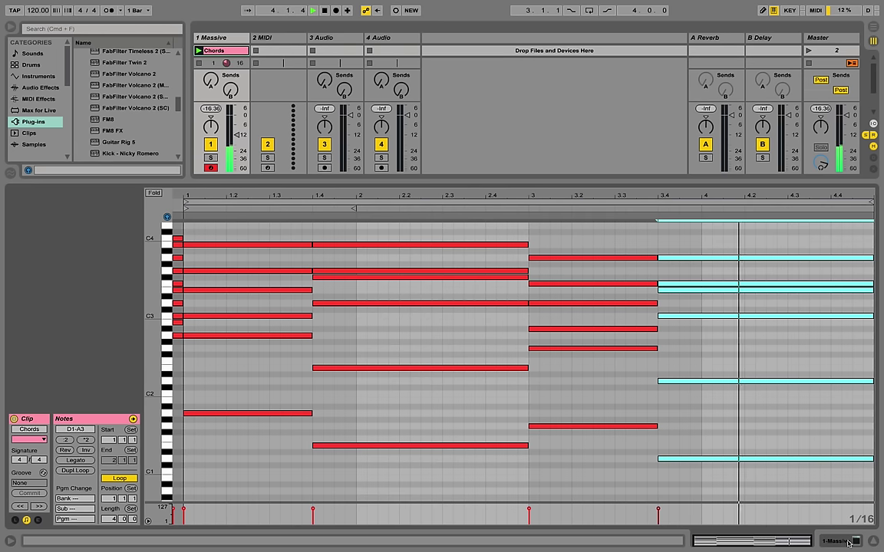
# - Set the song tempo to 140 BPM and play the second Chords clip at that speed
pyautogui.hotkey('shift', 'Tab')
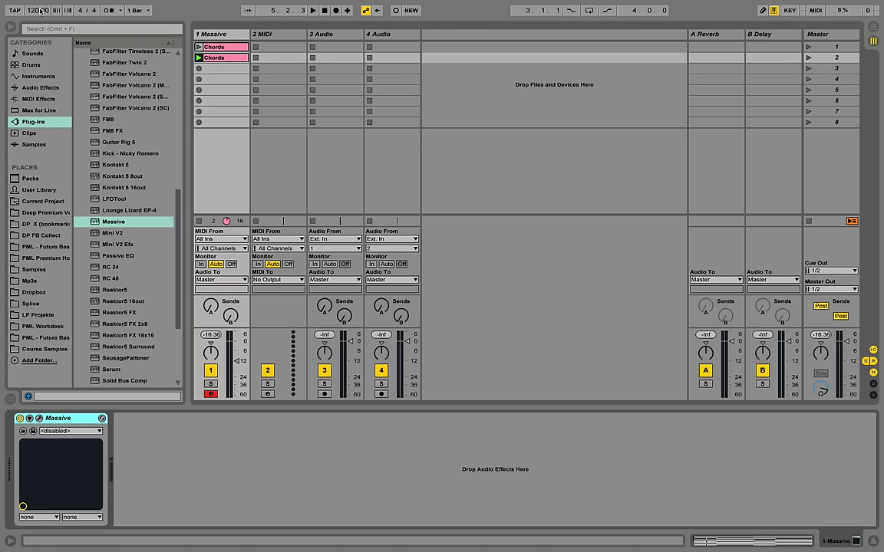
pyautogui.click(40, 10)
pyautogui.write('1')
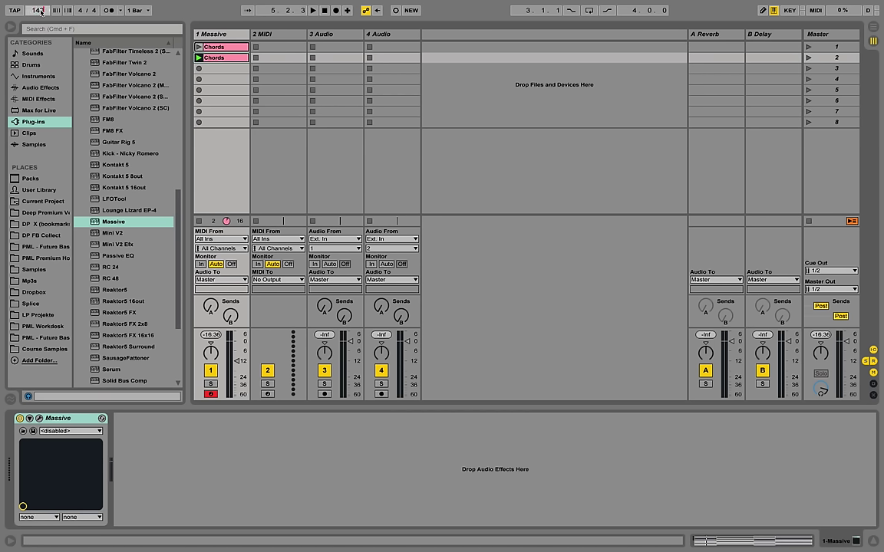
pyautogui.click(232, 36)
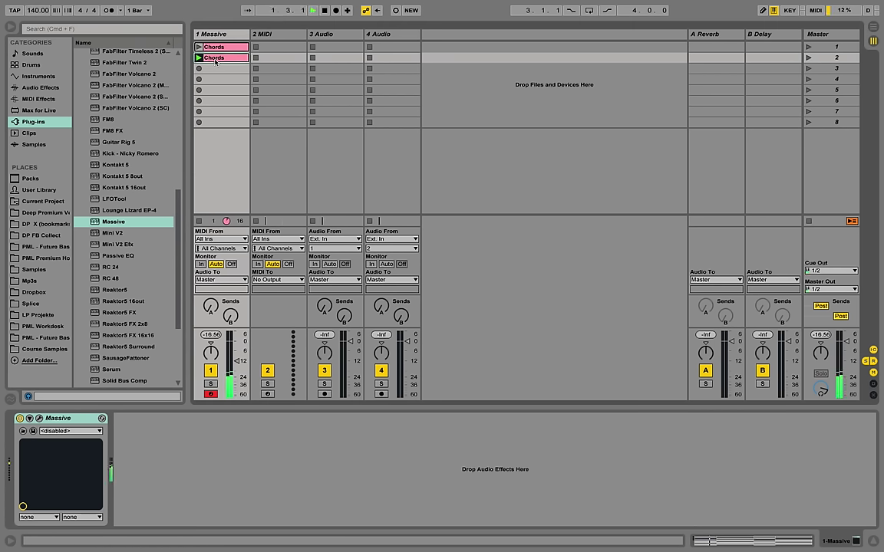
pyautogui.click(198, 58)
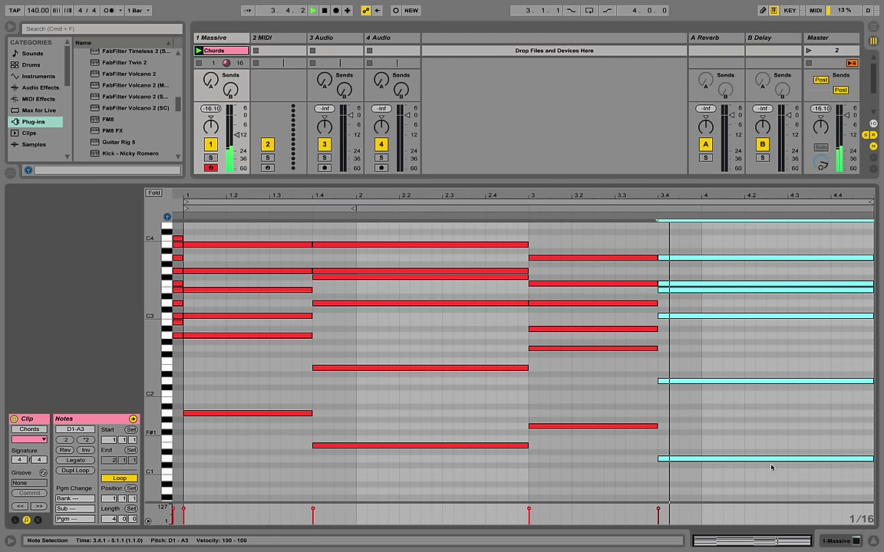
pyautogui.click(839, 542)
# - Duplicate the Massive track together with its clips
pyautogui.click(222, 34)
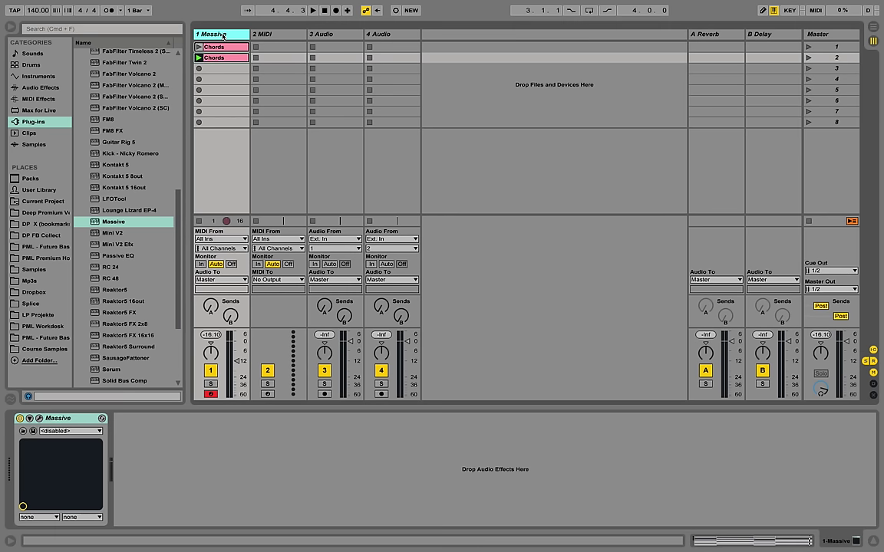
pyautogui.rightClick(222, 34)
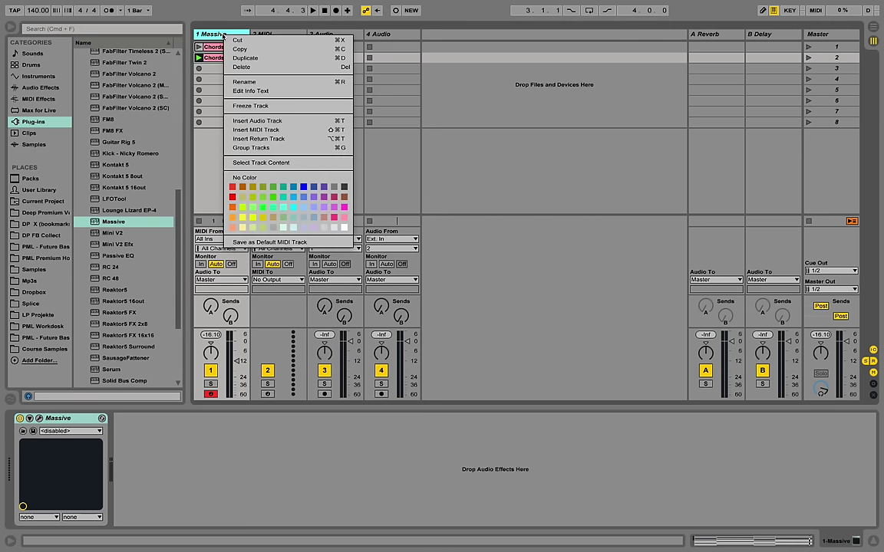
pyautogui.click(277, 60)
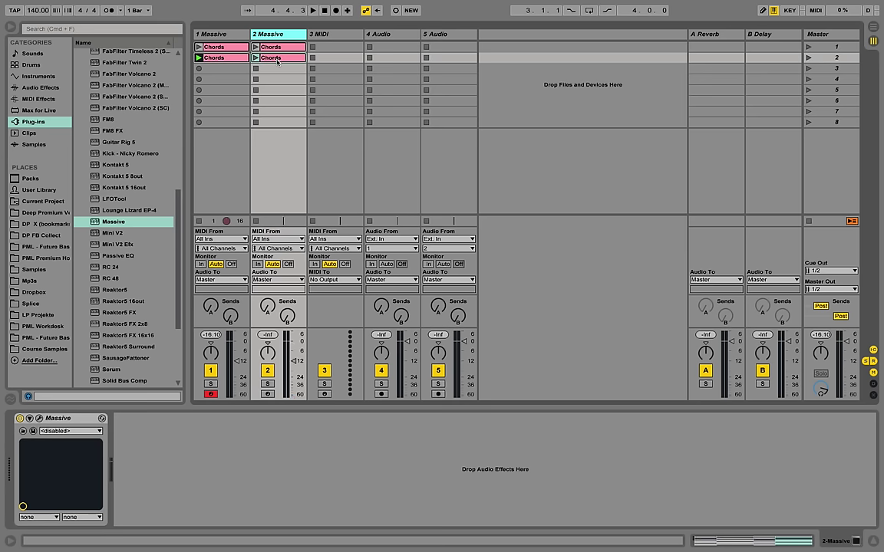
pyautogui.click(222, 35)
pyautogui.rightClick(218, 35)
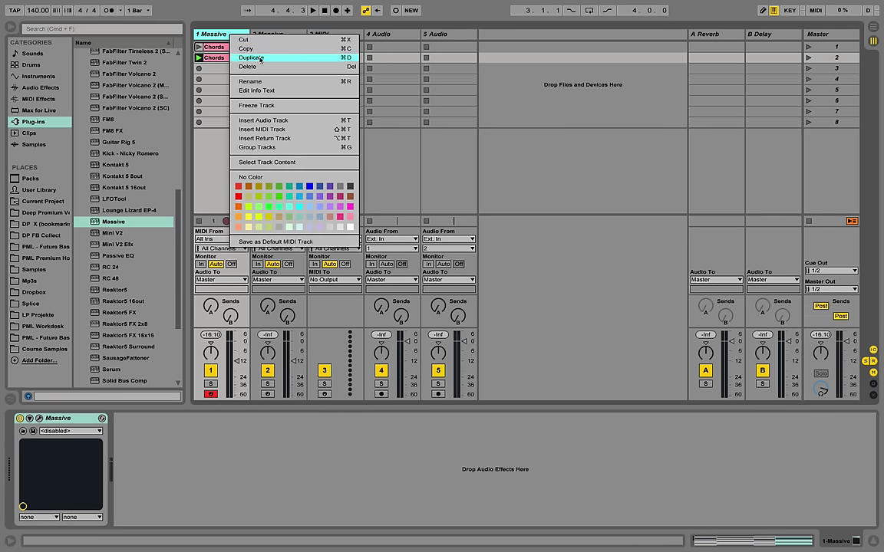
pyautogui.click(218, 35)
# - Remove the first-slot Chords clip from the duplicated Massive track, keeping the copy in the second slot
pyautogui.click(257, 35)
pyautogui.click(280, 48)
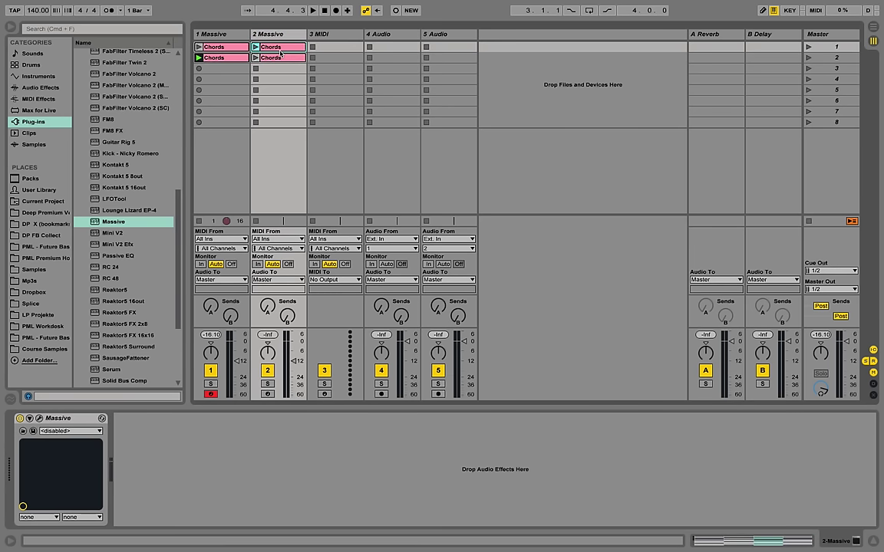
pyautogui.moveTo(281, 52); pyautogui.dragTo(281, 62)
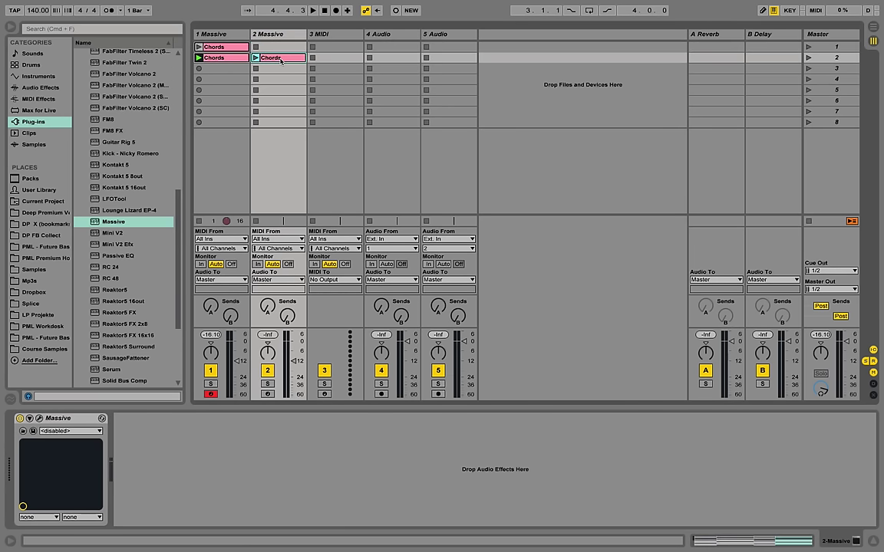
# - Rename the copied Chords clip on the second Massive track to Bass and color it blue
pyautogui.rightClick(281, 61)
pyautogui.click(307, 99)
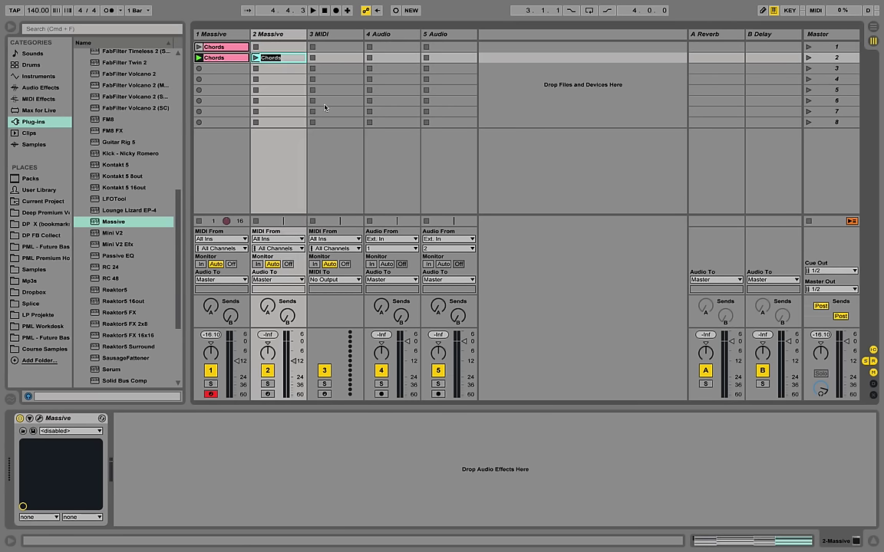
pyautogui.write('Bass')
pyautogui.press('Return')
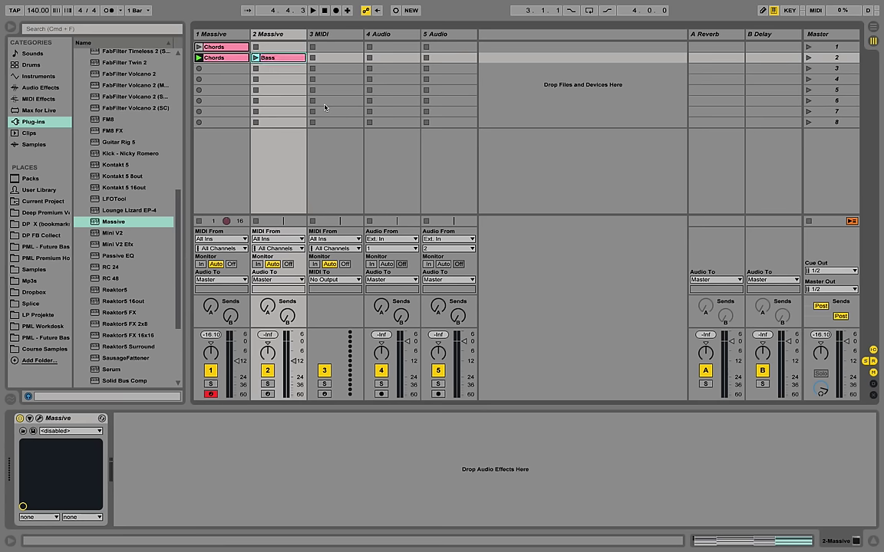
pyautogui.rightClick(261, 57)
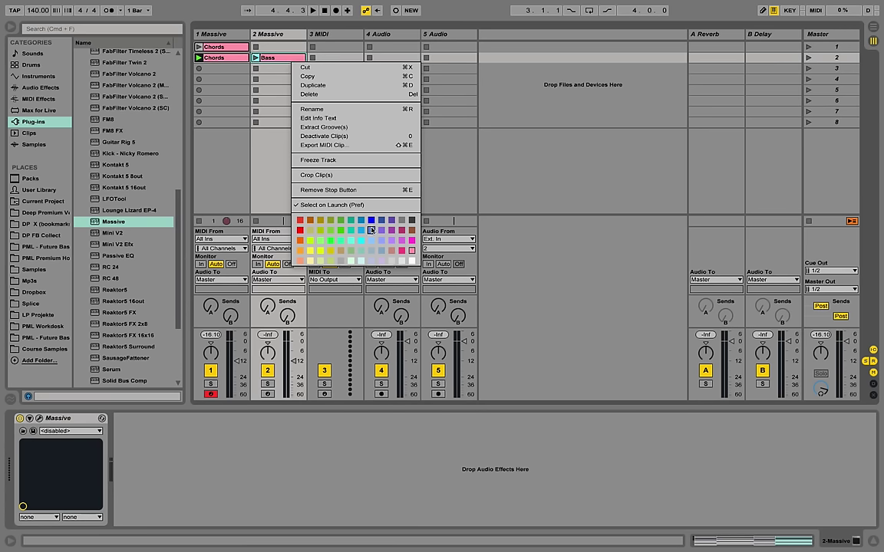
pyautogui.click(374, 231)
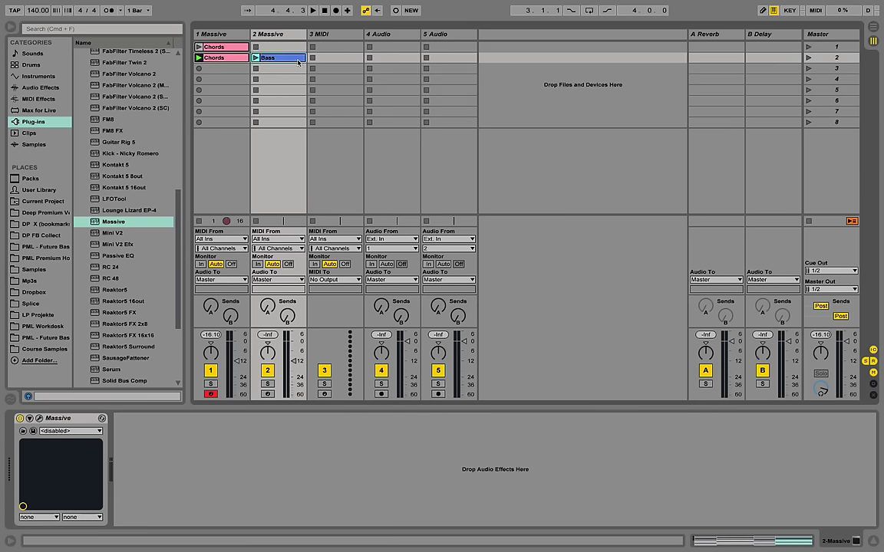
# - Delete every note in the Bass clip except the lowest root note of each chord, and launch the clip
pyautogui.doubleClick(267, 59)
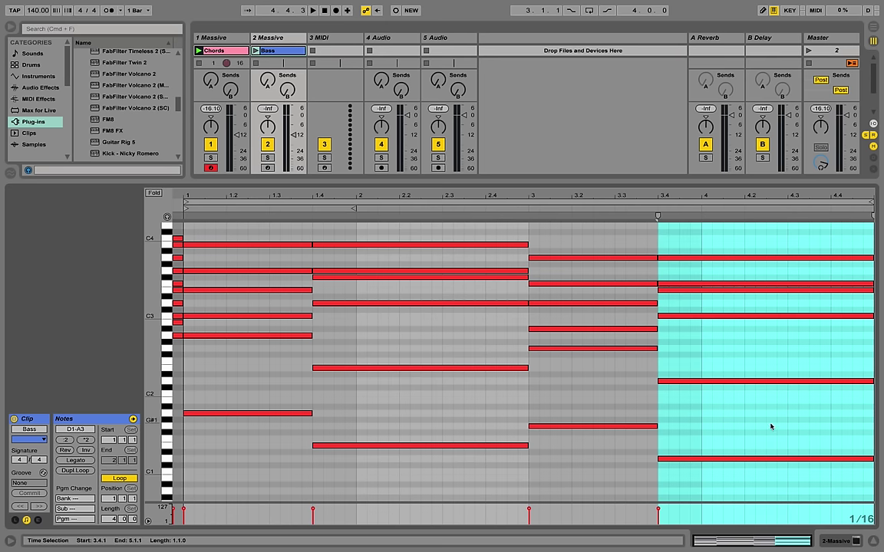
pyautogui.moveTo(737, 405); pyautogui.dragTo(184, 222)
pyautogui.press('Delete')
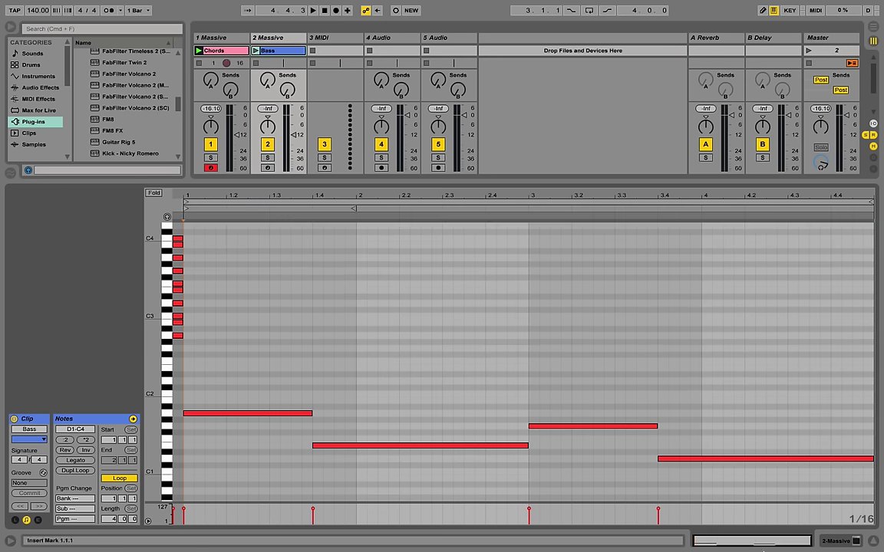
pyautogui.click(841, 542)
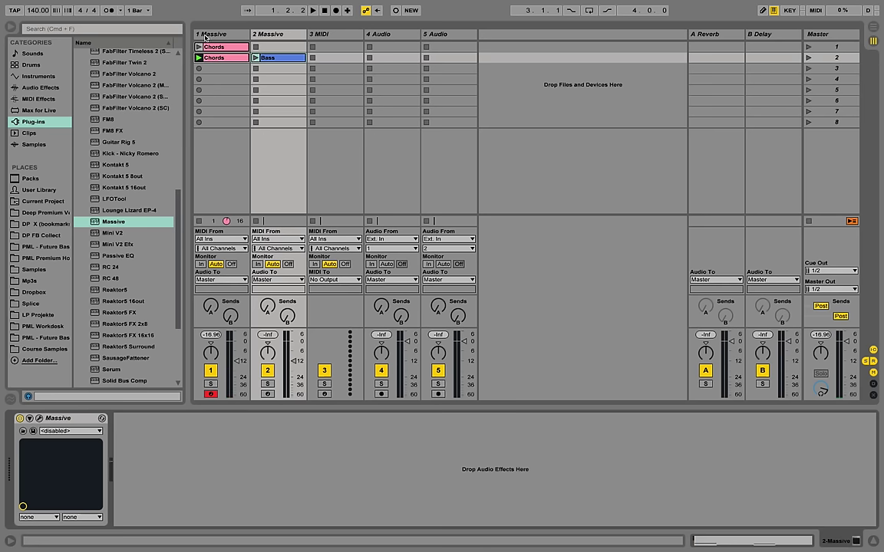
pyautogui.click(256, 57)
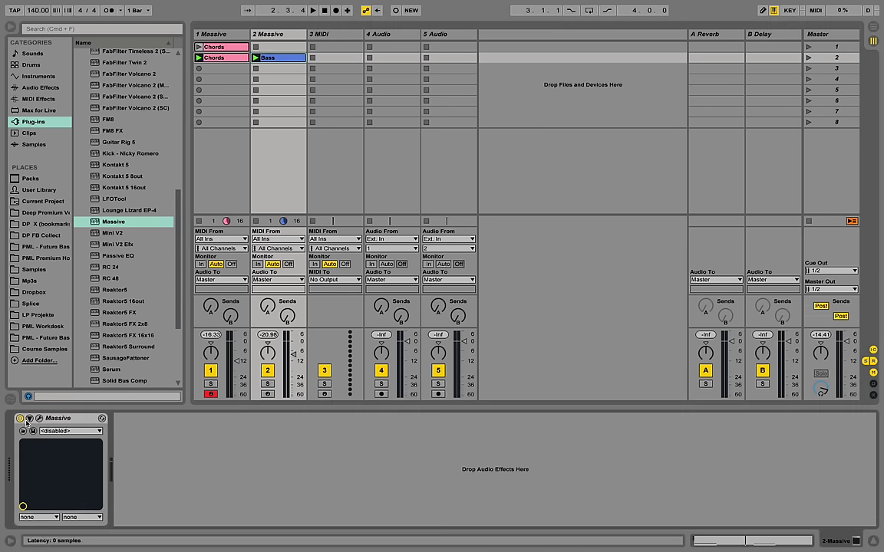
# - Open the Massive instance on the bass track and reset it to a new sound
pyautogui.click(102, 418)
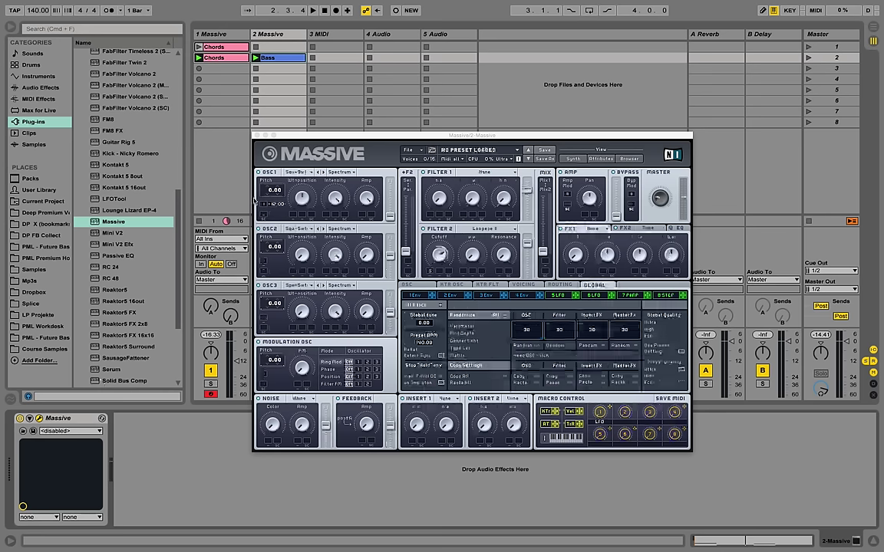
pyautogui.click(412, 150)
pyautogui.click(427, 151)
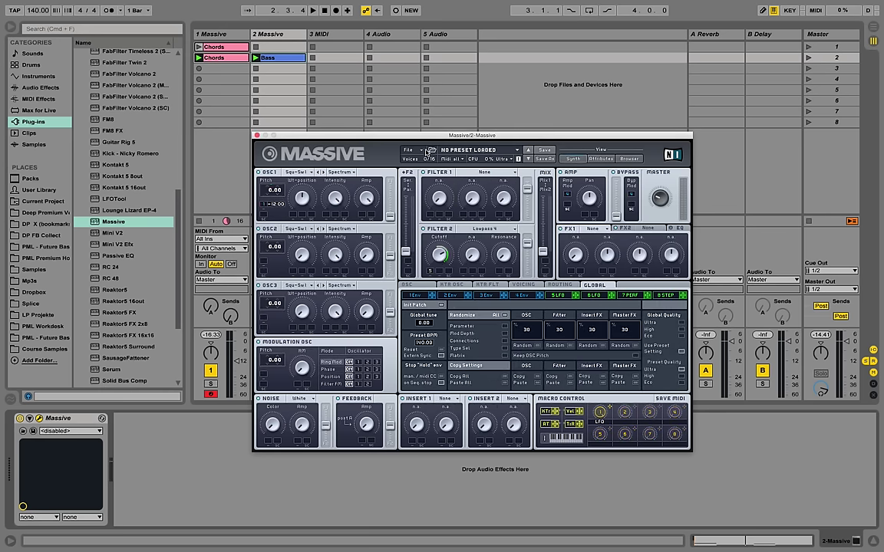
pyautogui.click(421, 152)
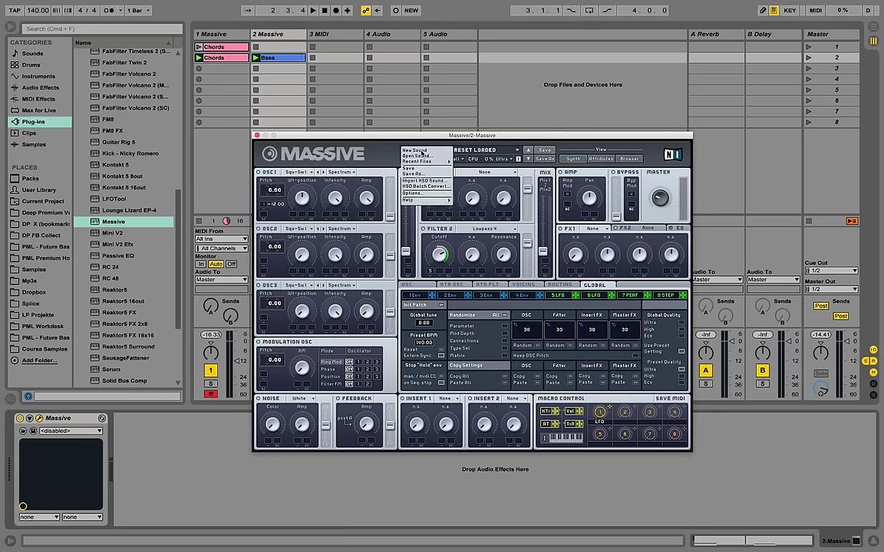
pyautogui.click(425, 152)
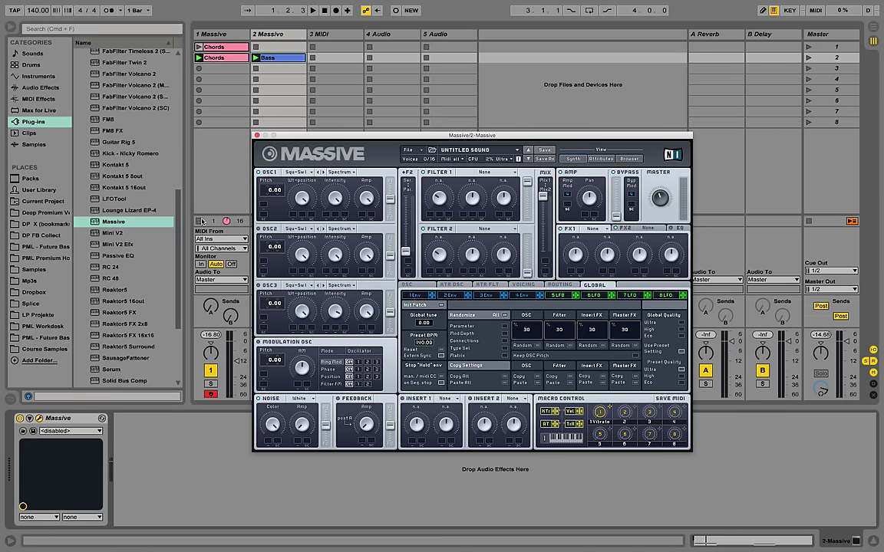
# - Solo the bass track, and audition oscillator 1 with the Sin-Square wavetable
pyautogui.moveTo(287, 141); pyautogui.dragTo(369, 94)
pyautogui.click(267, 383)
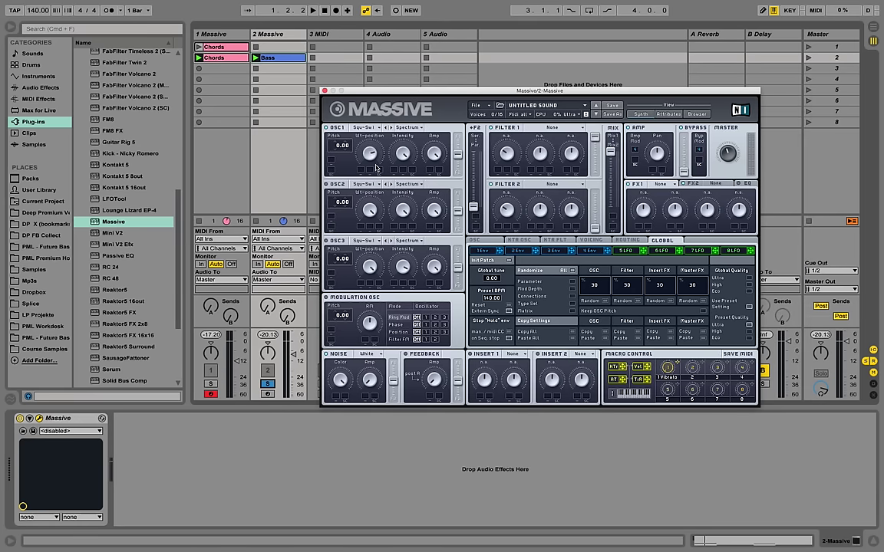
pyautogui.click(377, 129)
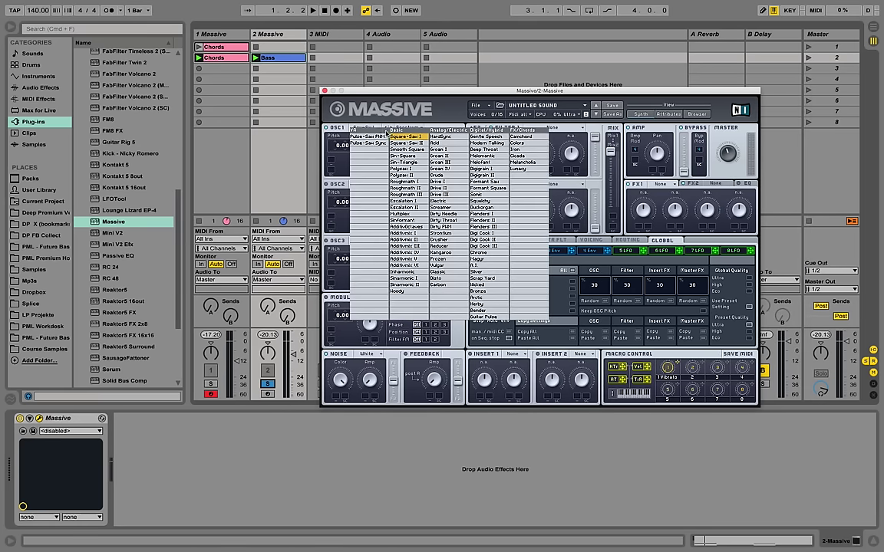
pyautogui.click(415, 156)
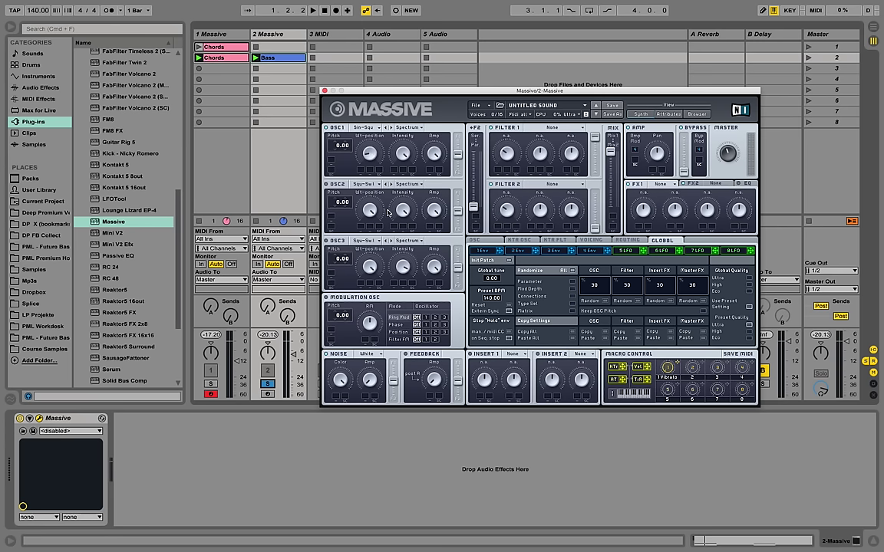
pyautogui.press('space')
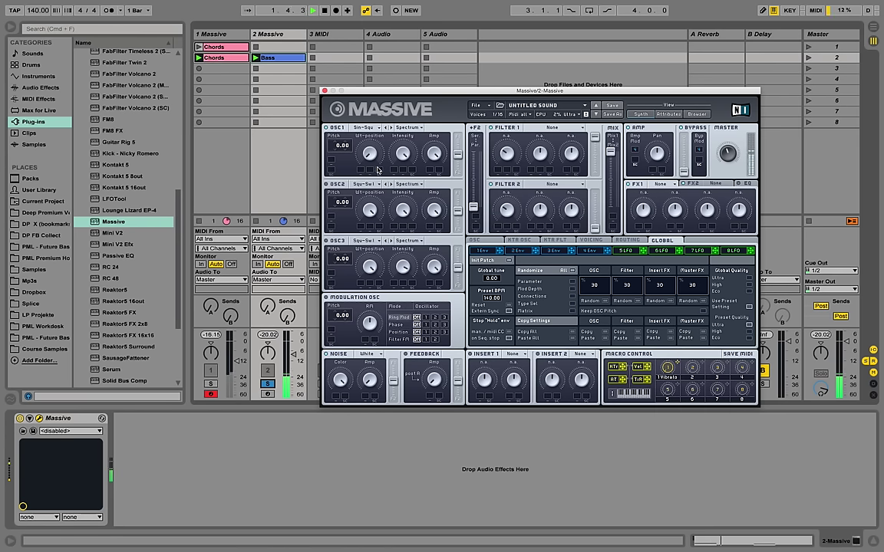
pyautogui.press('space')
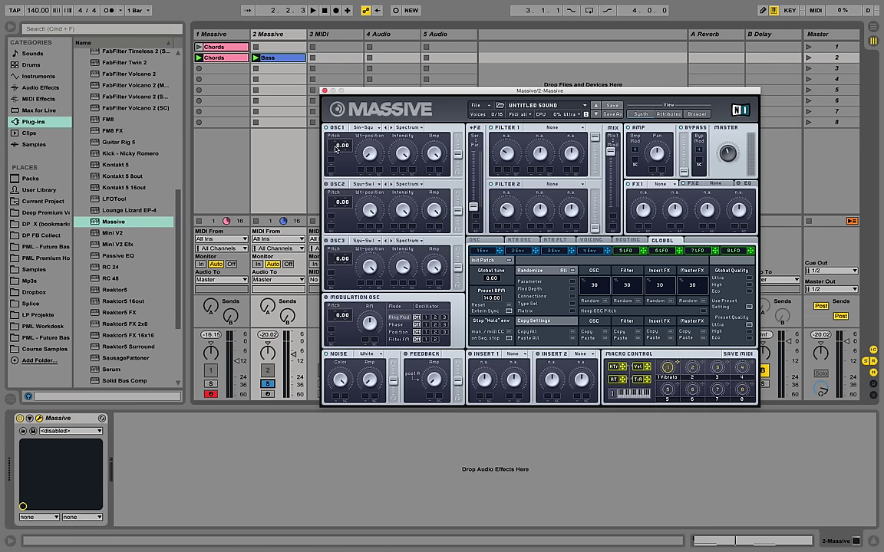
# - Set the pitch of oscillators 1 and 2 to -12.00 and balance their amp levels while playing the bass
pyautogui.press('space')
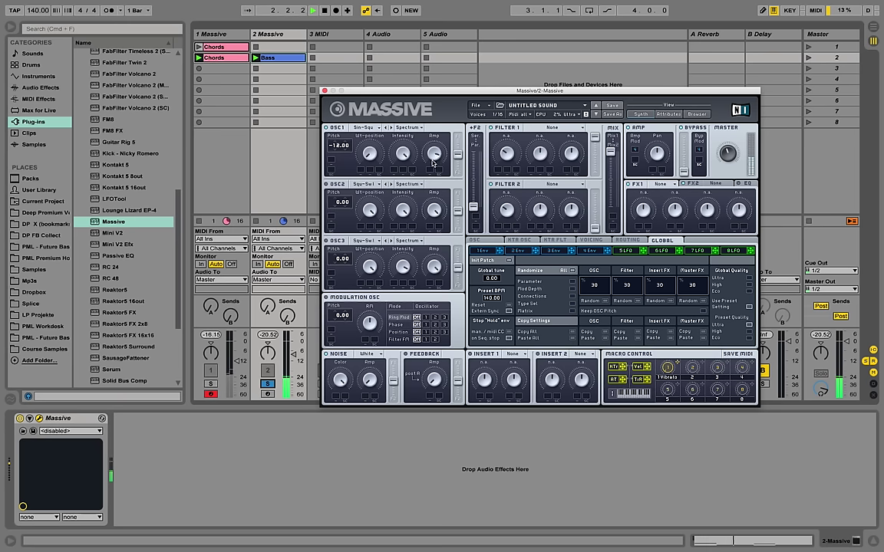
pyautogui.press('space')
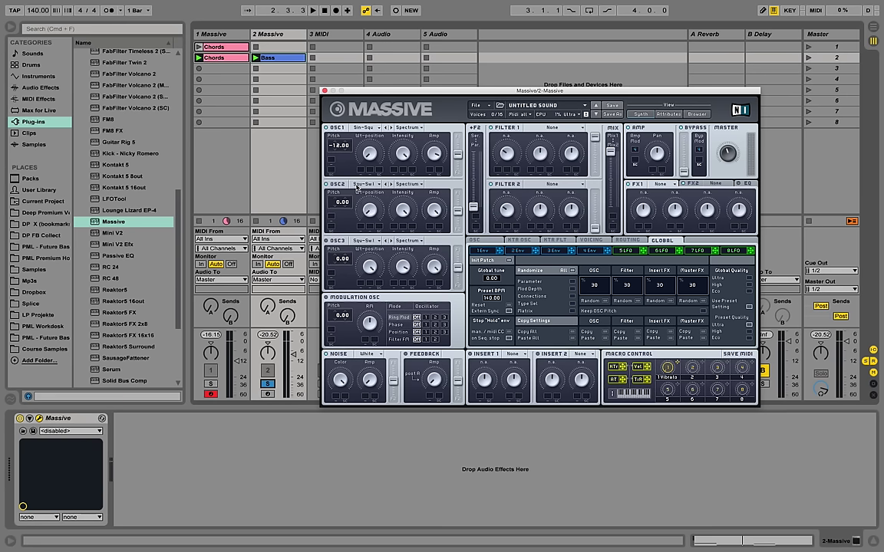
pyautogui.press('space')
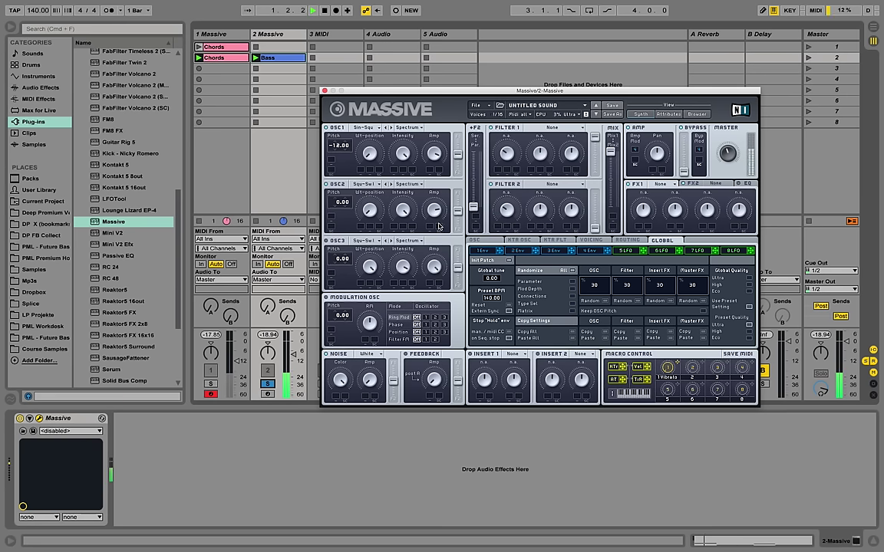
pyautogui.moveTo(341, 209); pyautogui.dragTo(338, 215)
pyautogui.press('space')
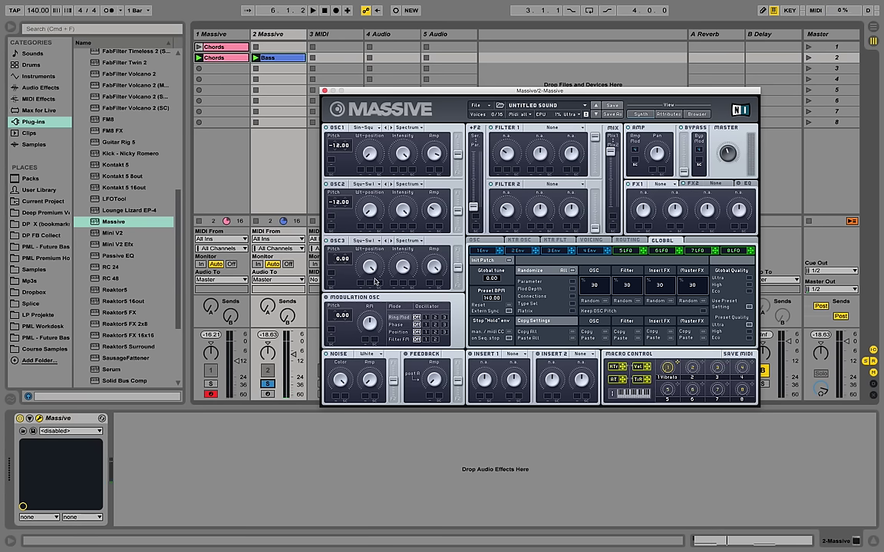
pyautogui.press('space')
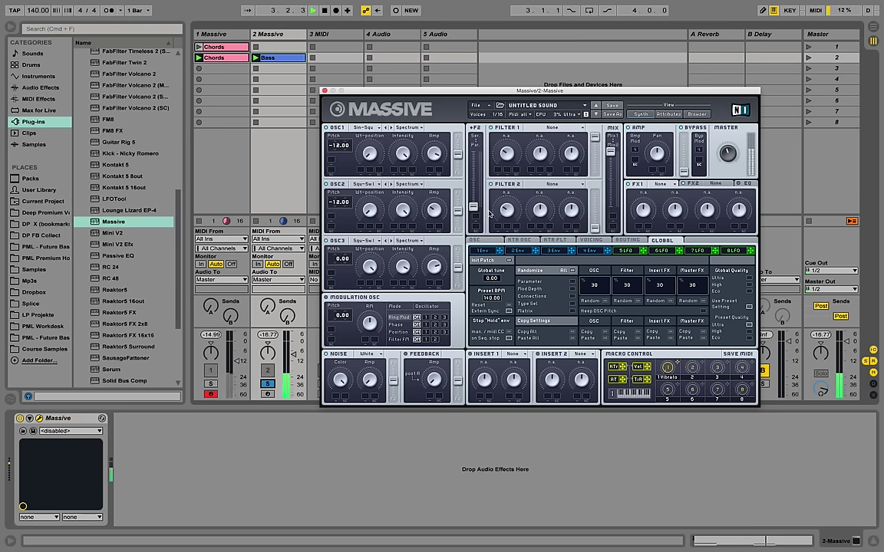
pyautogui.press('space')
# - Set Filter 2 to Lowpass 4 and route all three oscillators fully into it
pyautogui.click(557, 187)
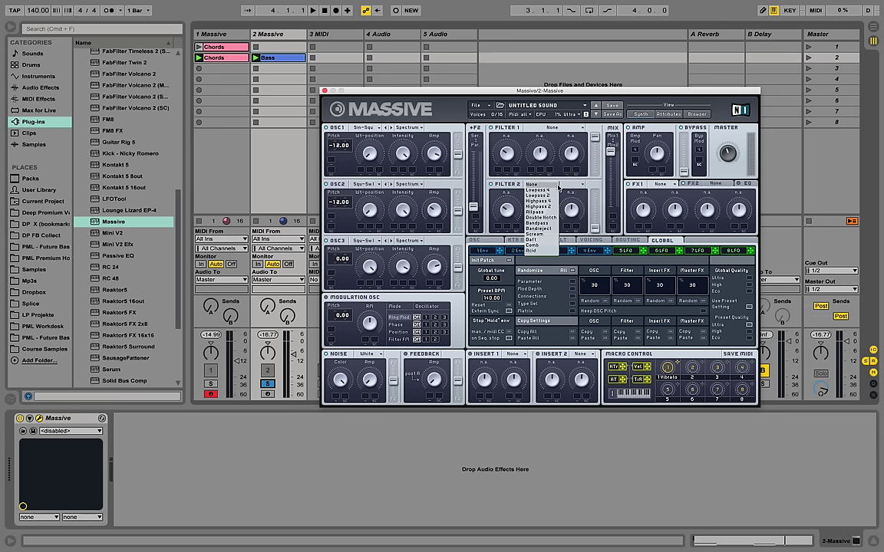
pyautogui.click(550, 195)
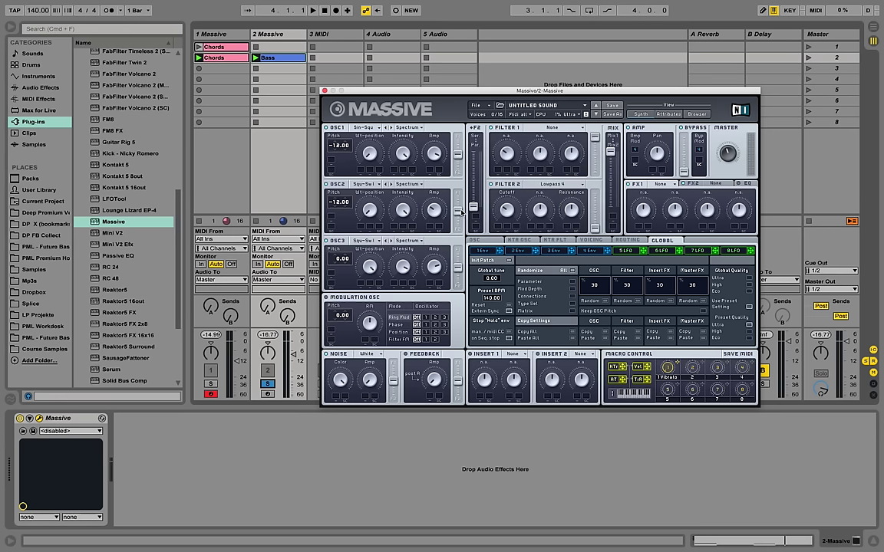
pyautogui.moveTo(463, 156); pyautogui.dragTo(460, 316)
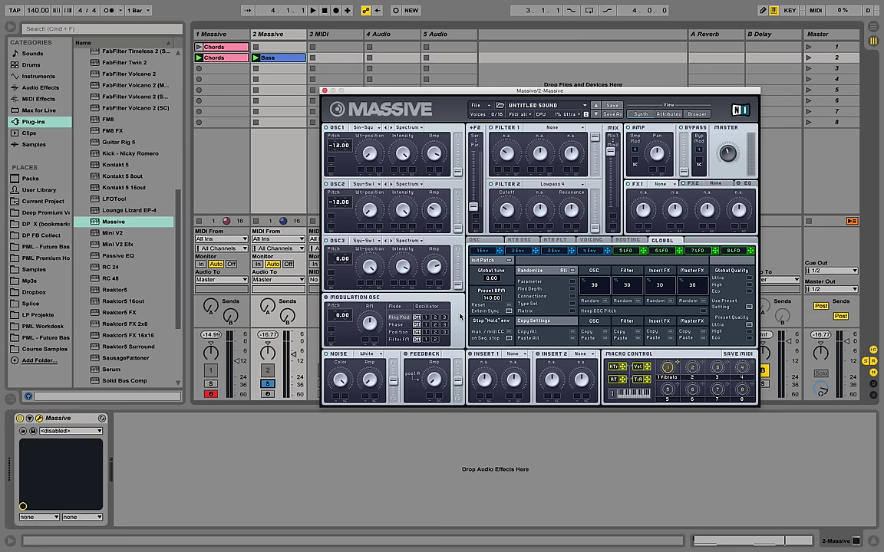
# - Raise Filter 2's output level and set the filter mix to the midpoint while auditioning the bass
pyautogui.press('space')
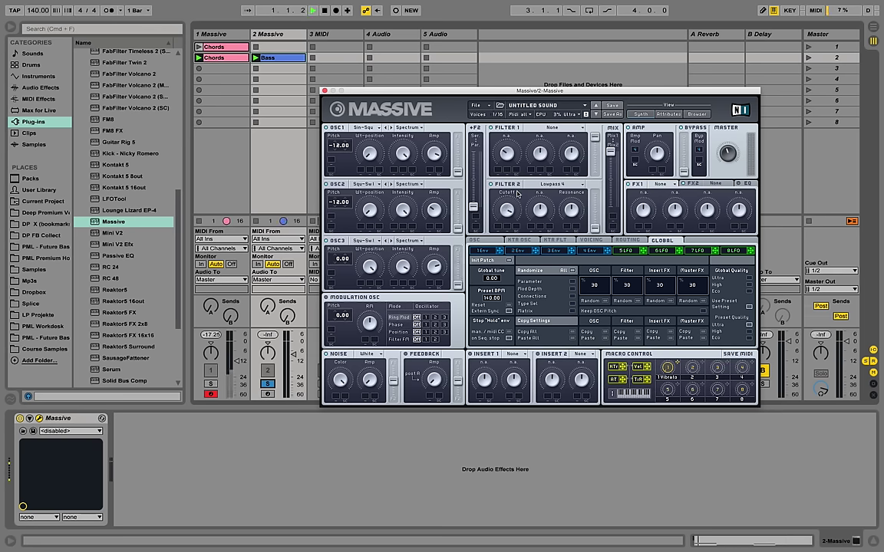
pyautogui.press('space')
pyautogui.moveTo(597, 229); pyautogui.dragTo(605, 175)
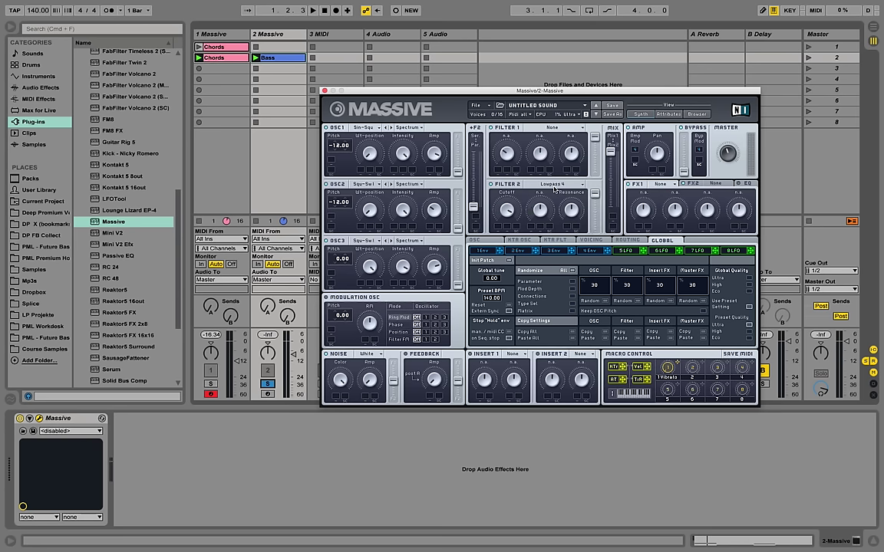
pyautogui.press('space')
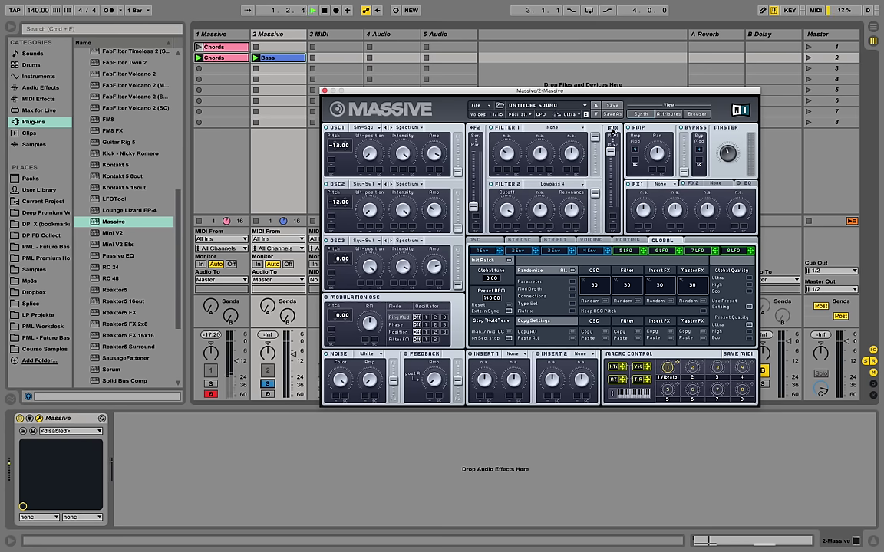
pyautogui.moveTo(612, 153); pyautogui.dragTo(611, 206)
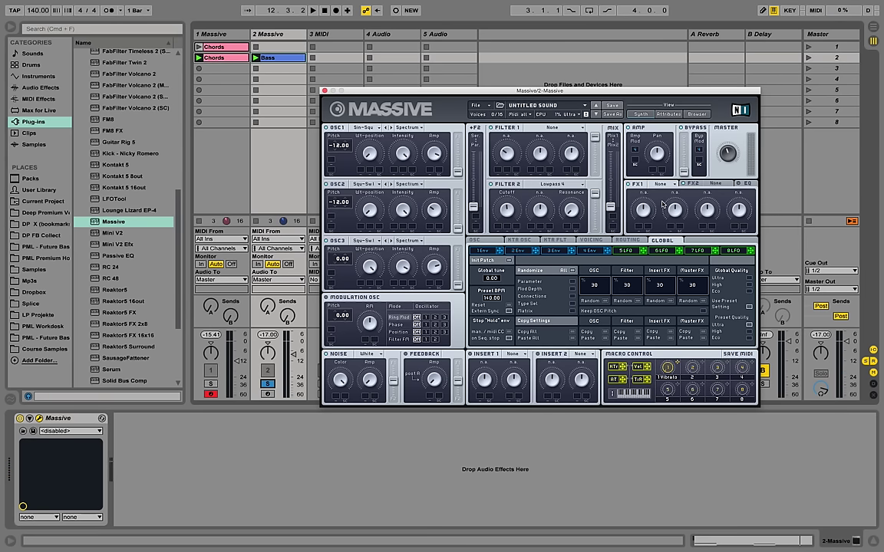
# - Load Classic Tube in FX1, adjust its dry/wet amount during playback, and show the oscillator settings
pyautogui.click(669, 184)
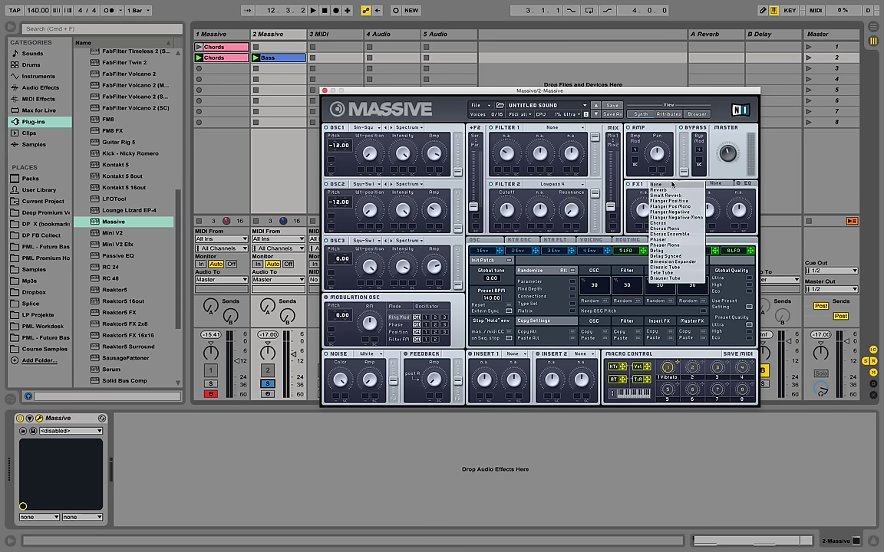
pyautogui.click(680, 271)
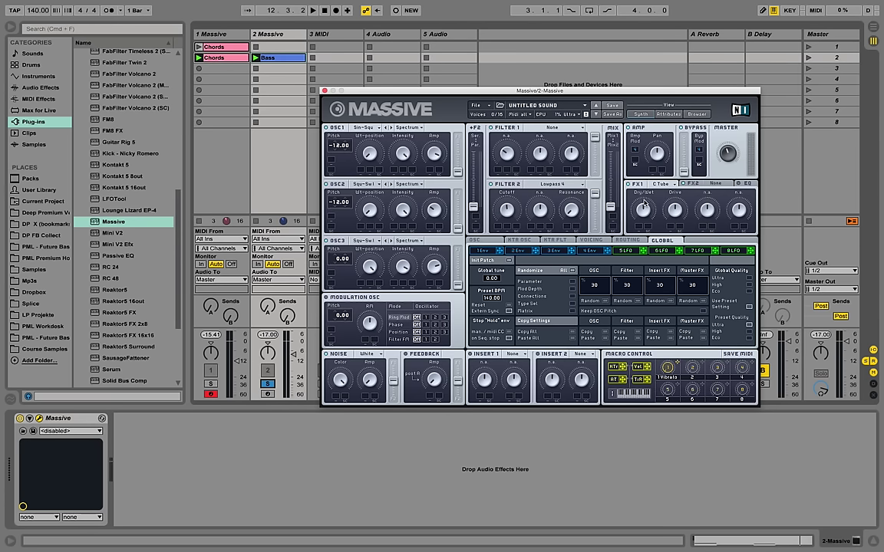
pyautogui.press('space')
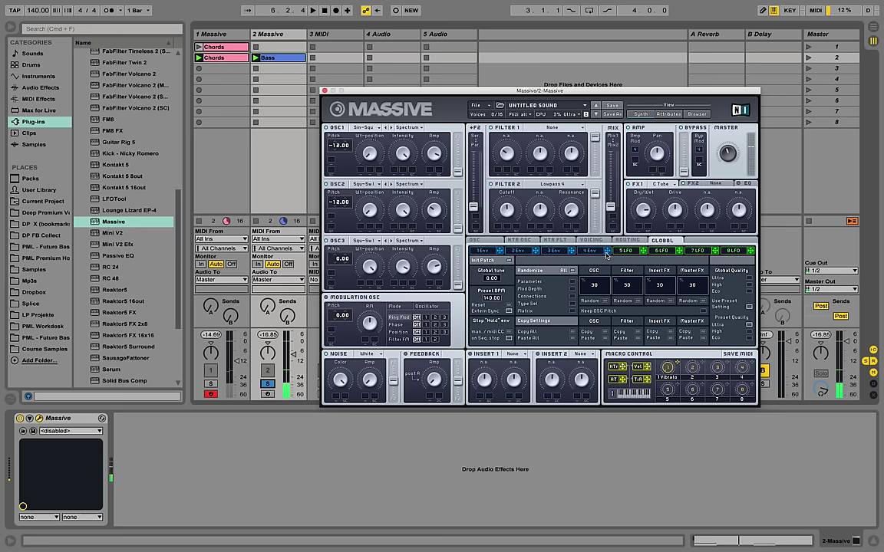
pyautogui.click(597, 241)
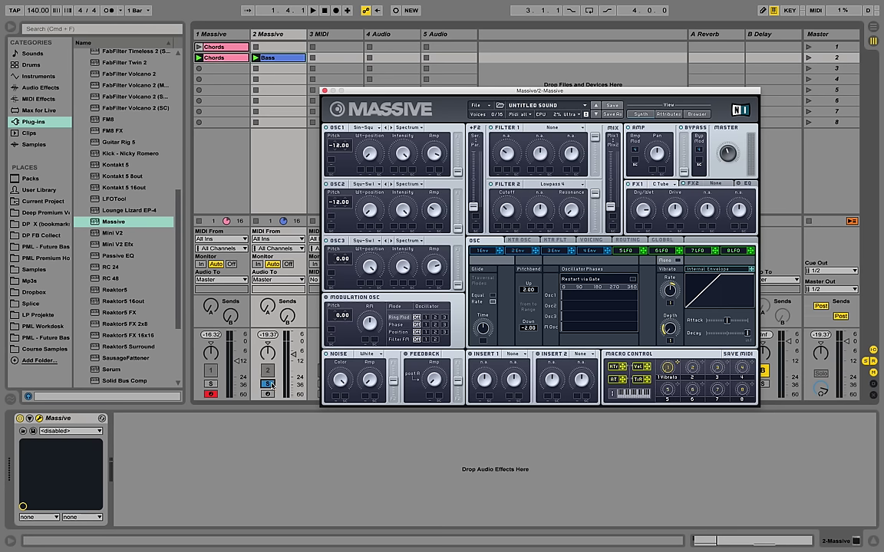
# - Unsolo the bass track and lower its volume to -15.0 dB while playing it with the chords
pyautogui.click(287, 155)
pyautogui.press('space')
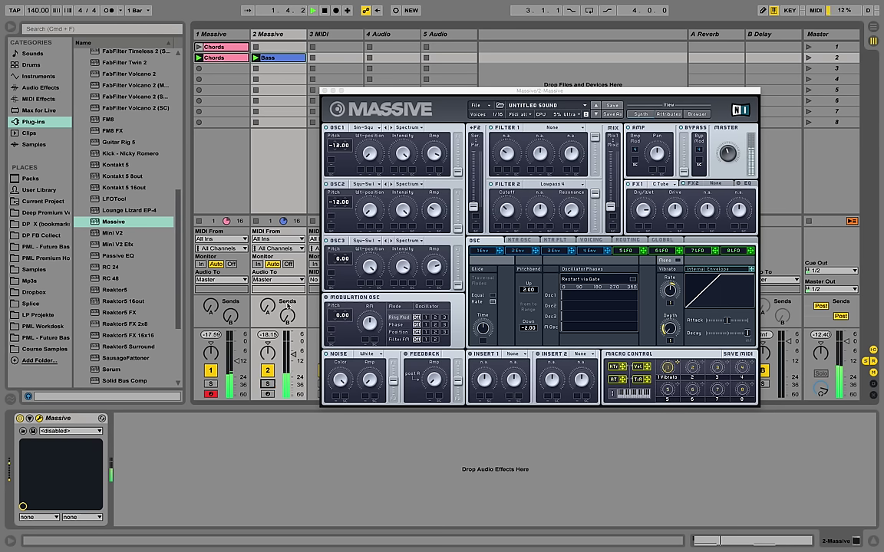
pyautogui.moveTo(293, 361); pyautogui.dragTo(294, 366)
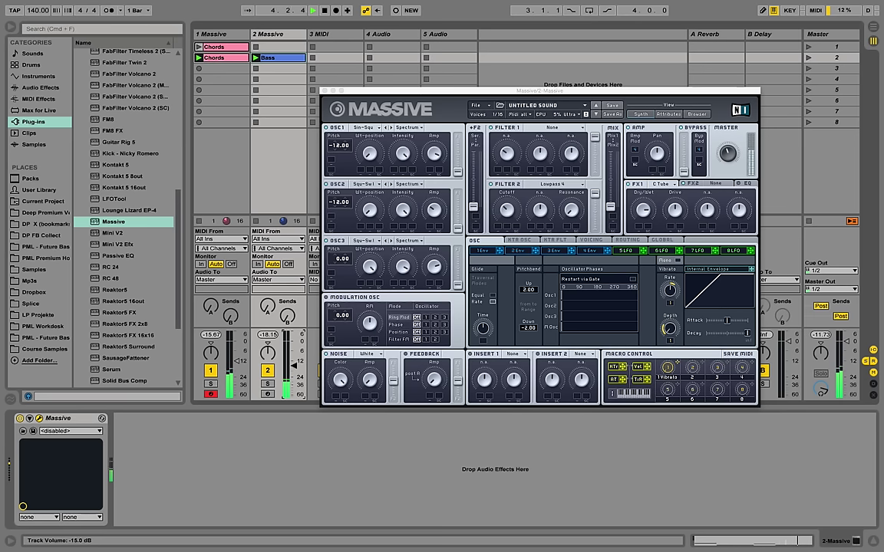
# - Close the Massive window and lower the bass track's volume to about -24 dB
pyautogui.click(324, 92)
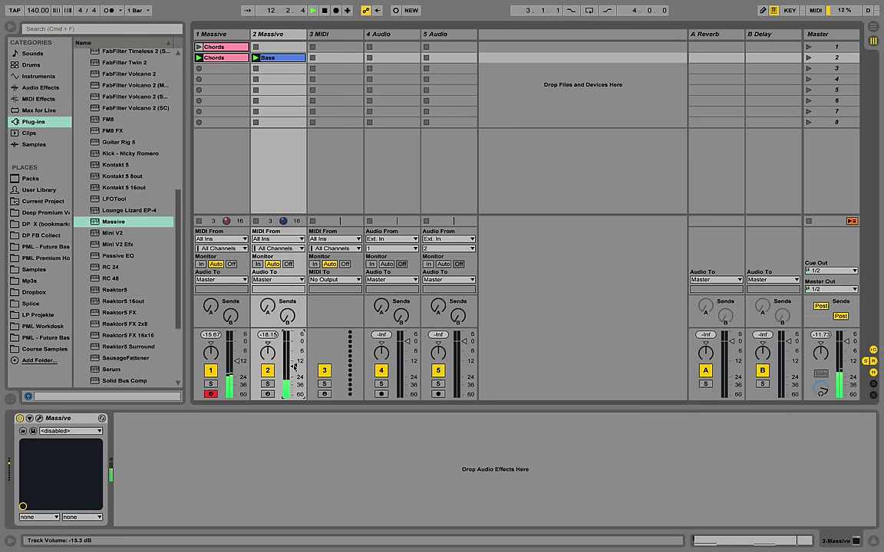
pyautogui.moveTo(293, 366); pyautogui.dragTo(294, 377)
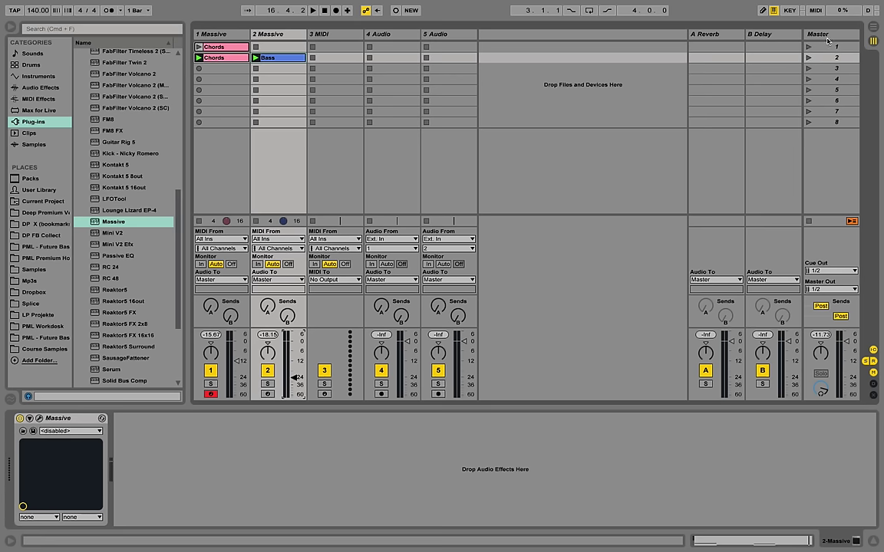
# - In the second-row Chords clip, shorten the first chord to end at 1.3 and the second chord at 2.3
pyautogui.doubleClick(221, 59)
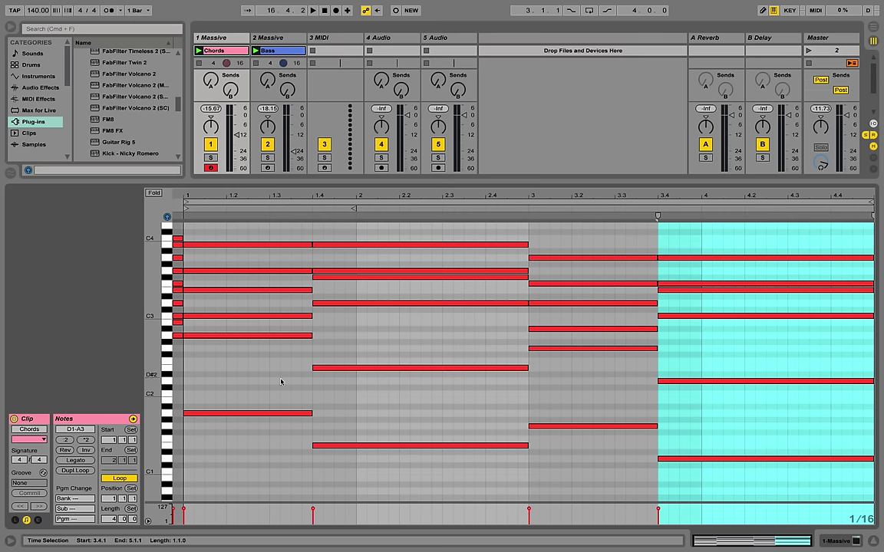
pyautogui.moveTo(287, 454); pyautogui.dragTo(243, 243)
pyautogui.press('space')
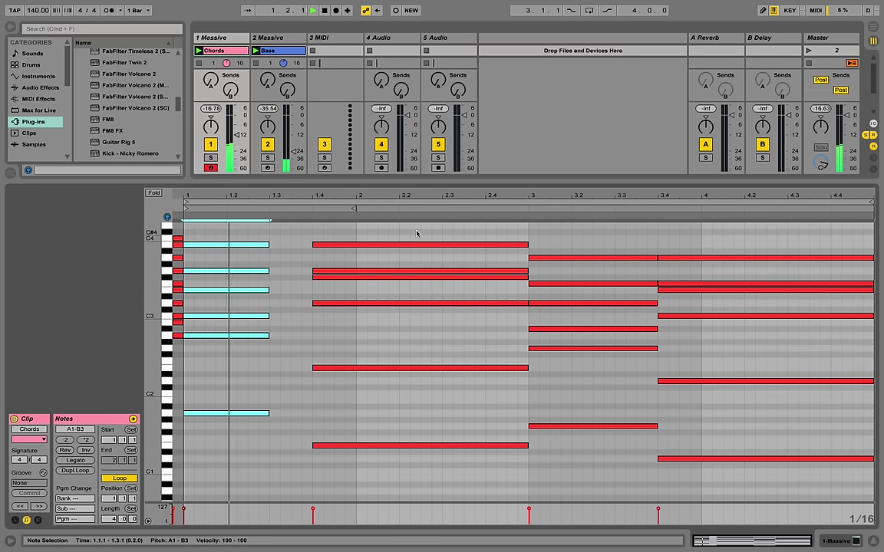
pyautogui.moveTo(417, 230); pyautogui.dragTo(460, 485)
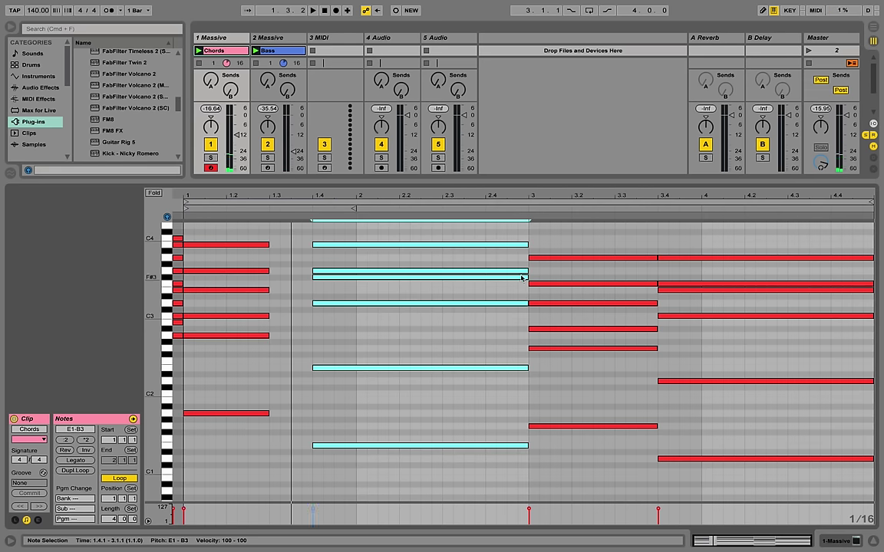
pyautogui.moveTo(527, 276); pyautogui.dragTo(441, 242)
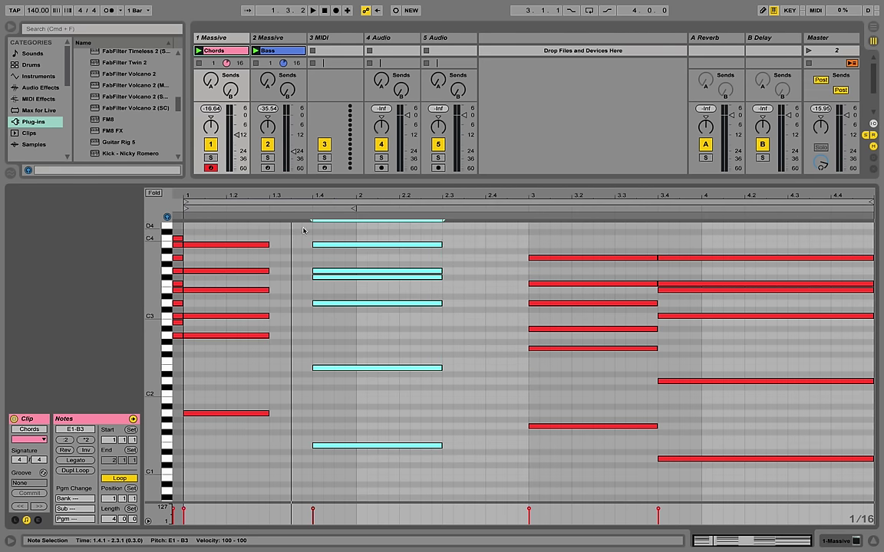
pyautogui.moveTo(268, 229); pyautogui.dragTo(312, 227)
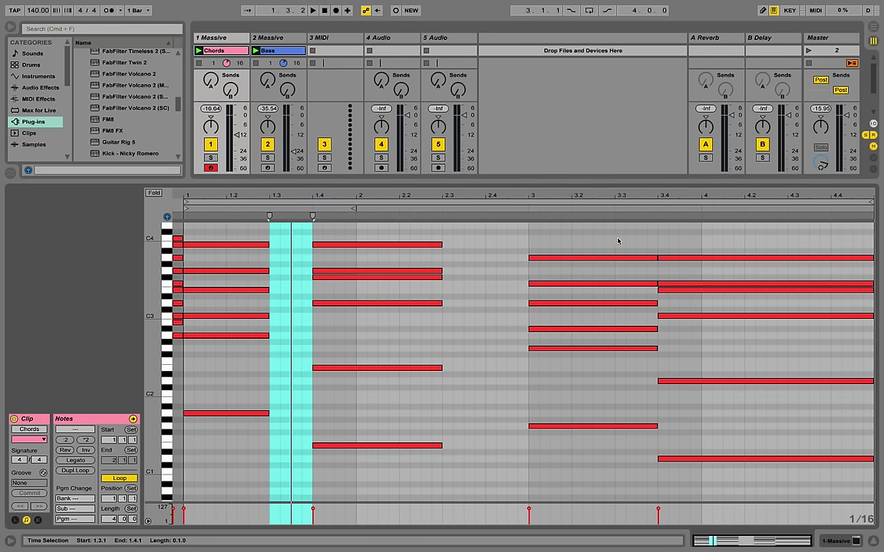
# - Shorten the third chord to end at 3.3 and the fourth at 4.3, and play the clip
pyautogui.moveTo(618, 241); pyautogui.dragTo(613, 426)
pyautogui.moveTo(658, 244); pyautogui.dragTo(716, 436)
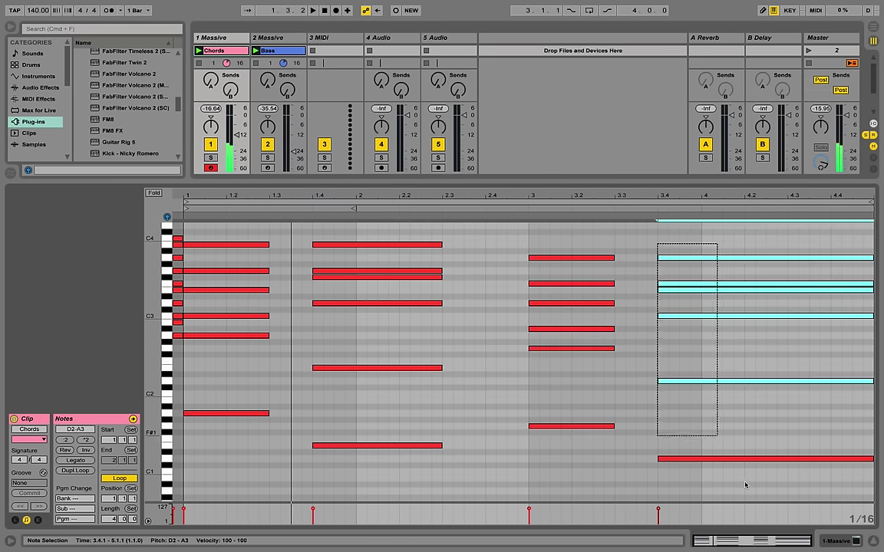
pyautogui.moveTo(744, 485); pyautogui.dragTo(748, 485)
pyautogui.moveTo(871, 459); pyautogui.dragTo(787, 460)
pyautogui.press('space')
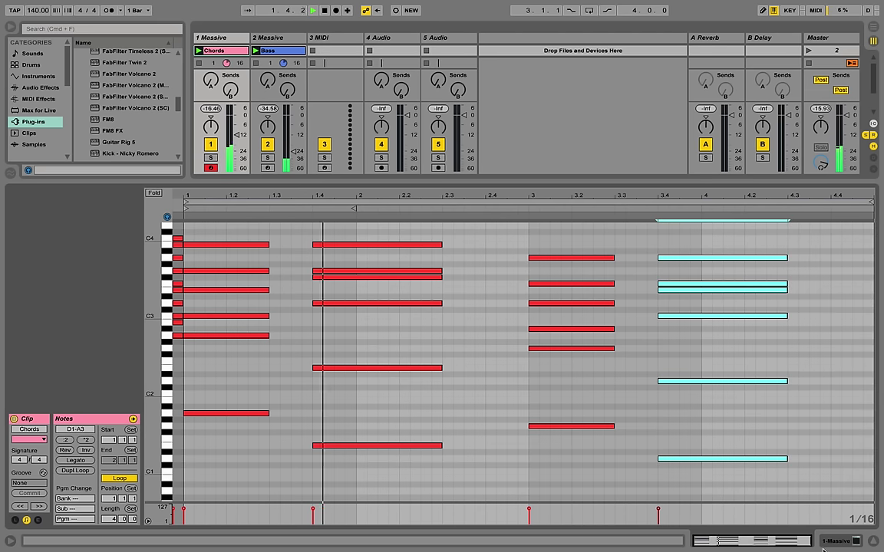
# - Shorten the four Bass clip notes to end at 1.3, 2.3, 3.3 and 4.3 during playback, matching the chords
pyautogui.hotkey('shift', 'Tab')
pyautogui.doubleClick(288, 59)
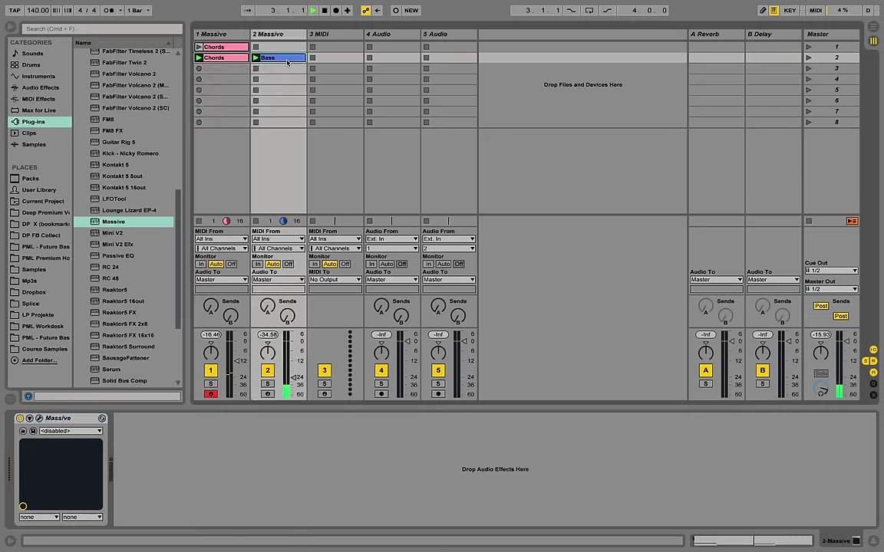
pyautogui.moveTo(314, 417); pyautogui.dragTo(291, 413)
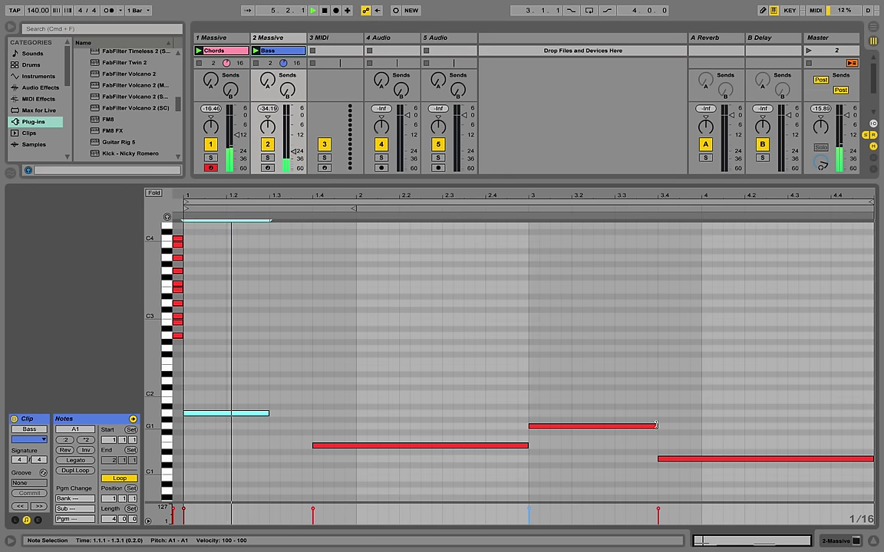
pyautogui.moveTo(649, 428); pyautogui.dragTo(614, 427)
pyautogui.moveTo(491, 435); pyautogui.dragTo(816, 477)
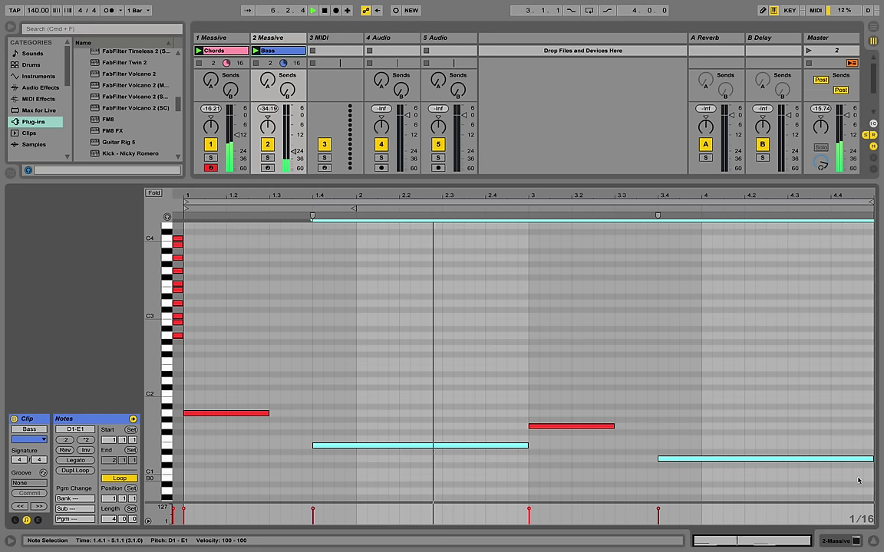
pyautogui.moveTo(527, 445); pyautogui.dragTo(442, 445)
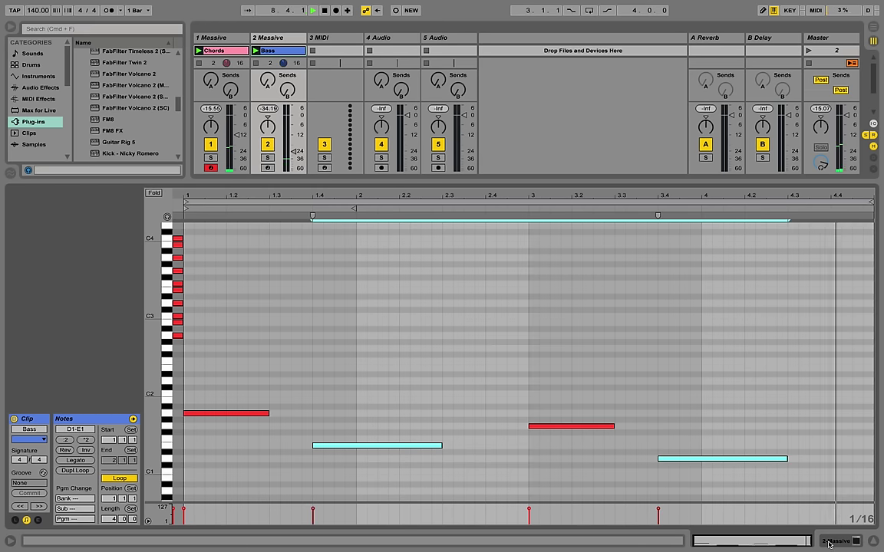
pyautogui.hotkey('shift', 'Tab')
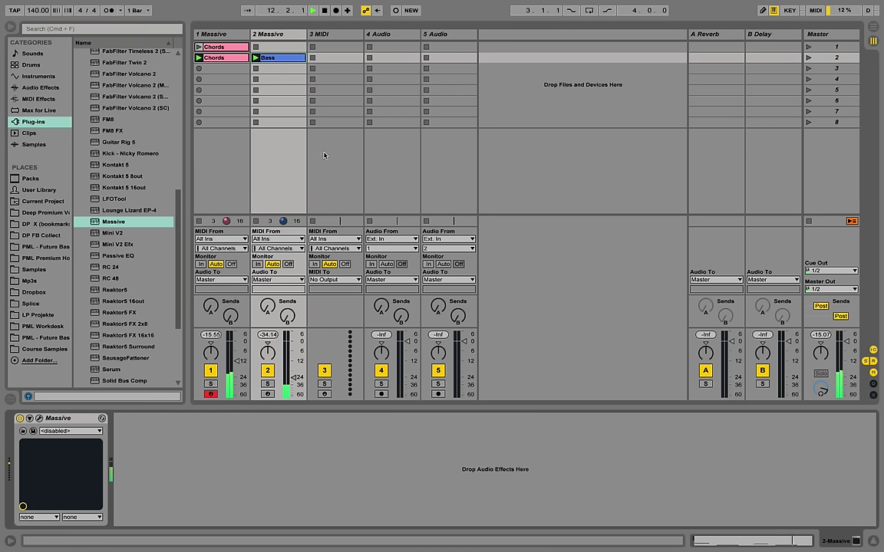
pyautogui.press('space')
# - Add EQ Eight to the chord track, set its first band as a low cut at 289 Hz, and play it
pyautogui.click(227, 34)
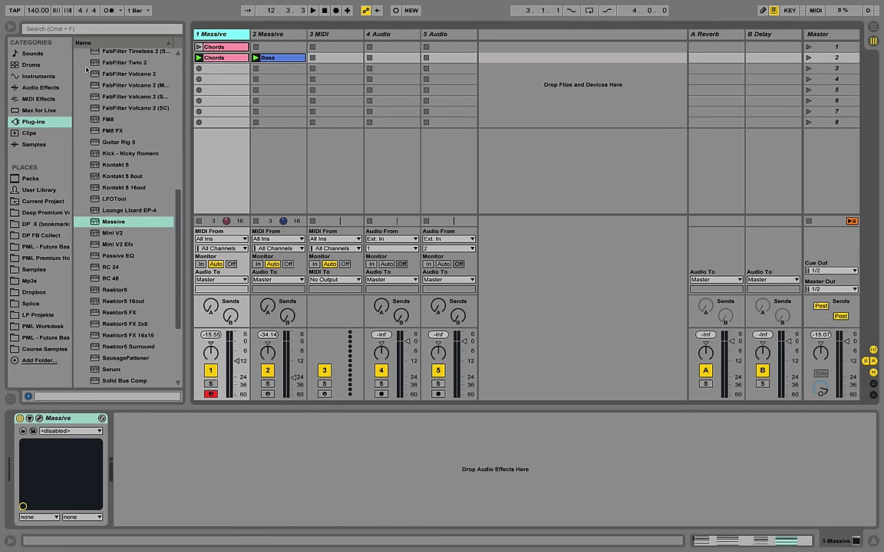
pyautogui.click(42, 87)
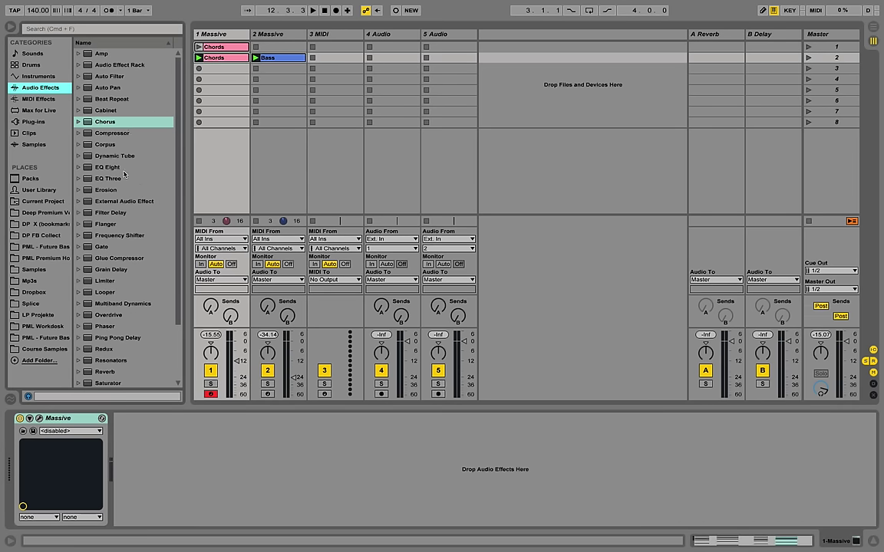
pyautogui.click(108, 166)
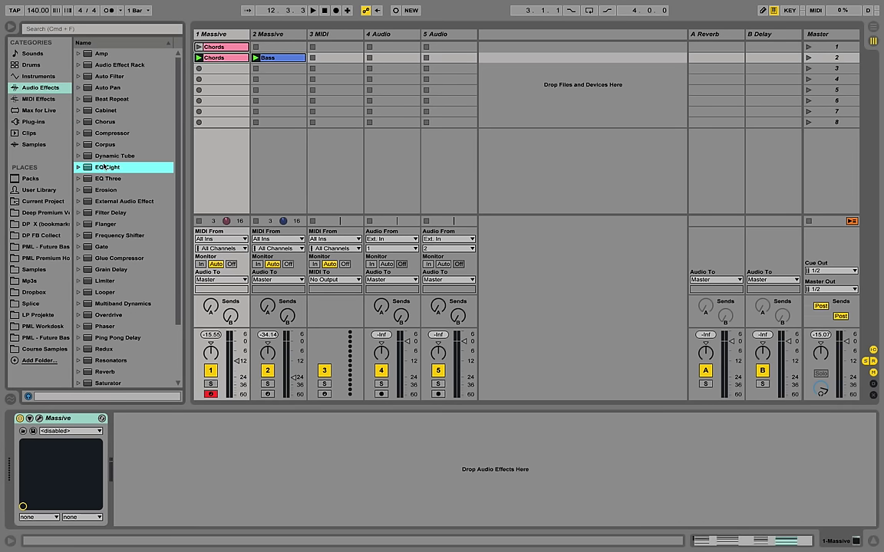
pyautogui.moveTo(201, 407); pyautogui.dragTo(221, 470)
pyautogui.press('space')
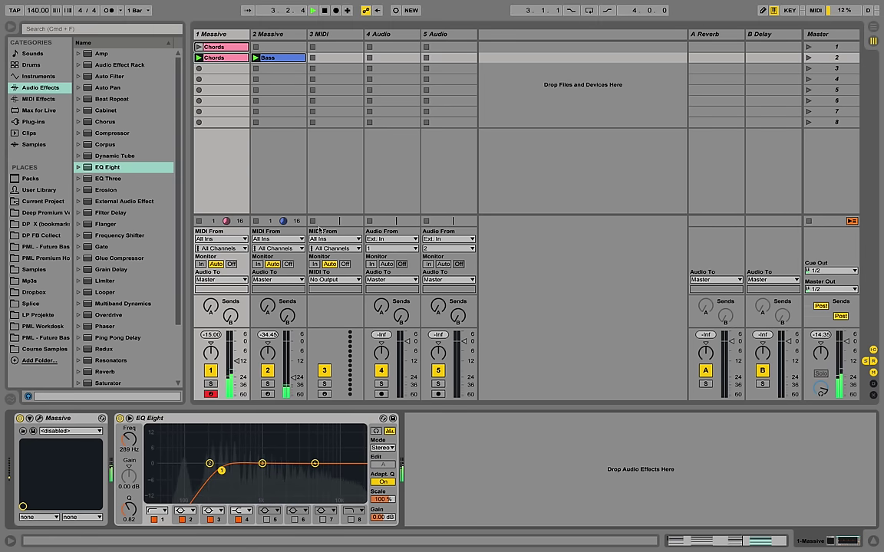
# - Add EQ Eight to the bass track with a low cut at 43.2 Hz and compare it with the chord track's EQ
pyautogui.click(281, 35)
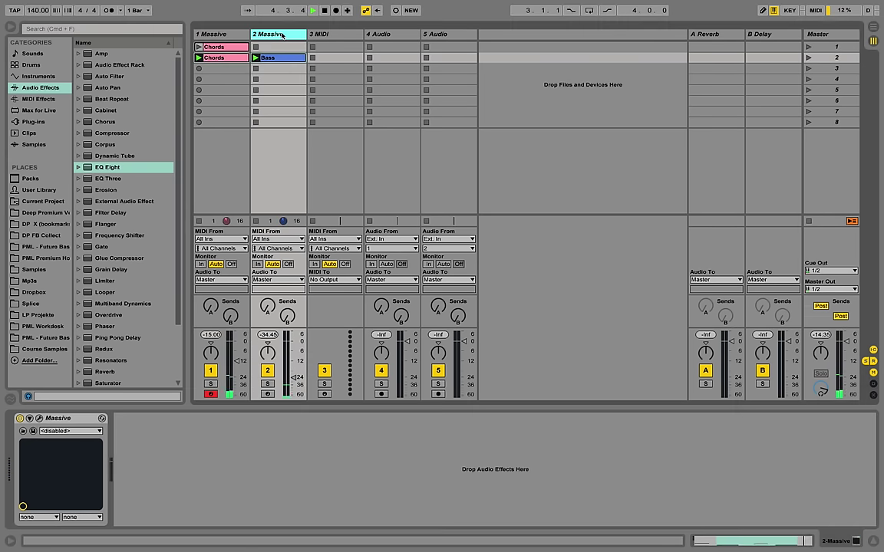
pyautogui.click(107, 168)
pyautogui.moveTo(107, 168); pyautogui.dragTo(270, 439)
pyautogui.press('space')
pyautogui.moveTo(152, 476)
pyautogui.mouseDown()
pyautogui.moveTo(158, 467)
pyautogui.moveTo(162, 474)
pyautogui.mouseUp()
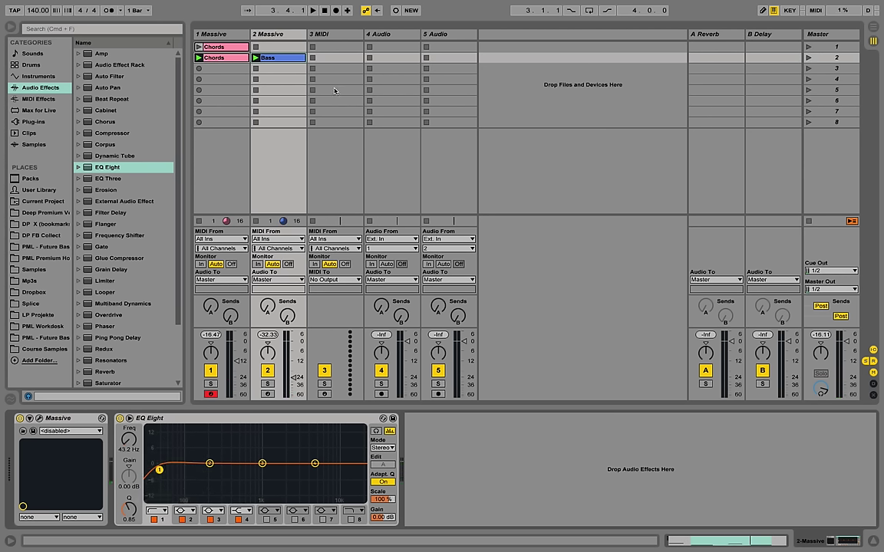
pyautogui.click(220, 33)
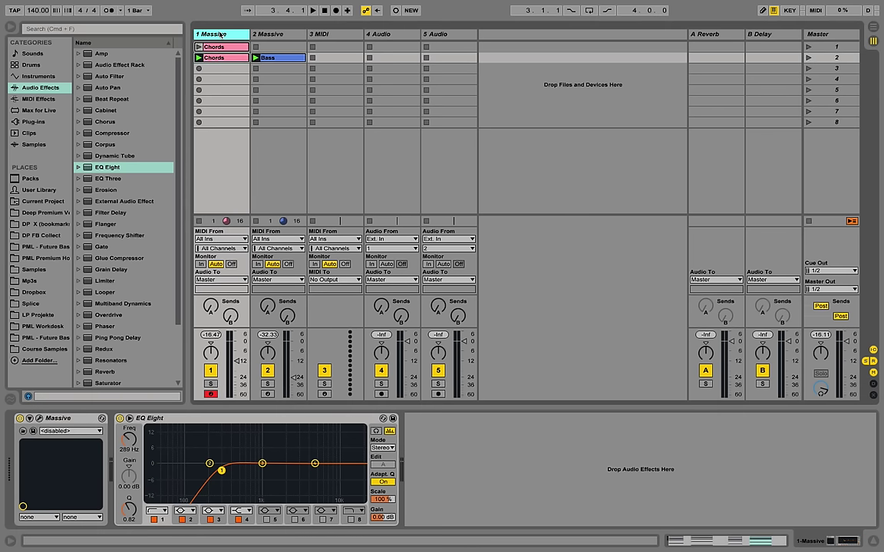
pyautogui.click(261, 35)
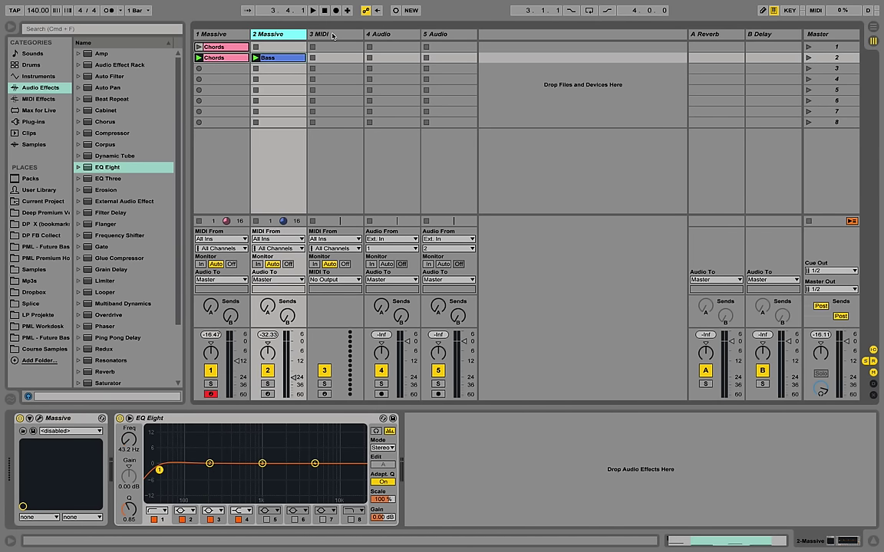
# - Load Simpler onto the empty third MIDI track and give it the DPV1_KICK_002.wav sample from Course Samples
pyautogui.click(332, 35)
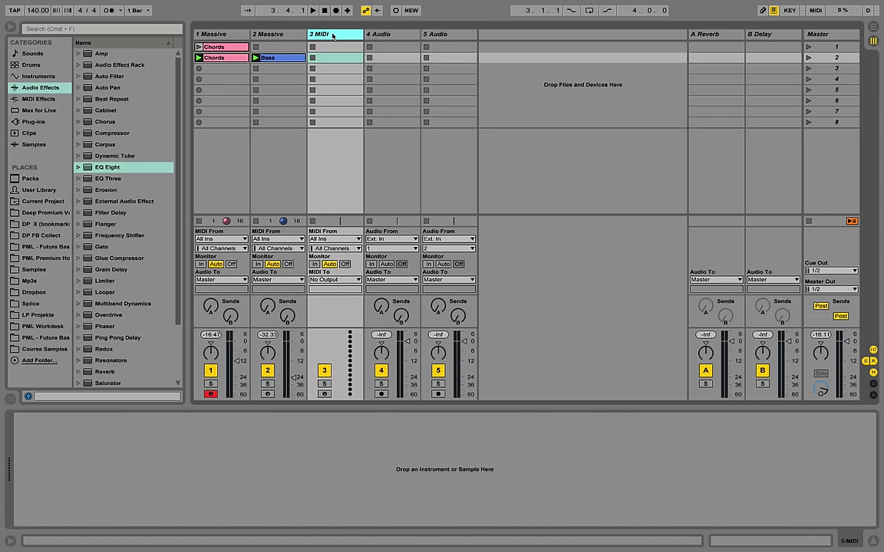
pyautogui.click(45, 76)
pyautogui.click(108, 157)
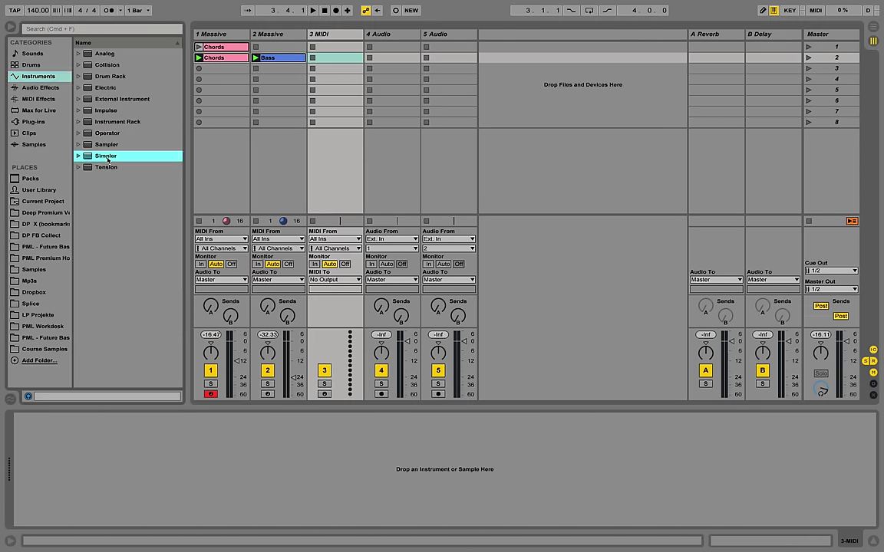
pyautogui.moveTo(104, 158)
pyautogui.mouseDown()
pyautogui.moveTo(148, 256)
pyautogui.moveTo(116, 465)
pyautogui.moveTo(123, 457)
pyautogui.mouseUp()
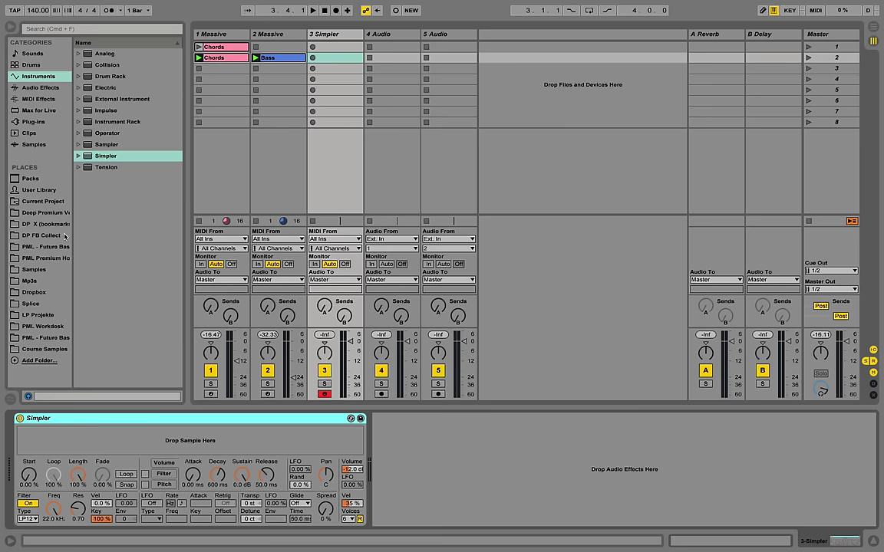
pyautogui.click(45, 349)
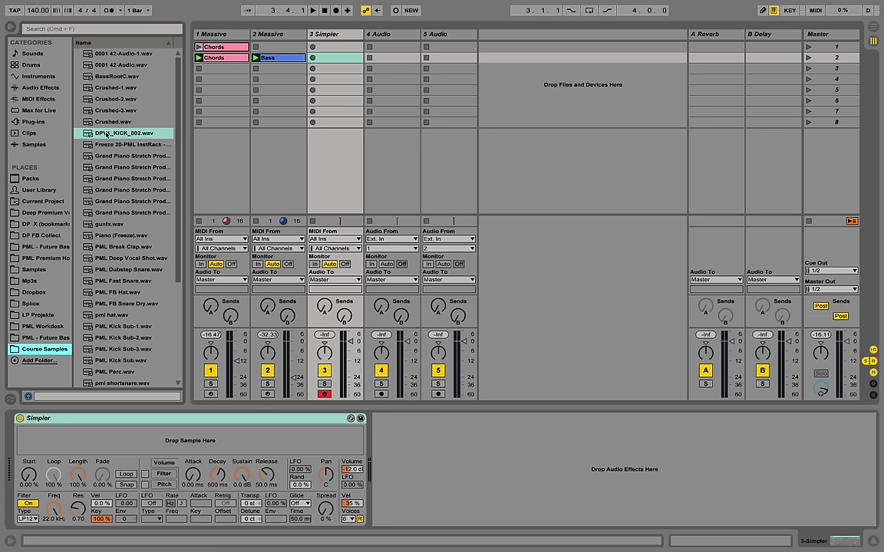
pyautogui.moveTo(112, 133); pyautogui.dragTo(121, 442)
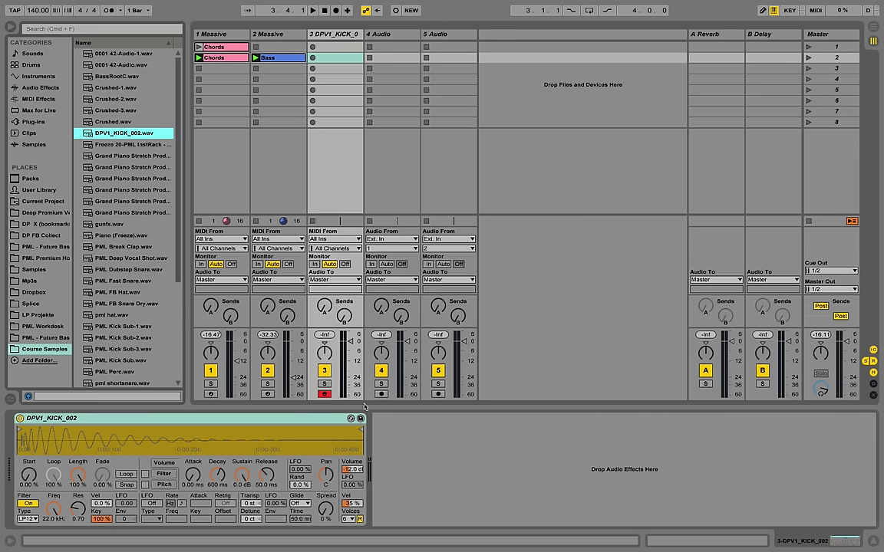
# - Audition the kick repeatedly and lower its track volume to -13.5 dB
pyautogui.press('a')
pyautogui.press('a')
pyautogui.press('a')
pyautogui.press('a')
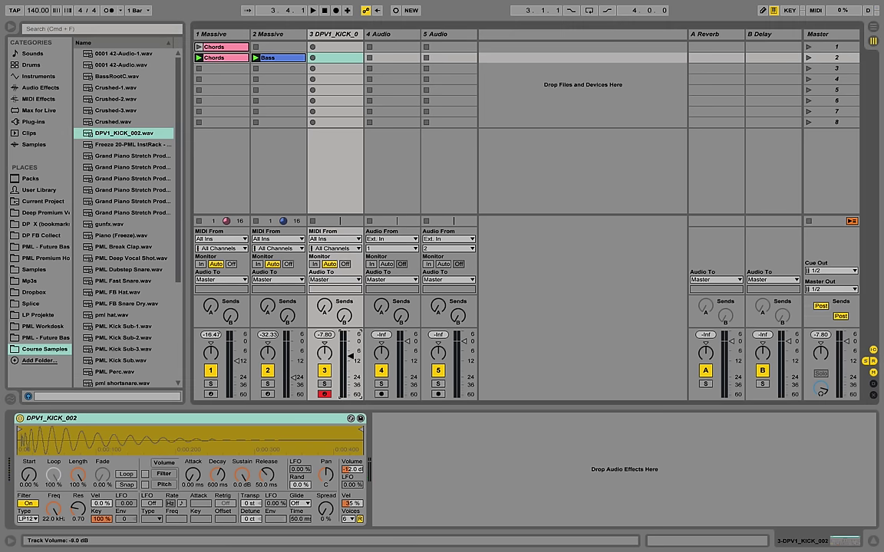
pyautogui.moveTo(351, 342); pyautogui.dragTo(350, 363)
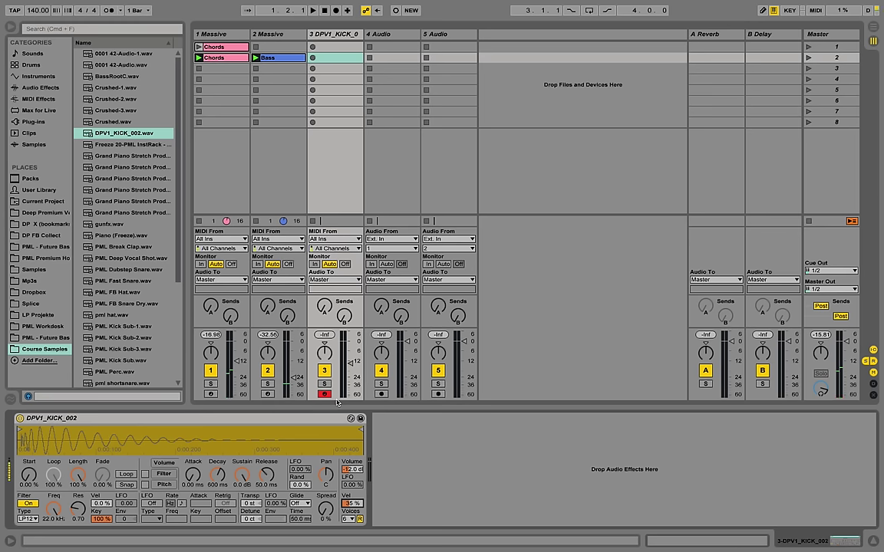
pyautogui.press('a')
pyautogui.press('a')
pyautogui.press('a')
pyautogui.press('a')
pyautogui.press('a')
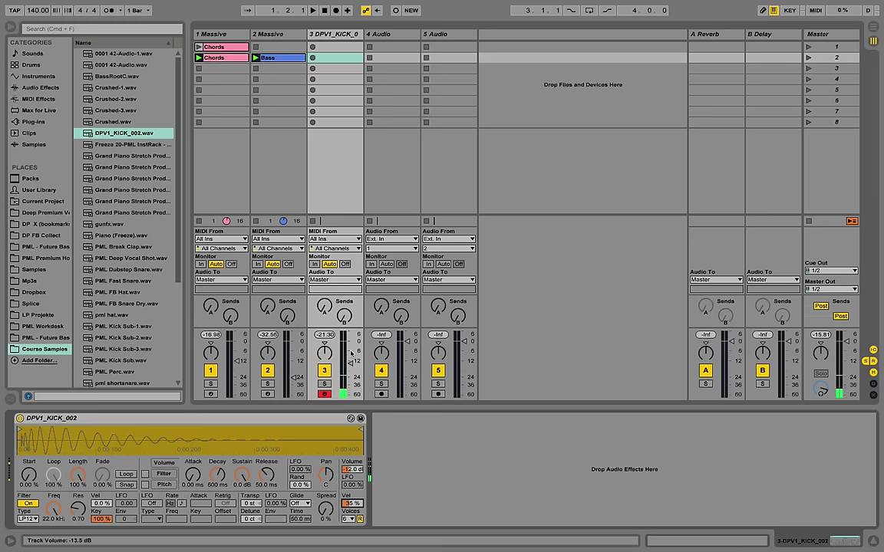
# - Create an empty MIDI clip in the kick track's second slot with a loop length of 8 bars
pyautogui.doubleClick(318, 60)
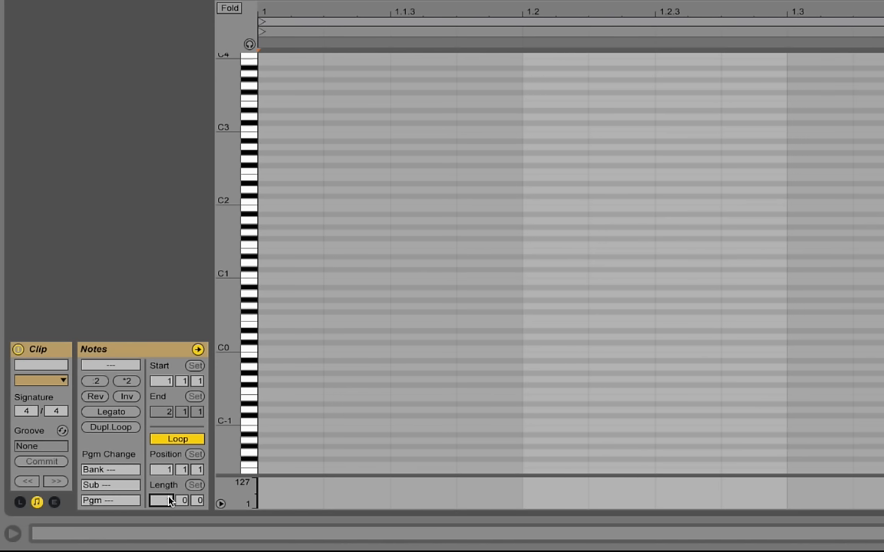
pyautogui.write('8')
pyautogui.press('Return')
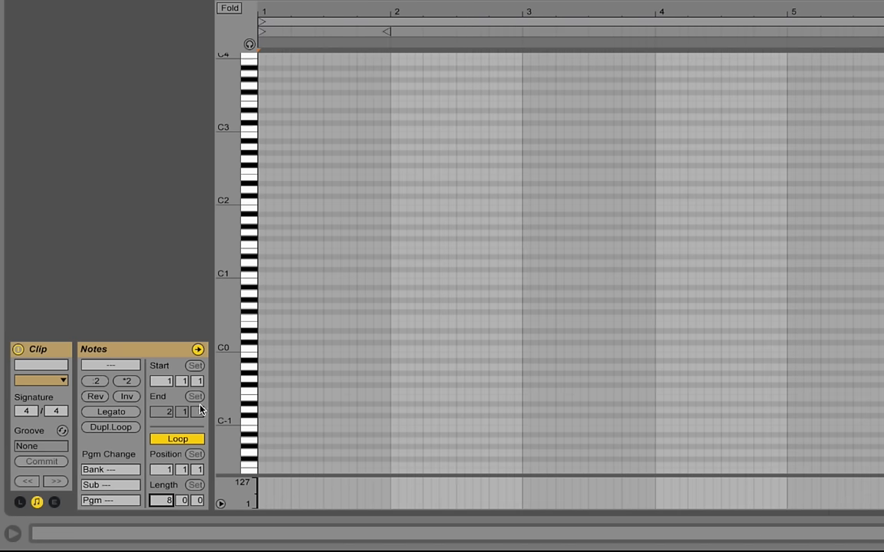
# - Name the new clip Kick and colour it dark grey
pyautogui.click(43, 368)
pyautogui.write('Kick')
pyautogui.press('Return')
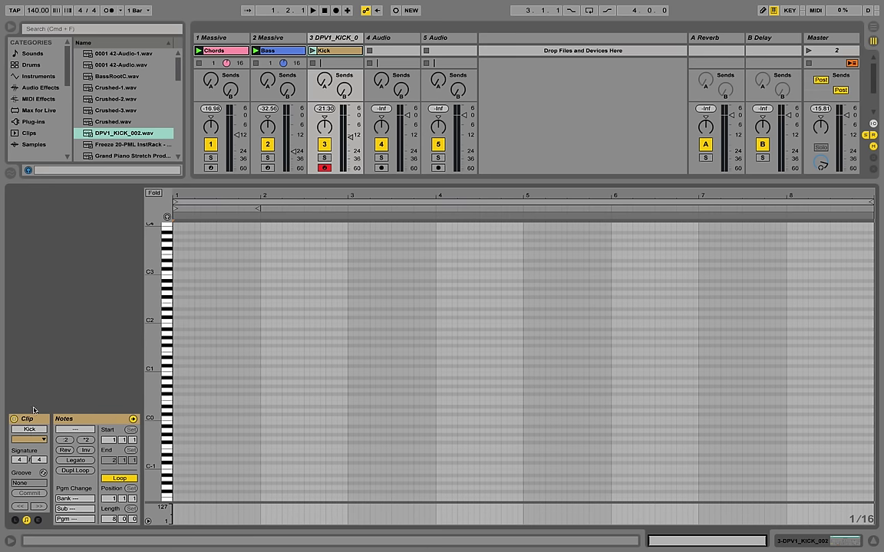
pyautogui.click(17, 439)
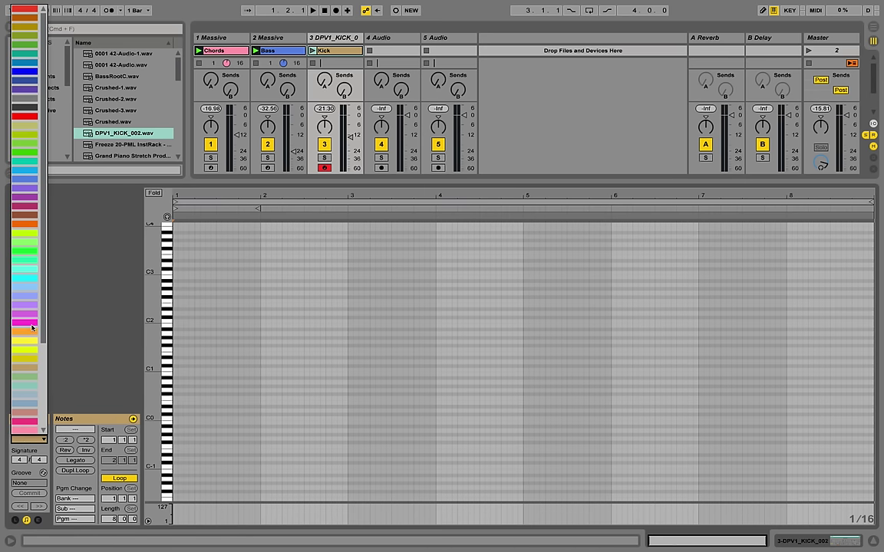
pyautogui.click(30, 110)
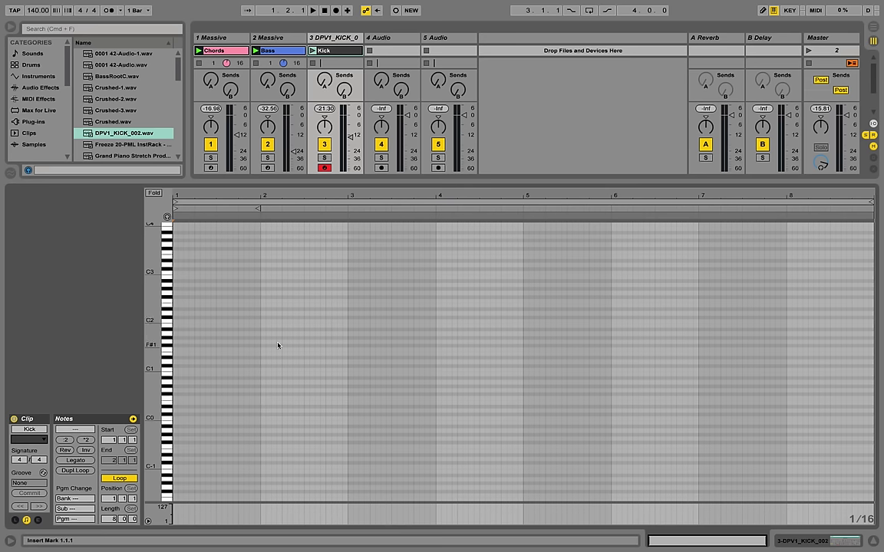
# - Set the Kick clip's grid to 1/8 and add a one-beat C3 note at 1.1.1
pyautogui.scroll(5, 188, 313)
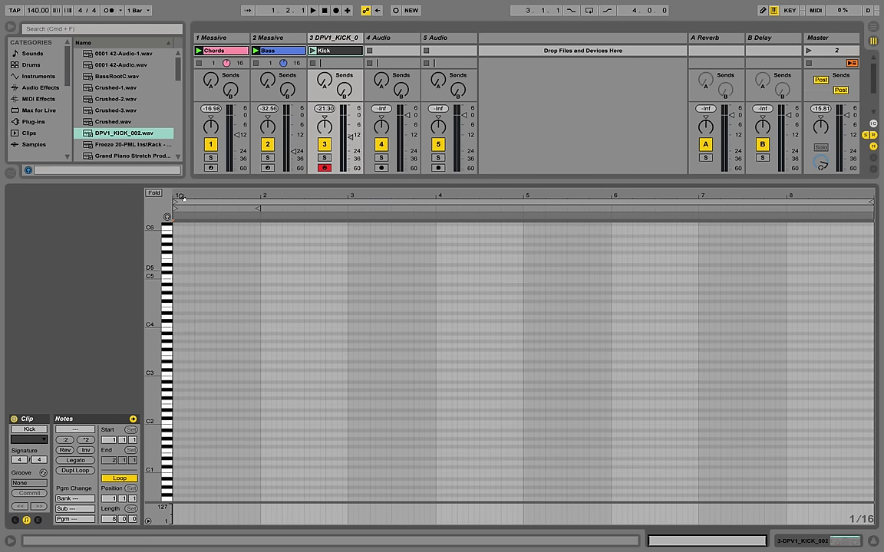
pyautogui.rightClick(176, 378)
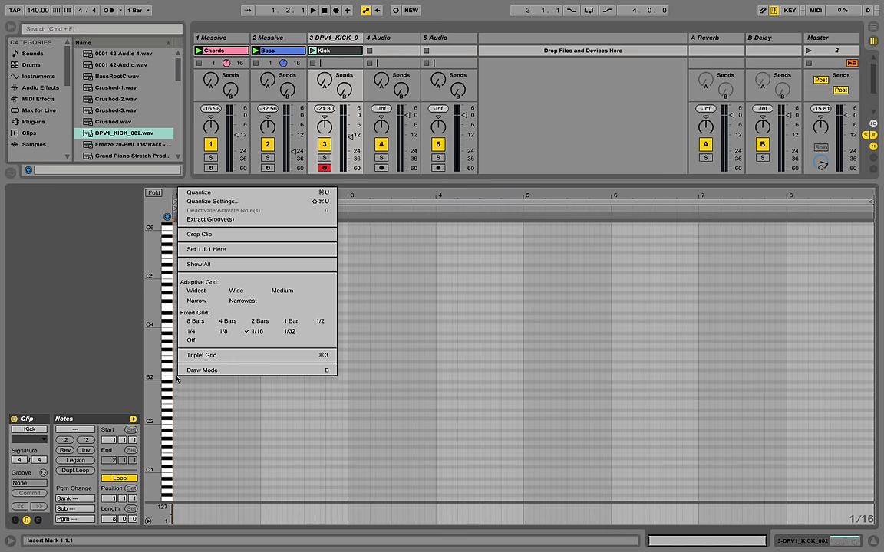
pyautogui.click(227, 332)
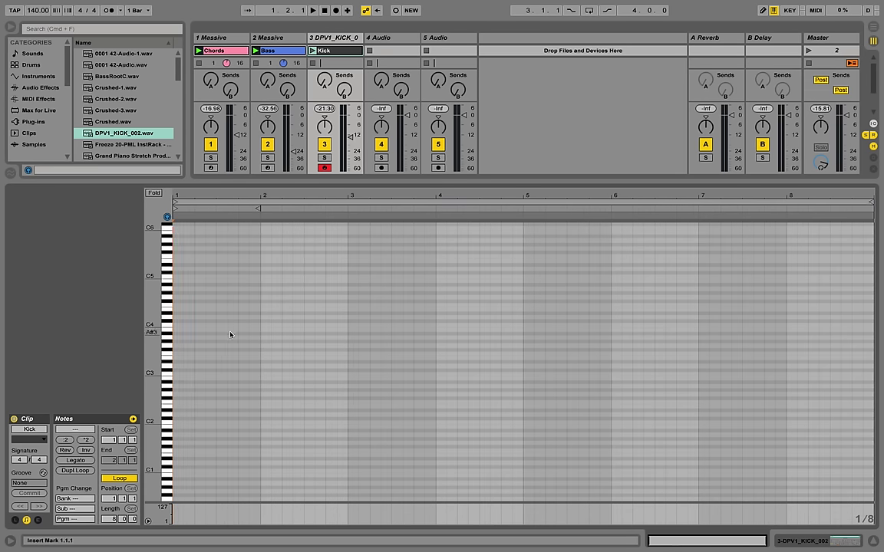
pyautogui.doubleClick(177, 375)
pyautogui.moveTo(180, 374); pyautogui.dragTo(194, 374)
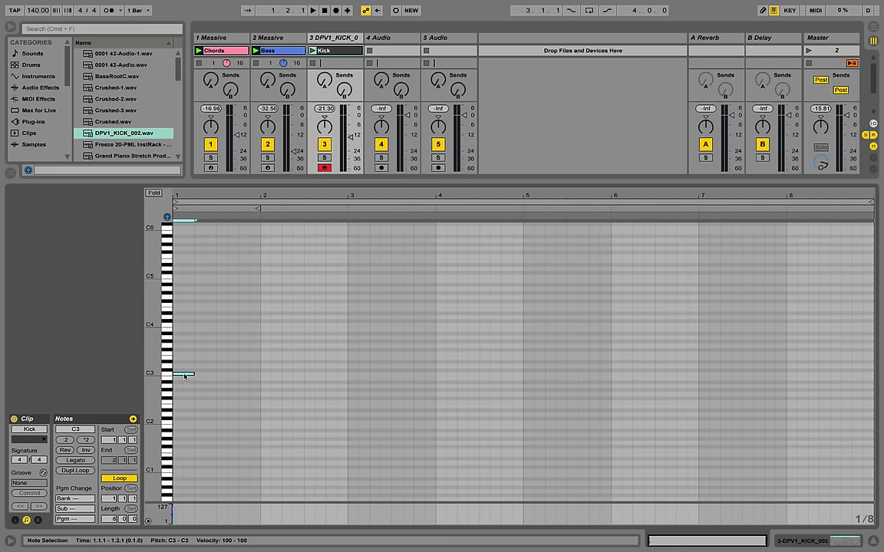
# - Add one-beat C3 kicks at 1.4.1 and 2.2.1 while playing the Kick clip with the chords and bass
pyautogui.moveTo(165, 374); pyautogui.dragTo(243, 357)
pyautogui.press('space')
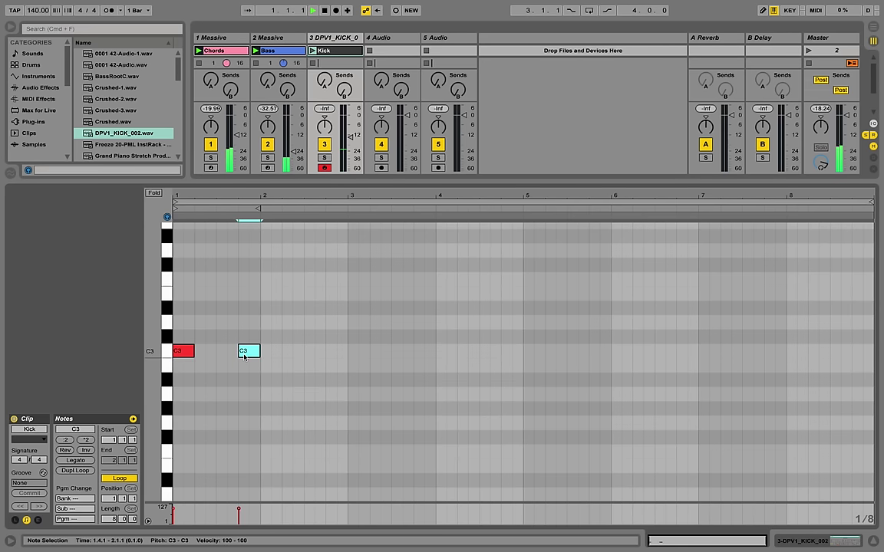
pyautogui.click(314, 52)
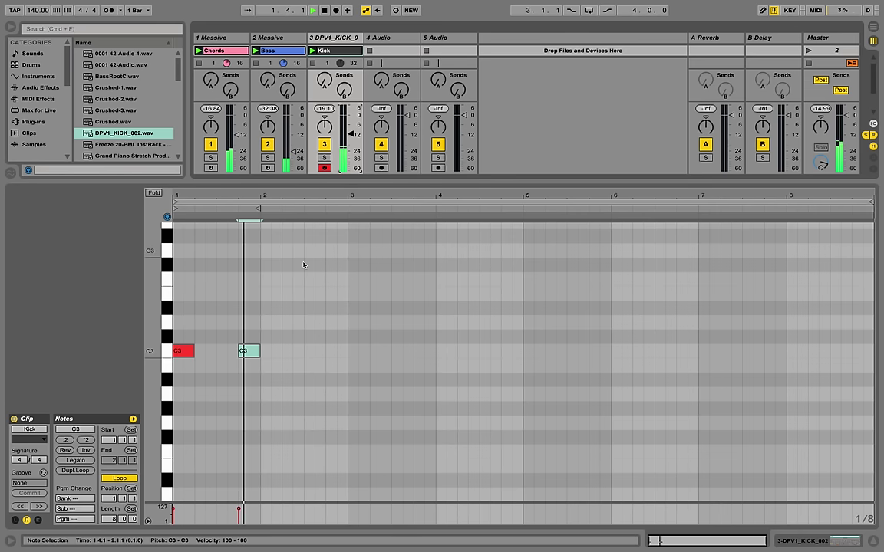
pyautogui.moveTo(251, 351); pyautogui.dragTo(294, 351)
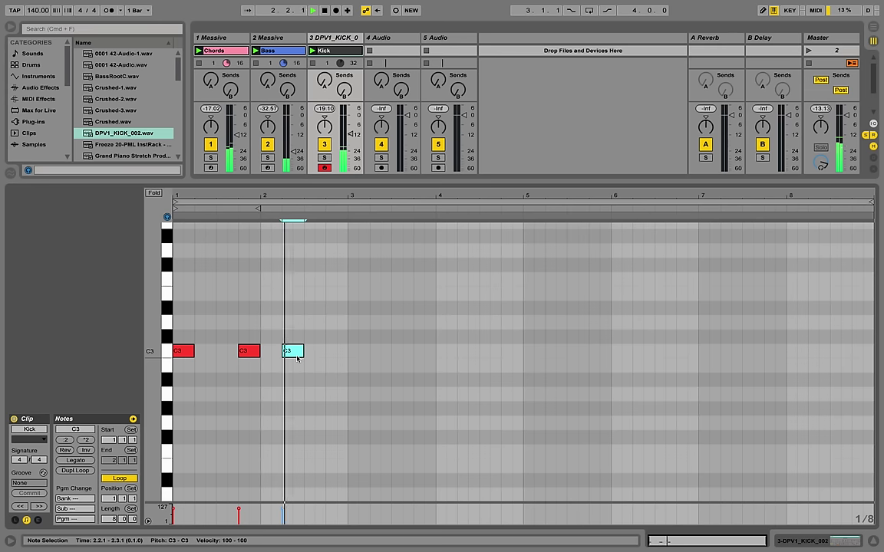
# - Copy the three kick notes of bars 1–2 to start at bar 3 and play back the pattern
pyautogui.moveTo(306, 375); pyautogui.dragTo(113, 307)
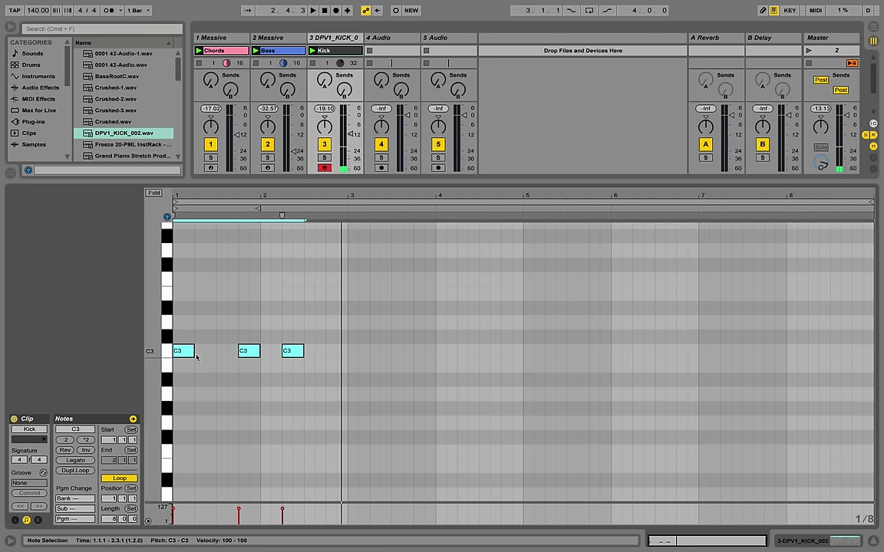
pyautogui.moveTo(181, 352); pyautogui.dragTo(355, 352)
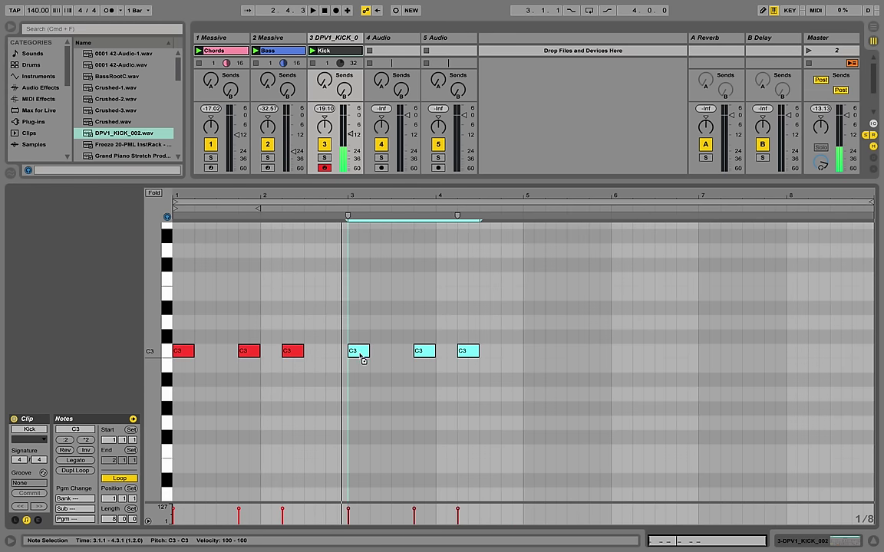
pyautogui.press('space')
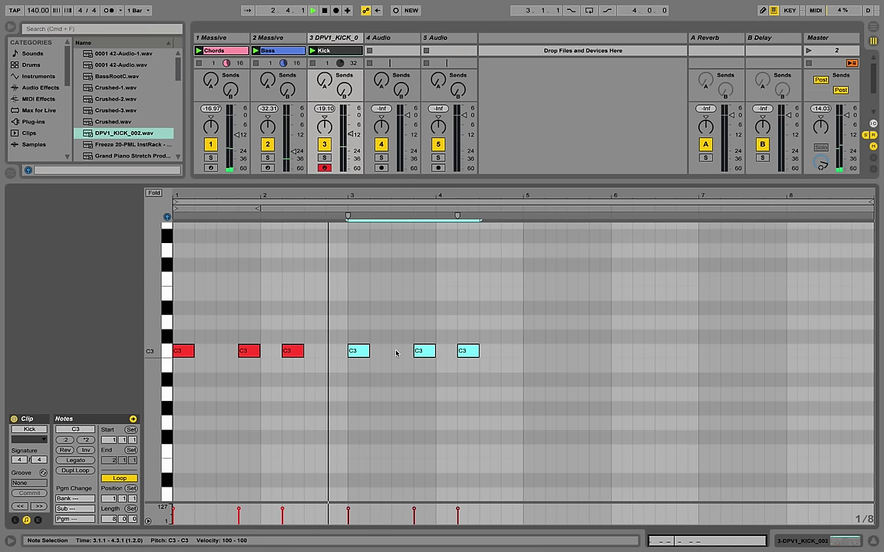
# - Add another one-beat C3 kick at 4.4.3 and audition the pattern
pyautogui.click(463, 369)
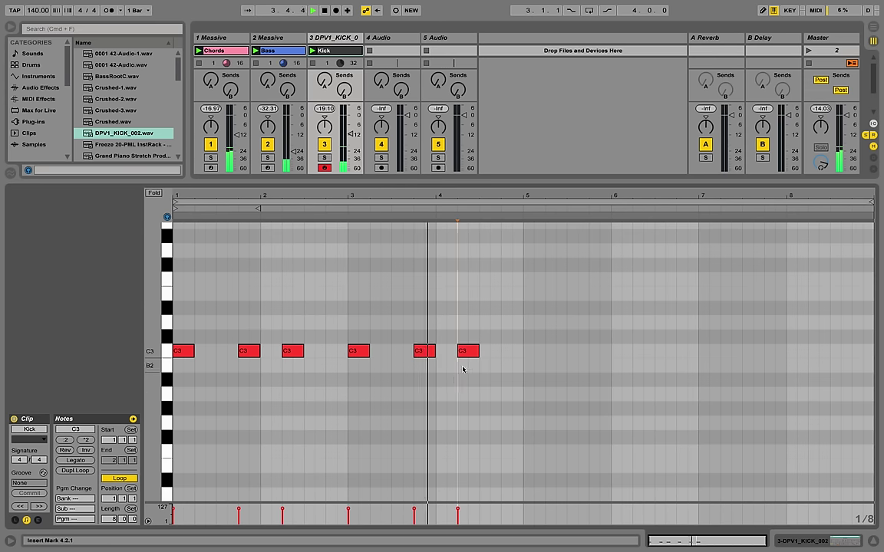
pyautogui.doubleClick(523, 352)
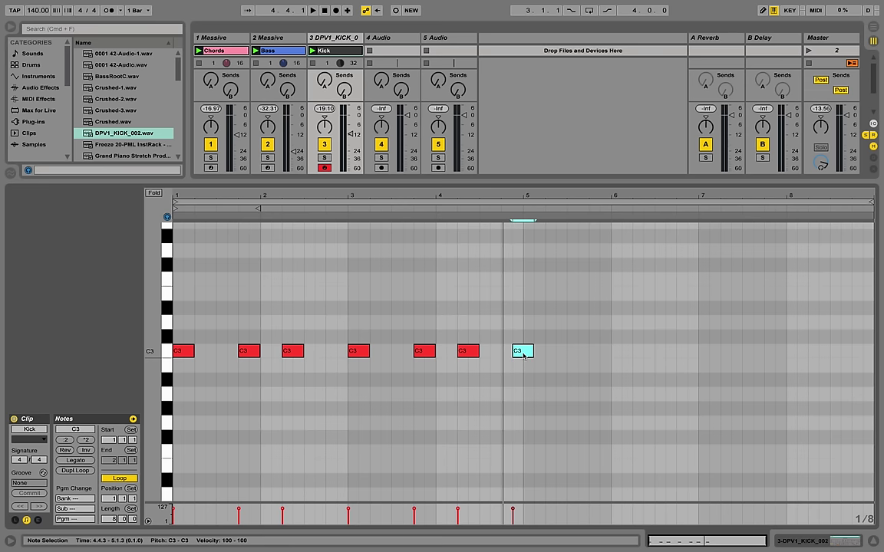
pyautogui.press('space')
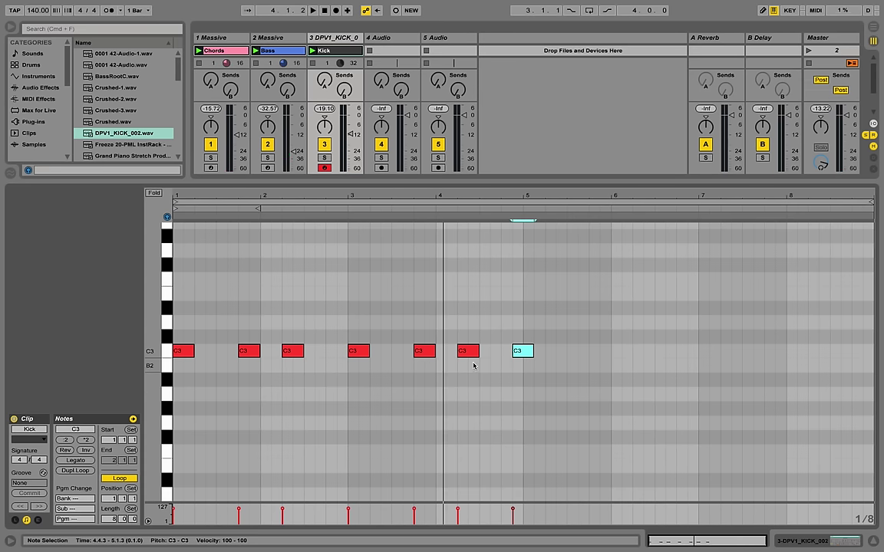
# - Move the kick at 4.2.1 to 4.1.3 and the one at 4.4.3 to 4.2.3, and audition the pattern
pyautogui.moveTo(464, 353); pyautogui.dragTo(457, 354)
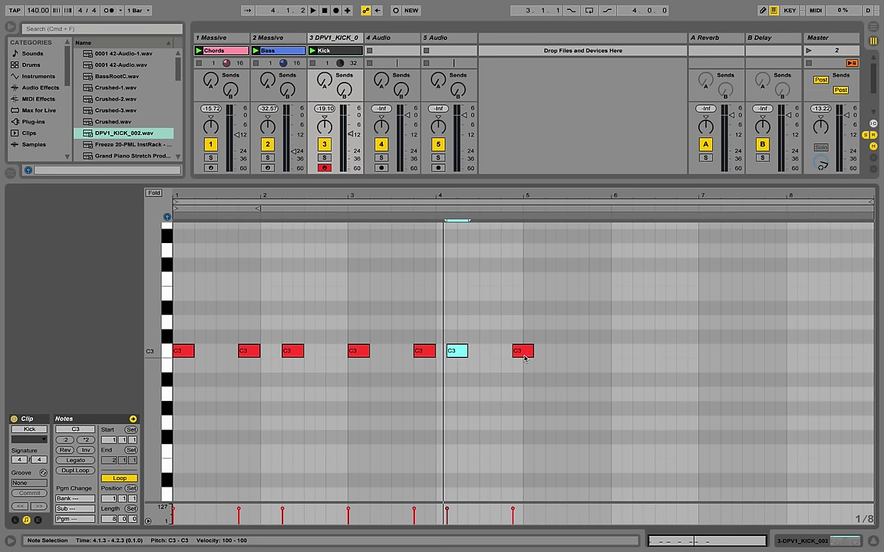
pyautogui.moveTo(531, 357); pyautogui.dragTo(485, 362)
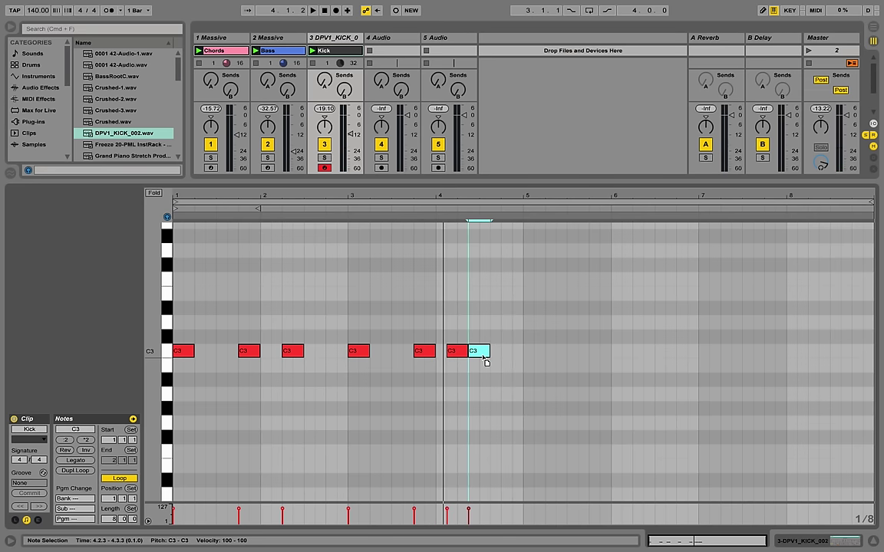
pyautogui.press('space')
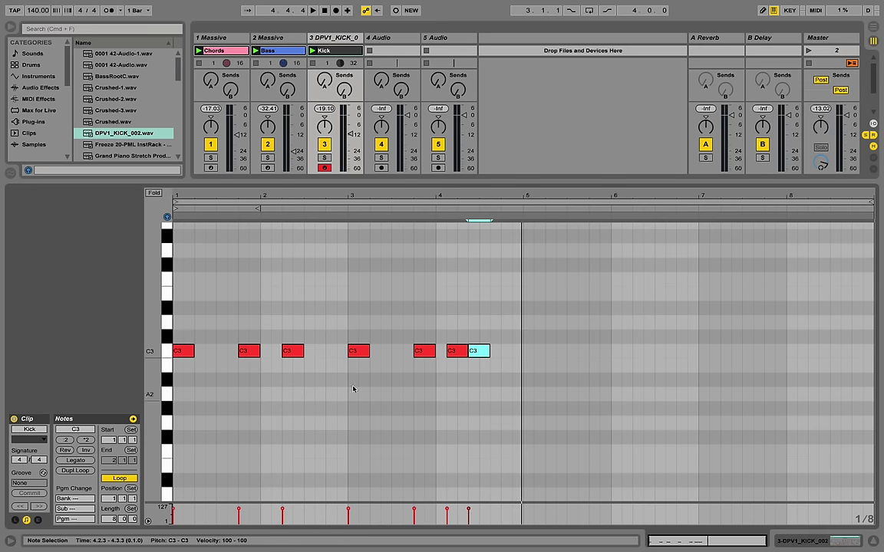
# - Copy the three-kick opening pattern to bar 5 and place C3 kicks at 7.1.1 and 7.4.1
pyautogui.moveTo(342, 381); pyautogui.dragTo(531, 339)
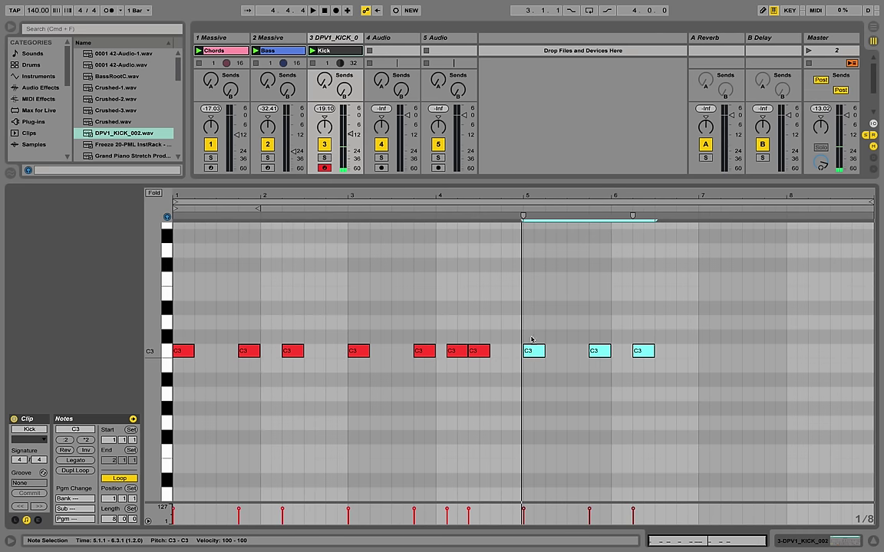
pyautogui.moveTo(438, 375); pyautogui.dragTo(709, 313)
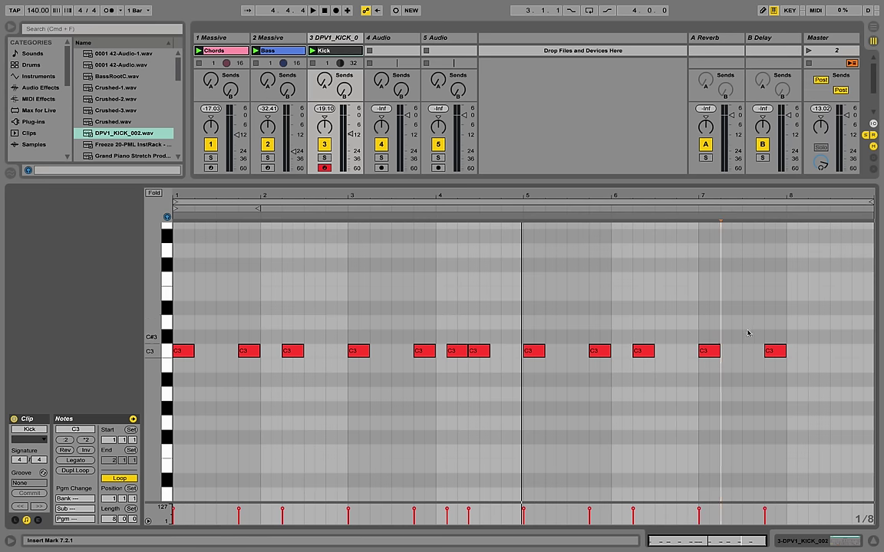
# - Shorten the C3 kick note at 7.4 to end at 7.4.3, and copy two one-beat kick notes to 8.1 and 8.2
pyautogui.click(783, 351)
pyautogui.moveTo(783, 350); pyautogui.dragTo(773, 351)
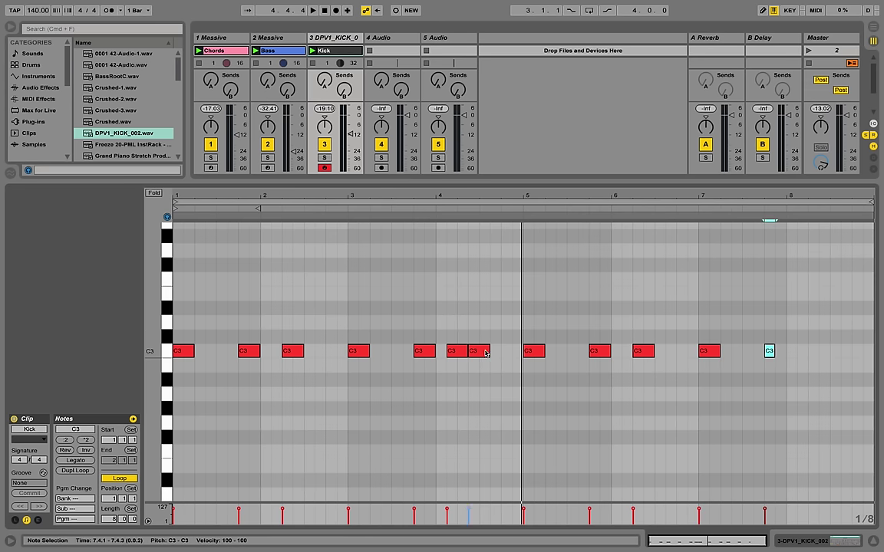
pyautogui.moveTo(484, 353); pyautogui.dragTo(821, 351)
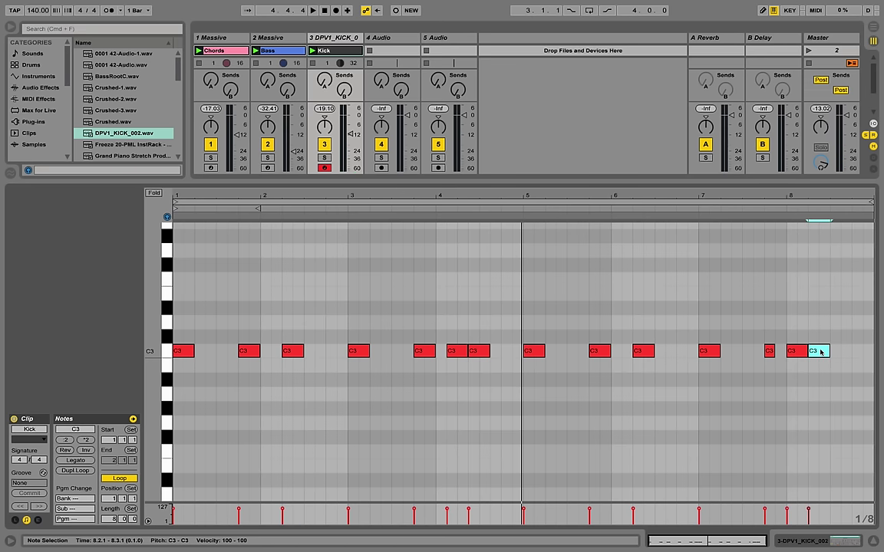
# - Set the note grid to 1/16 and move the last two kick notes to start at 7.4.4 and 8.1.3
pyautogui.moveTo(802, 197); pyautogui.dragTo(633, 197)
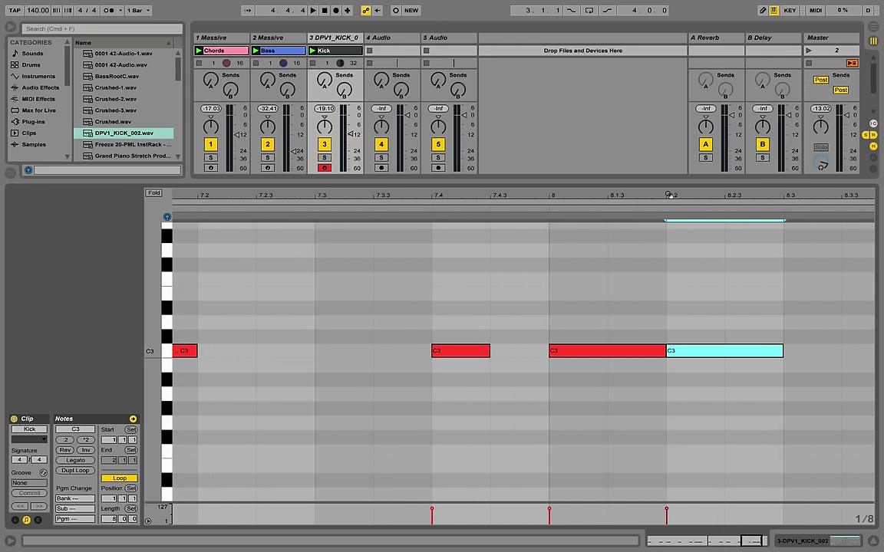
pyautogui.rightClick(537, 316)
pyautogui.click(623, 485)
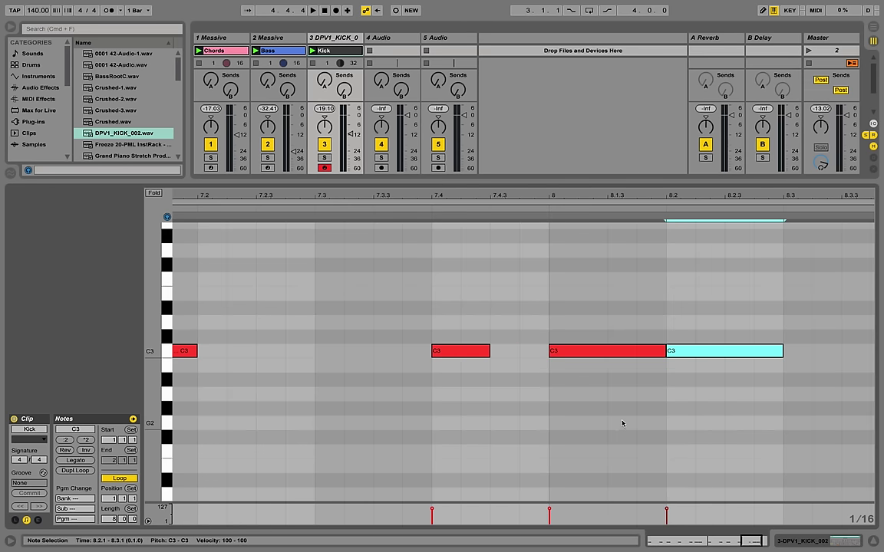
pyautogui.moveTo(576, 352); pyautogui.dragTo(558, 354)
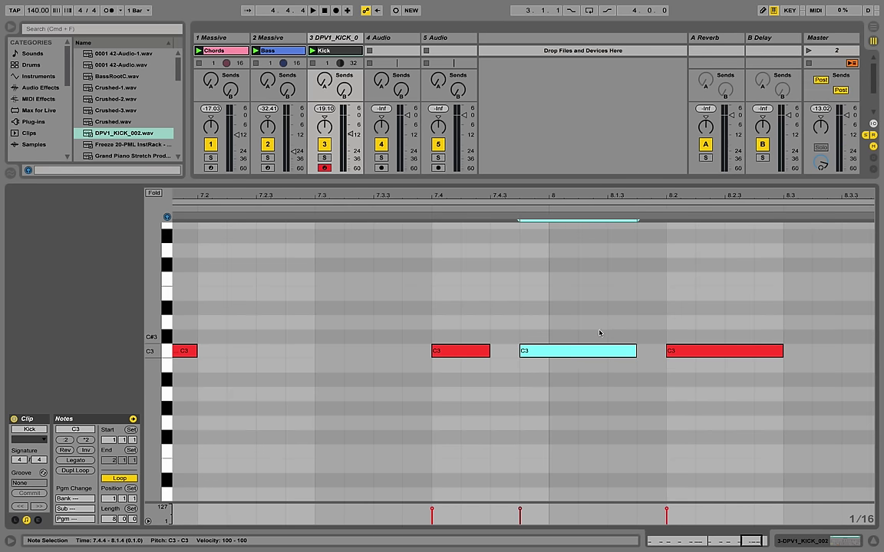
pyautogui.moveTo(711, 362); pyautogui.dragTo(645, 369)
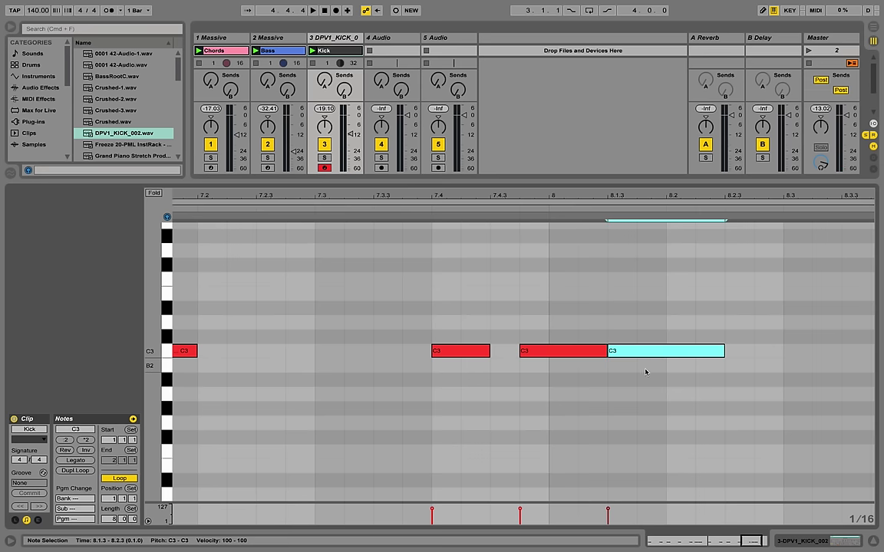
pyautogui.doubleClick(604, 189)
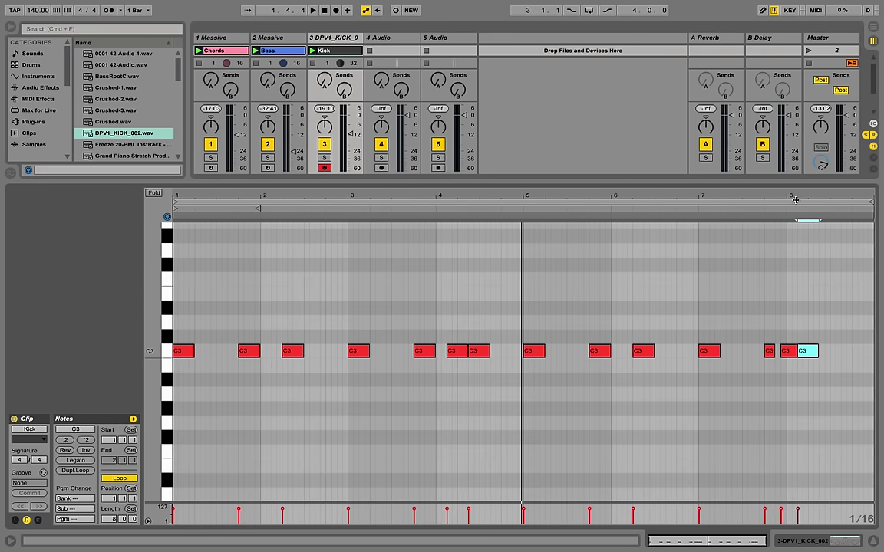
# - Play the Kick clip with the chords and bass, and examine the note timing around the end of bar 7
pyautogui.press('space')
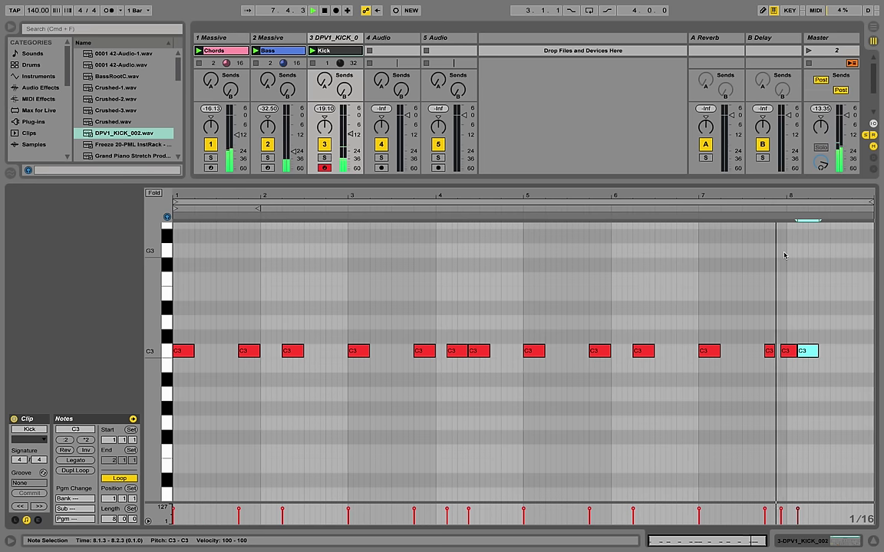
pyautogui.click(842, 542)
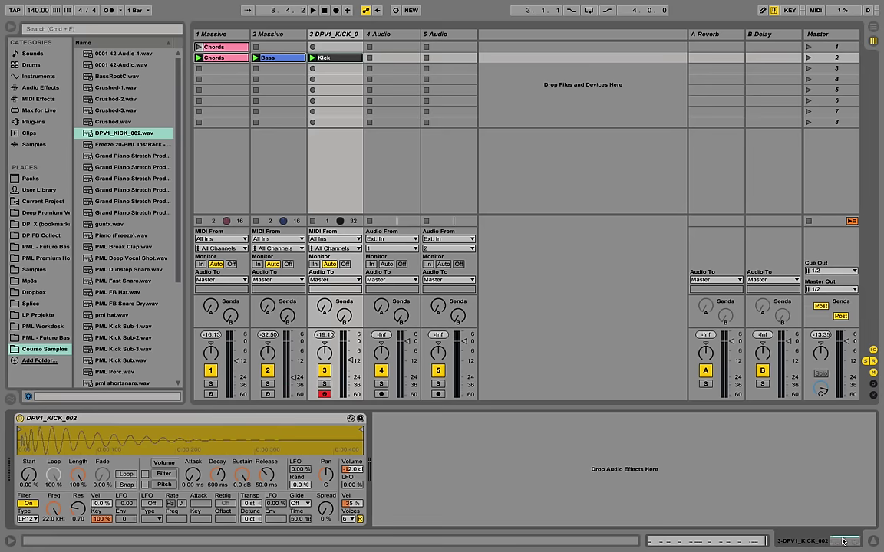
pyautogui.click(341, 65)
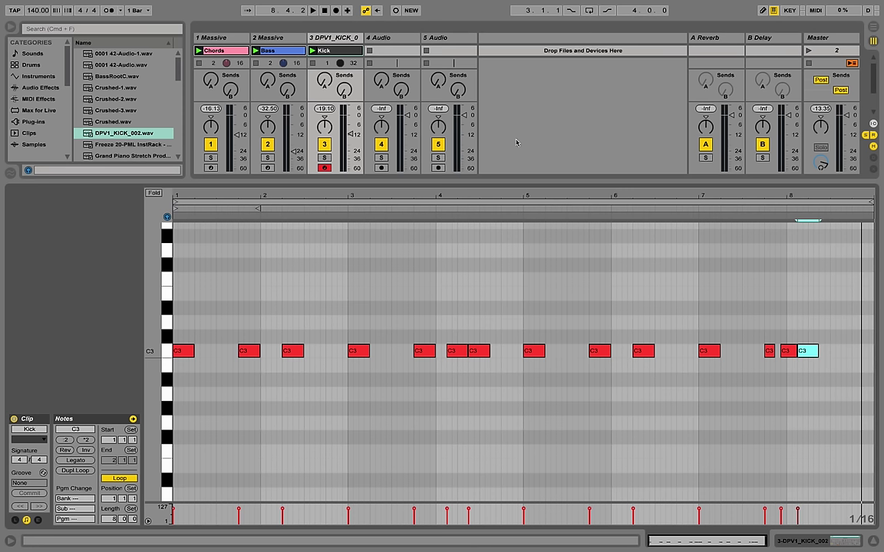
pyautogui.press('+')
pyautogui.press('+')
pyautogui.press('+')
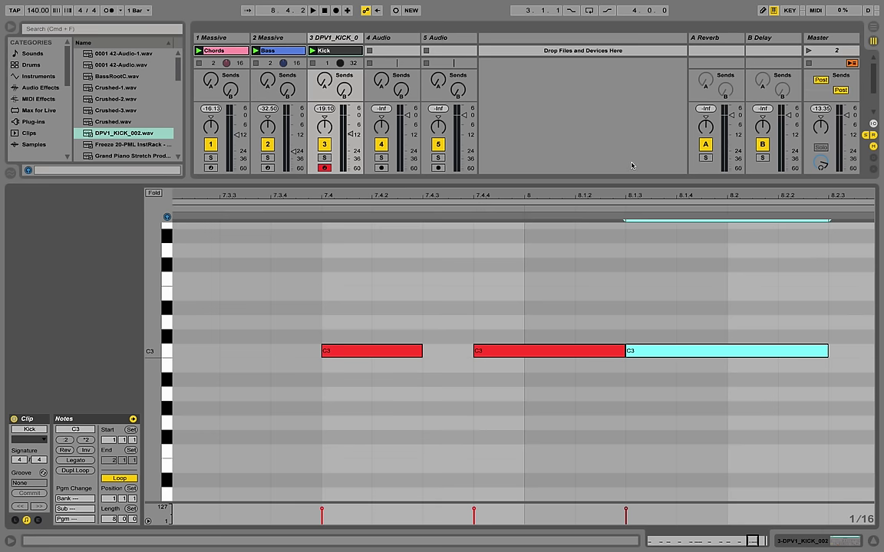
pyautogui.press('-')
pyautogui.press('-')
pyautogui.press('-')
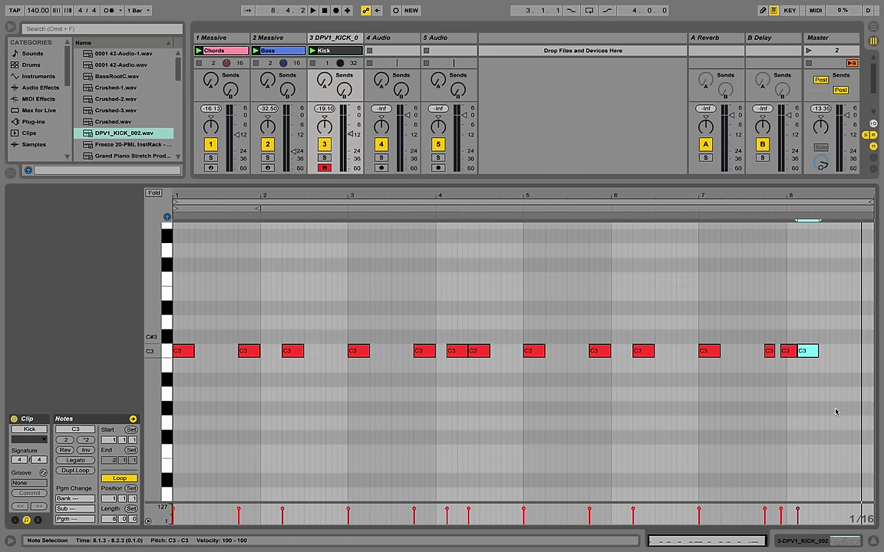
# - Add a Compressor after the EQ Eight on the 2 Massive bass track
pyautogui.hotkey('ctrl', 'alt', 'l')
pyautogui.click(215, 41)
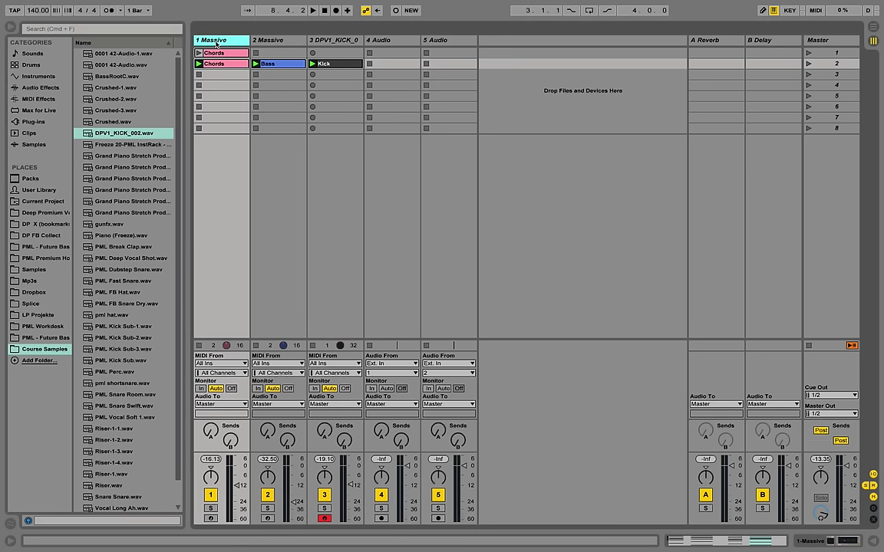
pyautogui.click(264, 42)
pyautogui.hotkey('ctrl', 'alt', 'l')
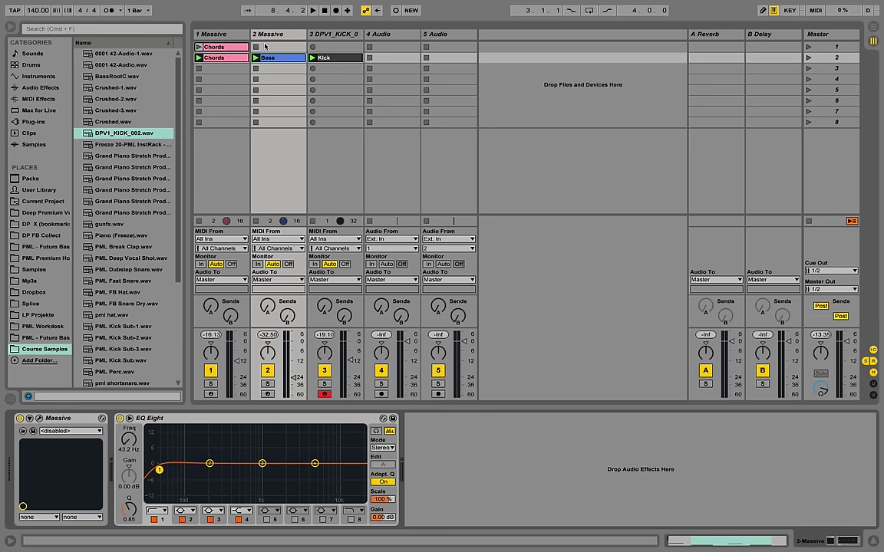
pyautogui.click(46, 89)
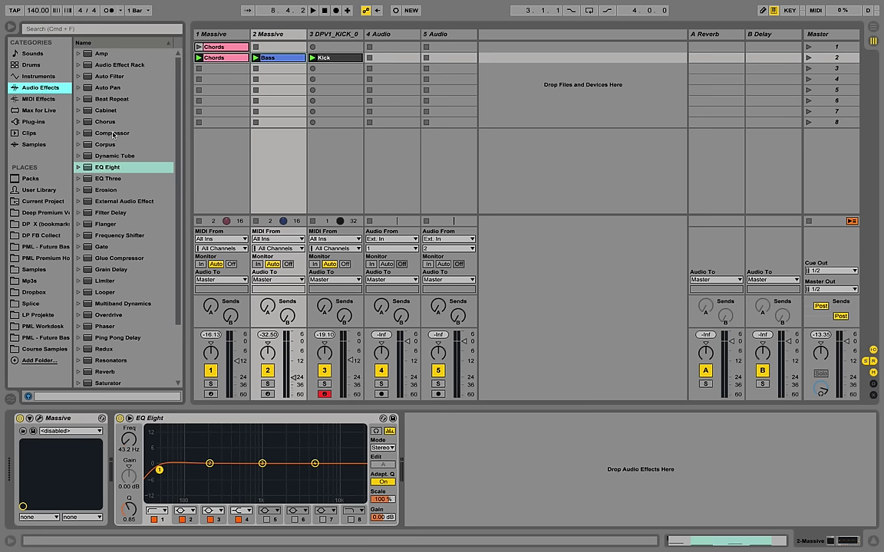
pyautogui.moveTo(113, 135); pyautogui.dragTo(520, 479)
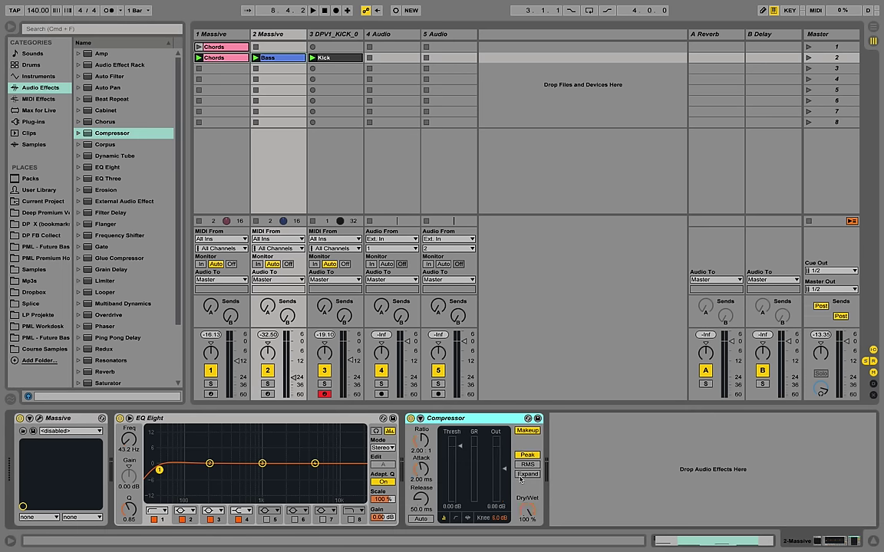
# - Sidechain the bass Compressor from 3-DPV1 KICK 002 with a 6:1 ratio and lower its threshold to about -21.3 dB during playback
pyautogui.click(421, 418)
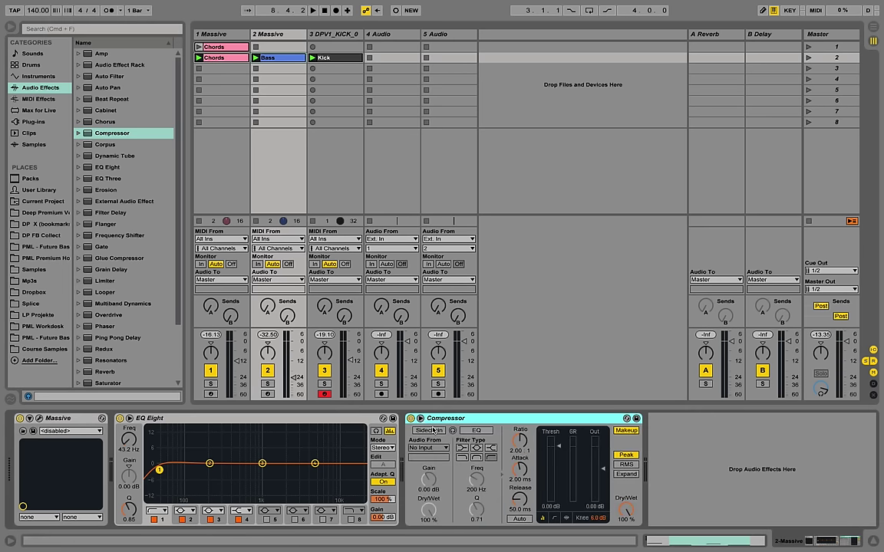
pyautogui.click(437, 431)
pyautogui.click(430, 448)
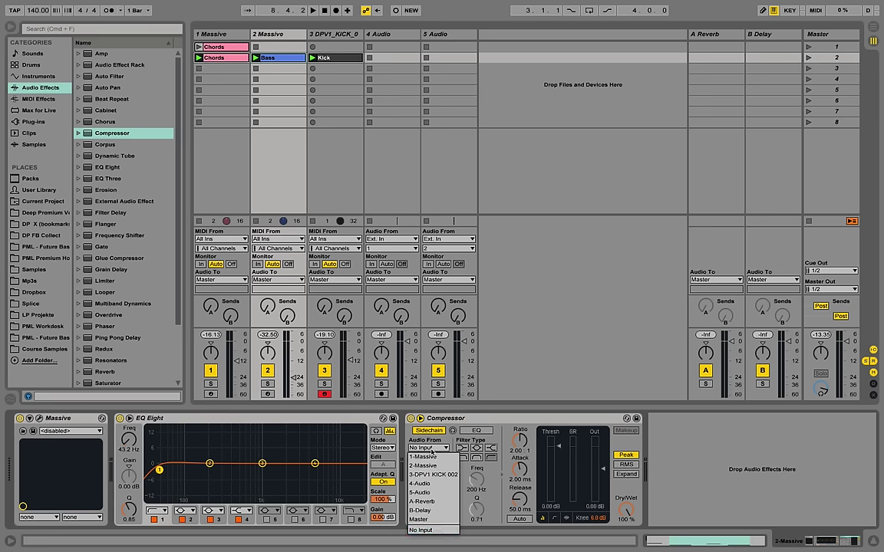
pyautogui.click(433, 474)
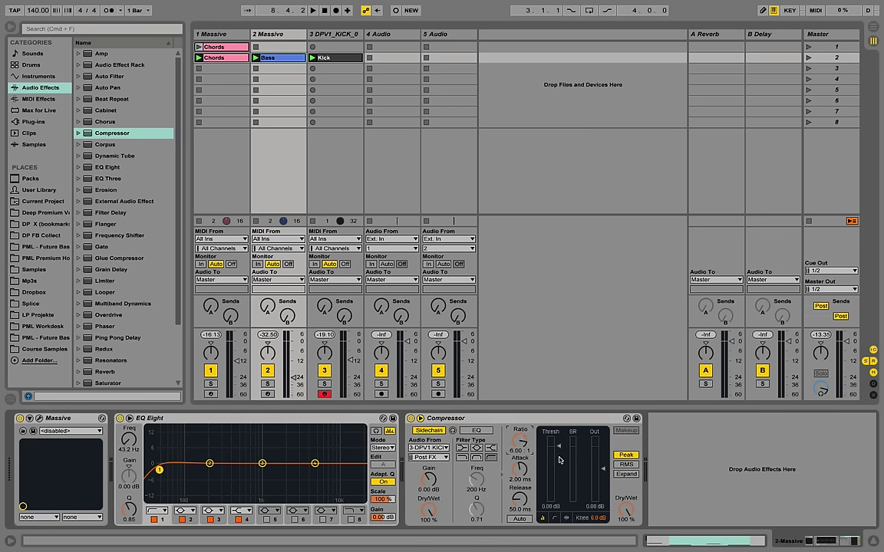
pyautogui.press('space')
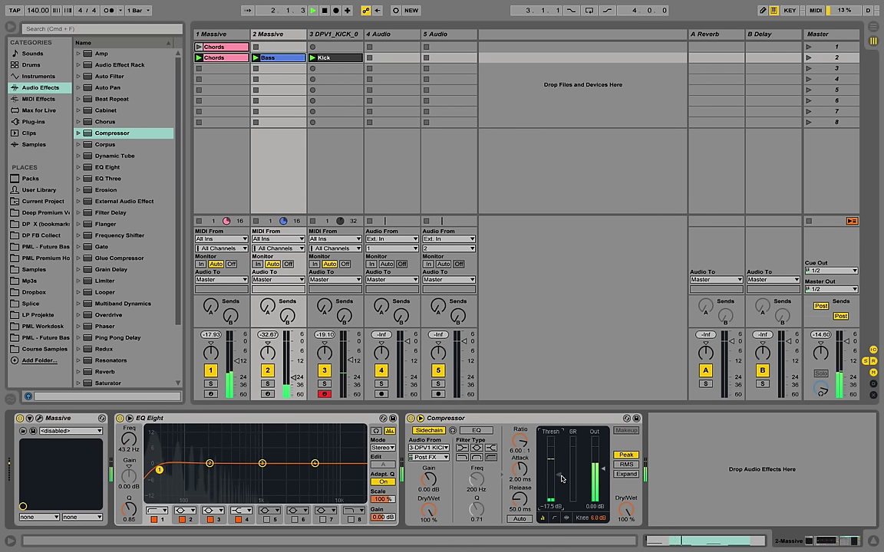
pyautogui.moveTo(558, 475); pyautogui.dragTo(570, 481)
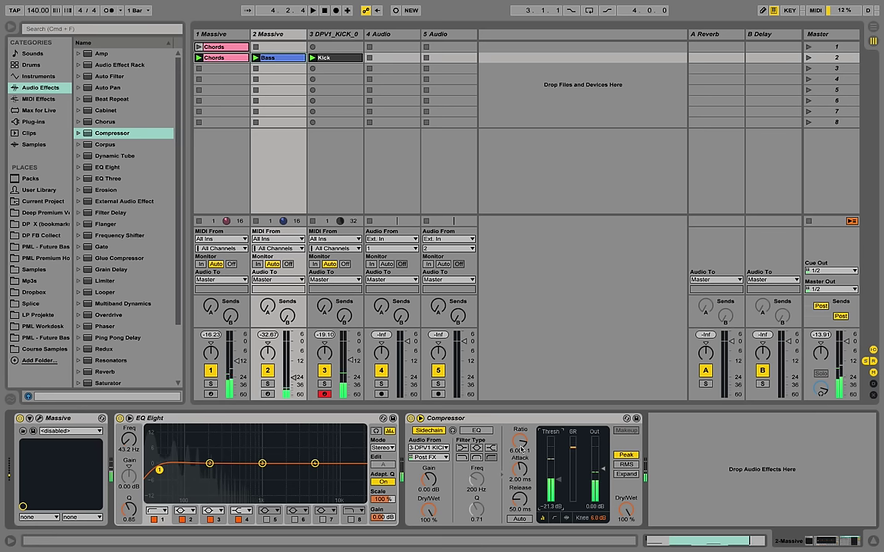
# - Copy the sidechained Compressor after the EQ Eight on the 1 Massive chord track and lower its threshold to about -25.5 dB during playback
pyautogui.click(485, 419)
pyautogui.press('space')
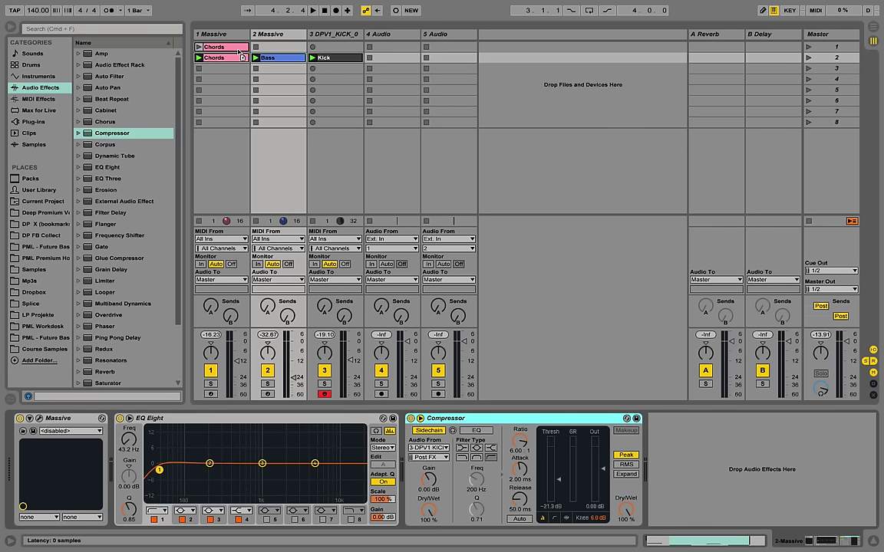
pyautogui.click(232, 37)
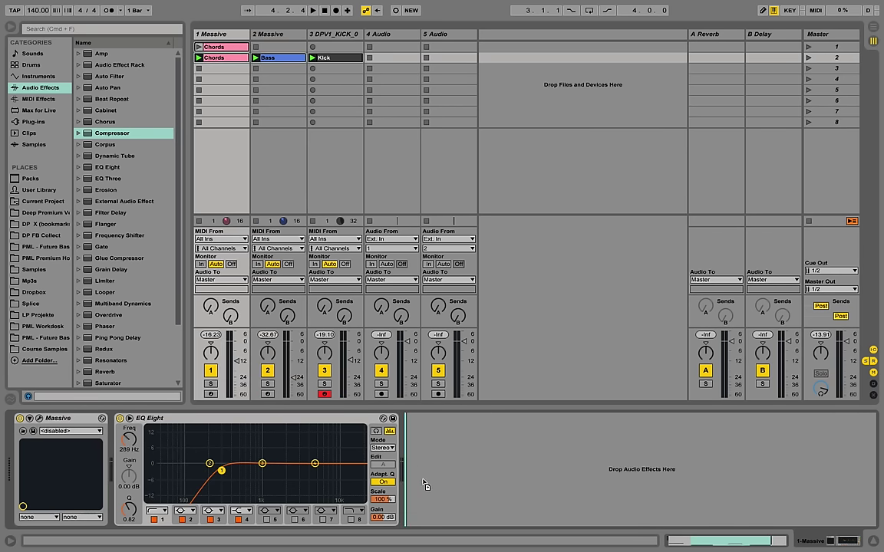
pyautogui.moveTo(426, 485); pyautogui.dragTo(426, 485)
pyautogui.press('space')
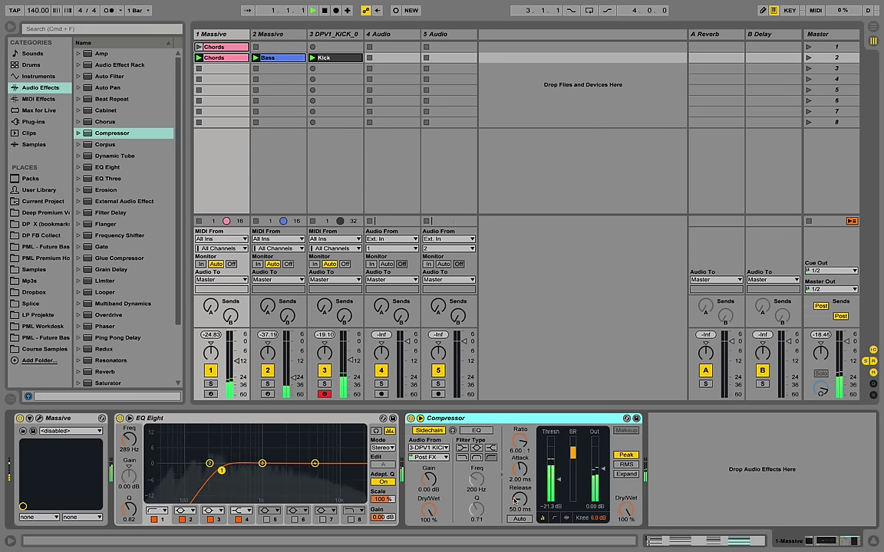
pyautogui.moveTo(562, 503); pyautogui.dragTo(584, 496)
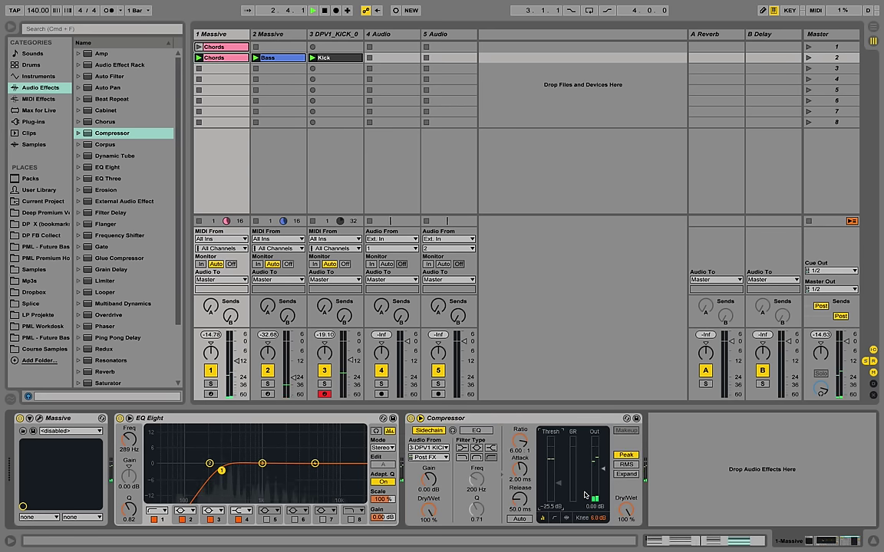
# - Solo the kick track and add an EQ Eight after its sampler device
pyautogui.click(325, 36)
pyautogui.click(325, 383)
pyautogui.press('space')
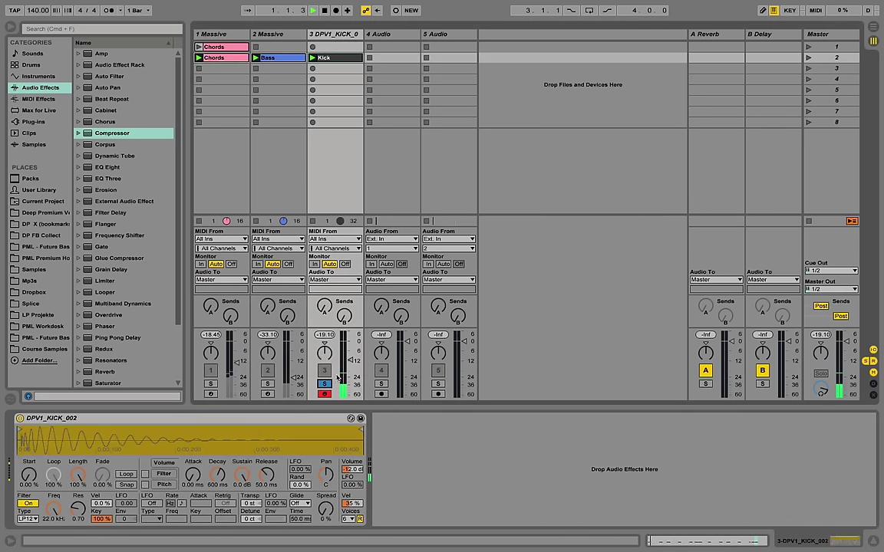
pyautogui.click(25, 79)
pyautogui.click(40, 87)
pyautogui.moveTo(110, 166); pyautogui.dragTo(492, 489)
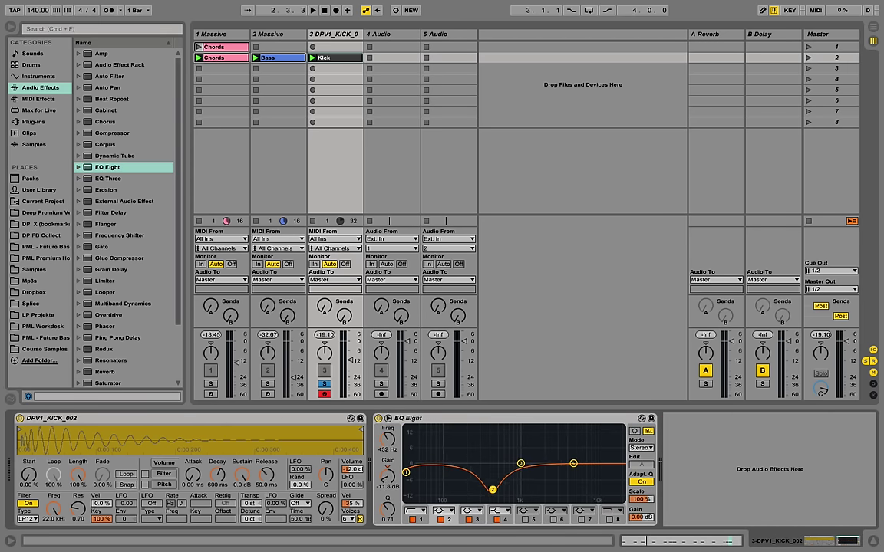
# - Shape a low-mid cut with EQ band 2 on the kick and boost band 5 by 5.83 dB at about 9.32 kHz with Q 2.03
pyautogui.press('space')
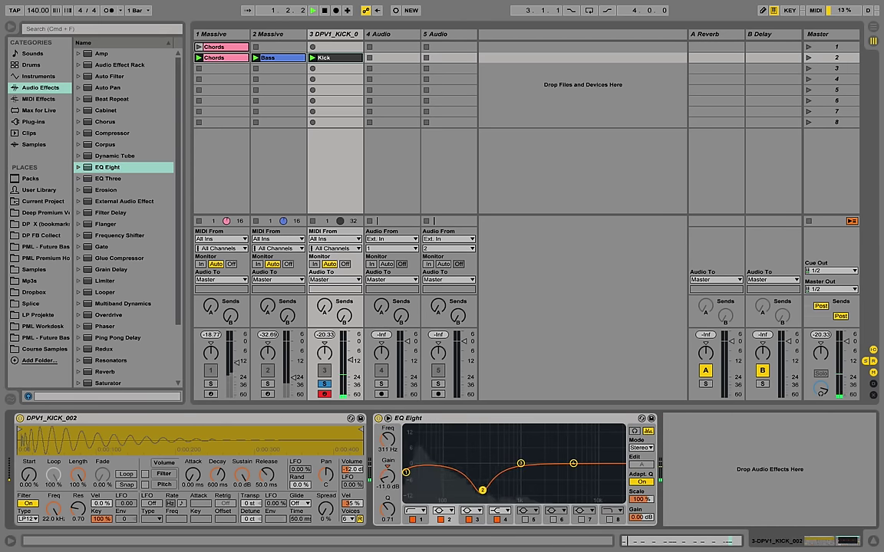
pyautogui.moveTo(481, 487); pyautogui.dragTo(587, 458)
pyautogui.doubleClick(445, 464)
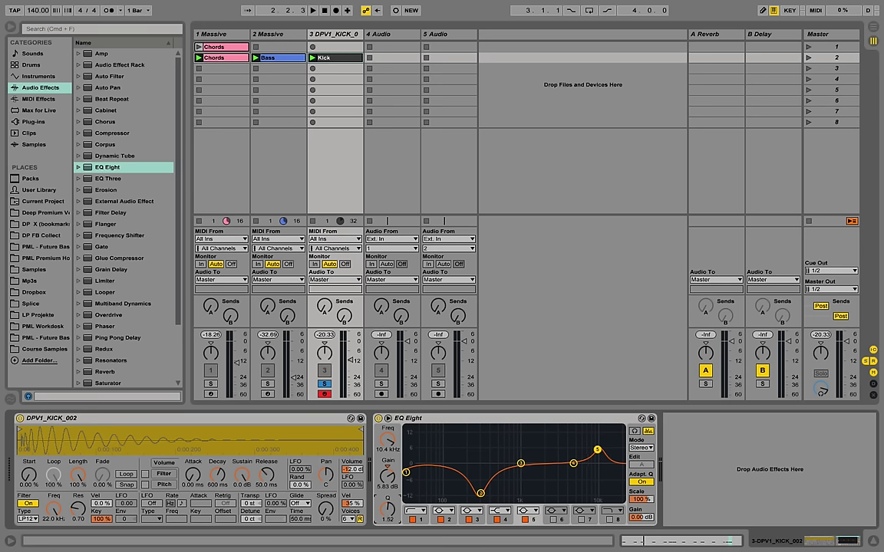
pyautogui.press('space')
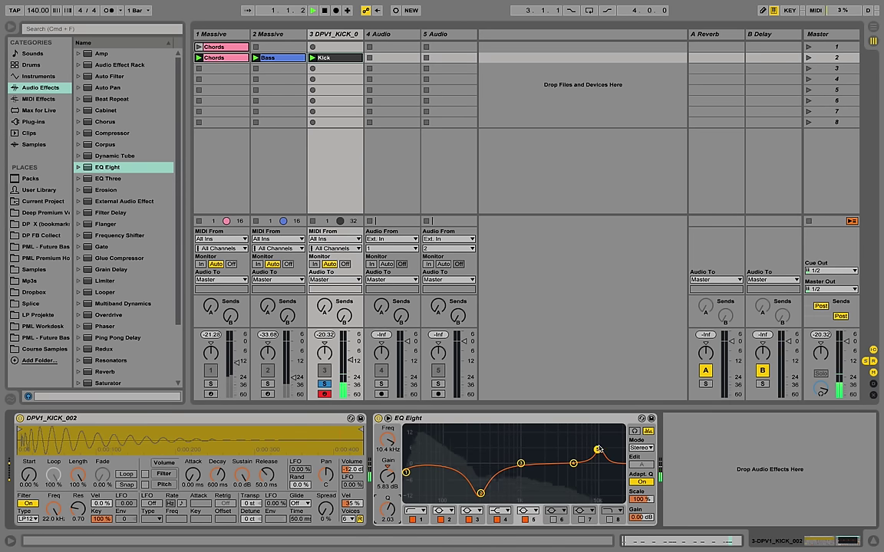
pyautogui.moveTo(597, 450); pyautogui.dragTo(594, 451)
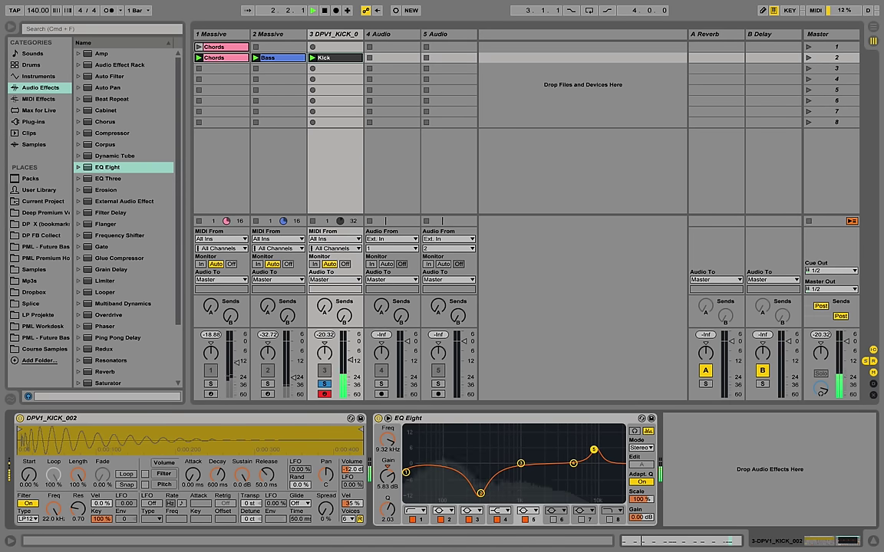
# - Set the kick's EQ band 2 to about -14.8 dB at 289 Hz with Q 0.59, and raise the kick track's volume
pyautogui.click(481, 493)
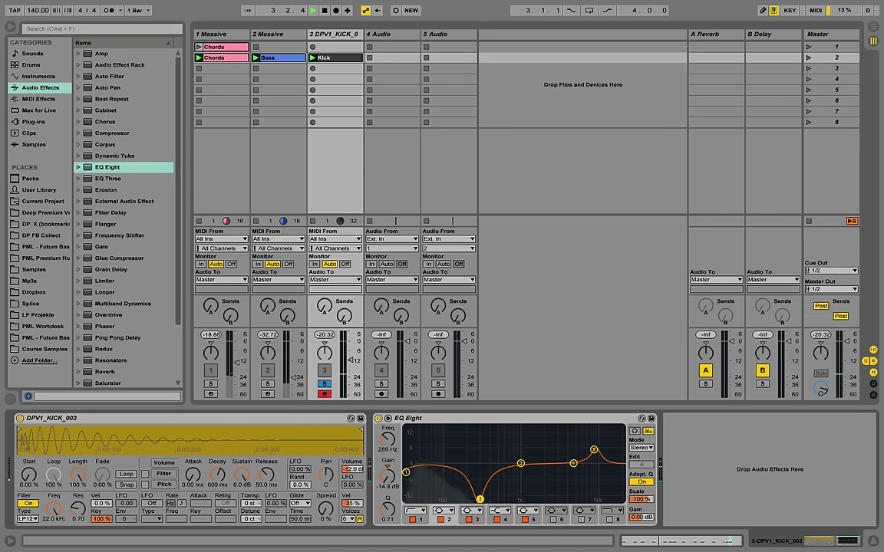
pyautogui.moveTo(389, 508); pyautogui.dragTo(391, 513)
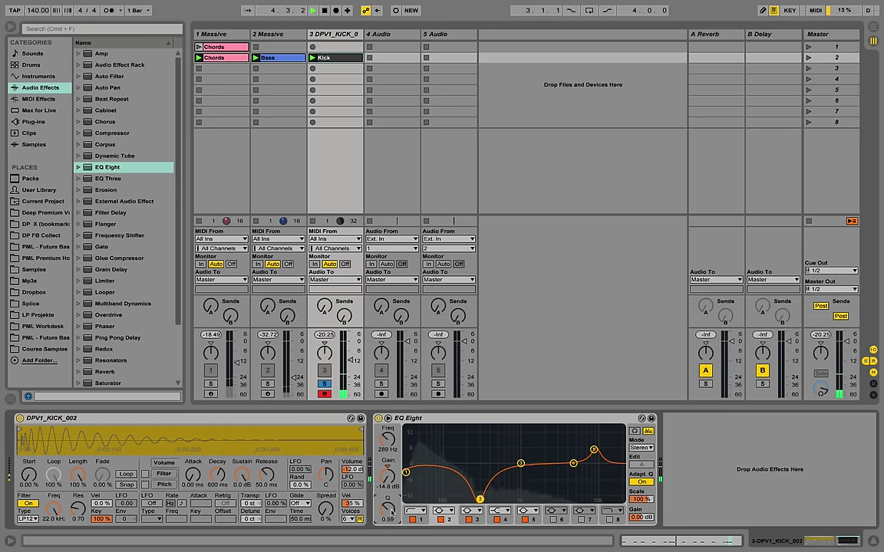
pyautogui.moveTo(347, 366); pyautogui.dragTo(346, 359)
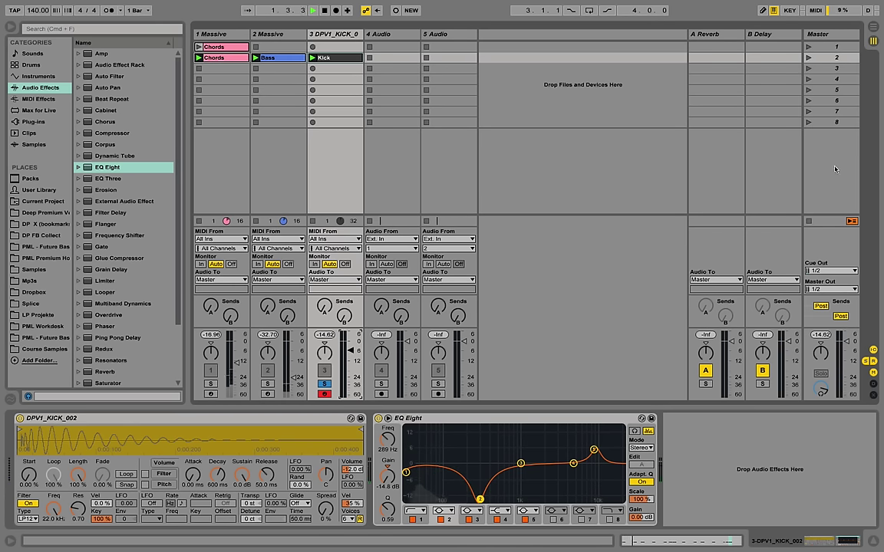
pyautogui.click(807, 58)
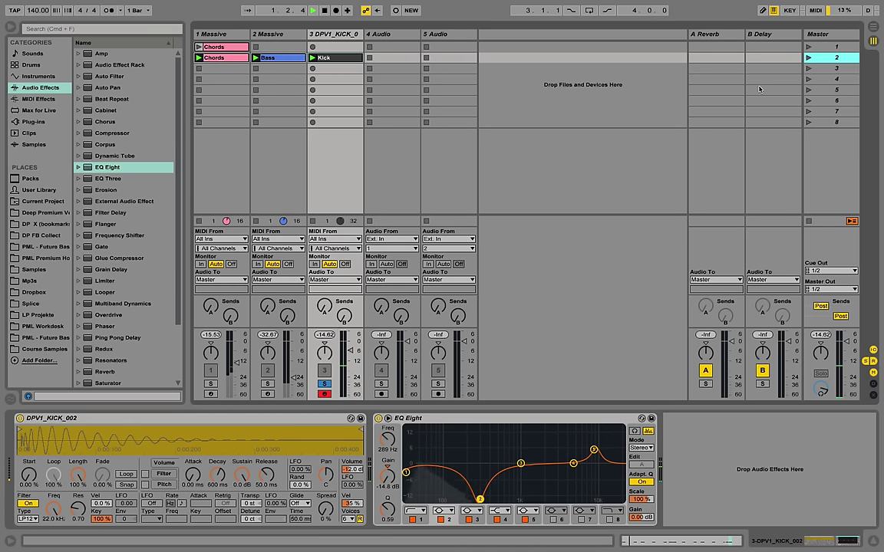
# - Turn off the kick track's solo and insert a new MIDI track after it
pyautogui.click(324, 383)
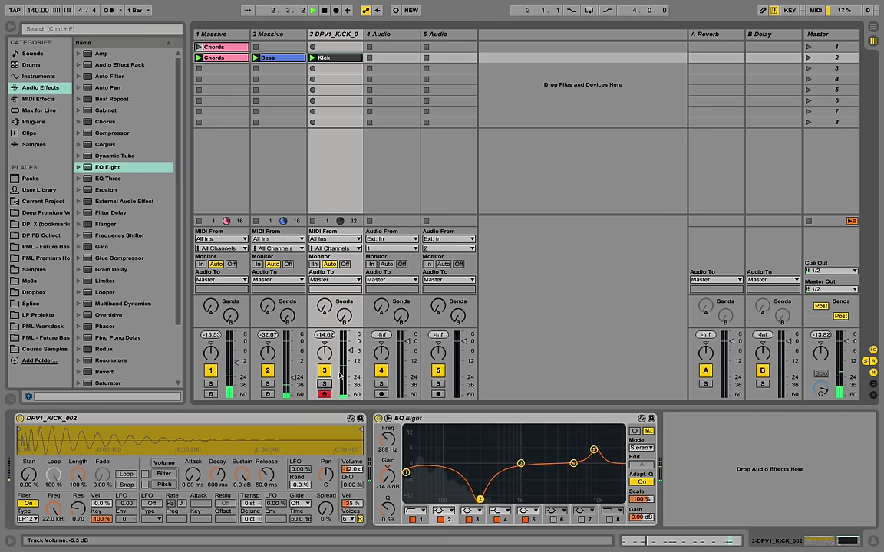
pyautogui.rightClick(330, 36)
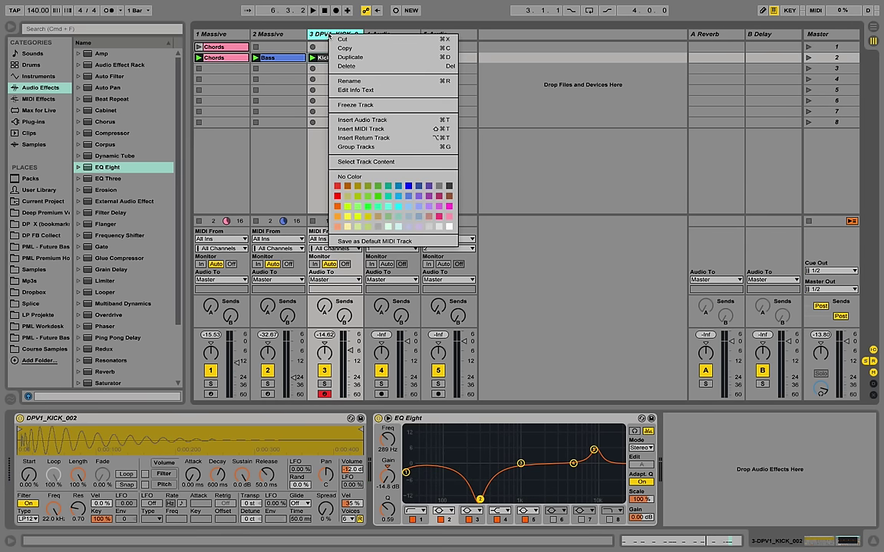
pyautogui.click(388, 119)
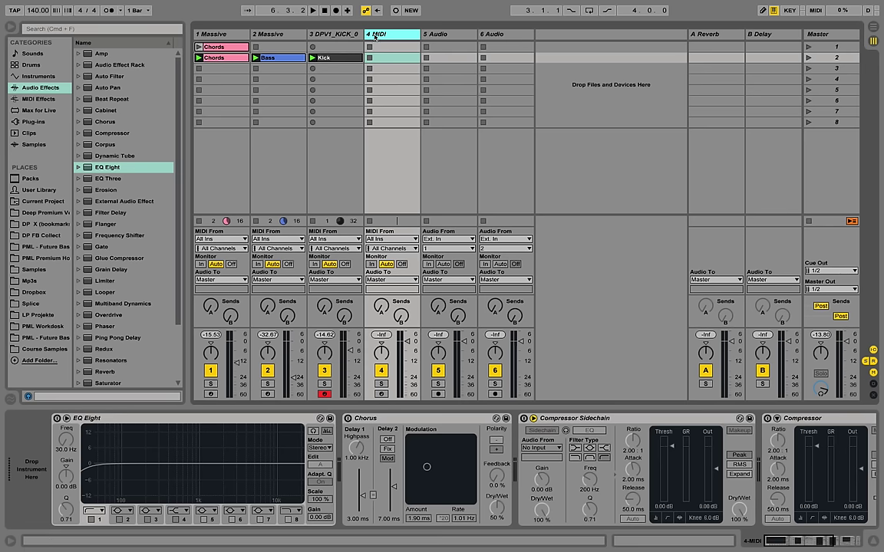
# - Load an empty Simpler instrument onto the new MIDI track beside the kick
pyautogui.rightClick(375, 36)
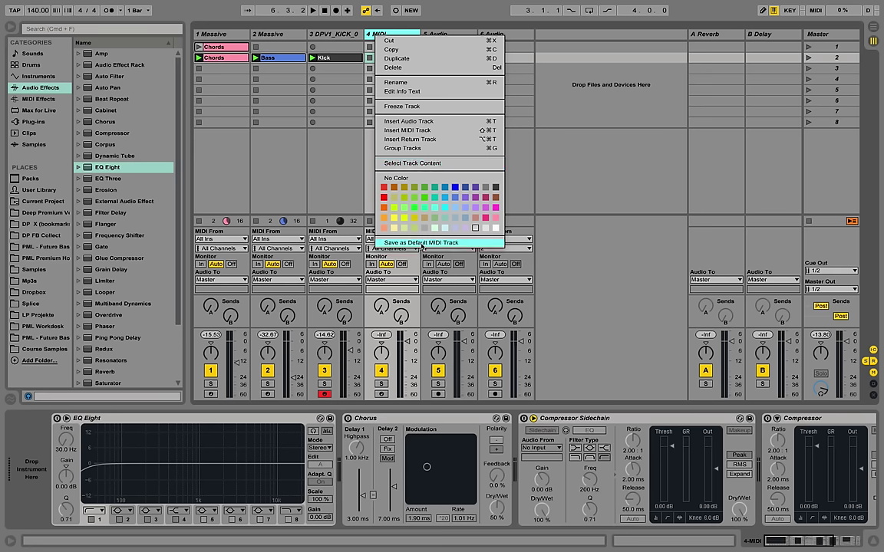
pyautogui.click(392, 25)
pyautogui.click(47, 78)
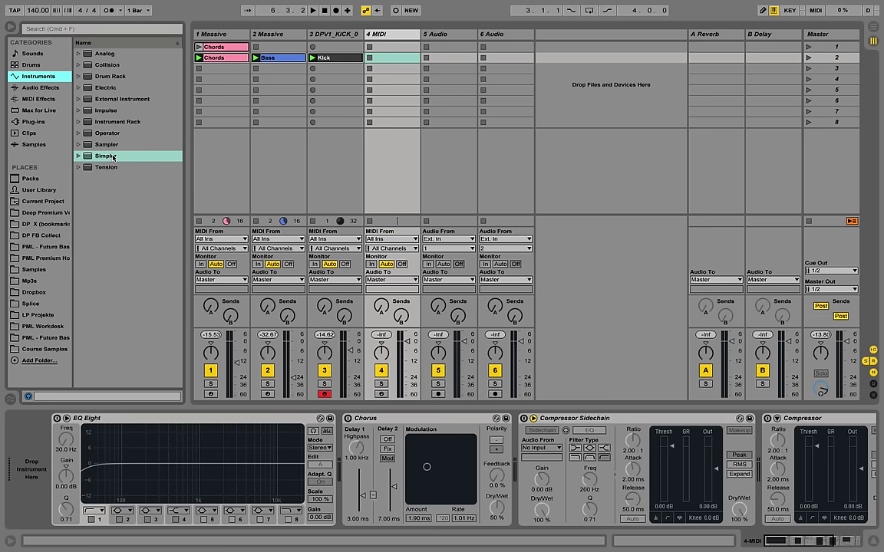
pyautogui.moveTo(115, 158); pyautogui.dragTo(75, 430)
# - Load PML FB Snare Dry.wav from the Course Samples folder into the Simpler
pyautogui.click(45, 350)
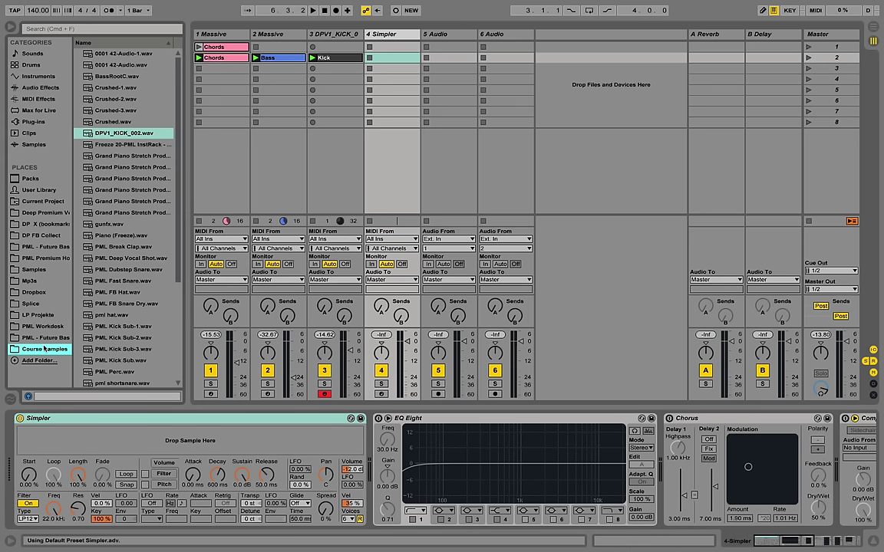
pyautogui.scroll(-4, 172, 326)
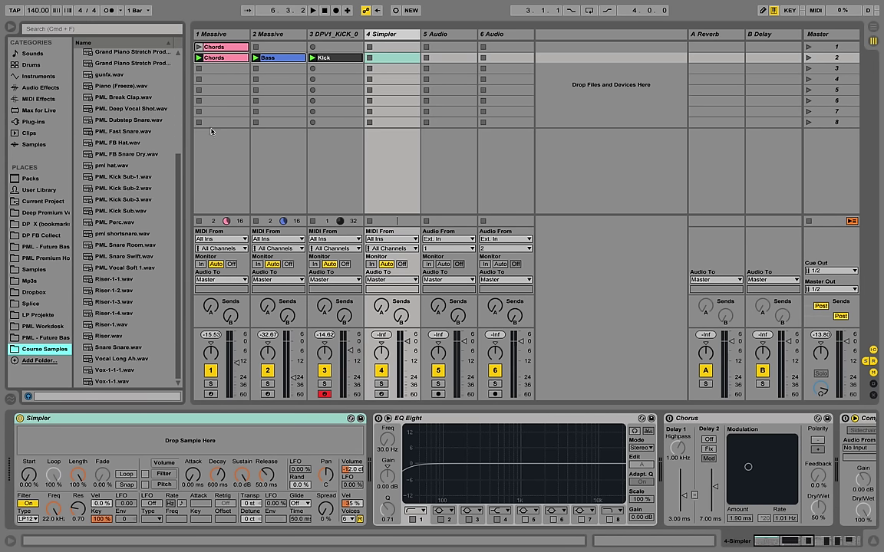
pyautogui.click(144, 156)
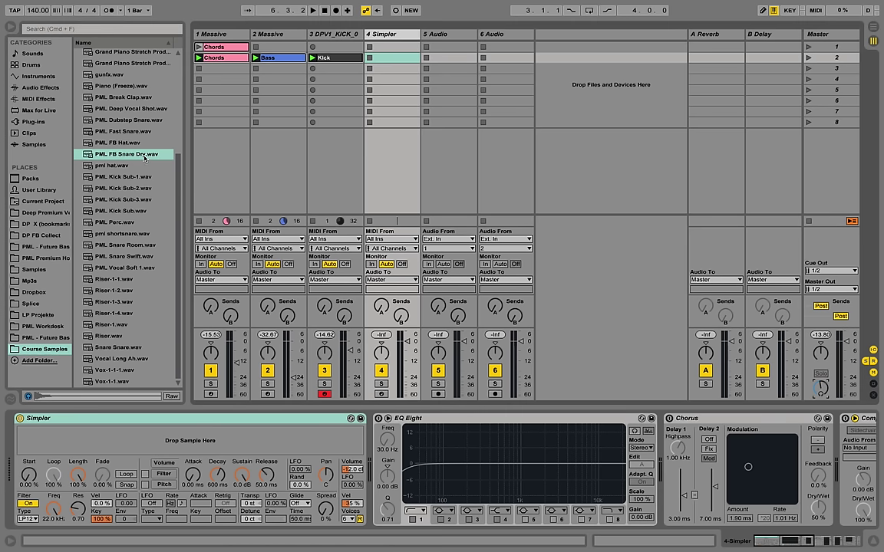
pyautogui.click(143, 158)
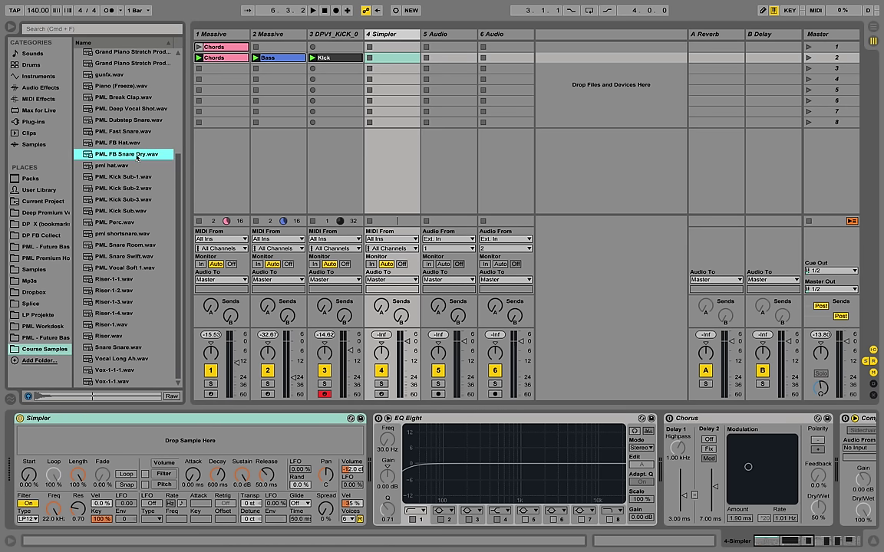
pyautogui.press('Return')
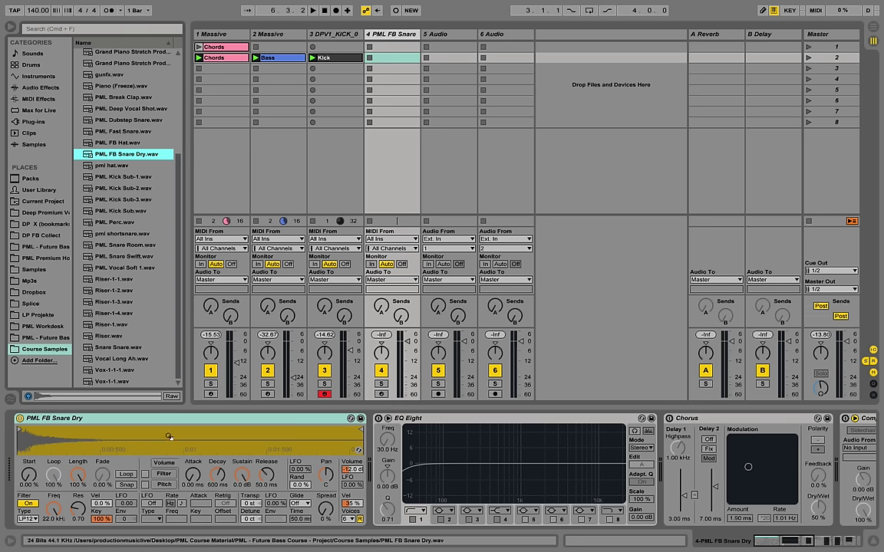
# - Create a one-bar clip named Snare in scene 2 of the snare track, with a C3 note from beat 1.3 to the bar's end
pyautogui.click(341, 61)
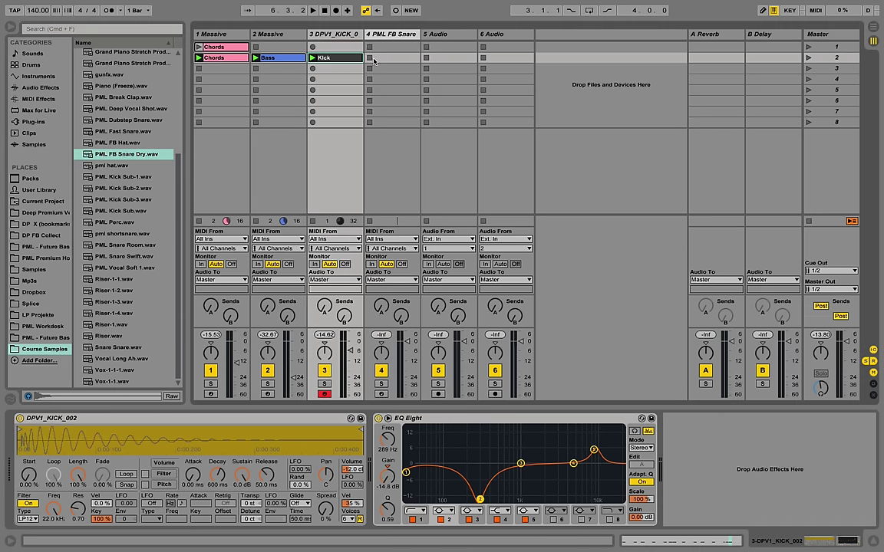
pyautogui.doubleClick(373, 58)
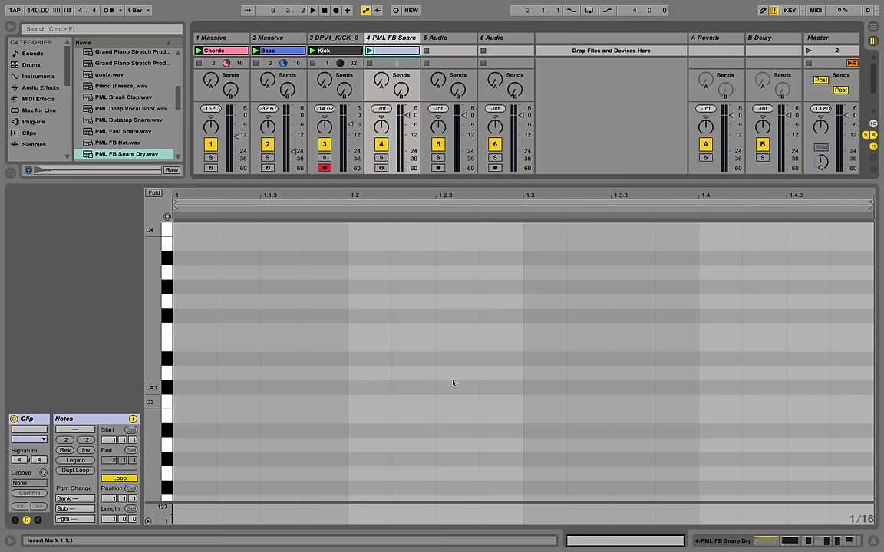
pyautogui.doubleClick(529, 404)
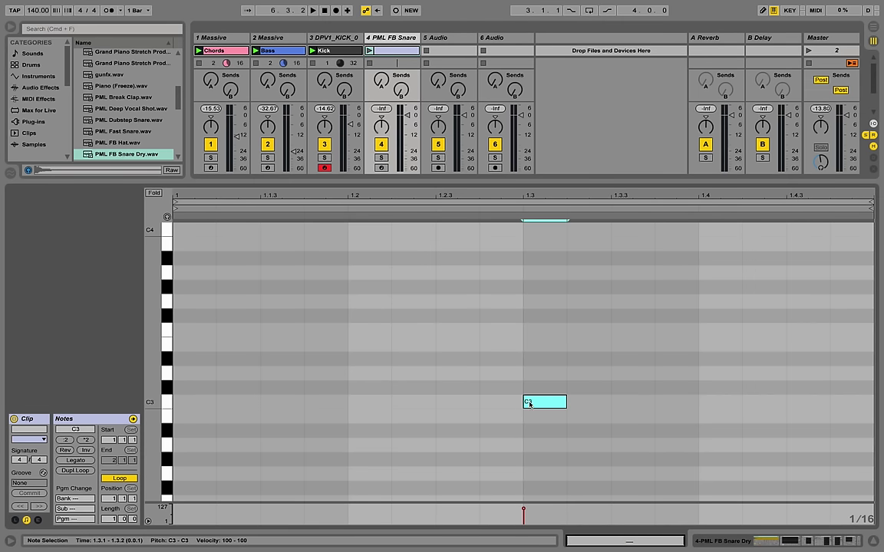
pyautogui.moveTo(567, 405); pyautogui.dragTo(782, 358)
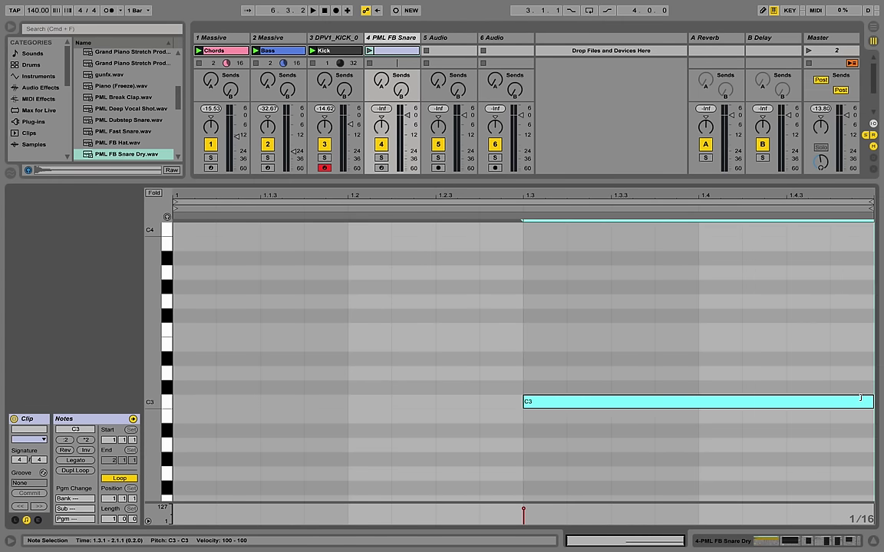
pyautogui.click(544, 301)
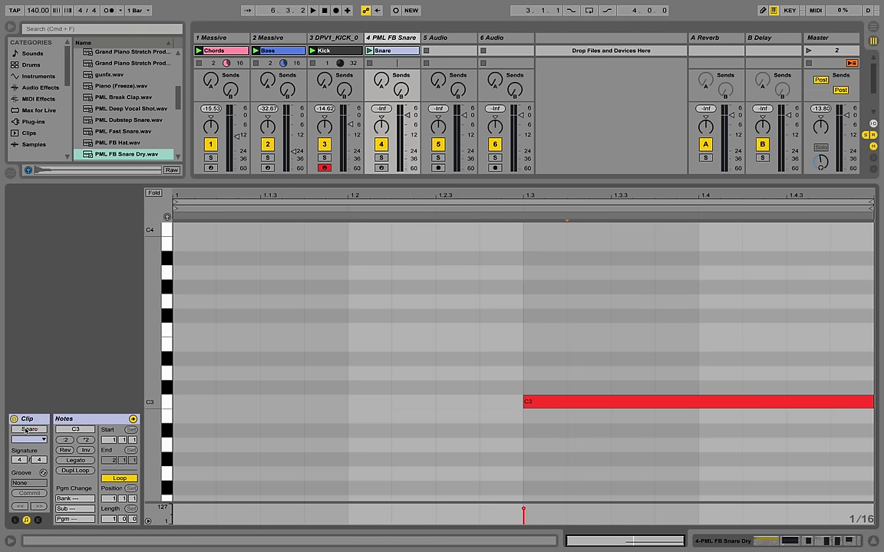
# - Play scene 2, lower the snare track's volume to about -9.5 dB, and close the clip's note editor
pyautogui.click(833, 50)
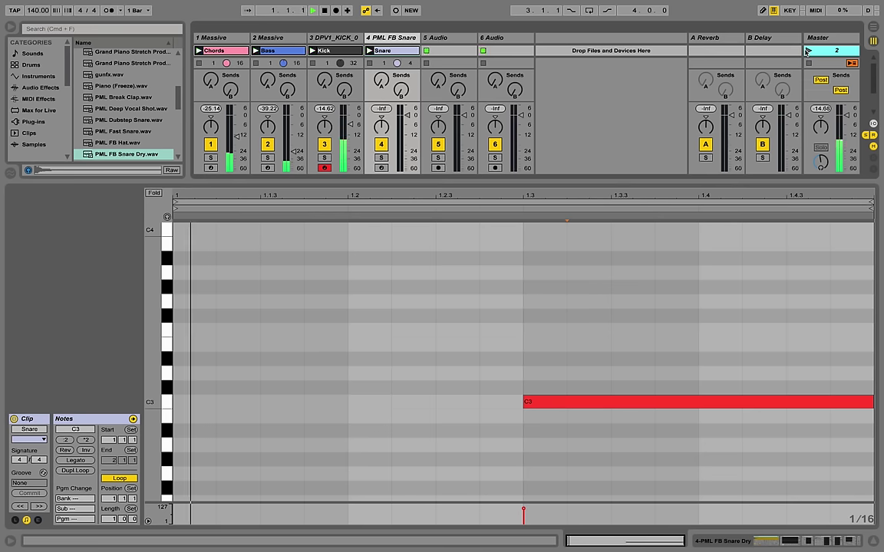
pyautogui.moveTo(411, 116); pyautogui.dragTo(409, 132)
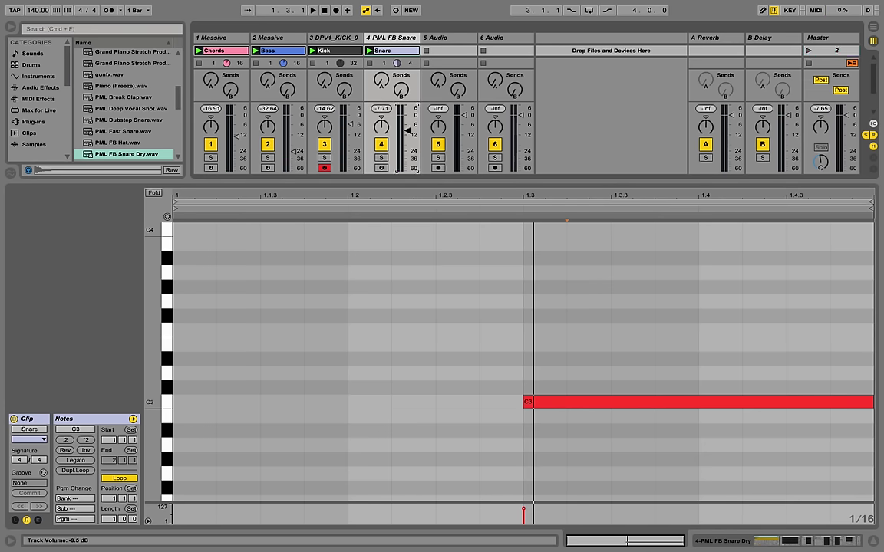
pyautogui.click(807, 50)
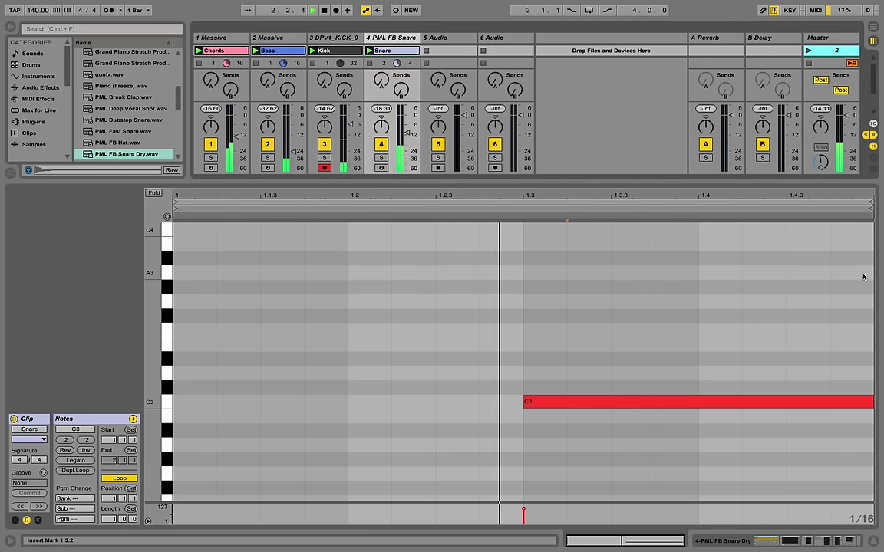
pyautogui.click(875, 541)
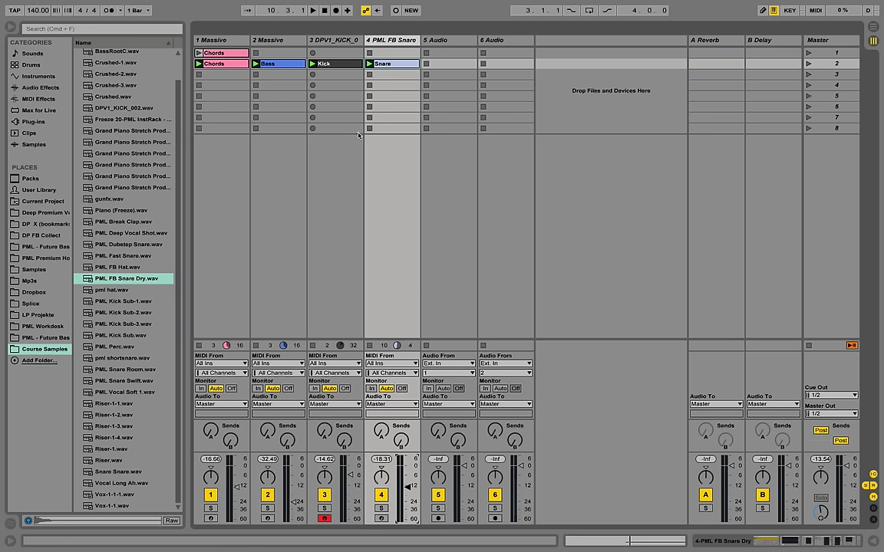
# - Insert a MIDI track after the 2 Massive bass track and load the Massive plug-in onto it
pyautogui.click(283, 41)
pyautogui.rightClick(283, 40)
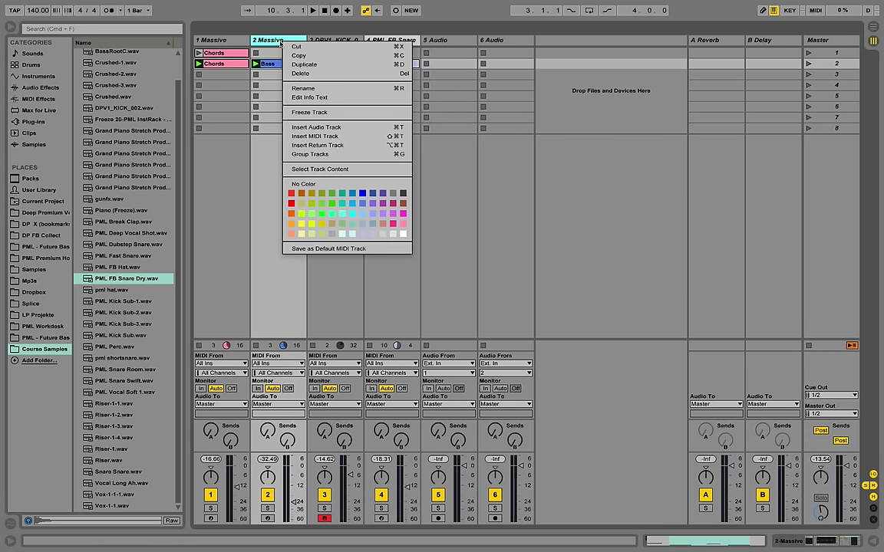
pyautogui.click(339, 135)
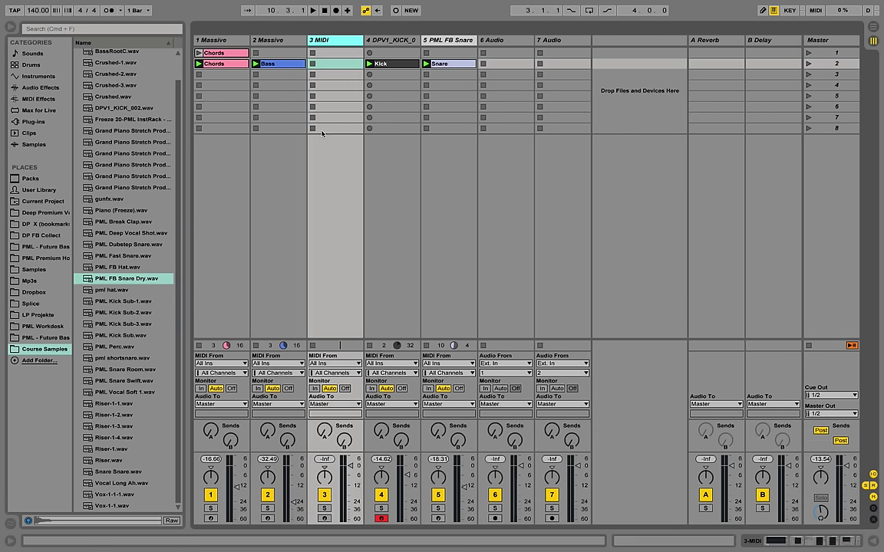
pyautogui.click(42, 121)
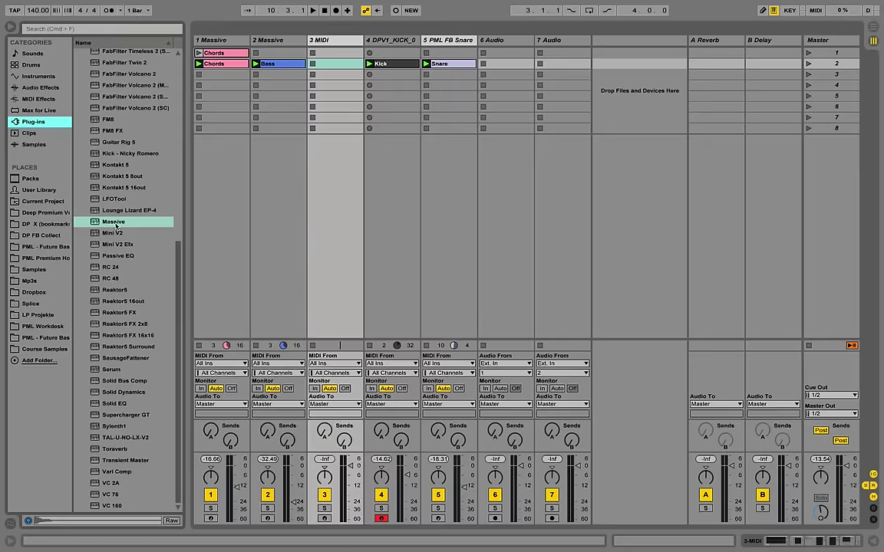
pyautogui.moveTo(115, 222); pyautogui.dragTo(322, 70)
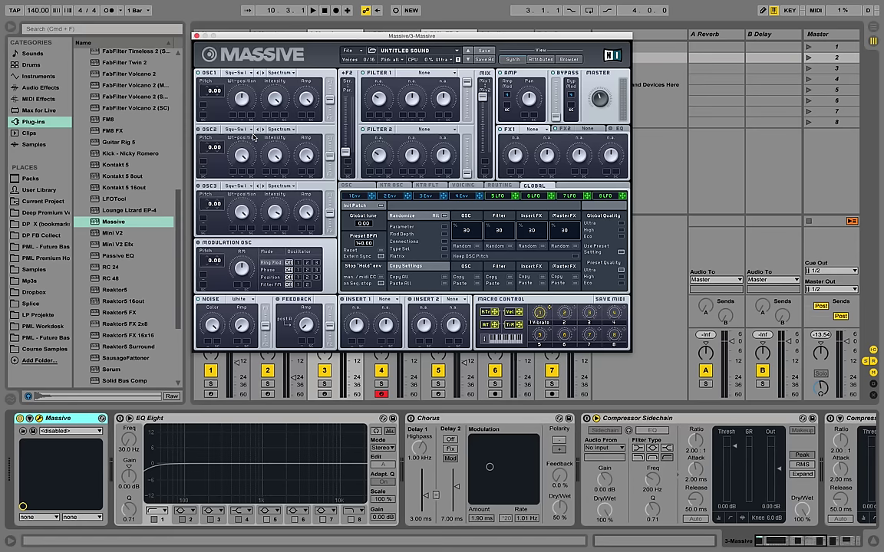
# - Arm the new 3 Massive track for recording and lower its volume to about -12.4 dB
pyautogui.click(326, 396)
pyautogui.moveTo(349, 41); pyautogui.dragTo(574, 62)
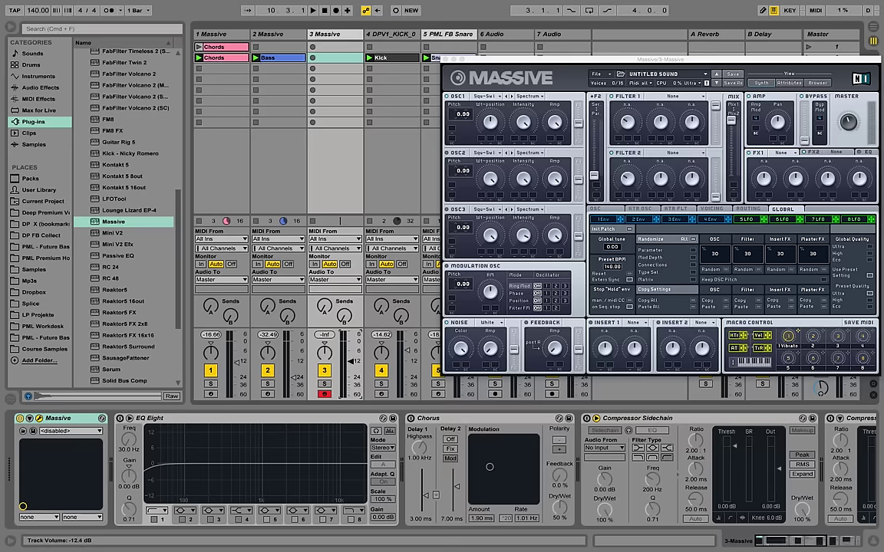
pyautogui.moveTo(492, 62); pyautogui.dragTo(317, 56)
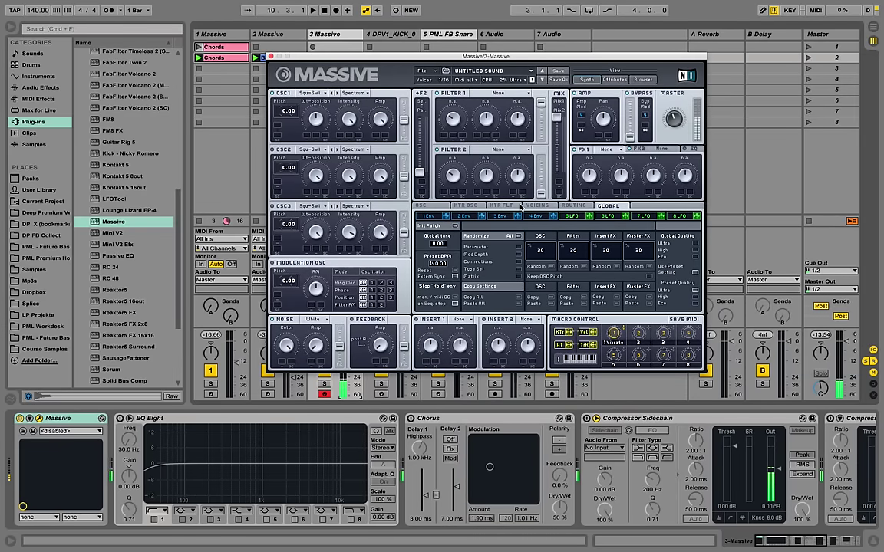
# - On the 3 Massive track, enable EQ Eight with band 1's low cut at 491 Hz and enable Chorus at 87% Dry/Wet
pyautogui.click(120, 419)
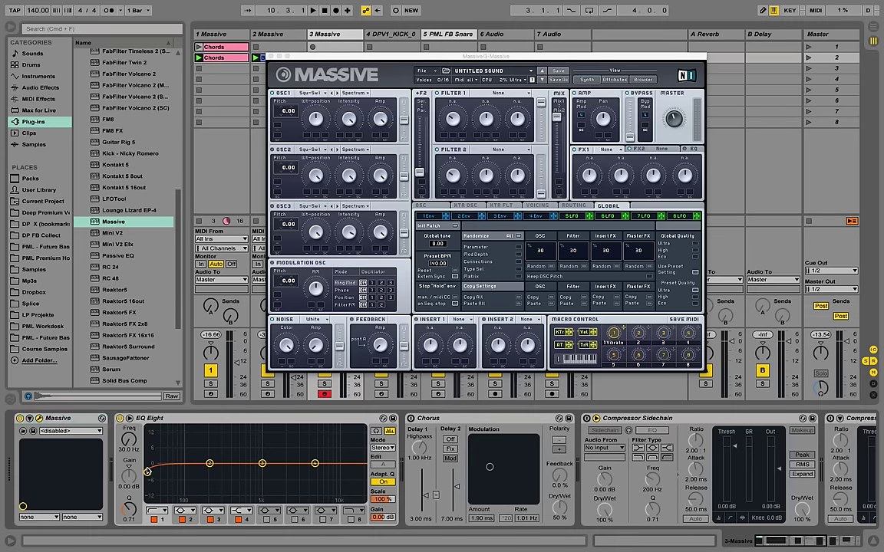
pyautogui.moveTo(149, 473); pyautogui.dragTo(238, 474)
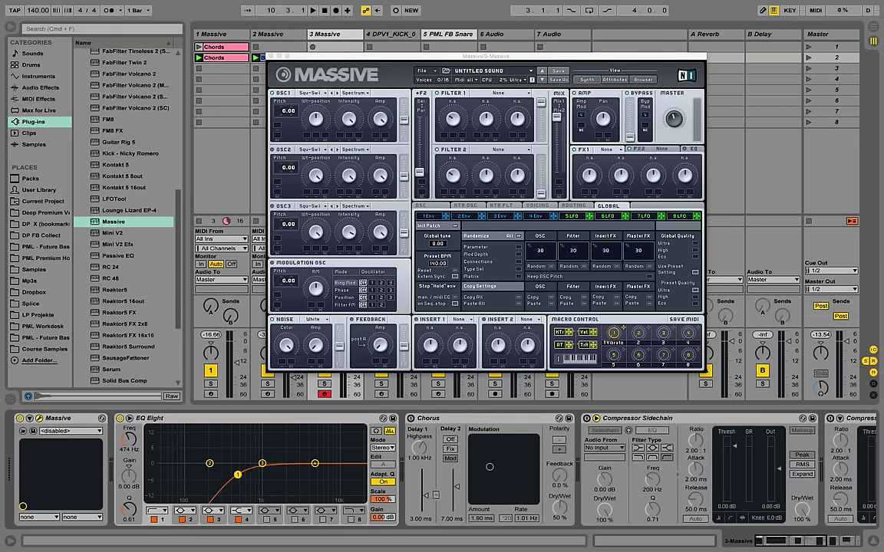
pyautogui.click(39, 87)
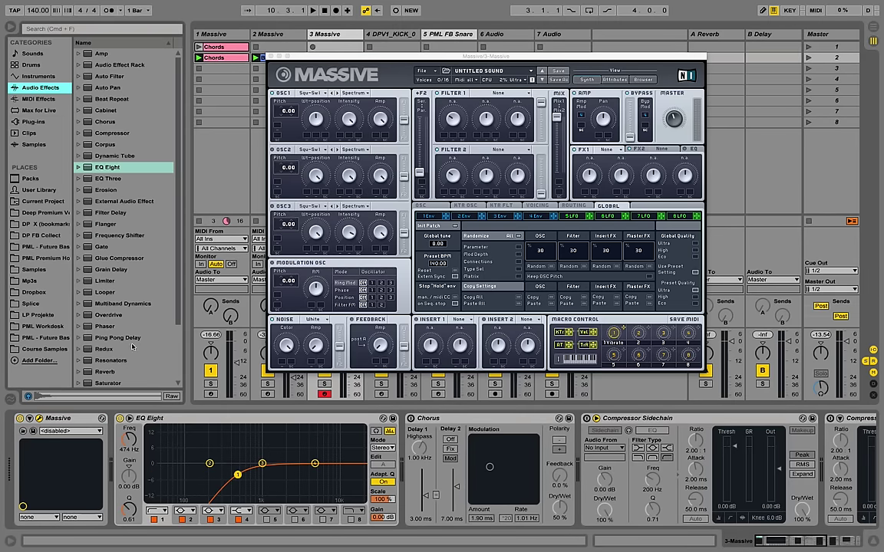
pyautogui.moveTo(237, 474); pyautogui.dragTo(239, 477)
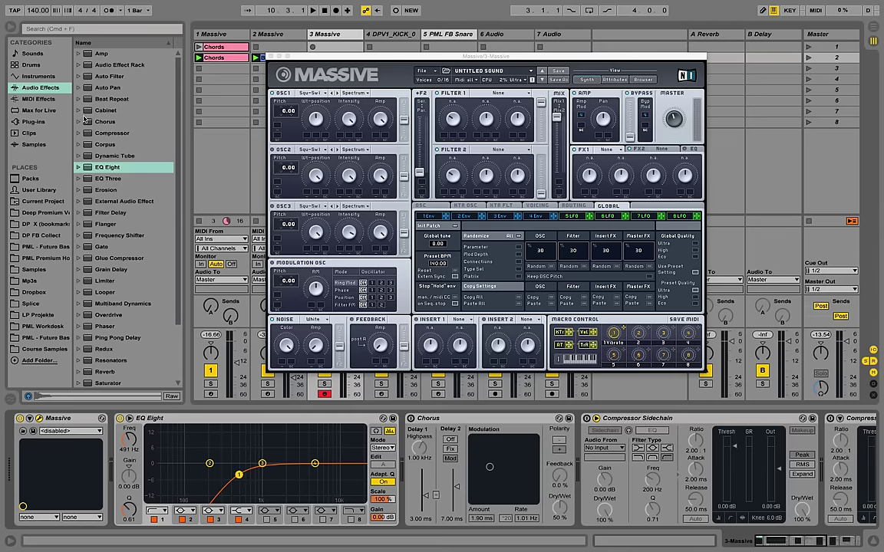
pyautogui.click(99, 121)
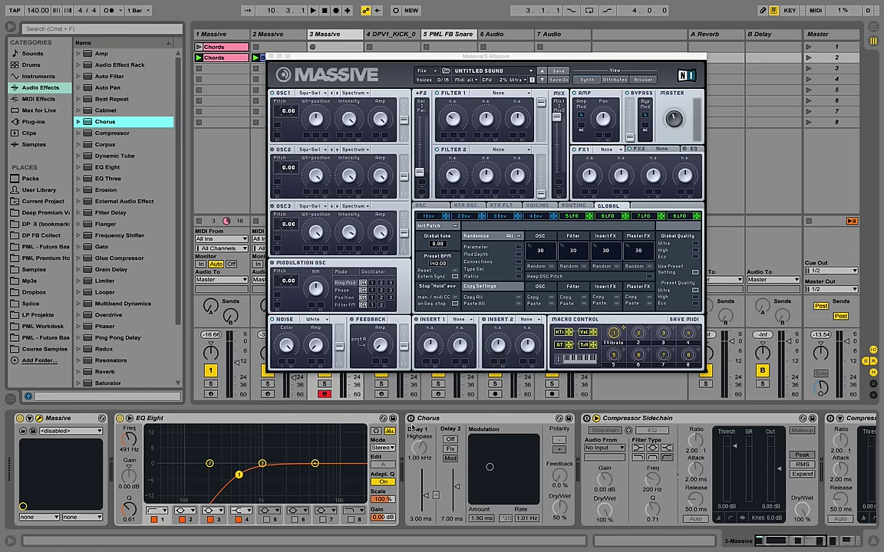
pyautogui.moveTo(413, 428); pyautogui.dragTo(412, 425)
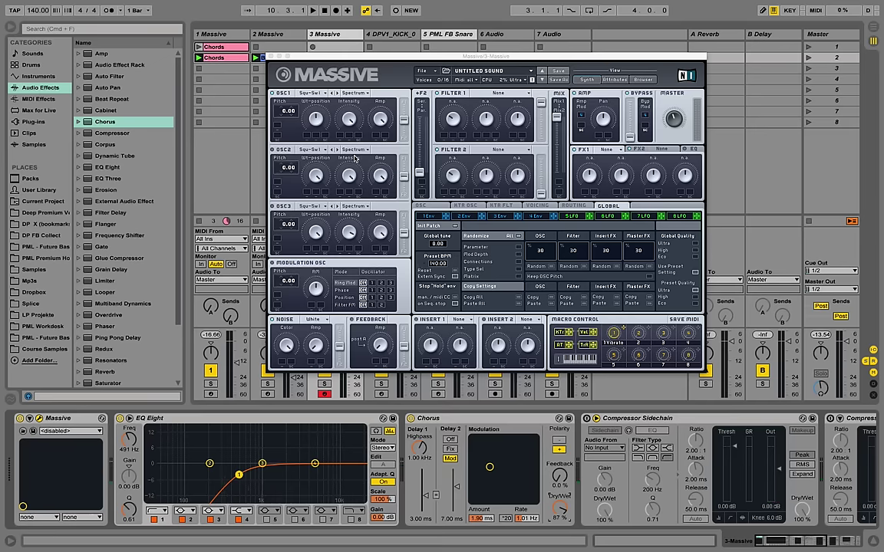
# - Add an Arpeggiator MIDI effect before Massive on the 3 Massive track
pyautogui.click(48, 99)
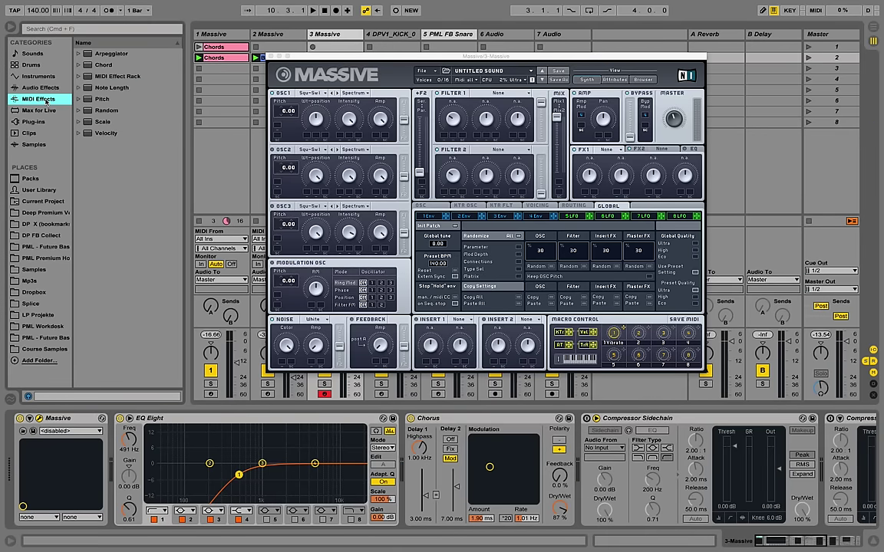
pyautogui.click(118, 55)
pyautogui.moveTo(120, 56); pyautogui.dragTo(60, 429)
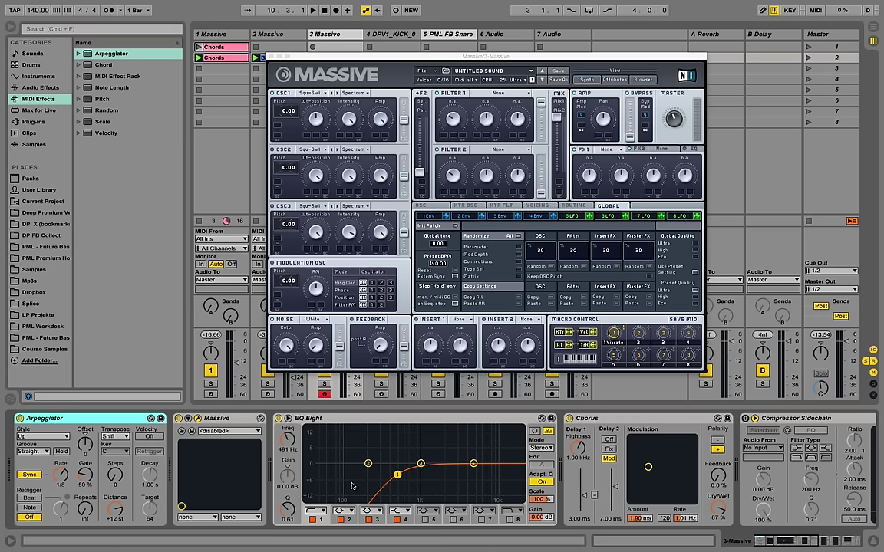
# - Copy the second-row Chords clip from the 1 Massive track into the same row of the 3 Massive track
pyautogui.moveTo(275, 56); pyautogui.dragTo(317, 89)
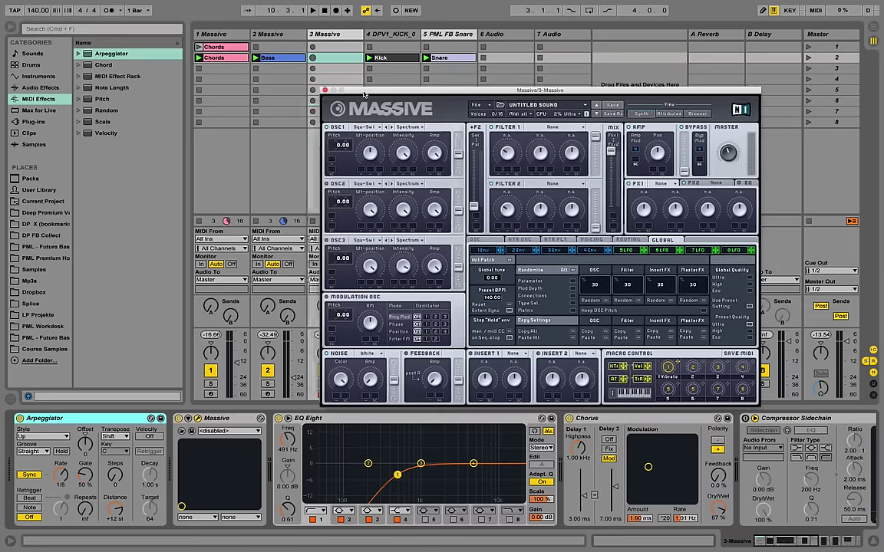
pyautogui.click(220, 59)
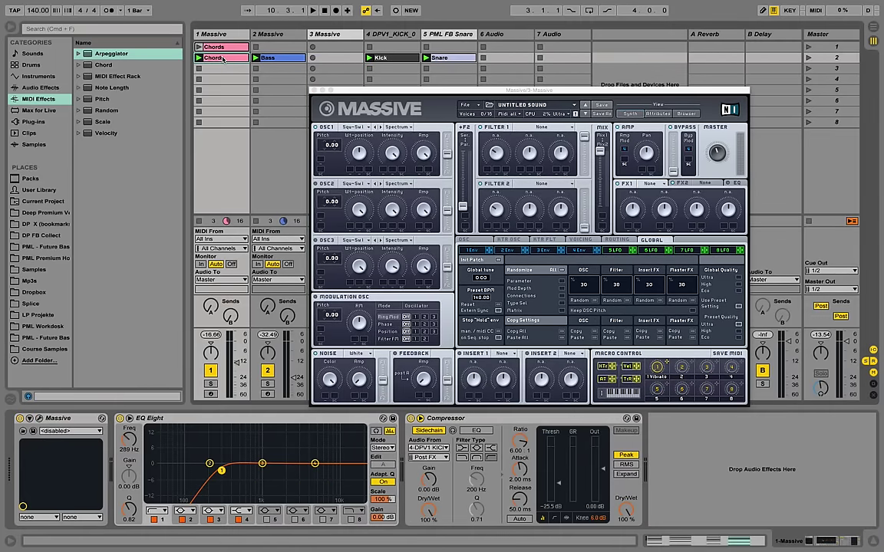
pyautogui.click(215, 58)
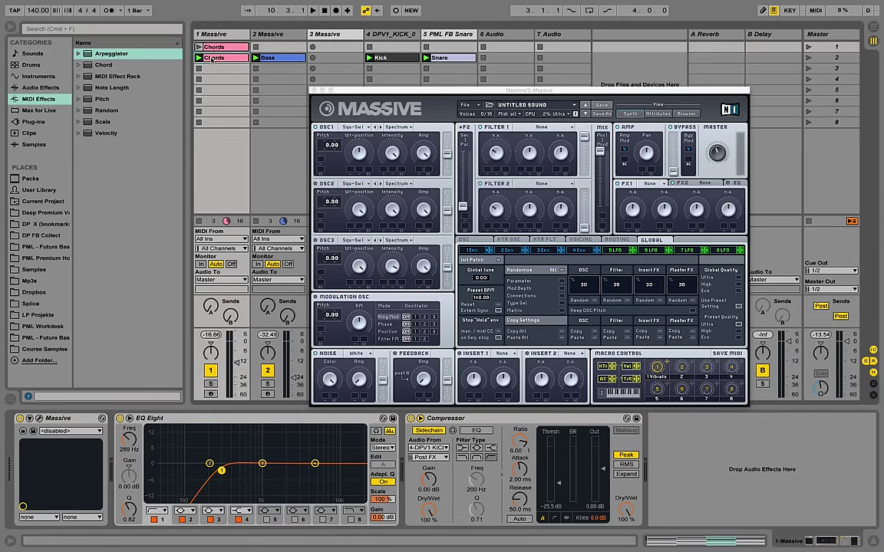
pyautogui.moveTo(215, 59); pyautogui.dragTo(347, 60)
# - Rename the copied clip on the 3 Massive track as Arp and colour it purple
pyautogui.rightClick(340, 60)
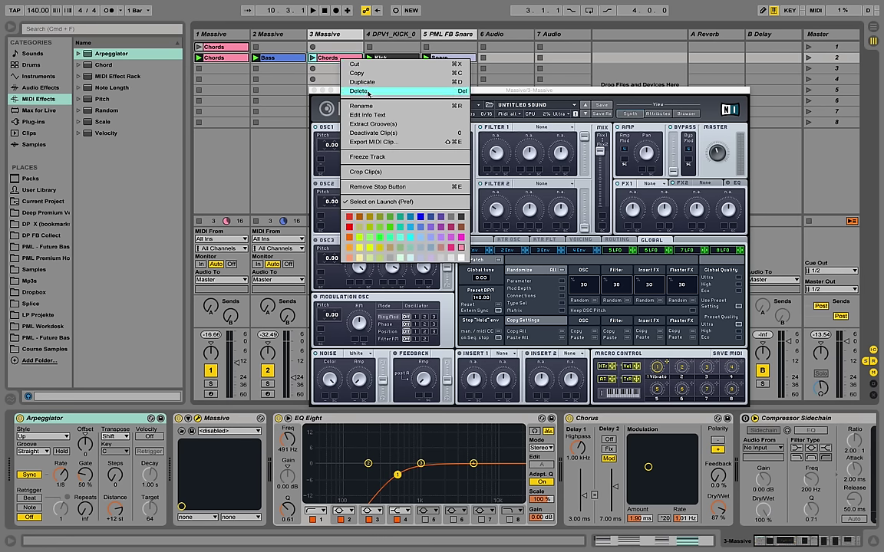
pyautogui.click(369, 111)
pyautogui.write('Arp')
pyautogui.press('Return')
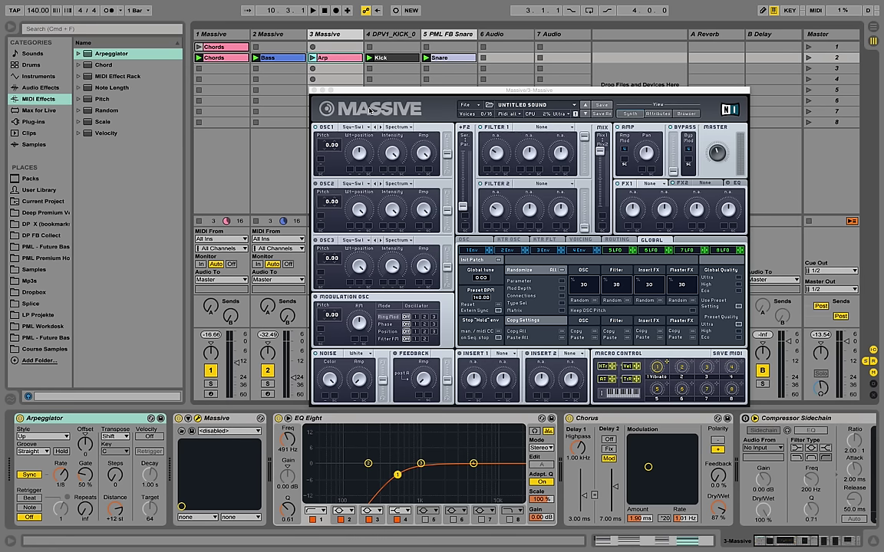
pyautogui.rightClick(343, 60)
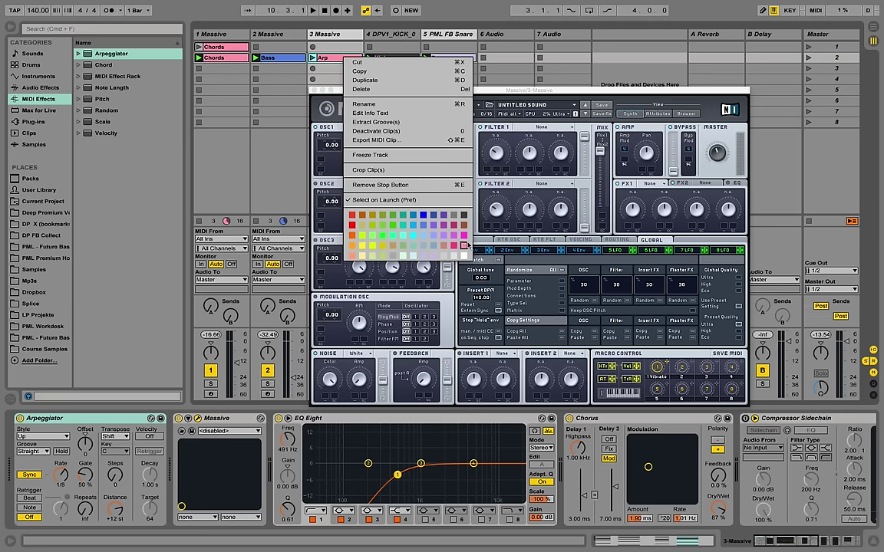
pyautogui.click(442, 226)
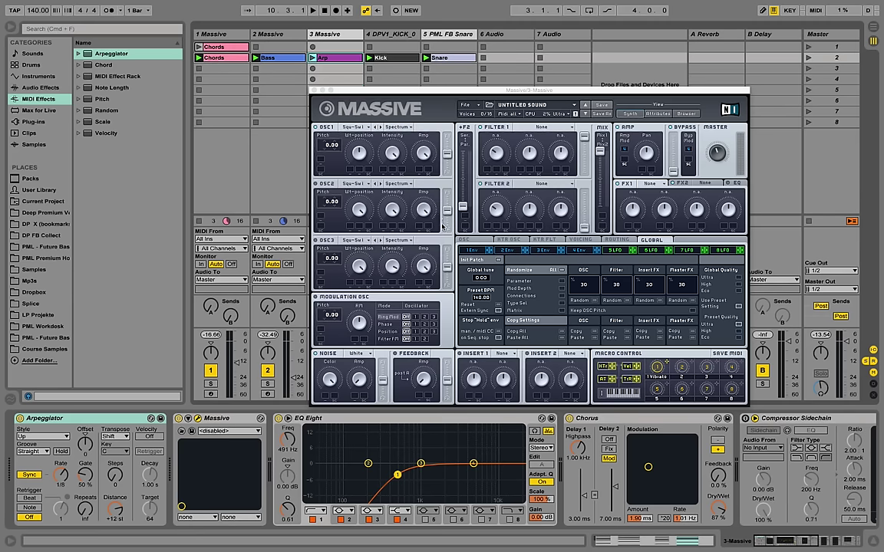
# - Open the Arp clip's notes, close the Massive window and apply Legato to all of the clip's notes
pyautogui.doubleClick(335, 61)
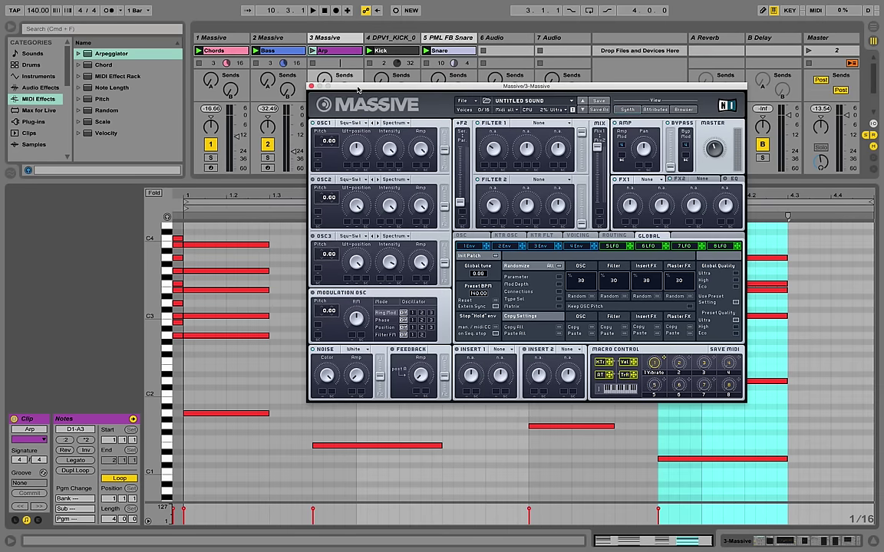
pyautogui.click(311, 86)
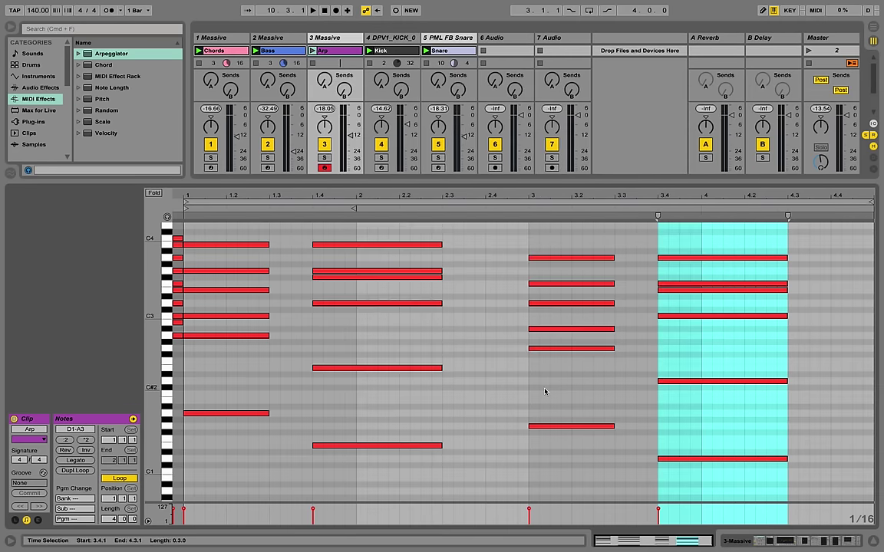
pyautogui.click(749, 356)
pyautogui.moveTo(841, 242); pyautogui.dragTo(248, 477)
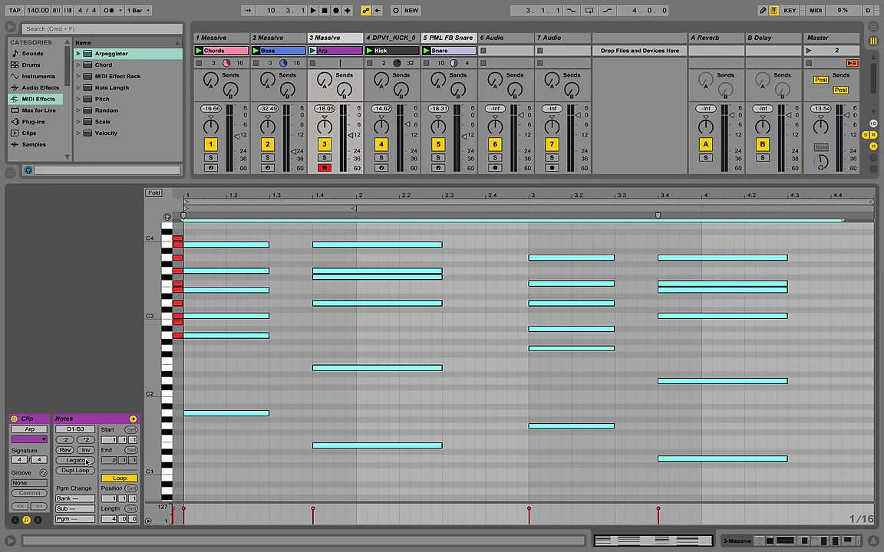
pyautogui.click(87, 463)
pyautogui.click(615, 366)
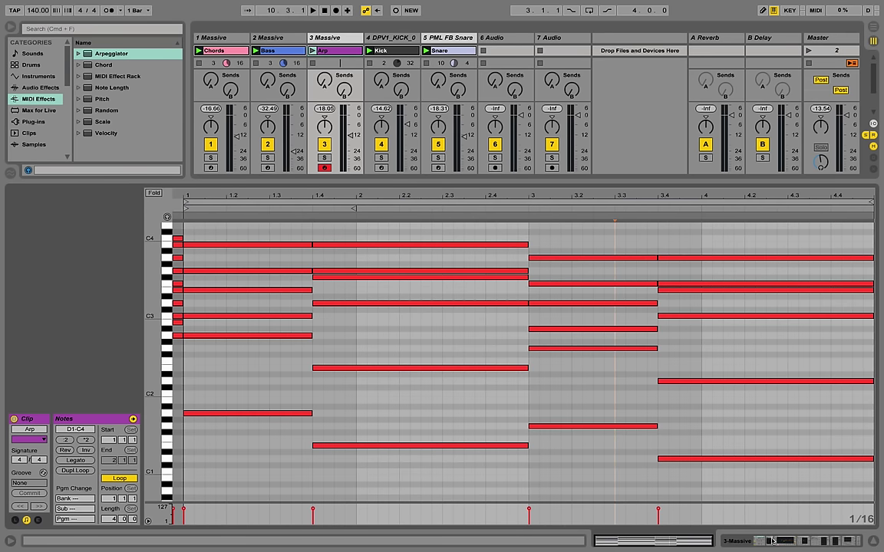
# - Solo the 3 Massive track and play the Arp clip, turning the Arpeggiator off and on again to compare the sound
pyautogui.click(832, 534)
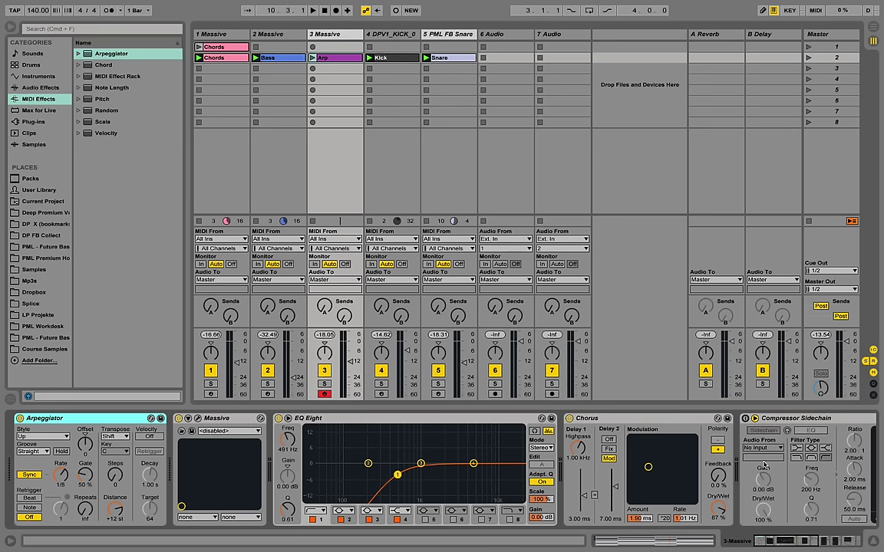
pyautogui.click(324, 384)
pyautogui.press('space')
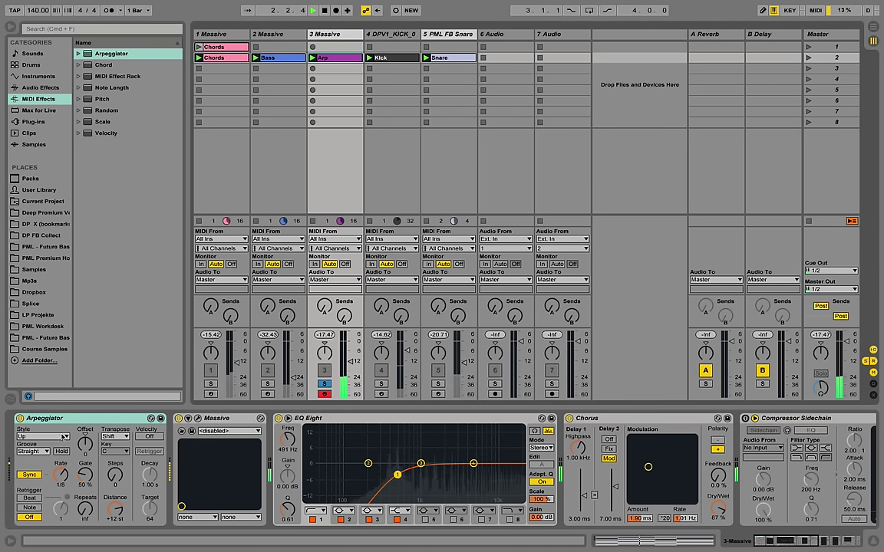
pyautogui.click(19, 418)
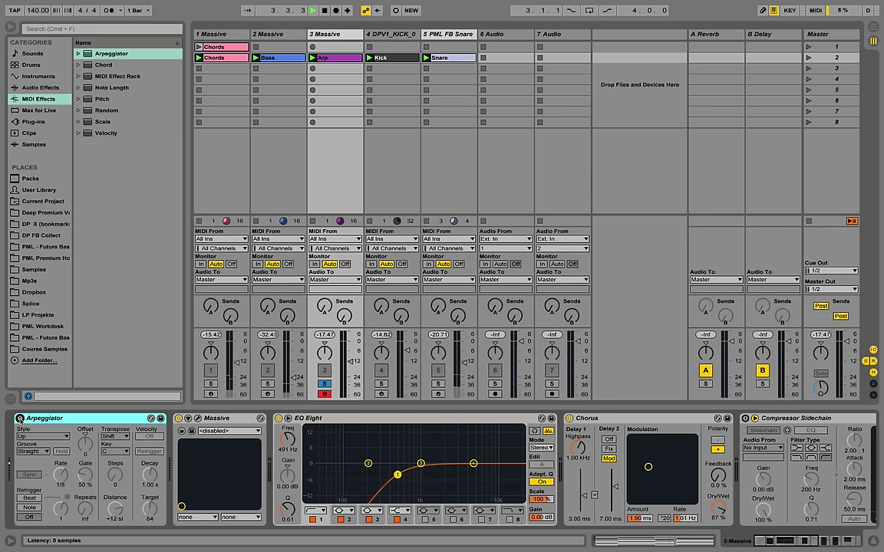
pyautogui.click(19, 418)
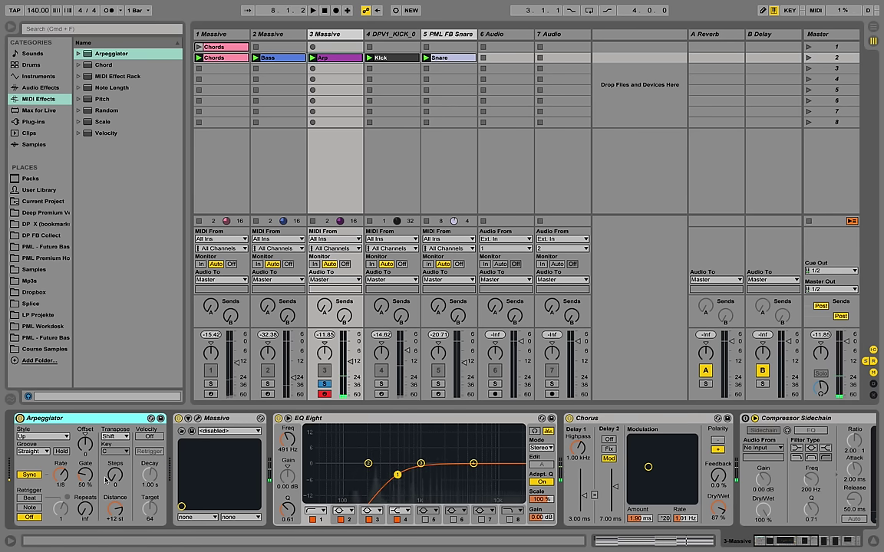
# - Set the Arpeggiator's rate to 1/16 and style to Up & Down, raise its Steps and audition the pattern
pyautogui.click(60, 476)
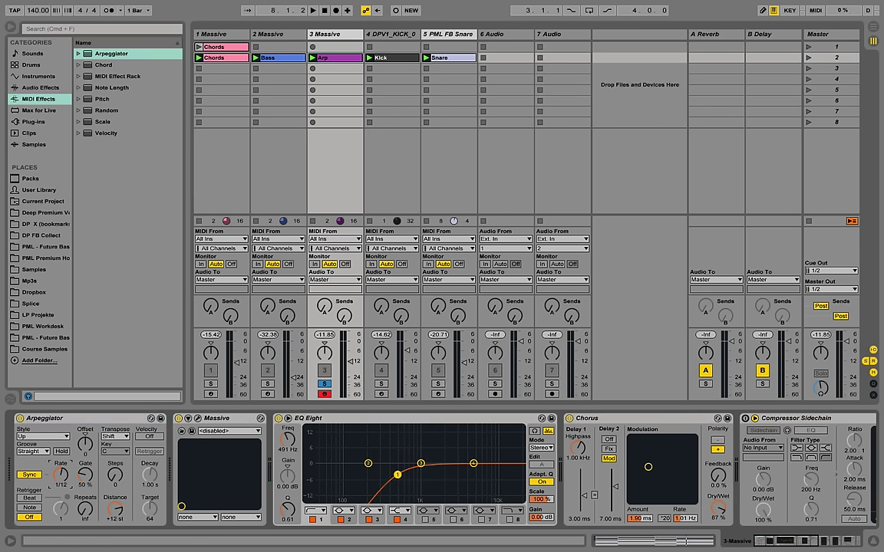
pyautogui.press('space')
pyautogui.click(61, 440)
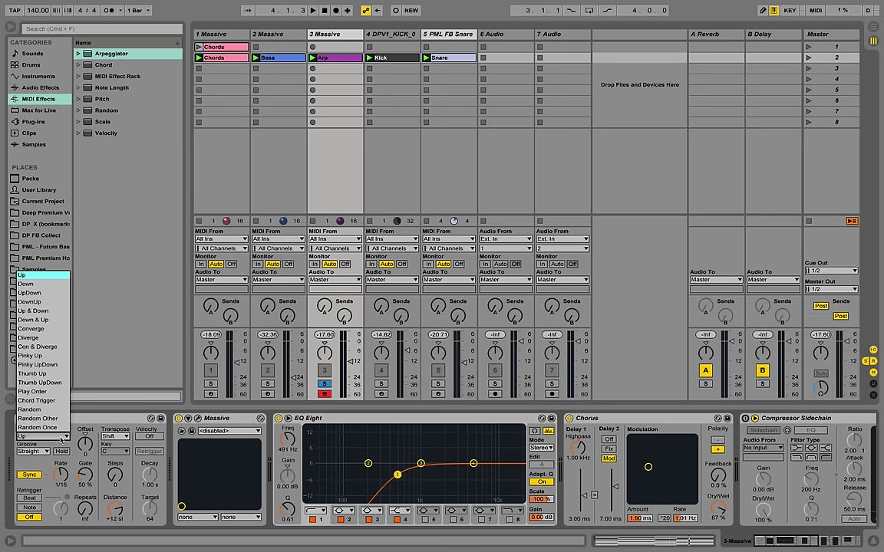
pyautogui.click(53, 312)
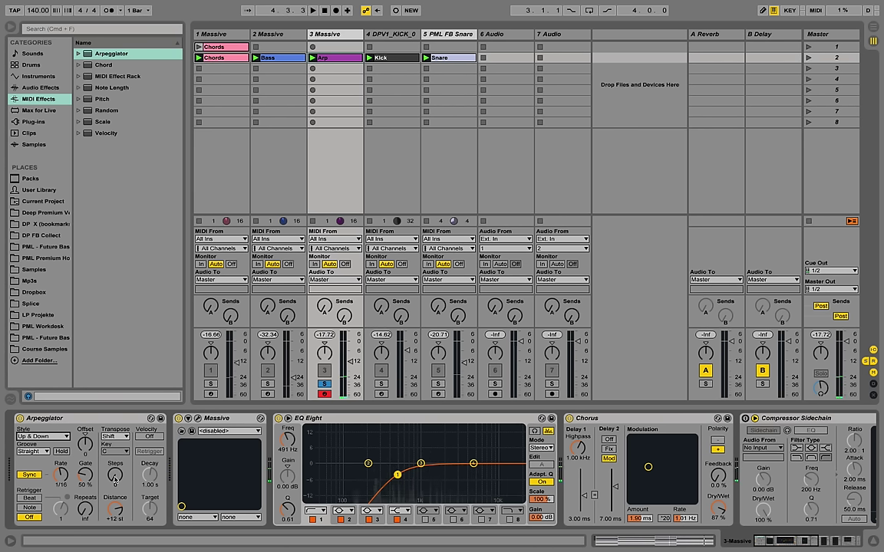
pyautogui.press('space')
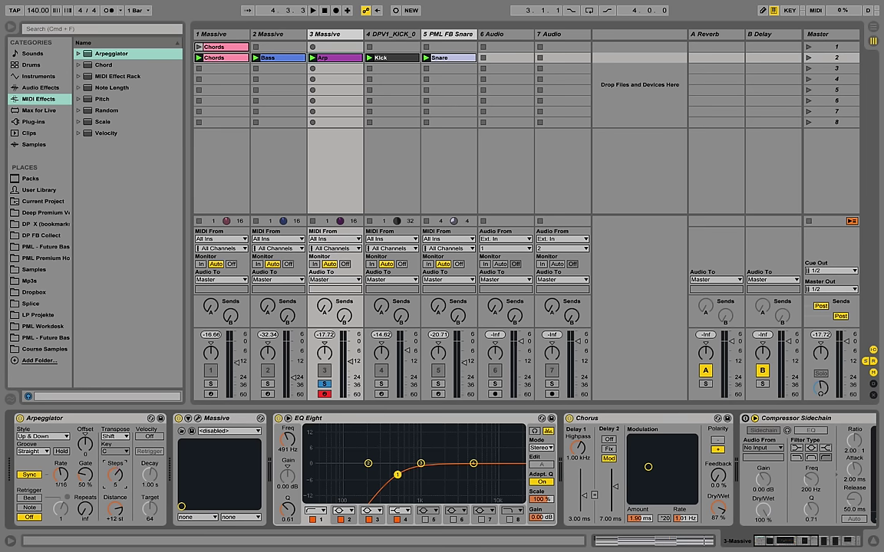
pyautogui.press('space')
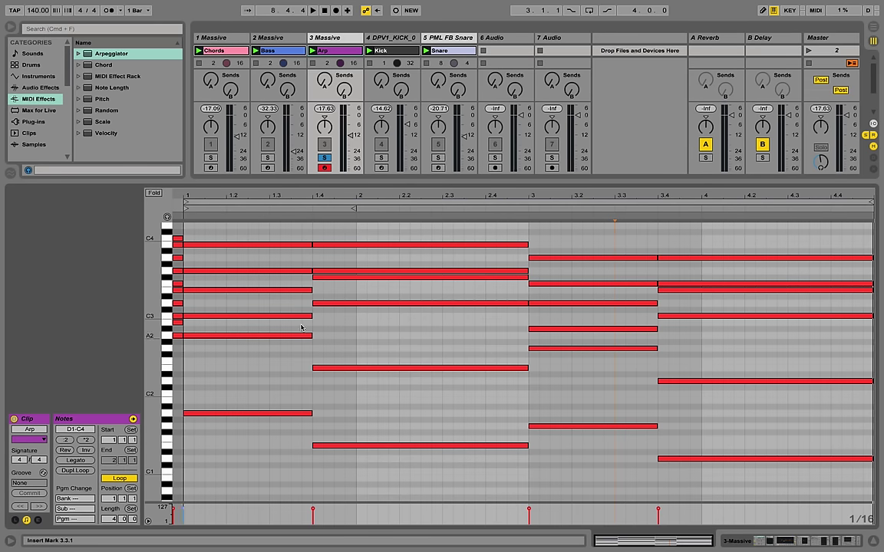
# - Transpose all notes in the Arp clip up one octave and play the result
pyautogui.scroll(2, 283, 307)
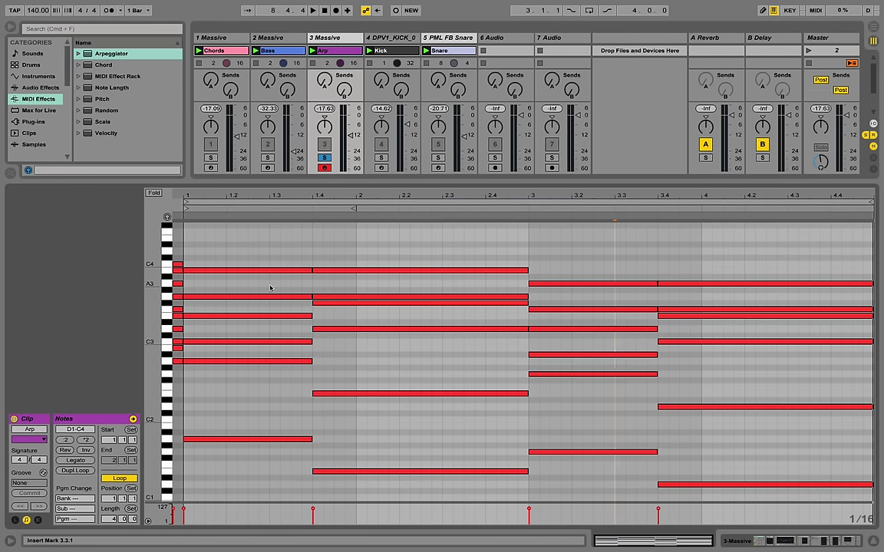
pyautogui.moveTo(150, 321); pyautogui.dragTo(140, 323)
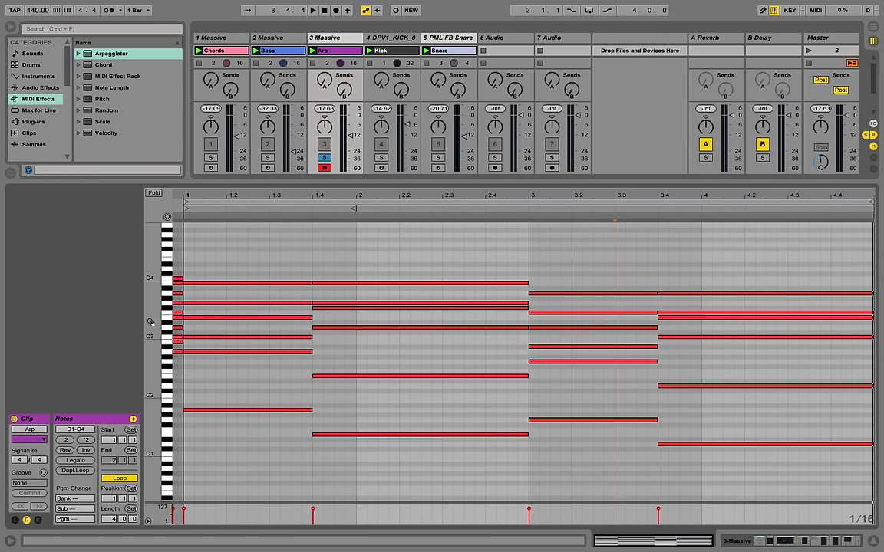
pyautogui.moveTo(239, 260); pyautogui.dragTo(881, 490)
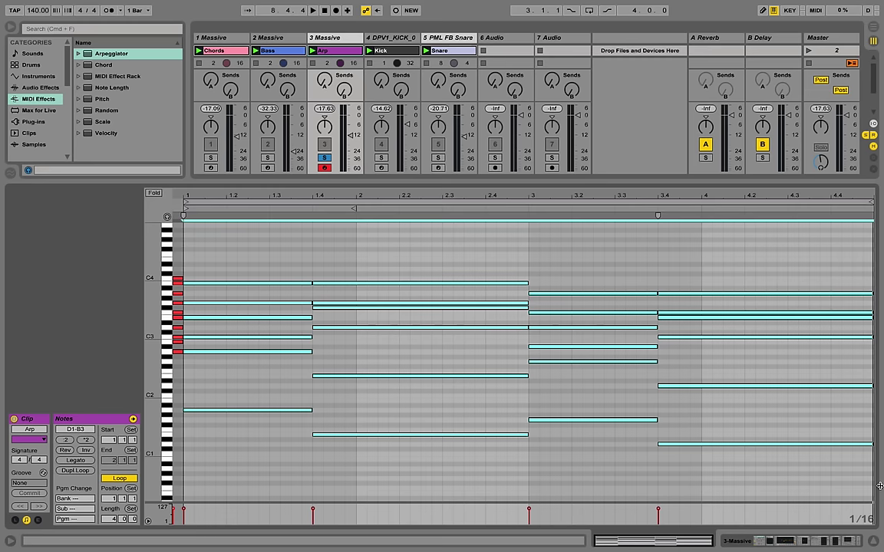
pyautogui.press('space')
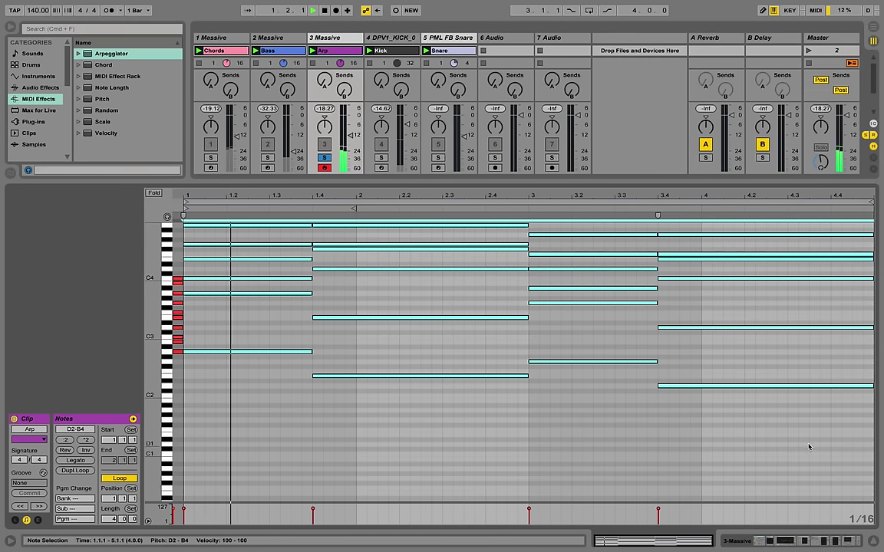
pyautogui.hotkey('shift', 'Up')
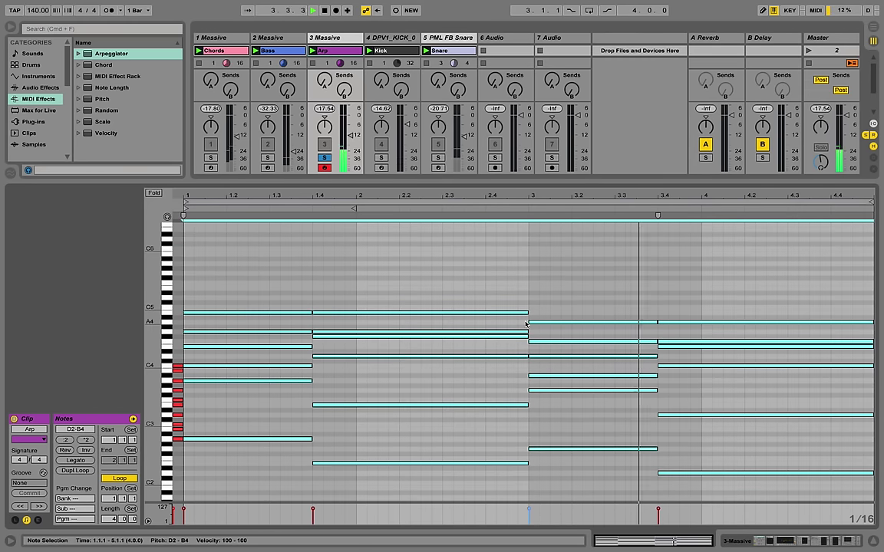
# - Return to the 3 Massive device chain and raise EQ Eight band 1's low cut to 671 Hz
pyautogui.hotkey('shift', 'Tab')
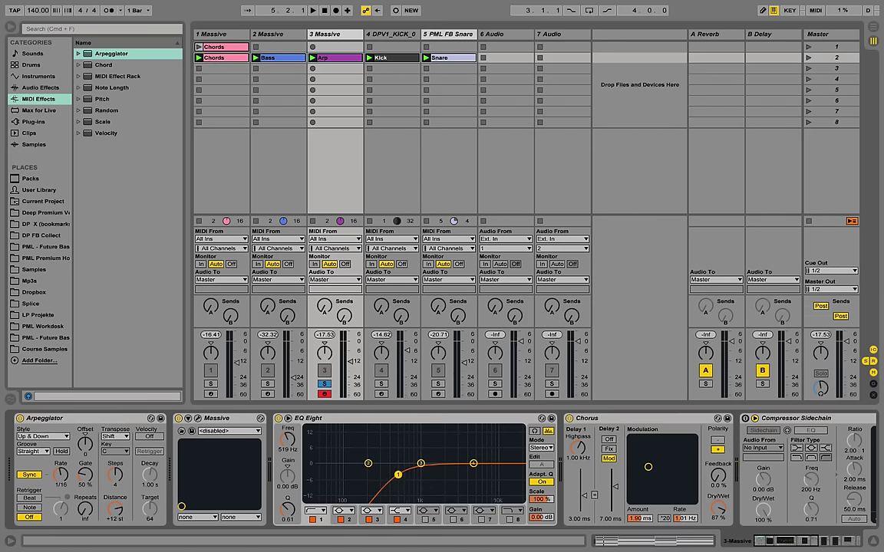
pyautogui.moveTo(397, 475); pyautogui.dragTo(408, 474)
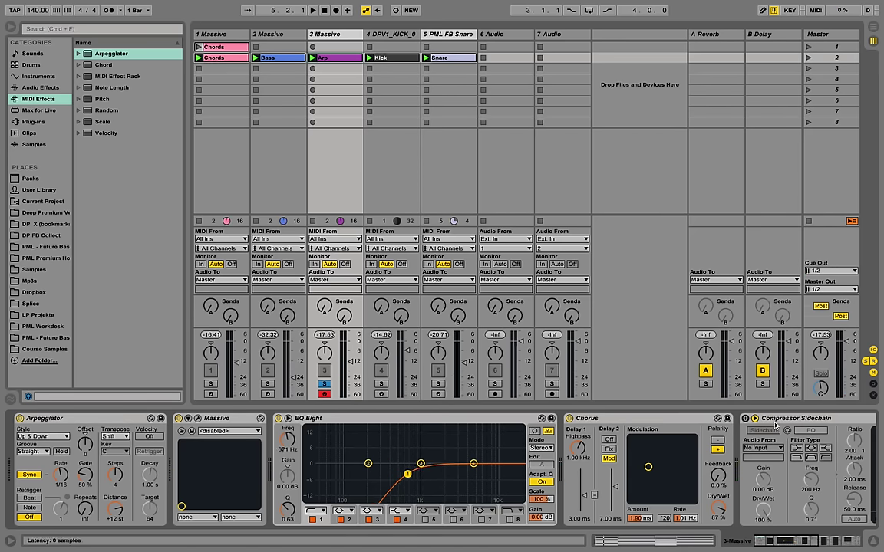
# - Copy the kick-sidechained Compressor from the 2 Massive track to directly after Chorus on the 3 Massive track and play it
pyautogui.moveTo(800, 545); pyautogui.dragTo(823, 543)
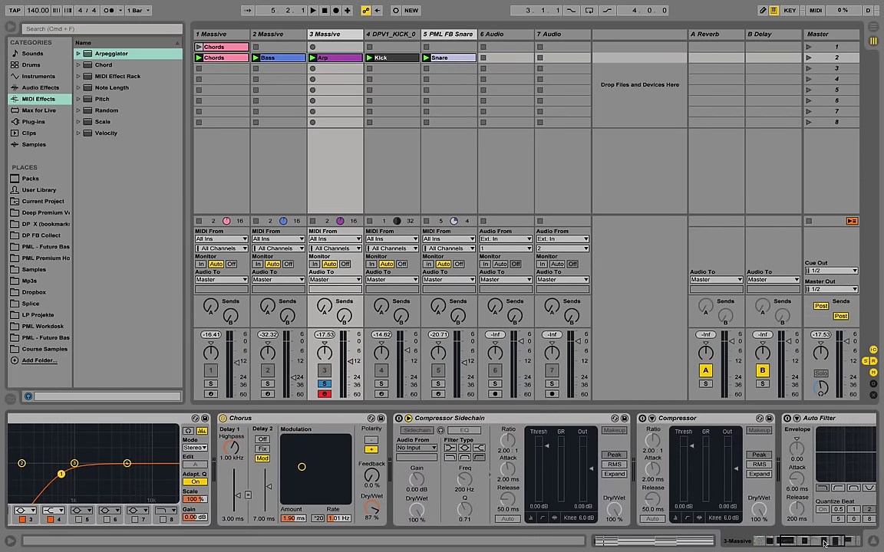
pyautogui.click(274, 35)
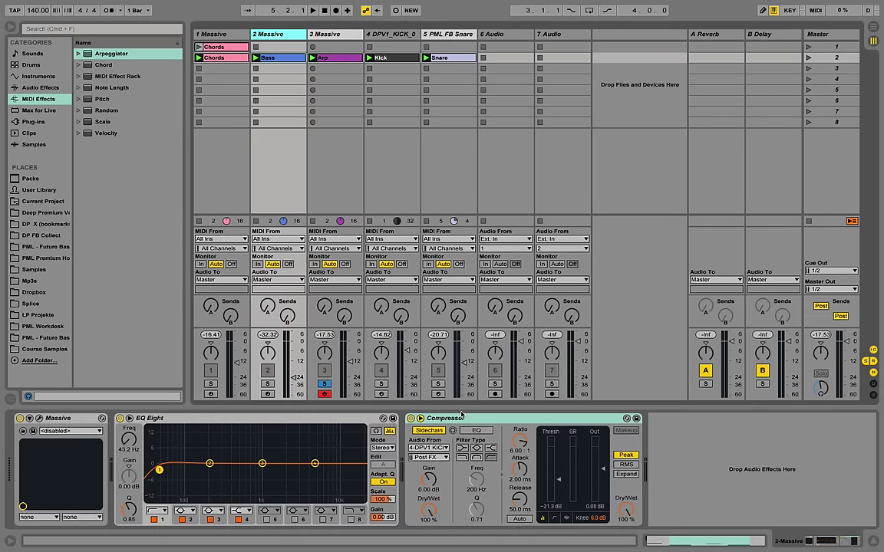
pyautogui.click(267, 58)
pyautogui.click(456, 418)
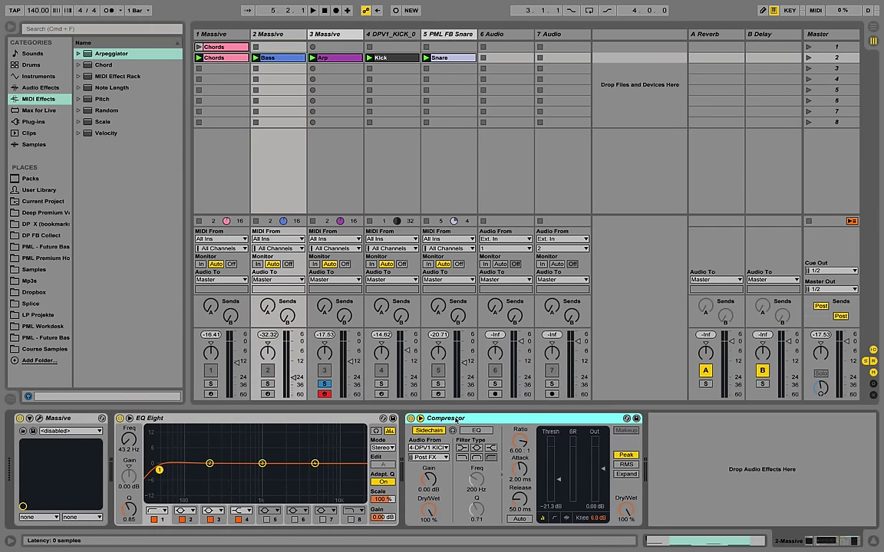
pyautogui.click(333, 35)
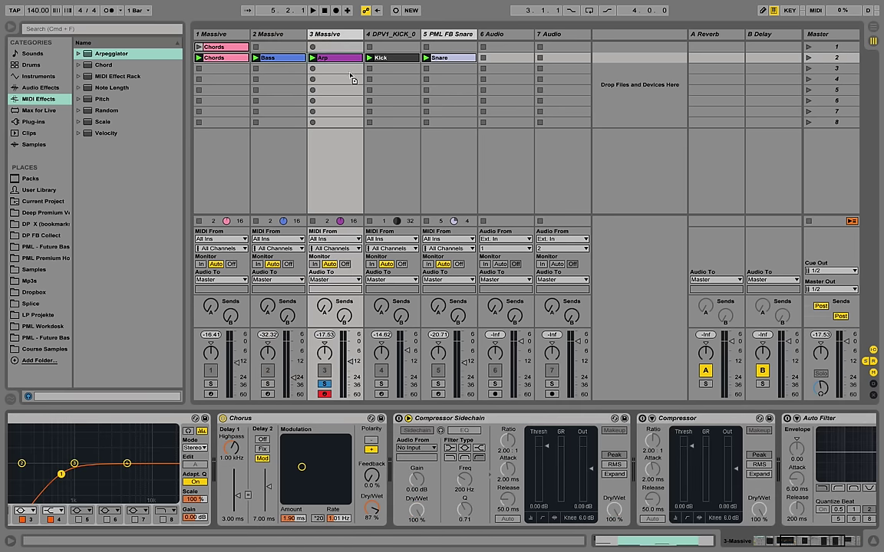
pyautogui.moveTo(675, 418); pyautogui.dragTo(414, 419)
pyautogui.press('space')
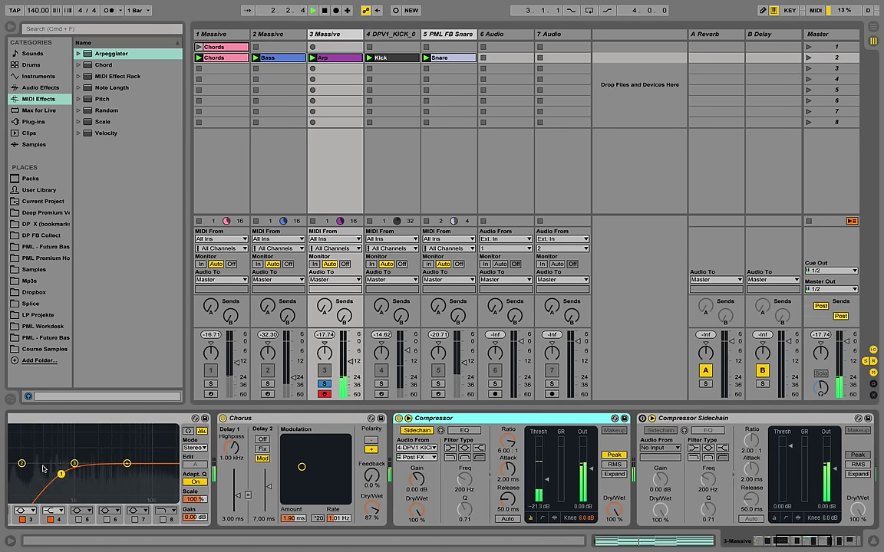
# - Raise the low cut of EQ Eight band 1 on the 3 Massive track to 1.02 kHz and audition the arp
pyautogui.moveTo(60, 474); pyautogui.dragTo(67, 474)
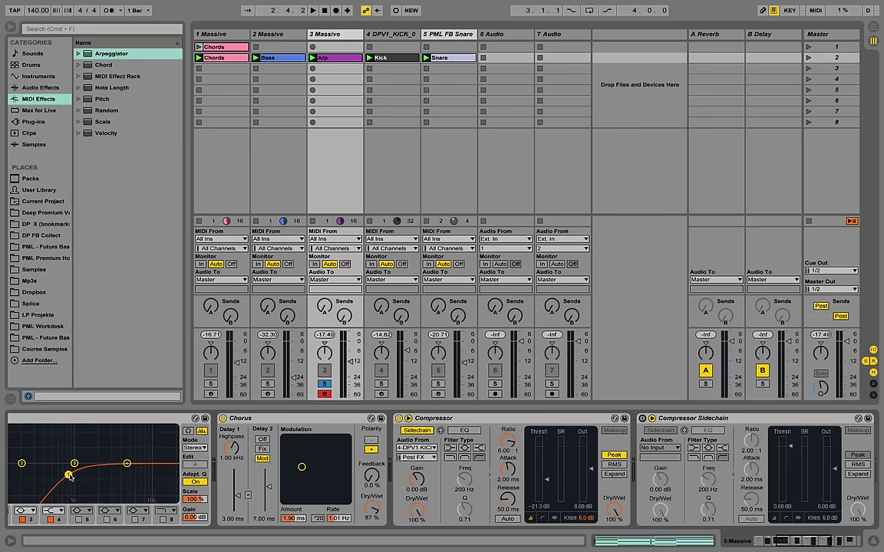
pyautogui.click(770, 541)
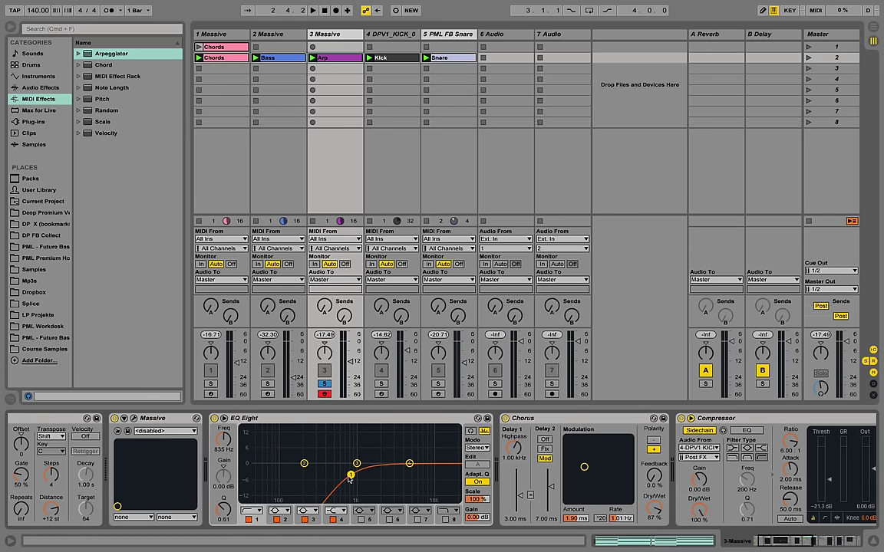
pyautogui.moveTo(349, 477); pyautogui.dragTo(355, 476)
pyautogui.press('space')
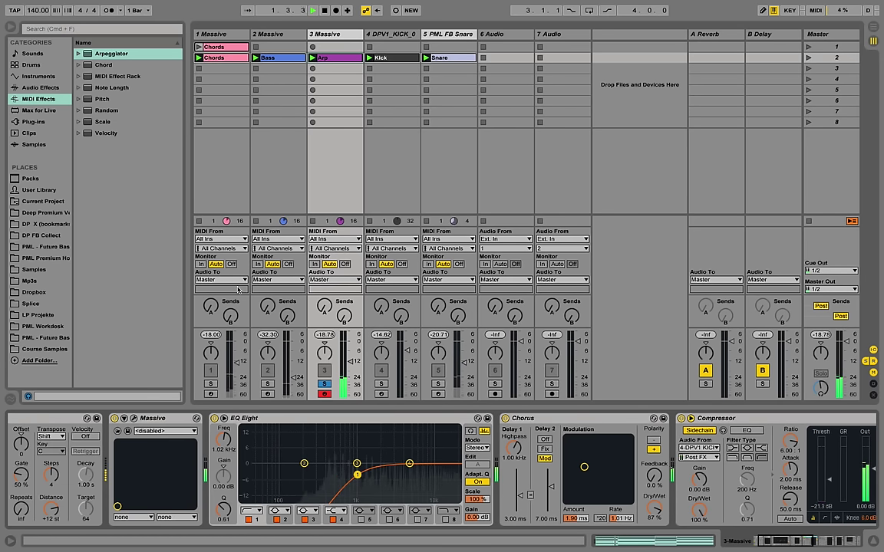
# - Stop playback and insert a Simple Delay between Chorus and Compressor on the 3 Massive track
pyautogui.press('space')
pyautogui.click(40, 88)
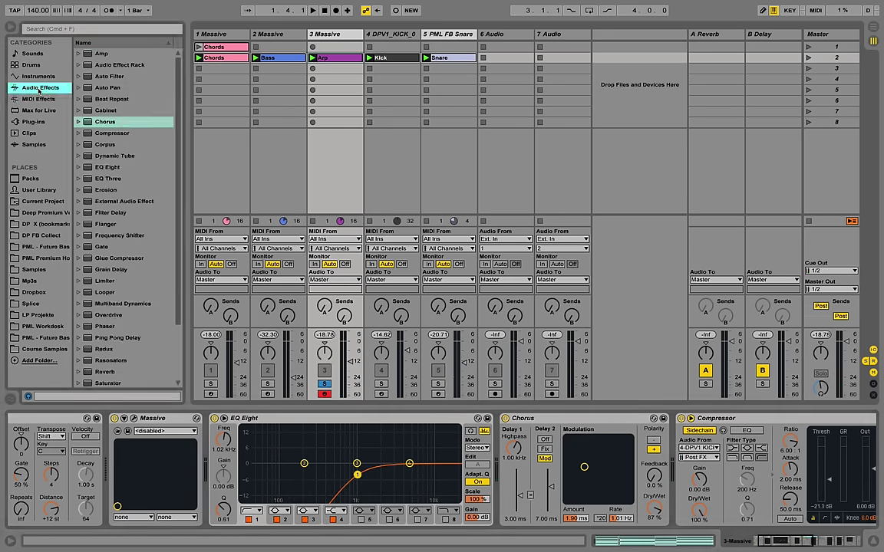
pyautogui.scroll(-5, 139, 249)
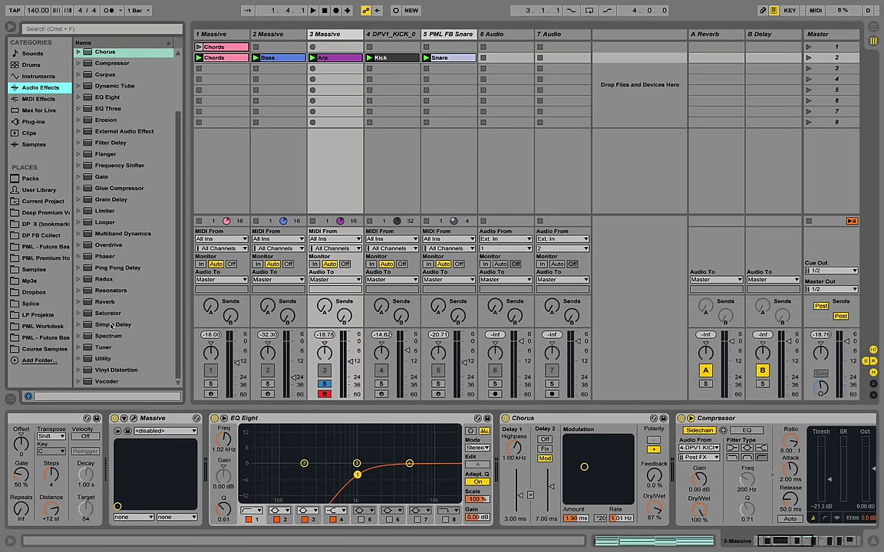
pyautogui.moveTo(111, 326); pyautogui.dragTo(676, 429)
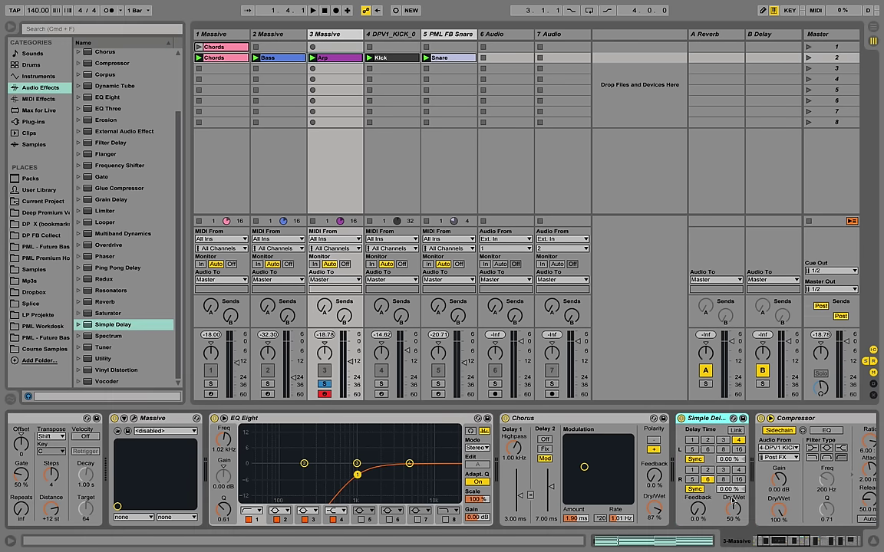
# - Set the Simple Delay's feedback to 23 % and dry/wet to 25 % while listening to the arp
pyautogui.moveTo(698, 509); pyautogui.dragTo(698, 498)
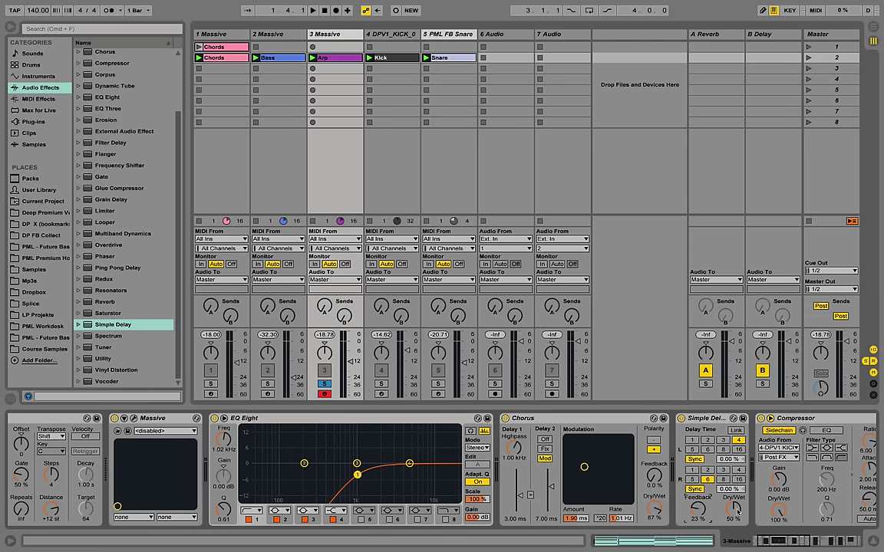
pyautogui.press('space')
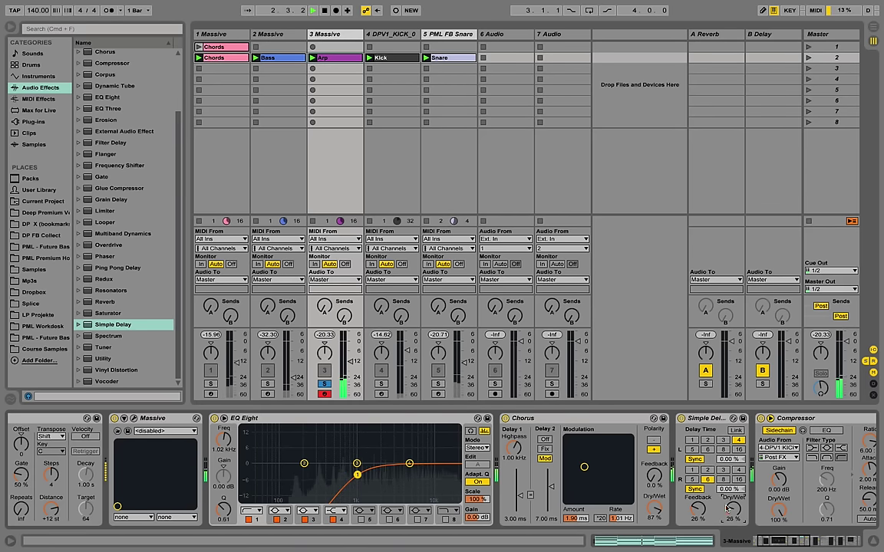
pyautogui.moveTo(698, 509); pyautogui.dragTo(698, 516)
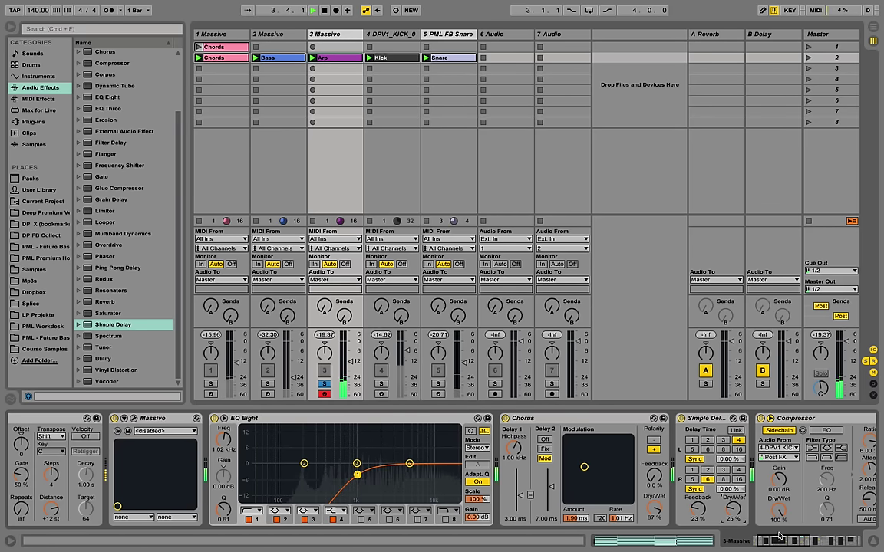
# - Enable band 6 in the 3 Massive track's EQ Eight and set it to -6.56 dB at 4.09 kHz with a Q of 1.58
pyautogui.moveTo(776, 542)
pyautogui.mouseDown()
pyautogui.moveTo(815, 546)
pyautogui.moveTo(786, 545)
pyautogui.mouseUp()
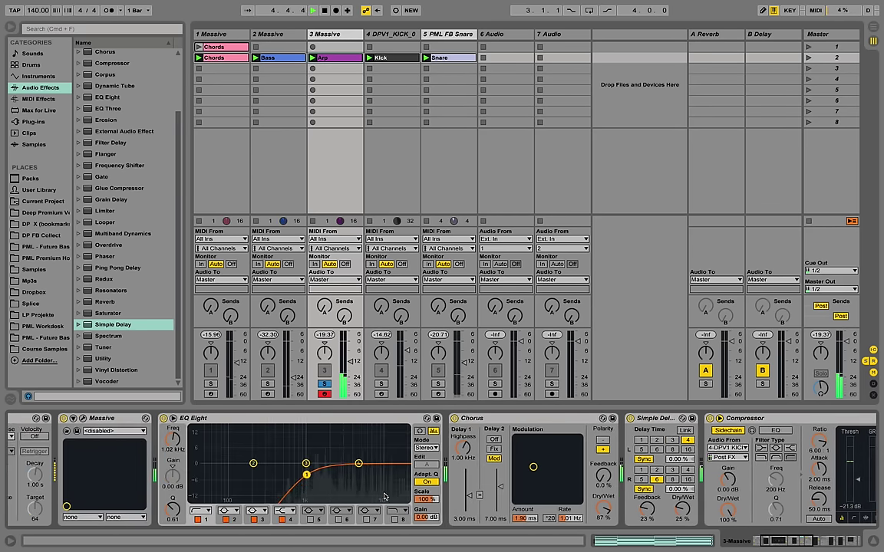
pyautogui.press('space')
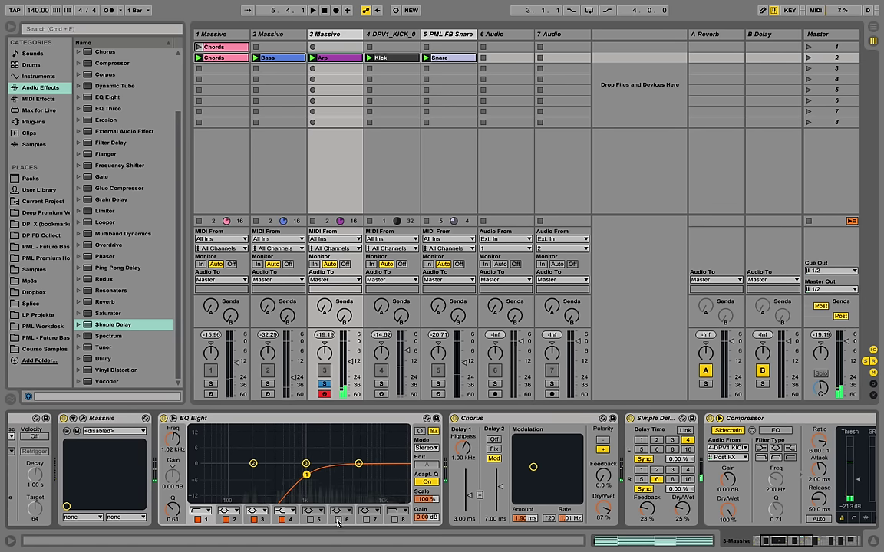
pyautogui.click(337, 520)
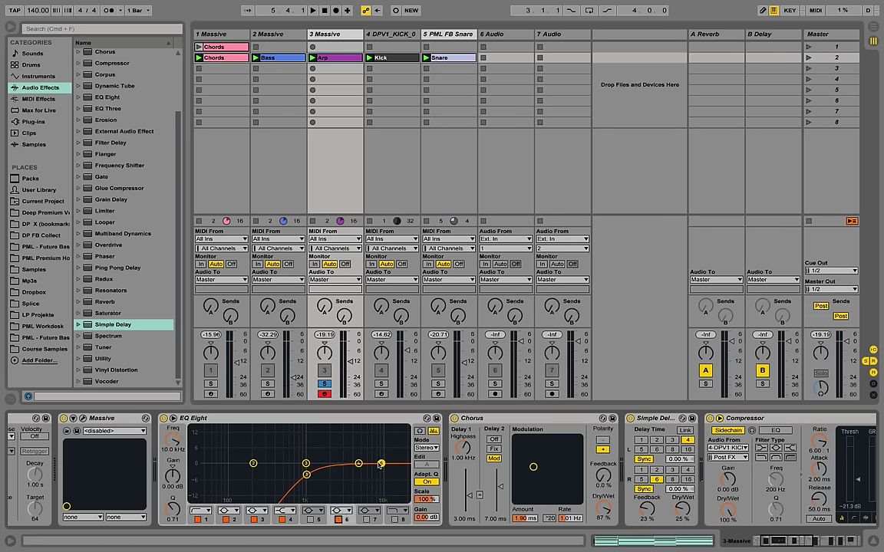
pyautogui.press('space')
pyautogui.moveTo(380, 465); pyautogui.dragTo(352, 430)
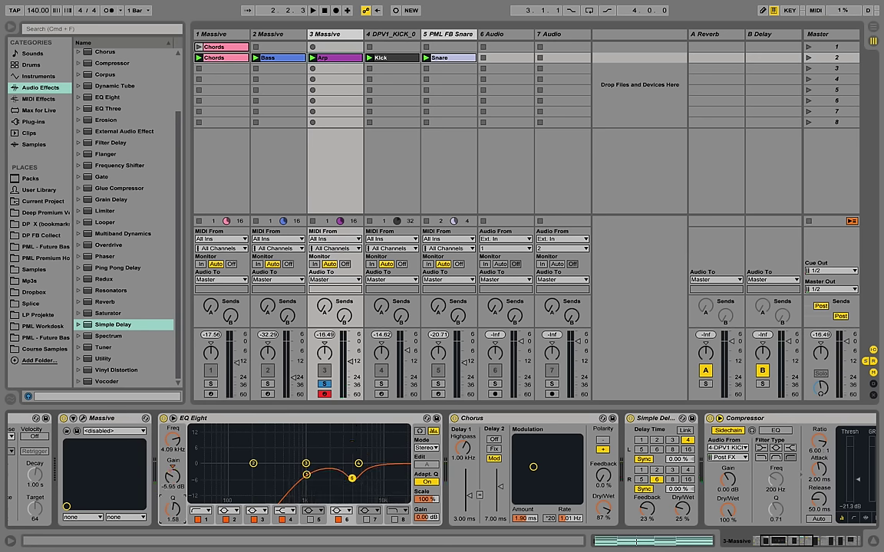
pyautogui.press('space')
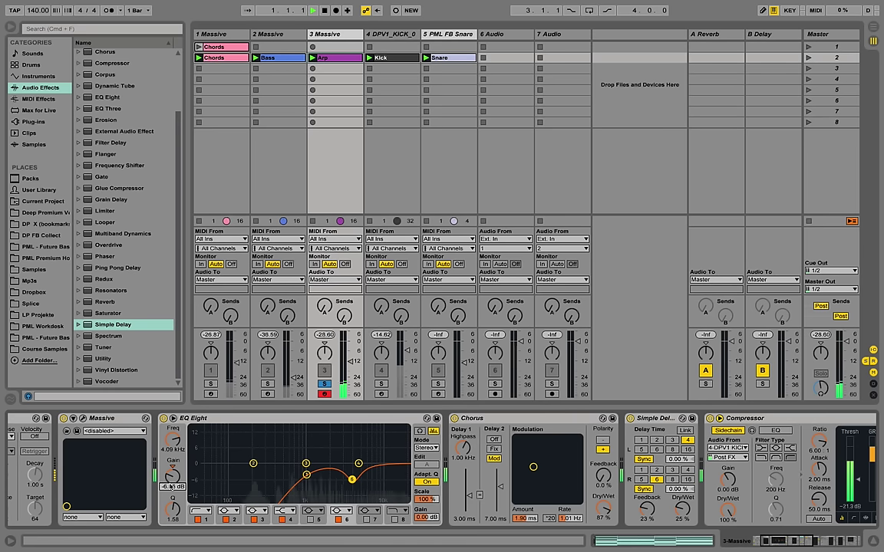
pyautogui.moveTo(173, 474); pyautogui.dragTo(174, 477)
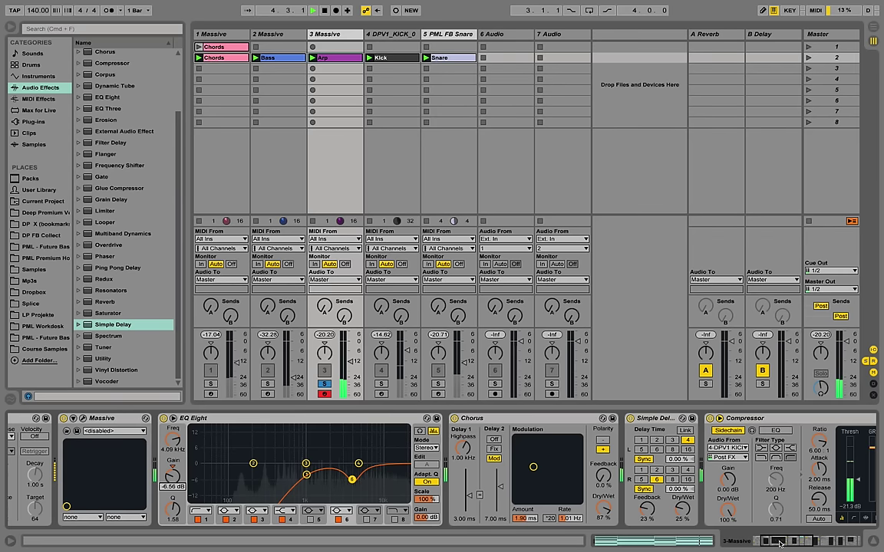
# - Unsolo the 3 Massive track, play the full loop and lower the arp's track volume to fit the mix
pyautogui.moveTo(780, 547)
pyautogui.mouseDown()
pyautogui.moveTo(838, 537)
pyautogui.moveTo(775, 541)
pyautogui.mouseUp()
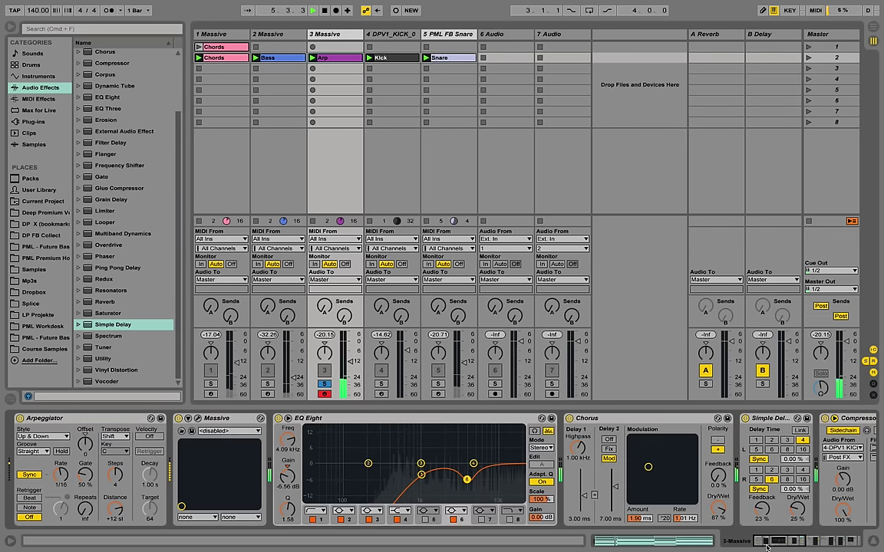
pyautogui.click(326, 385)
pyautogui.press('space')
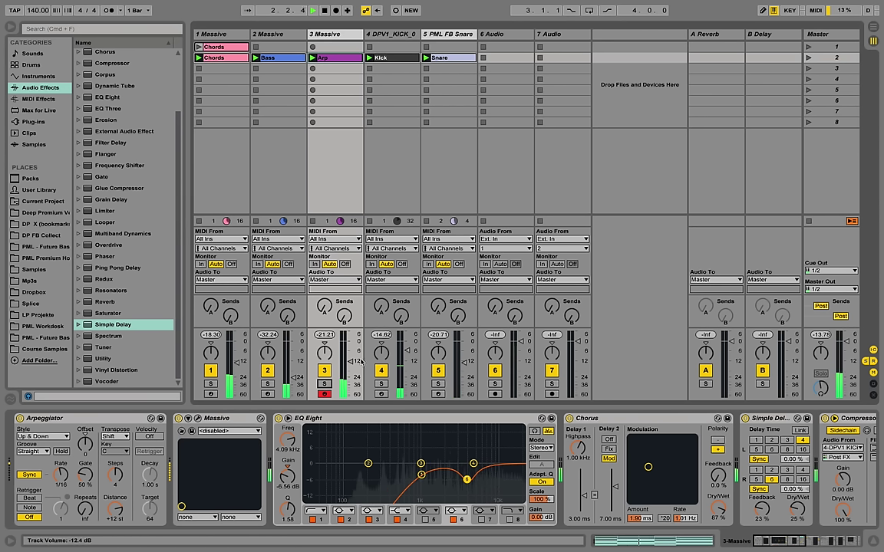
pyautogui.moveTo(349, 360); pyautogui.dragTo(352, 370)
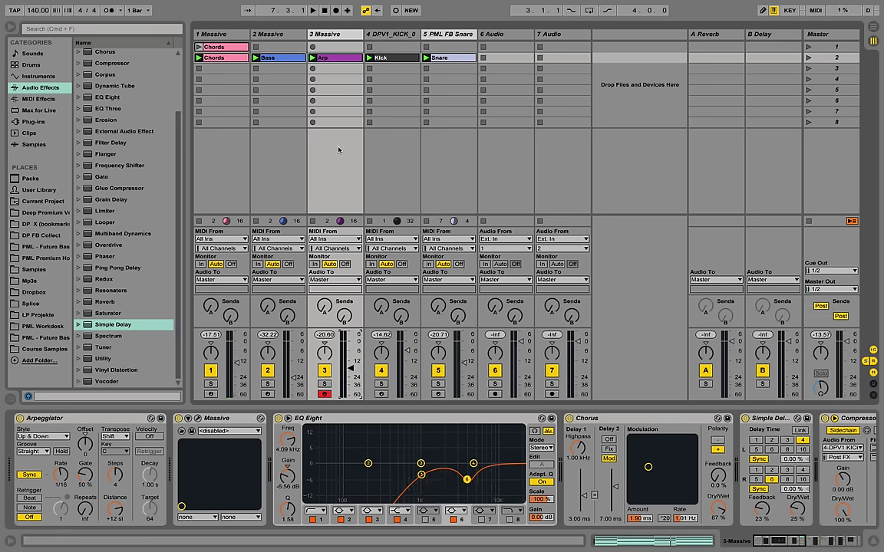
# - Inspect the Chords clip's notes and the 1 Massive track's device chain
pyautogui.click(229, 41)
pyautogui.doubleClick(224, 47)
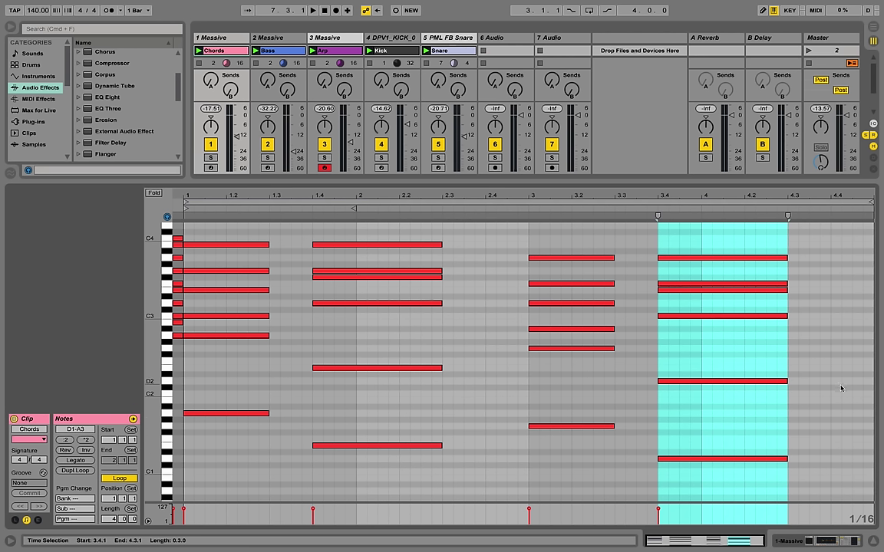
pyautogui.click(840, 543)
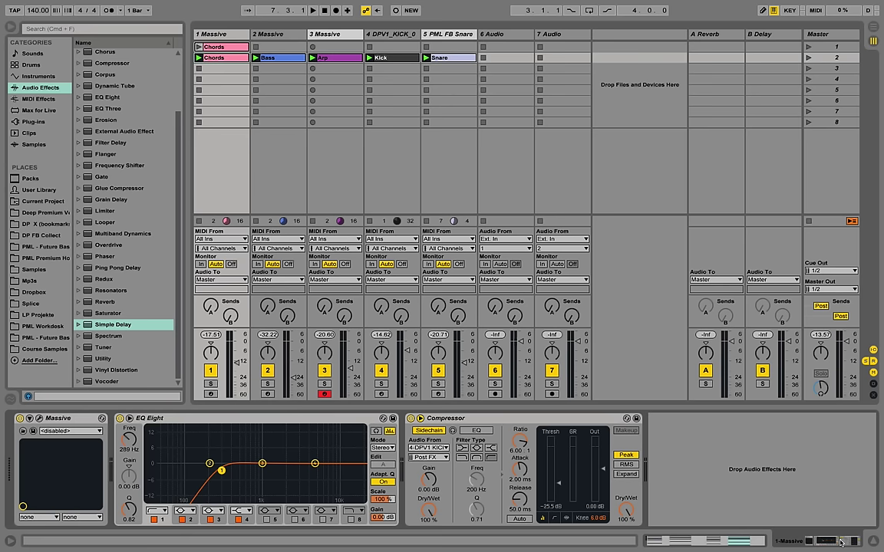
# - Return to the 3 Massive device chain and collapse EQ Eight, Chorus and the first Compressor
pyautogui.click(325, 34)
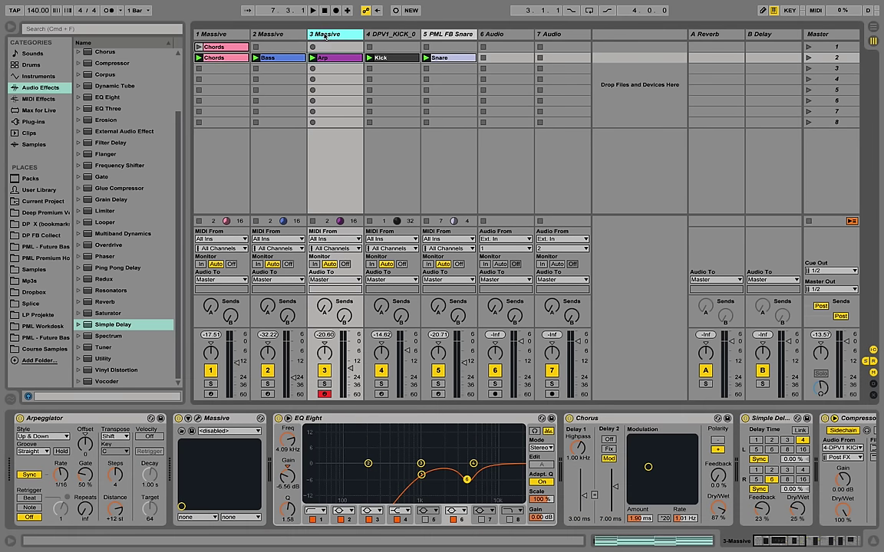
pyautogui.doubleClick(463, 419)
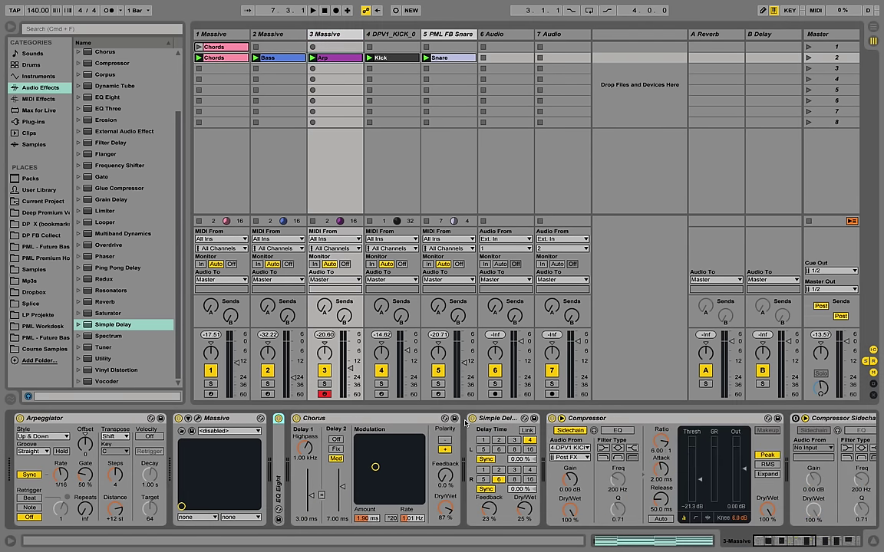
pyautogui.doubleClick(426, 420)
pyautogui.doubleClick(444, 420)
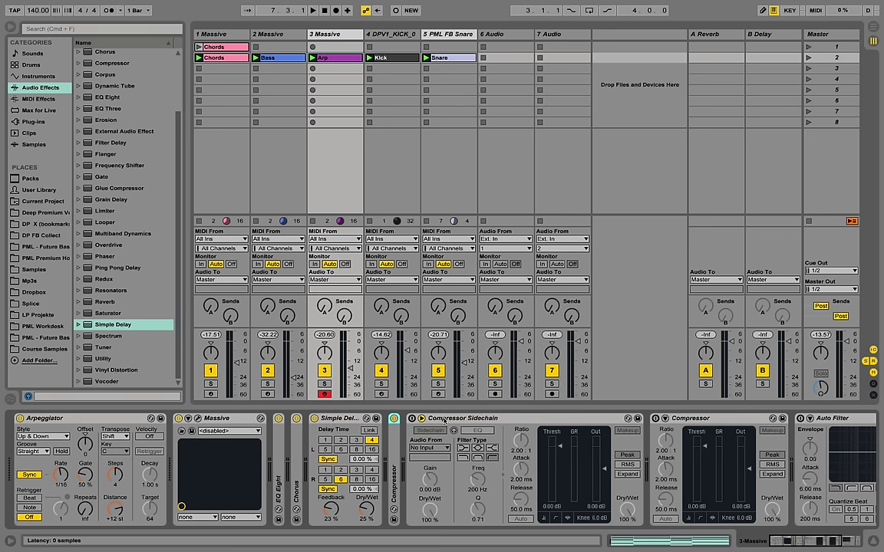
# - Sidechain the Compressor Sidechain device from 1-Massive with a 5.25:1 ratio and -23.2 dB threshold, and display its activity view
pyautogui.click(430, 430)
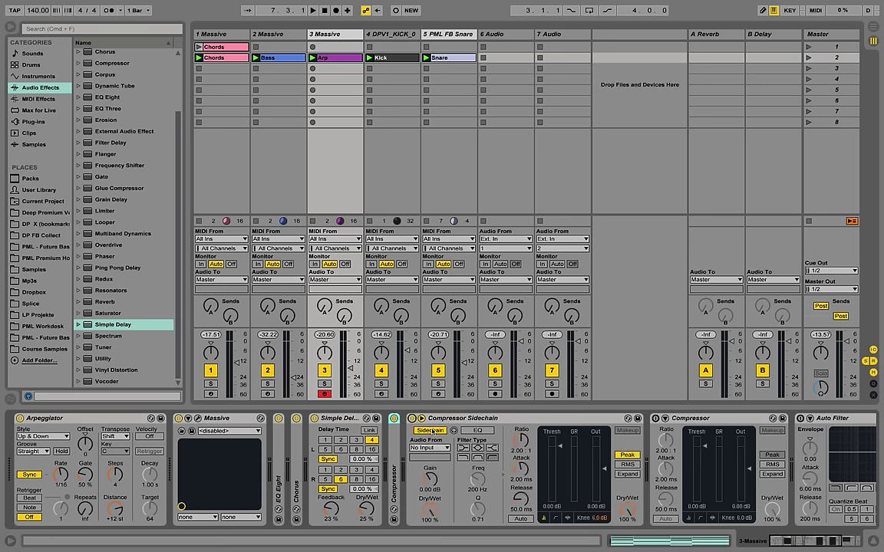
pyautogui.click(442, 449)
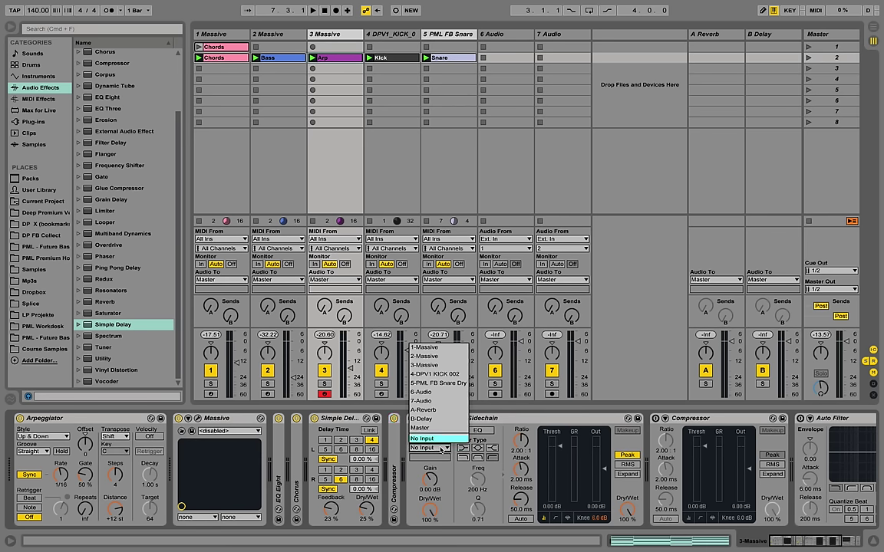
pyautogui.click(448, 352)
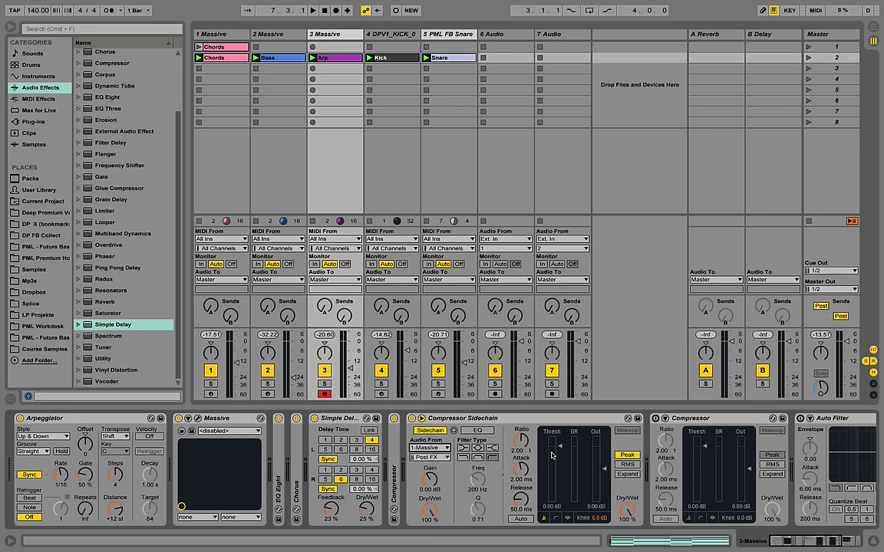
pyautogui.moveTo(528, 447); pyautogui.dragTo(528, 429)
pyautogui.press('space')
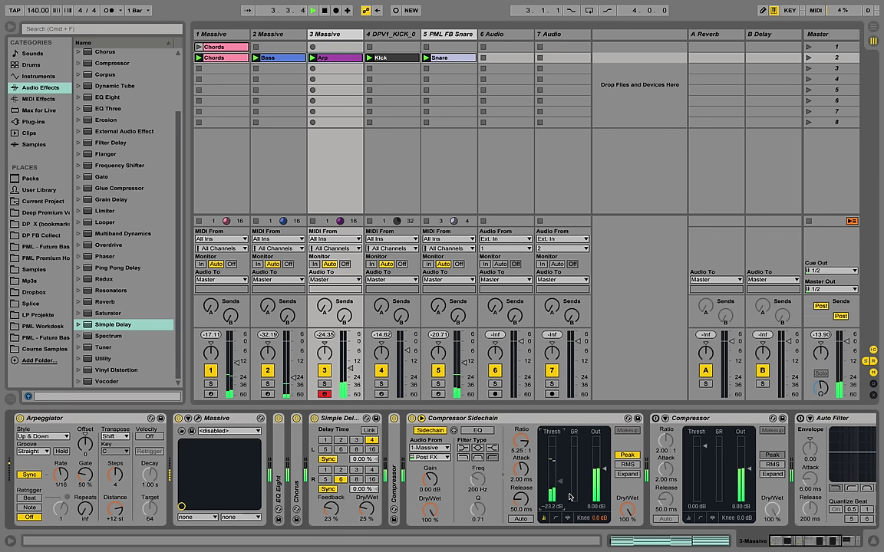
pyautogui.click(568, 518)
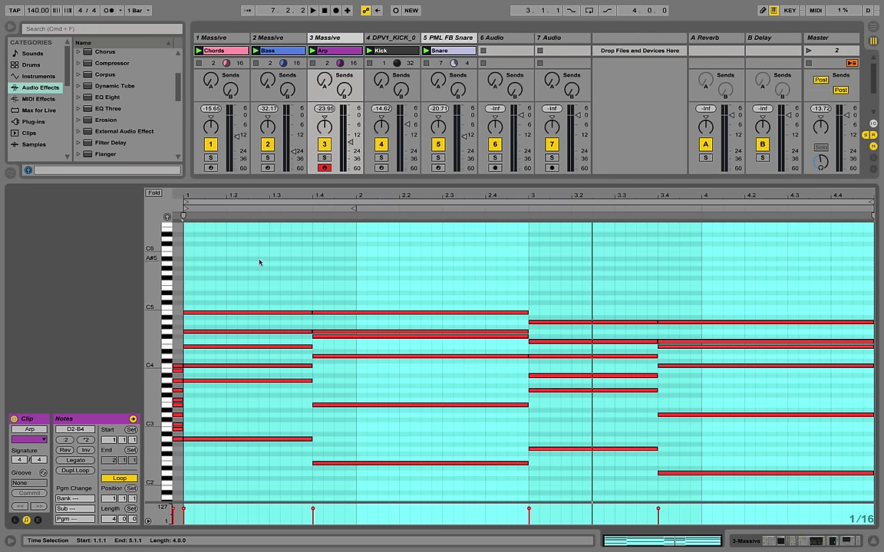
# - Transpose all notes in the Arp clip down one octave and play the loop while viewing the 3 Massive device chain
pyautogui.click(259, 262)
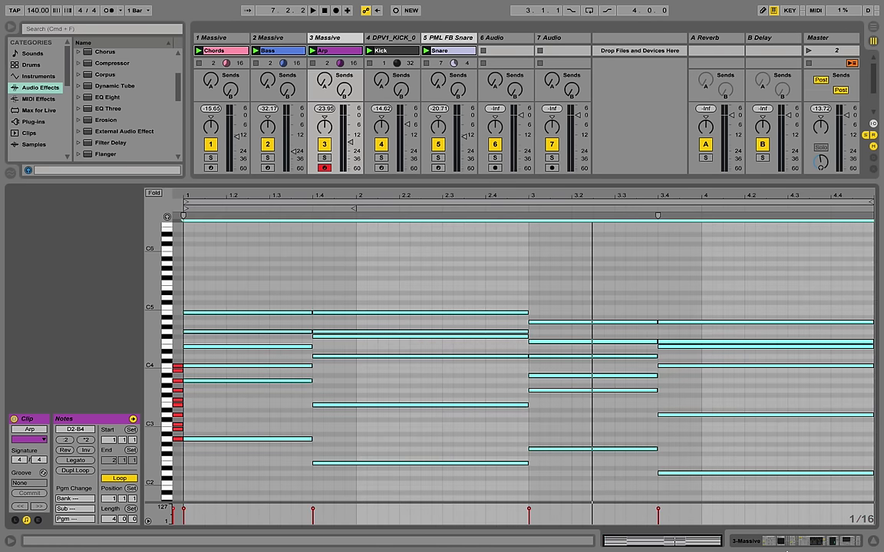
pyautogui.hotkey('shift', 'Down')
pyautogui.press('space')
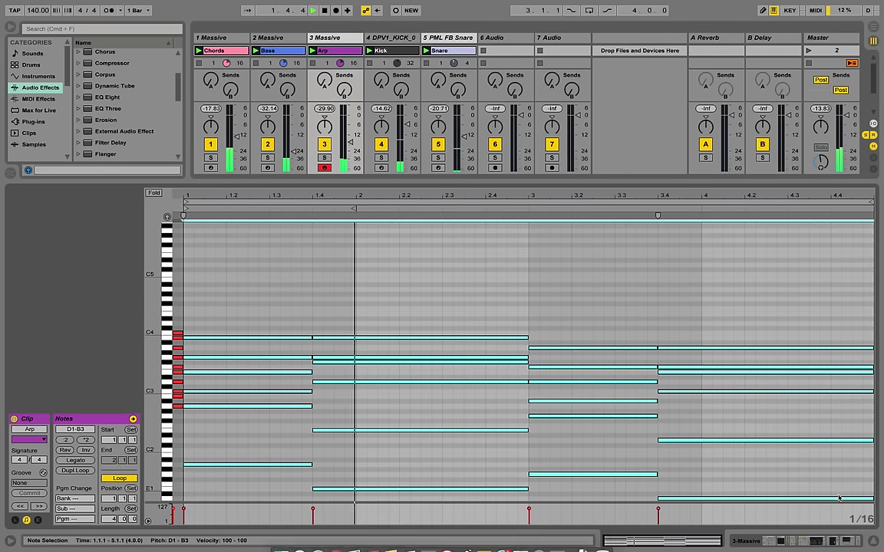
pyautogui.click(825, 539)
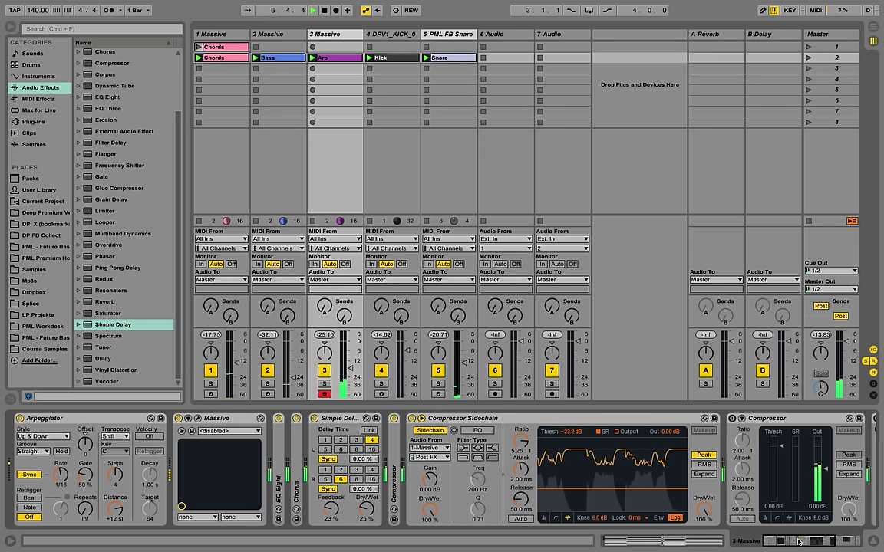
pyautogui.moveTo(803, 541)
pyautogui.mouseDown()
pyautogui.moveTo(843, 544)
pyautogui.moveTo(803, 542)
pyautogui.mouseUp()
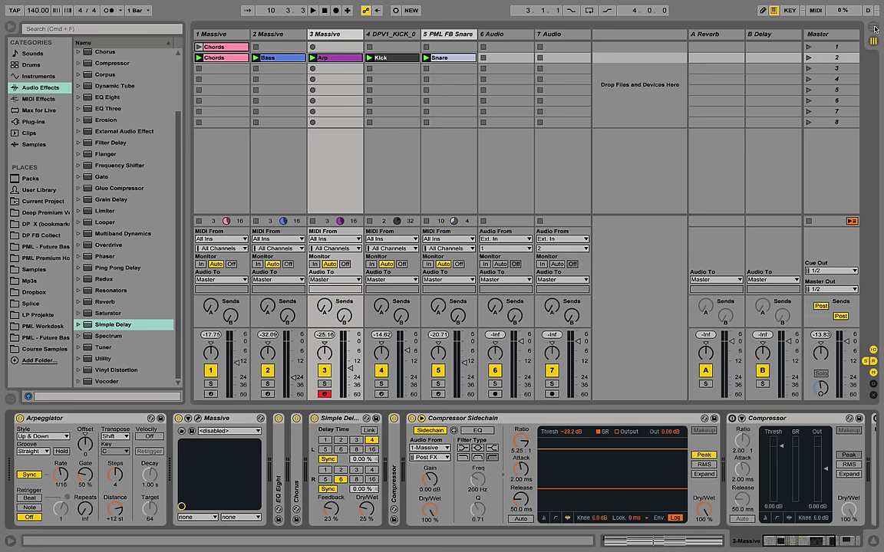
# - Add Utility to the Master track and place the PML Mastering FB Course rack directly after it
pyautogui.click(832, 35)
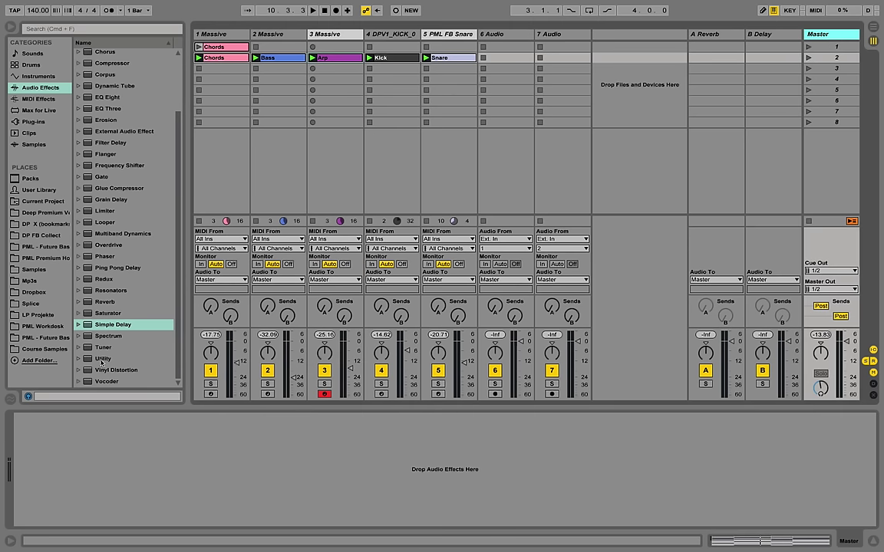
pyautogui.moveTo(102, 361); pyautogui.dragTo(107, 443)
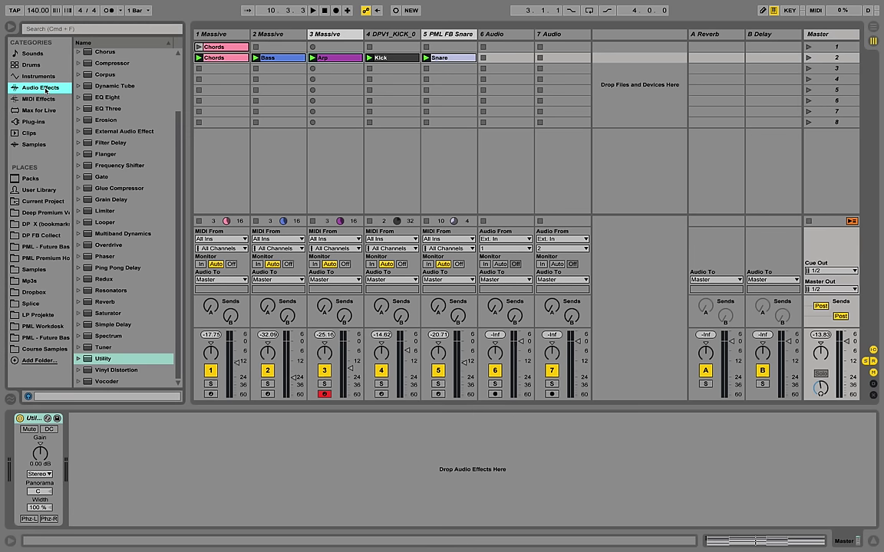
pyautogui.scroll(5, 77, 69)
pyautogui.click(77, 65)
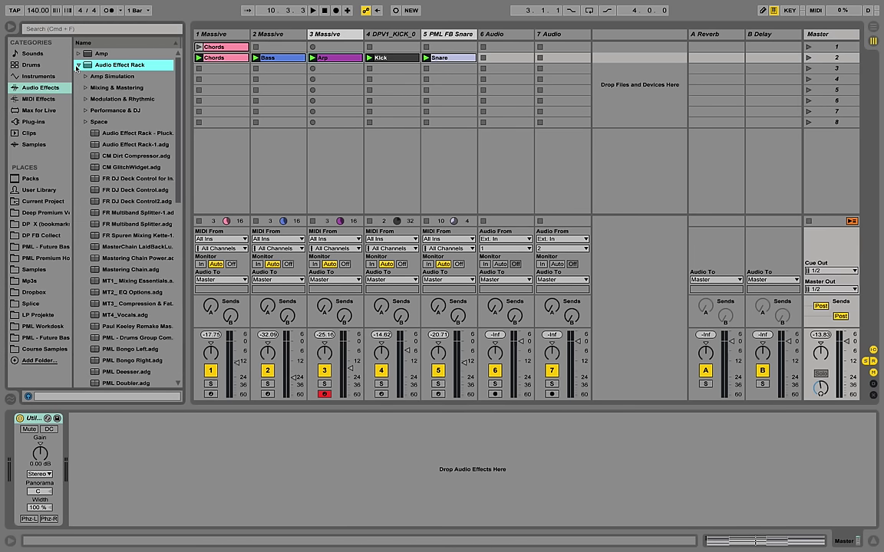
pyautogui.scroll(-6, 144, 145)
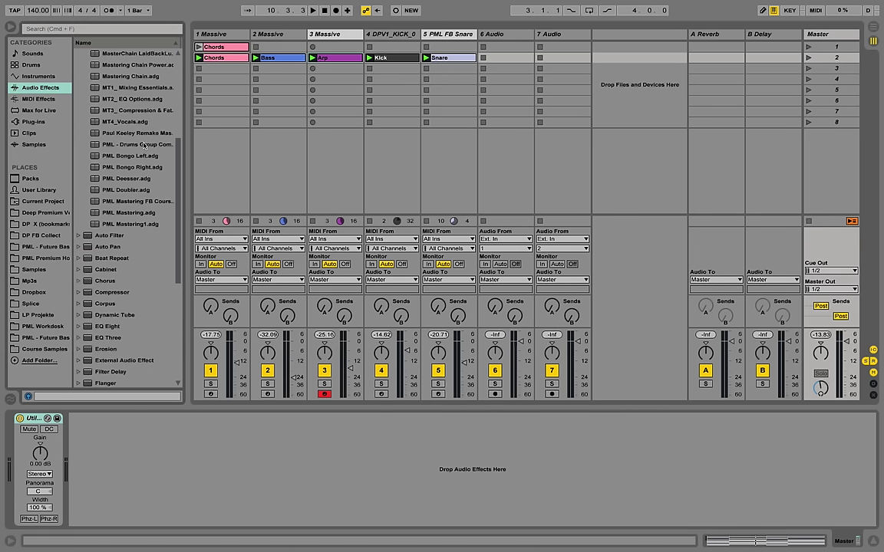
pyautogui.click(157, 201)
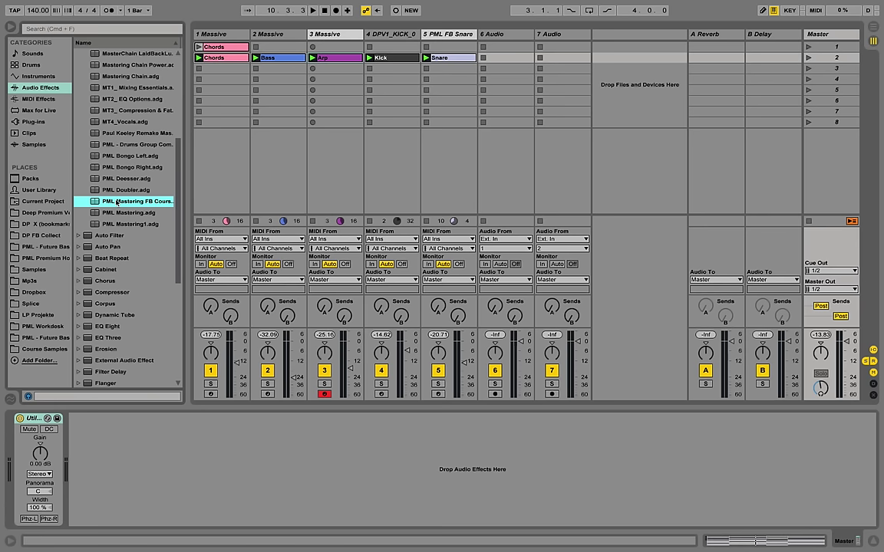
pyautogui.moveTo(141, 373); pyautogui.dragTo(119, 445)
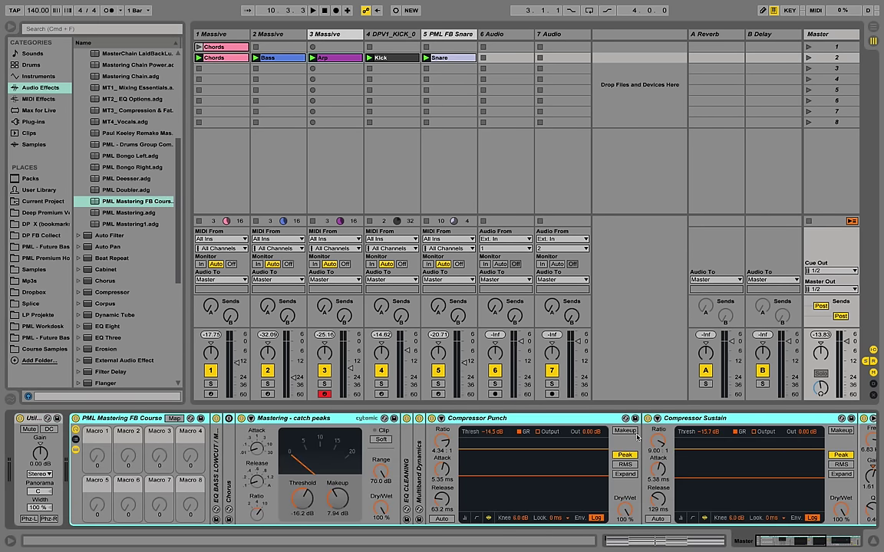
# - Play the loop and raise the Utility gain on the Master track to 7.78 dB
pyautogui.press('space')
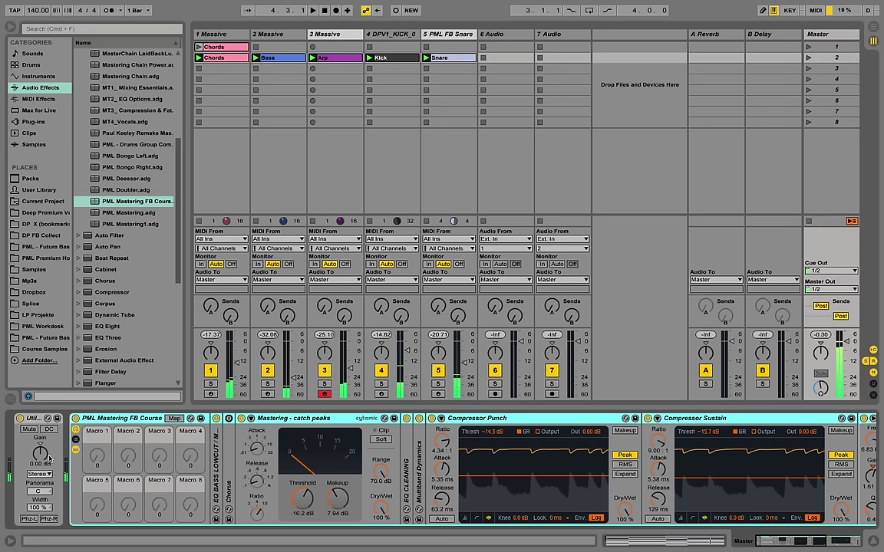
pyautogui.press('space')
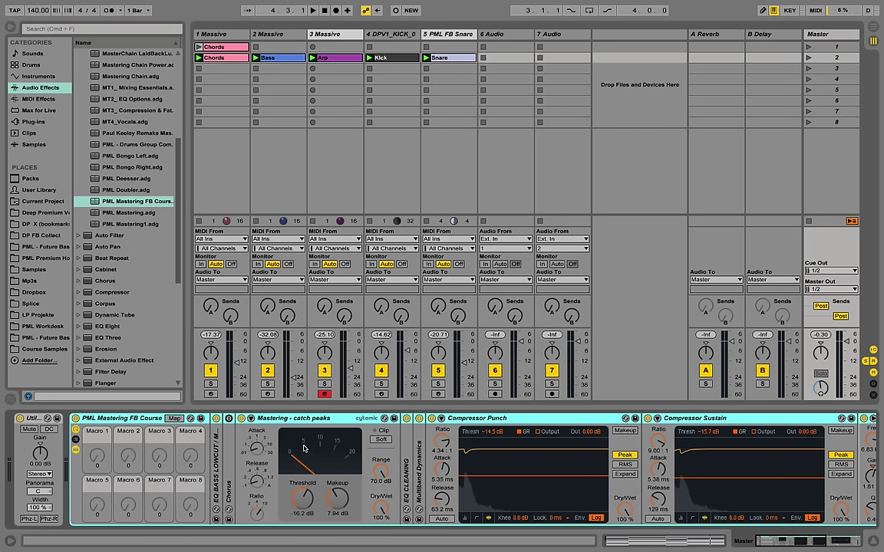
pyautogui.press('space')
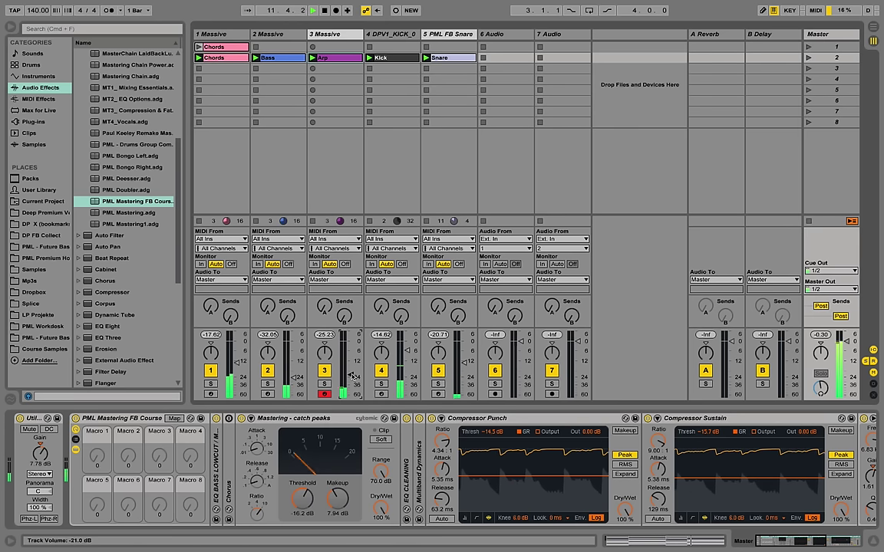
# - Boost band 4 of the EQ Eight on 1 Massive by 2.60 dB at 3.47 kHz and play the loop
pyautogui.click(222, 34)
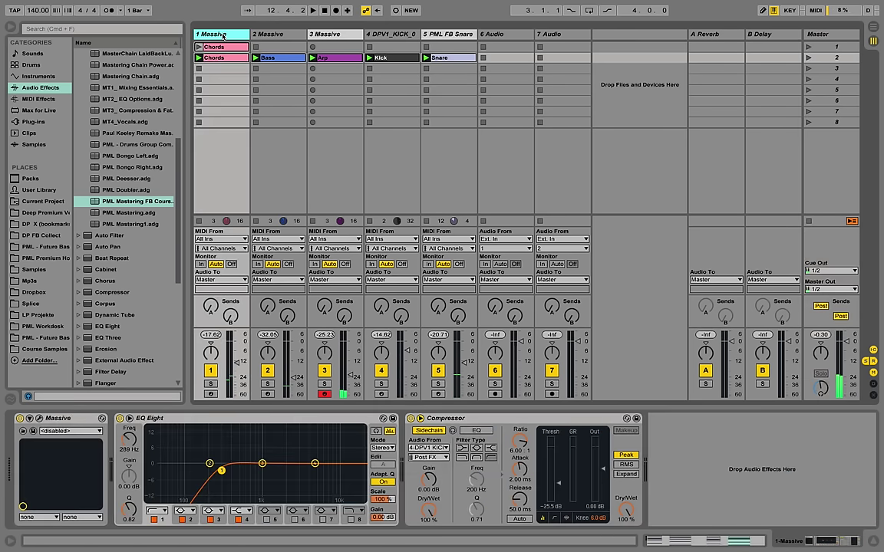
pyautogui.moveTo(316, 464); pyautogui.dragTo(304, 460)
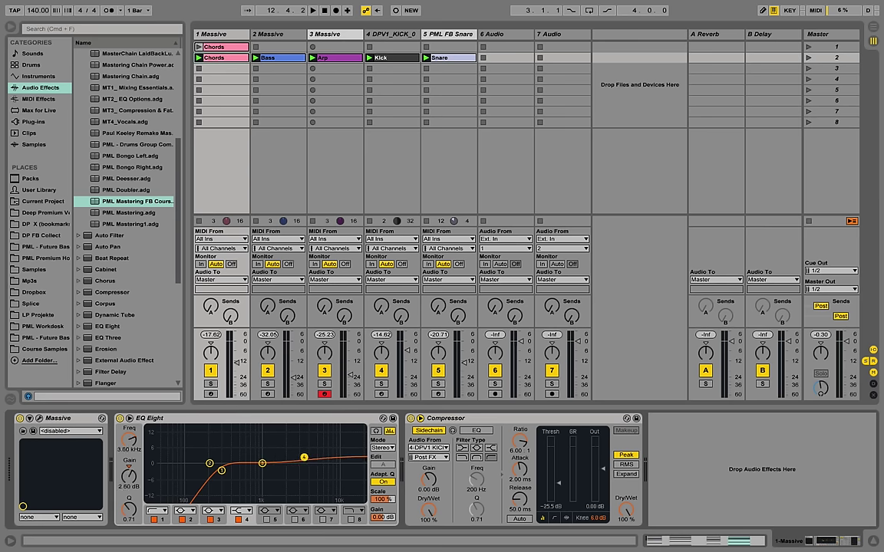
pyautogui.press('space')
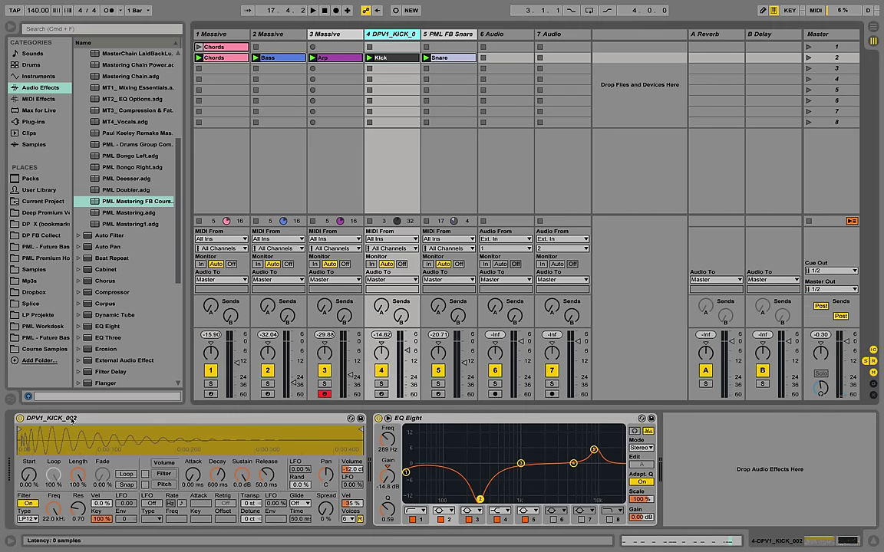
# - Examine the very beginning of the kick sample's waveform on the kick track and play the loop
pyautogui.moveTo(43, 434)
pyautogui.mouseDown()
pyautogui.moveTo(43, 475)
pyautogui.moveTo(61, 438)
pyautogui.moveTo(34, 430)
pyautogui.moveTo(49, 430)
pyautogui.mouseUp()
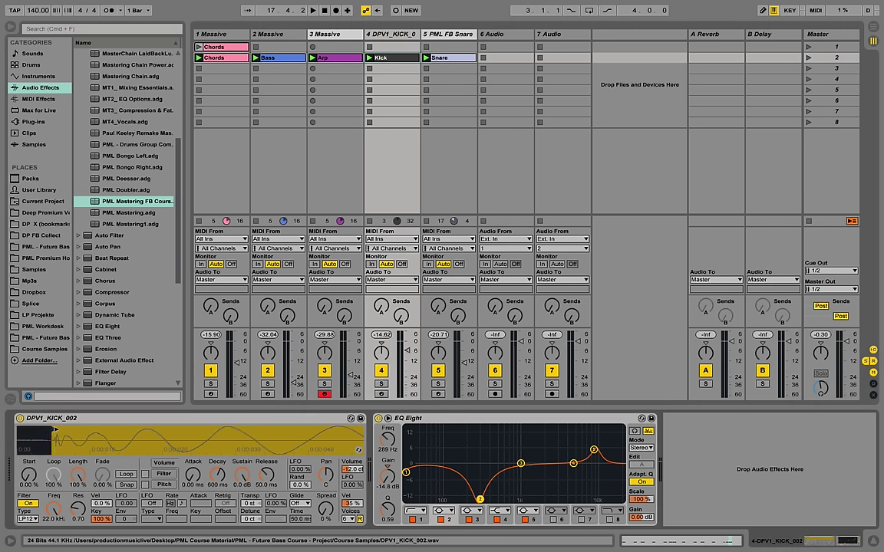
pyautogui.press('space')
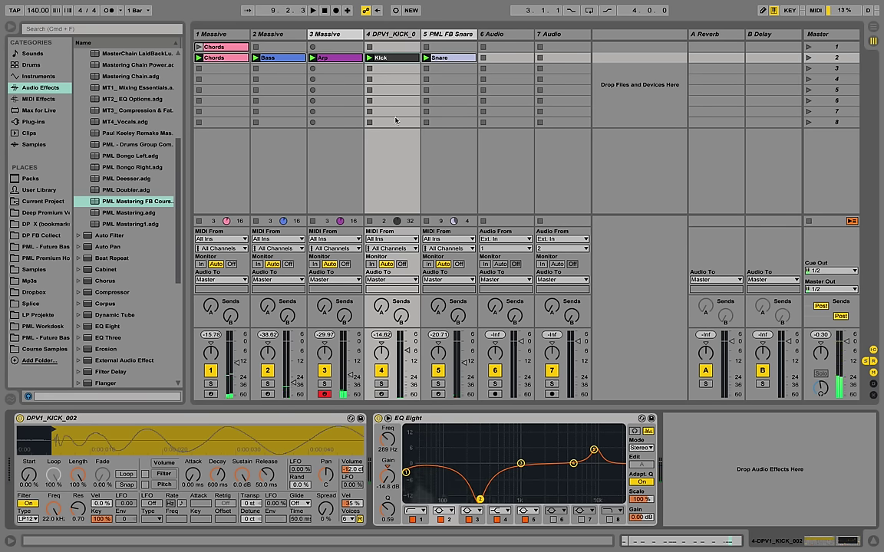
# - Adjust the snare track's EQ Eight low cut to 187 Hz with a Q of 0.61 while playing the loop
pyautogui.click(428, 47)
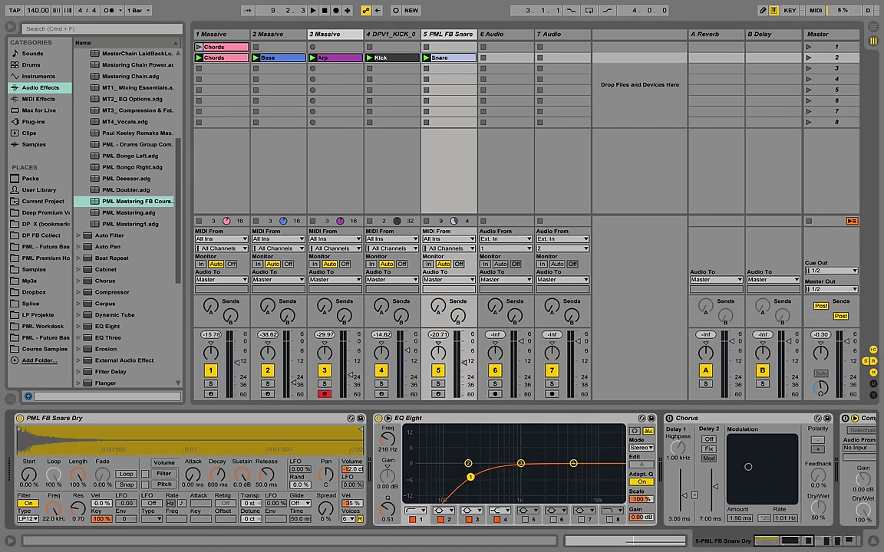
pyautogui.moveTo(470, 477); pyautogui.dragTo(470, 476)
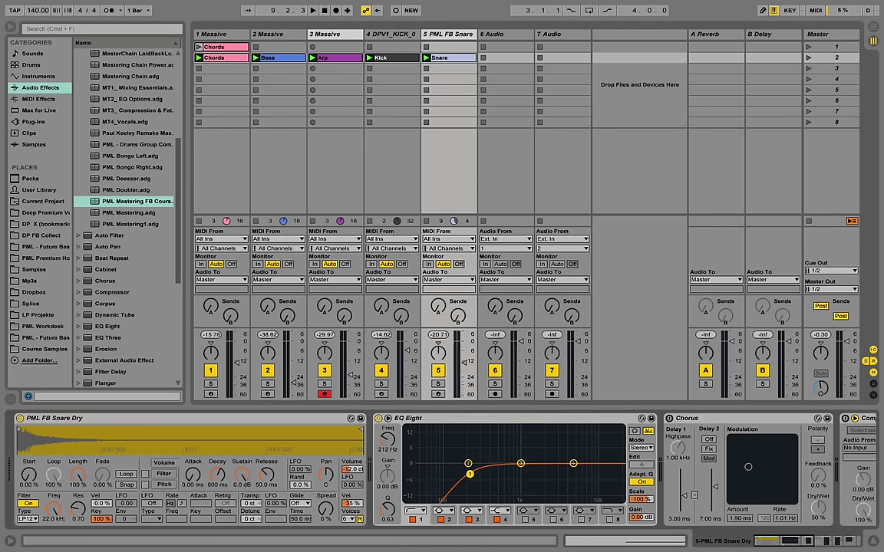
pyautogui.press('space')
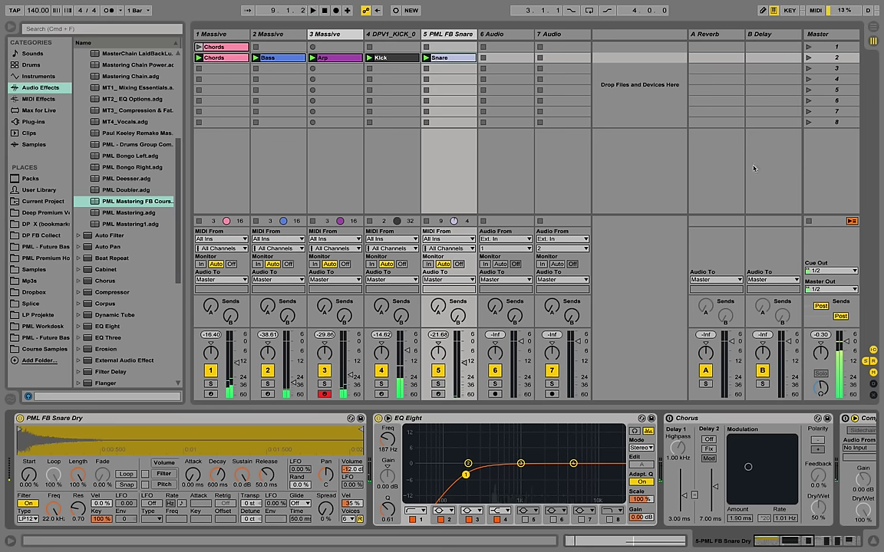
# - Display the Master track chain with EQ BASS LOWCUT / MONO unfolded and bring the Mastering - catch peaks device into view
pyautogui.click(828, 34)
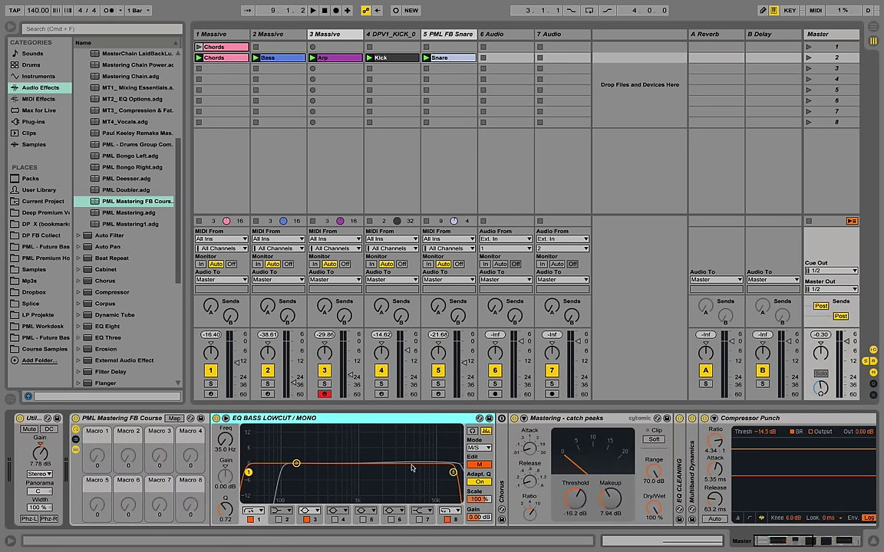
pyautogui.click(519, 448)
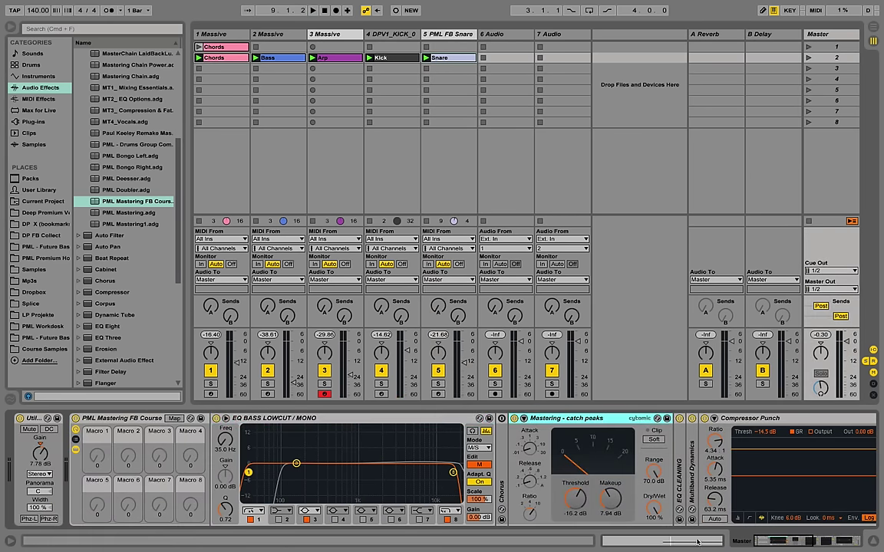
pyautogui.moveTo(800, 543); pyautogui.dragTo(807, 543)
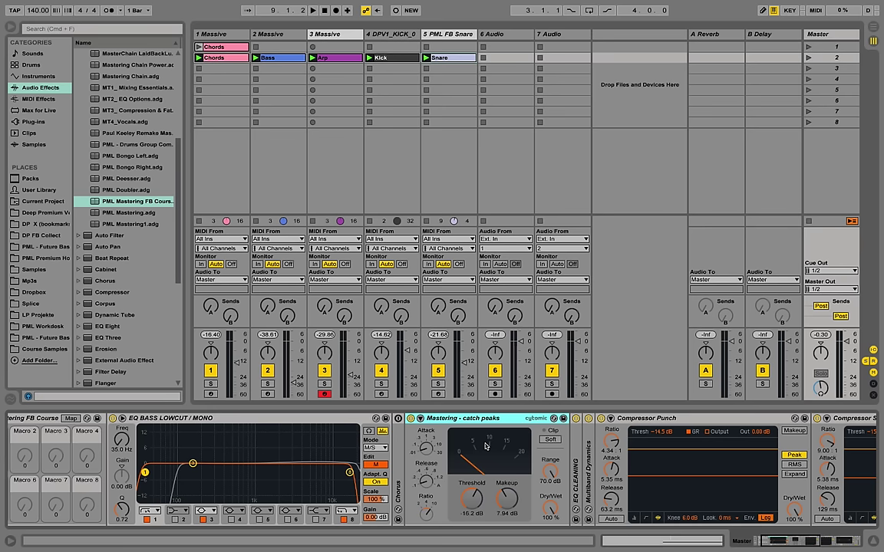
# - Lower the 1 Massive track volume to -16.0 dB while the loop plays, and stop playback
pyautogui.press('space')
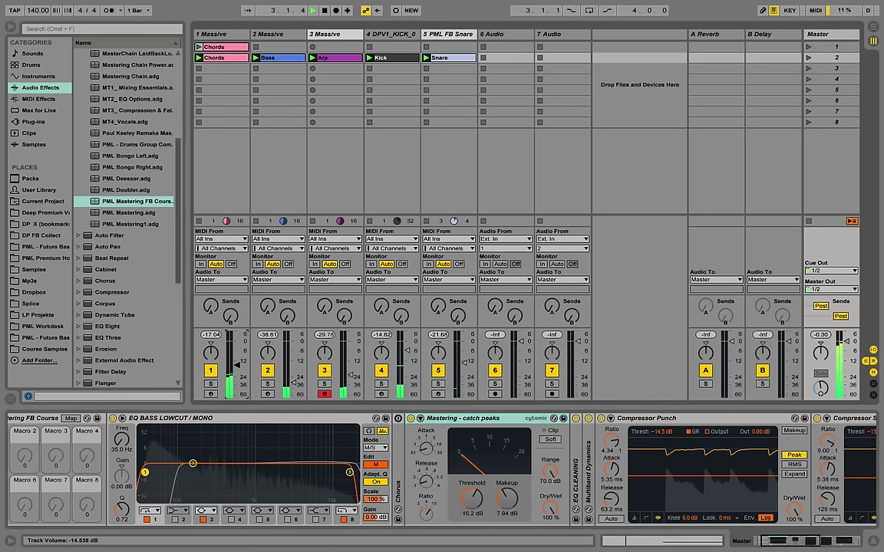
pyautogui.moveTo(236, 366); pyautogui.dragTo(238, 368)
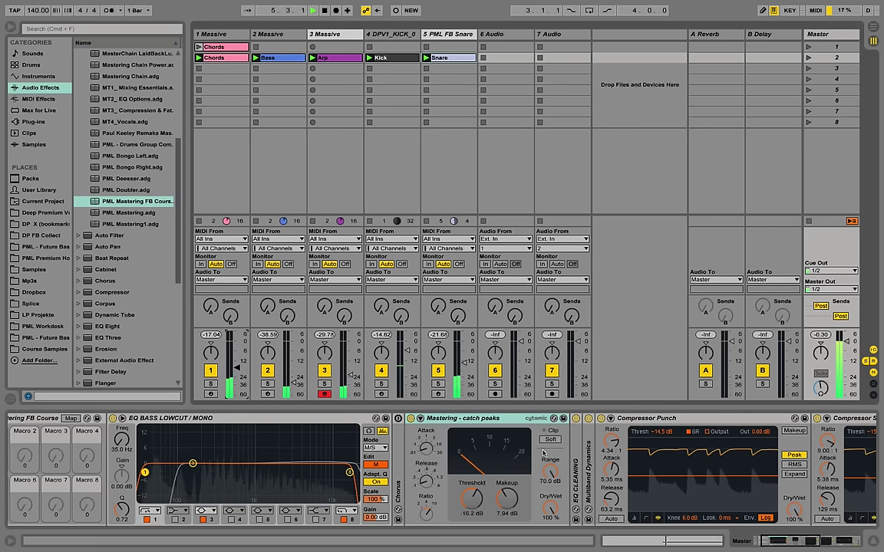
pyautogui.press('space')
# - Unfold EQ CLEANING and Multiband Dynamics in the mastering rack and watch their activity while the loop plays
pyautogui.doubleClick(577, 460)
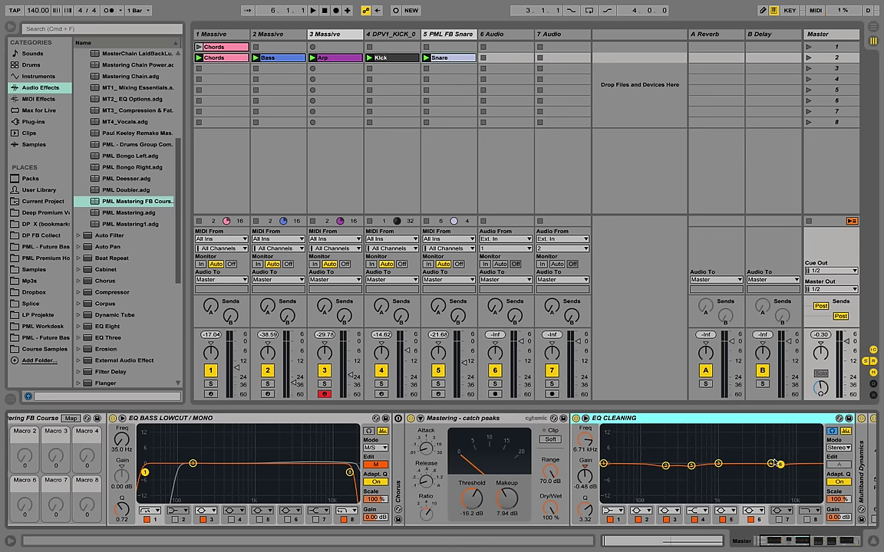
pyautogui.press('space')
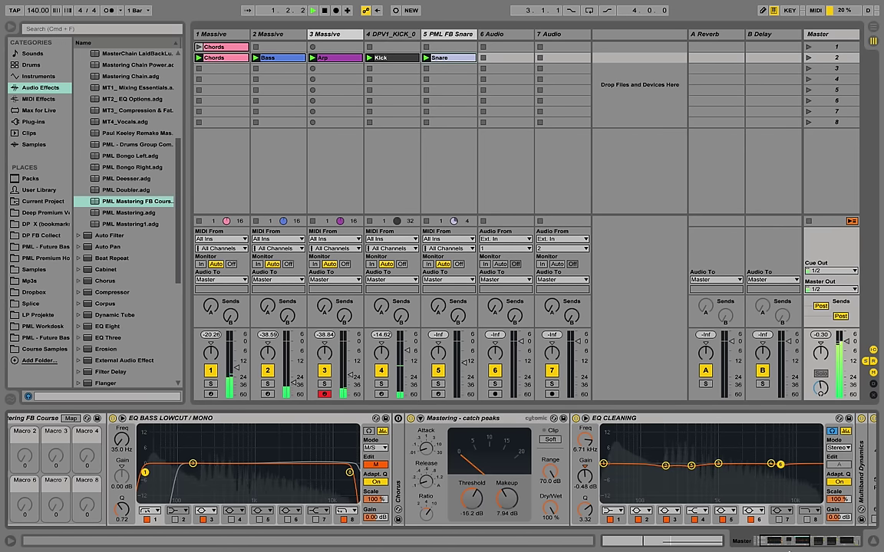
pyautogui.hscroll(10, 662, 509)
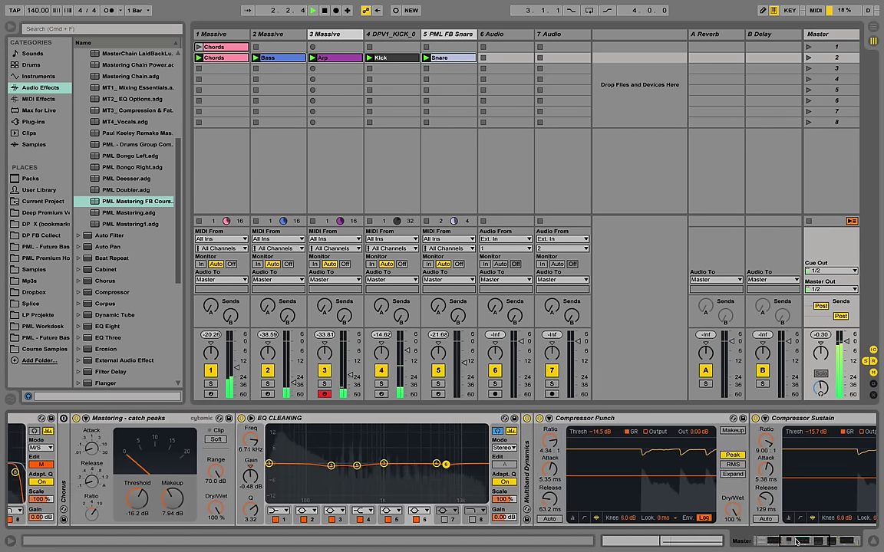
pyautogui.doubleClick(517, 451)
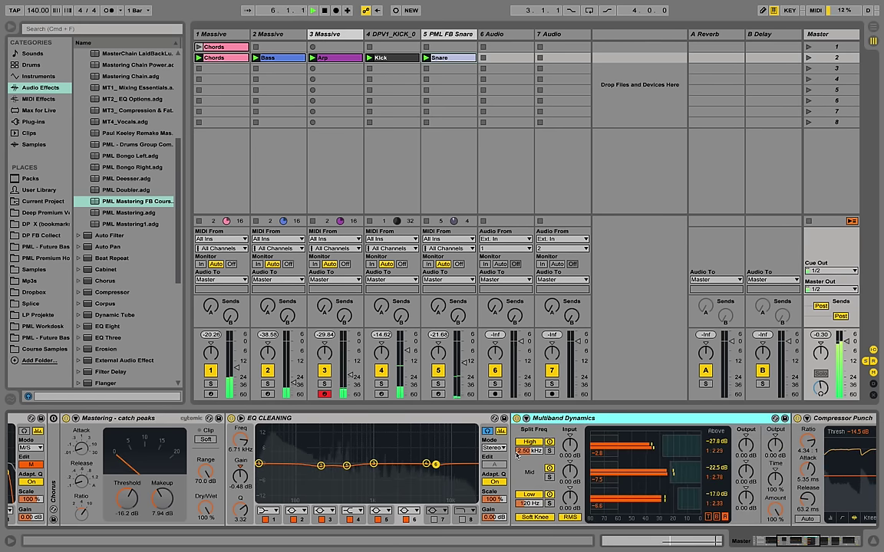
pyautogui.press('space')
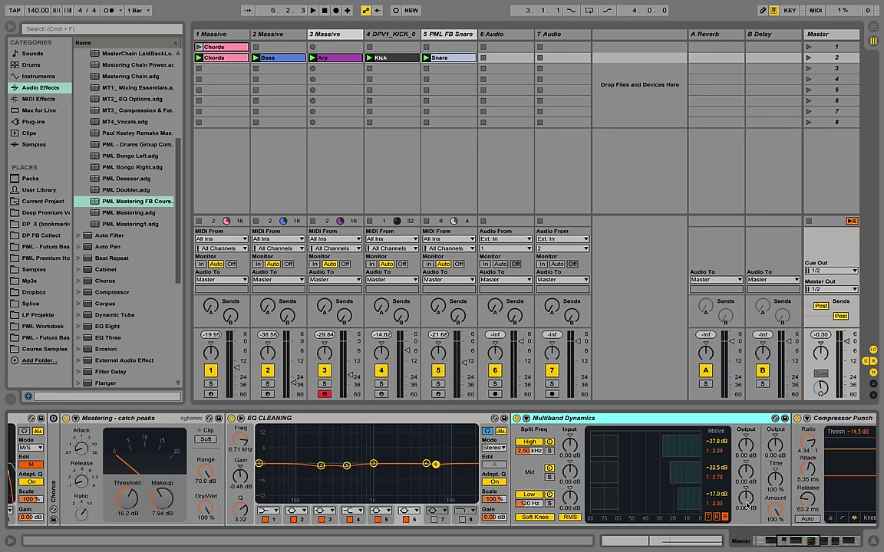
# - Examine Compressor Punch, Compressor Sustain, EQ Eight Final Touch and the Limiter in the mastering rack while playing the loop
pyautogui.hscroll(5, 737, 510)
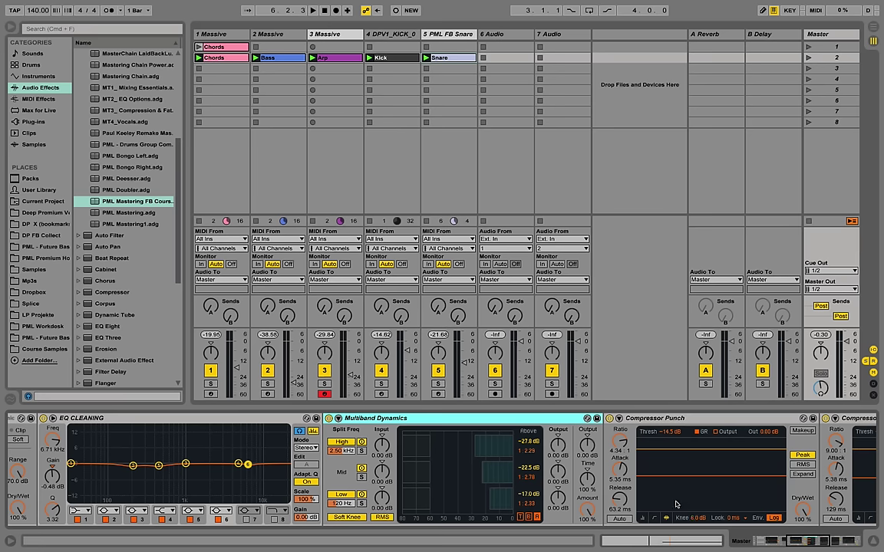
pyautogui.moveTo(799, 548); pyautogui.dragTo(814, 546)
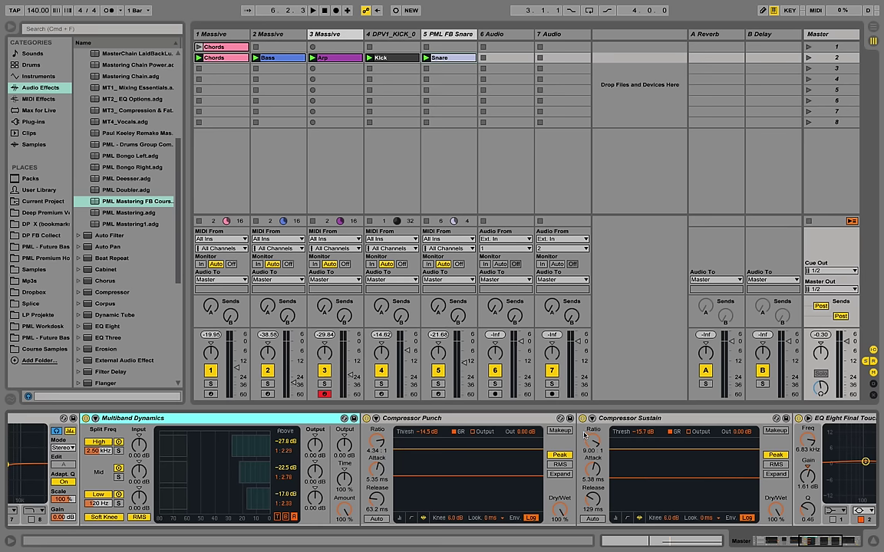
pyautogui.press('space')
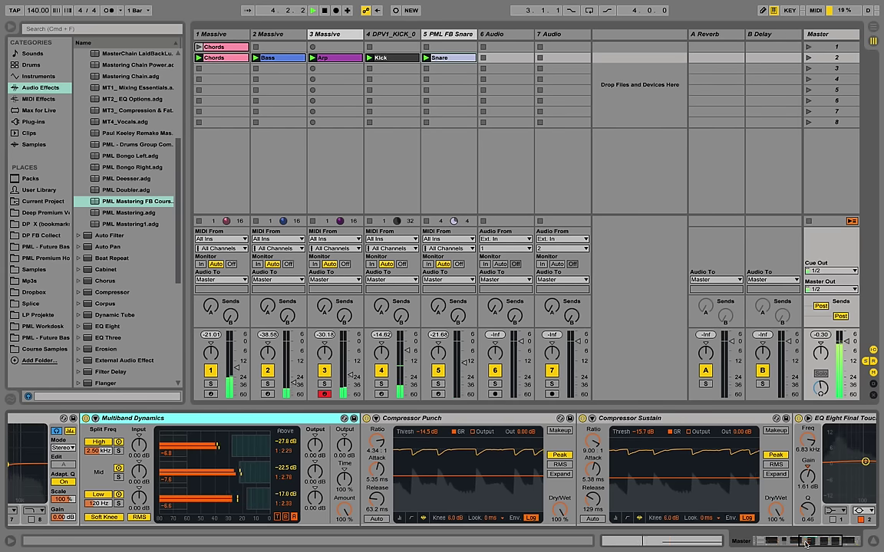
pyautogui.moveTo(805, 543); pyautogui.dragTo(822, 543)
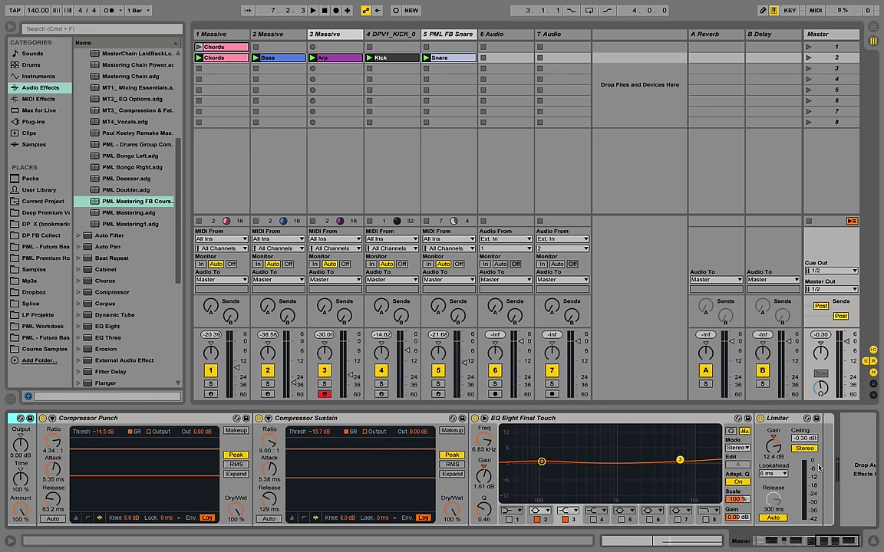
pyautogui.press('space')
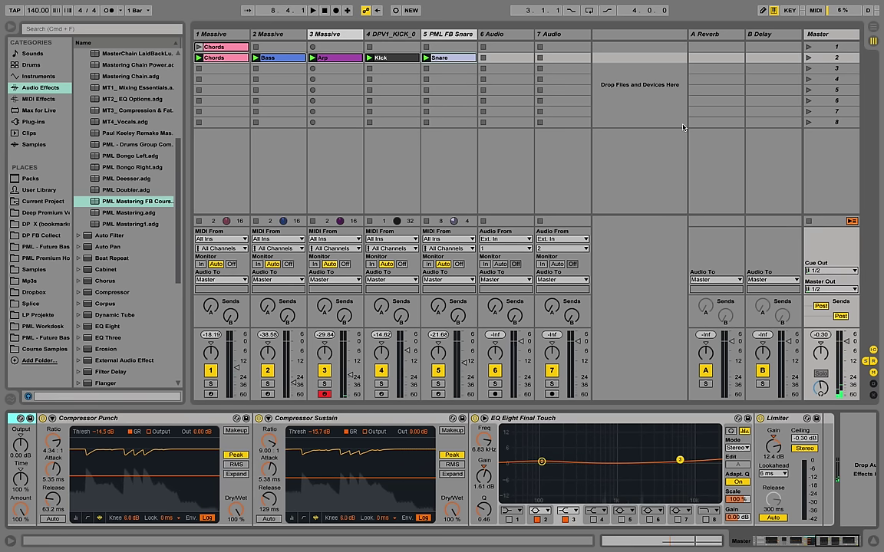
# - Place the Chords, Bass, Arp, Kick and Snare clips of scene 2 in the Arrangement starting at bar 17
pyautogui.click(827, 59)
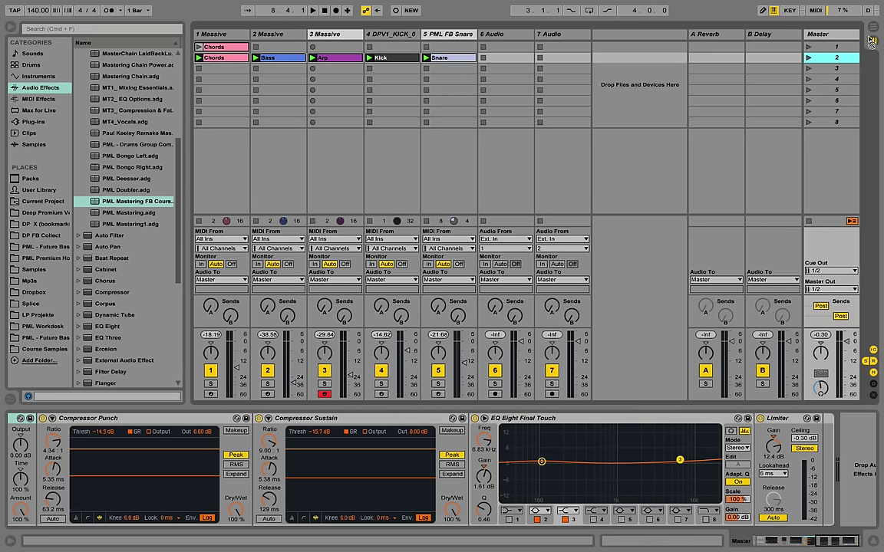
pyautogui.click(873, 37)
pyautogui.moveTo(626, 70); pyautogui.dragTo(347, 91)
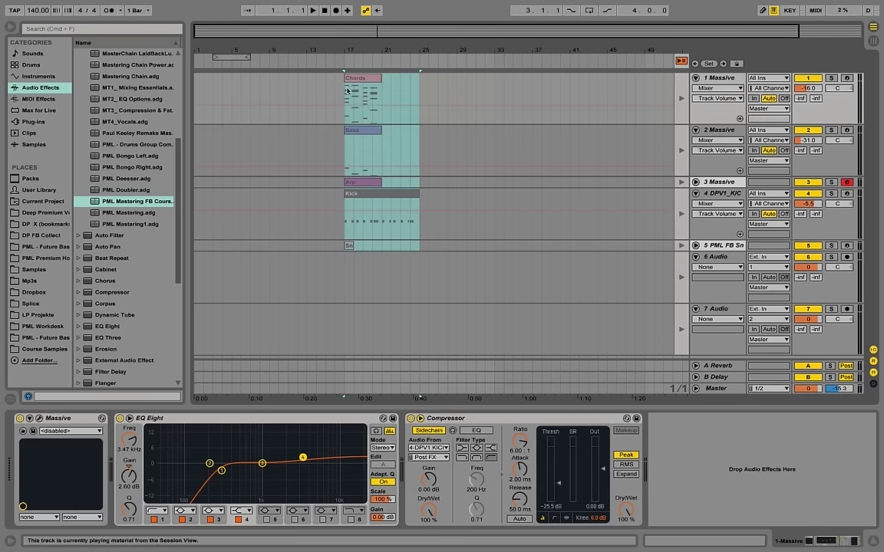
# - Switch playback back to the Arrangement and play the placed clips from bar 17
pyautogui.click(681, 61)
pyautogui.hotkey('shift', 'Right')
pyautogui.hotkey('shift', 'Right')
pyautogui.hotkey('shift', 'Right')
pyautogui.press('space')
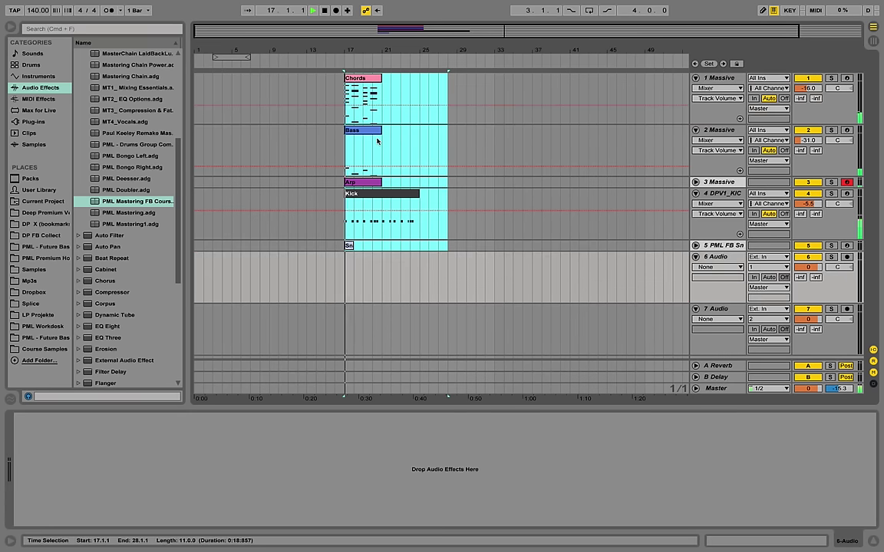
pyautogui.click(381, 138)
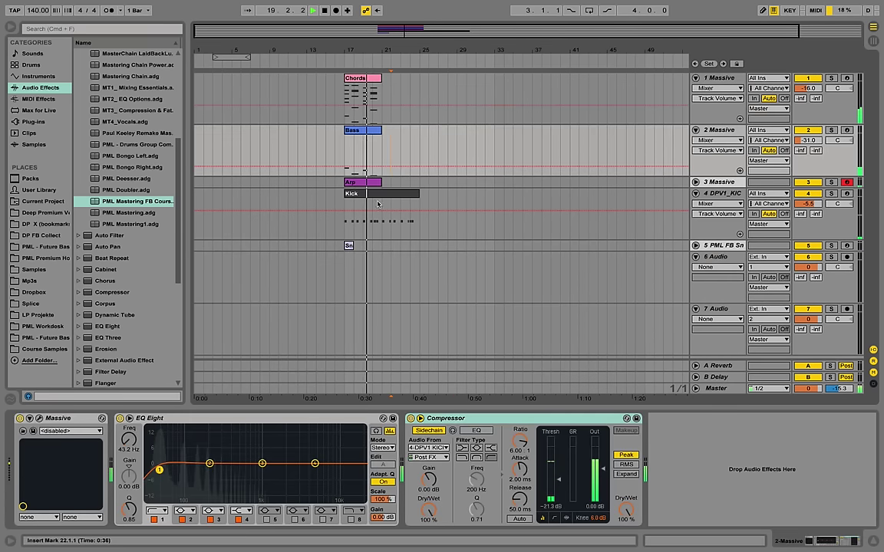
# - Extend the Snare, Arp, Bass and Chords clips to bar 25, matching the end of the Kick clip
pyautogui.click(349, 247)
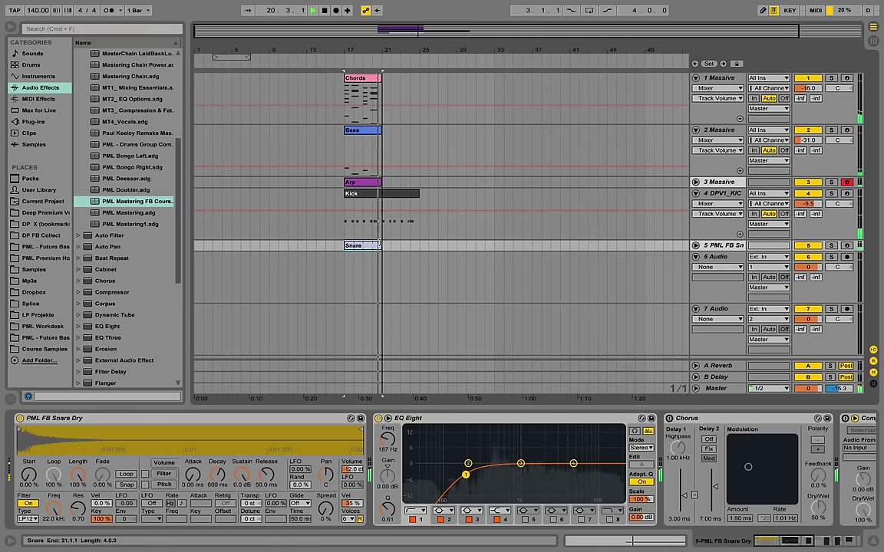
pyautogui.moveTo(357, 59); pyautogui.dragTo(501, 244)
pyautogui.moveTo(407, 182); pyautogui.dragTo(501, 182)
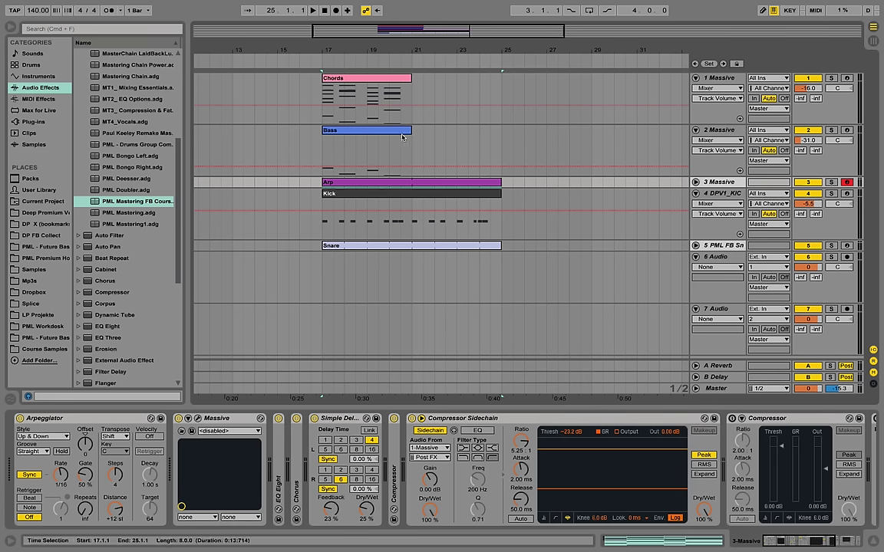
pyautogui.moveTo(411, 130); pyautogui.dragTo(501, 132)
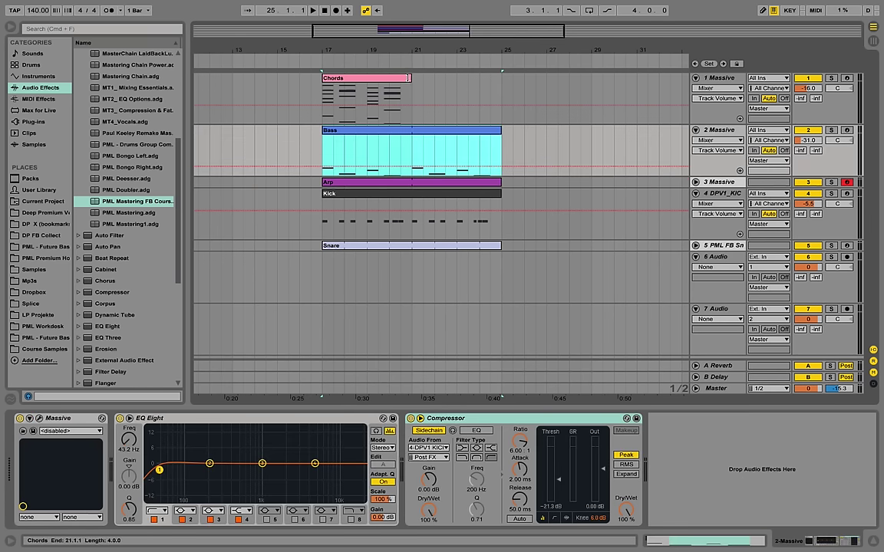
pyautogui.moveTo(408, 78); pyautogui.dragTo(500, 78)
# - Play the arrangement from bar 17 and unfold the 3 Massive track to show the Arp notes
pyautogui.press('space')
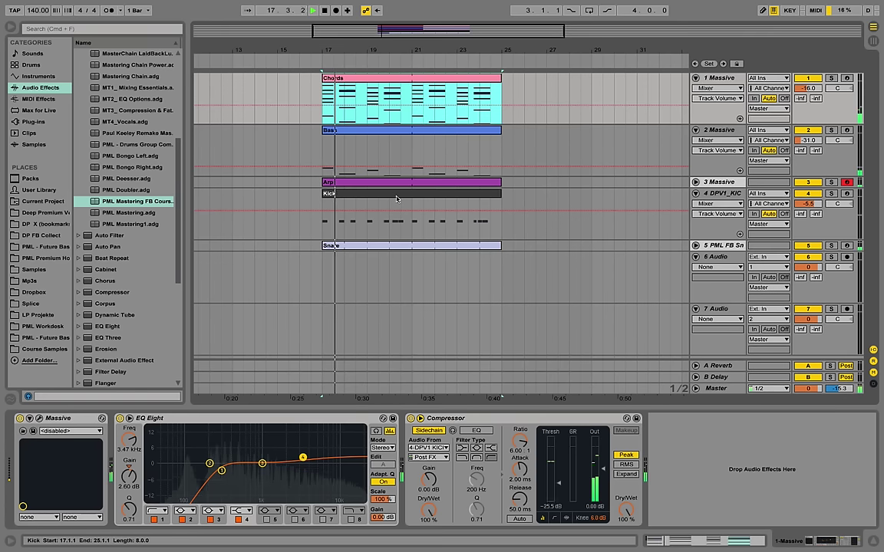
pyautogui.click(695, 182)
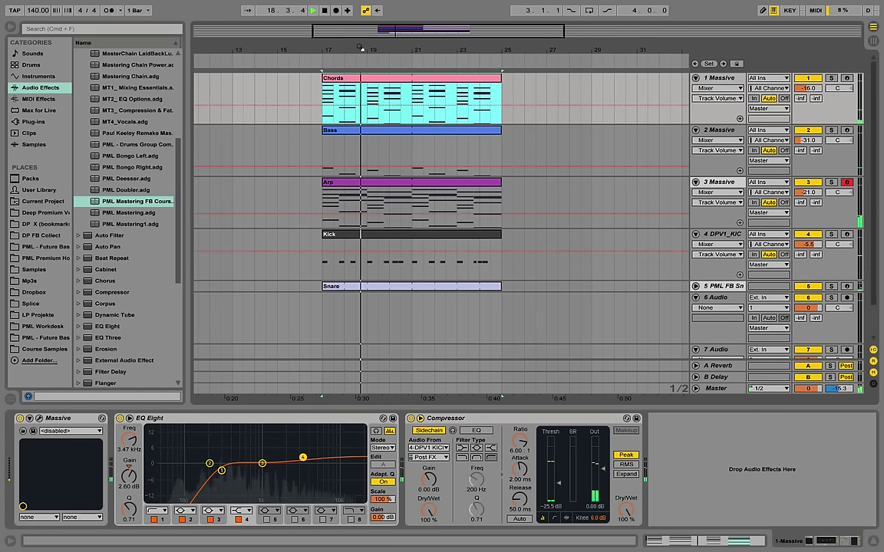
# - Unfold the 5 PML FB Snare track to show the Snare clip's notes
pyautogui.moveTo(360, 47)
pyautogui.mouseDown()
pyautogui.moveTo(386, 40)
pyautogui.moveTo(355, 38)
pyautogui.mouseUp()
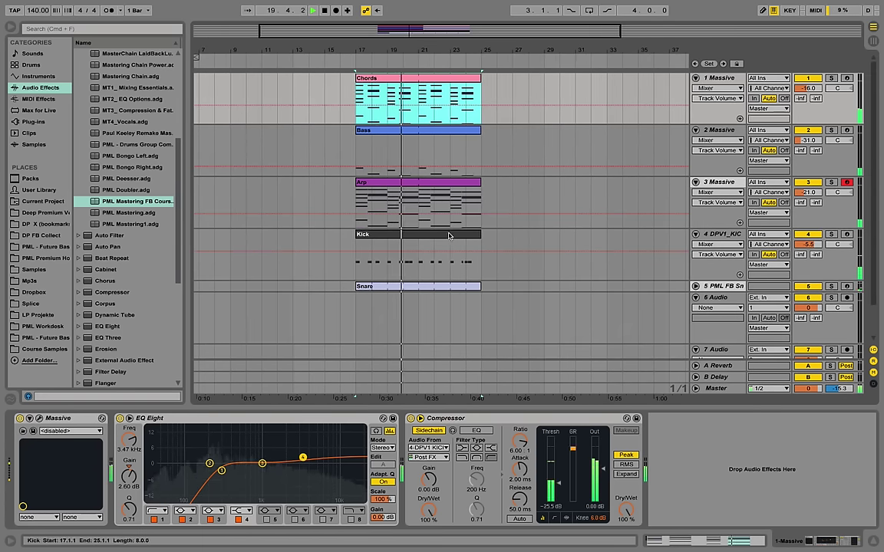
pyautogui.click(695, 286)
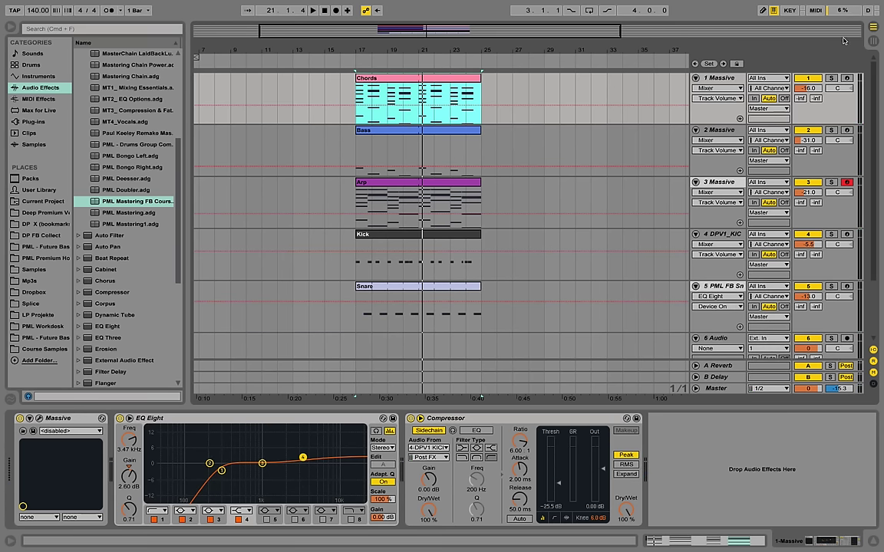
# - Place the scene 1 Chords clip on the 1 Massive track at bar 13 of the Arrangement and play from there
pyautogui.click(874, 40)
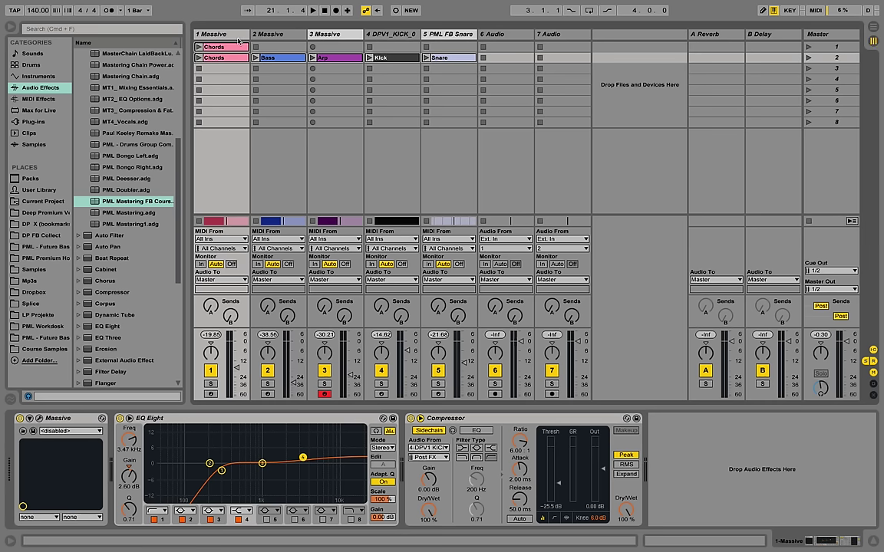
pyautogui.click(198, 47)
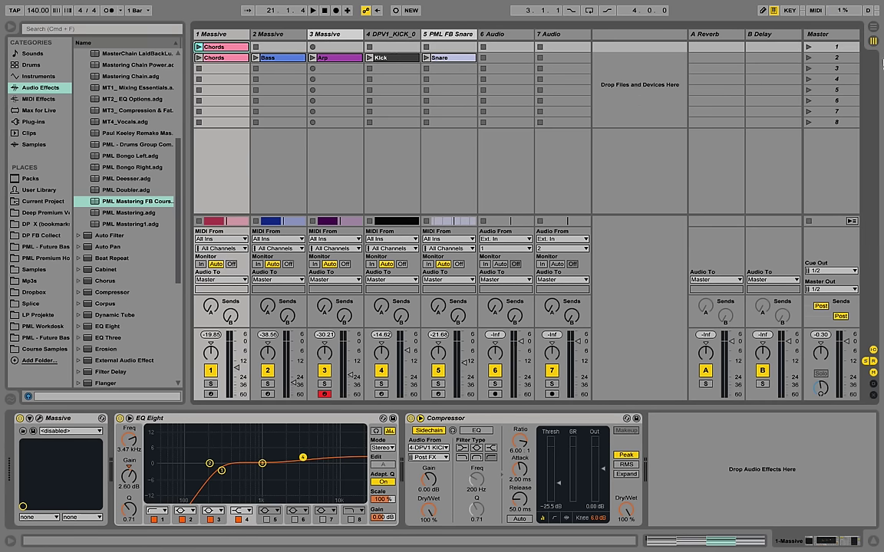
pyautogui.moveTo(881, 63); pyautogui.dragTo(295, 127)
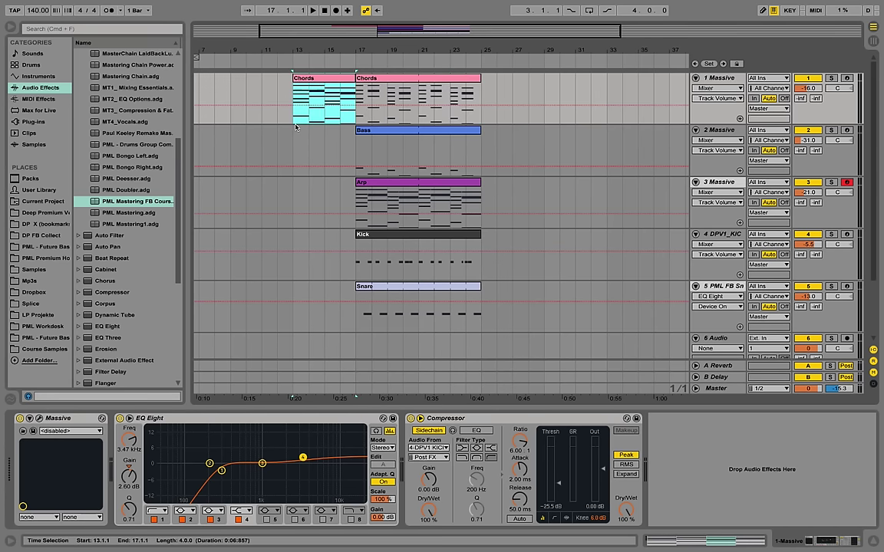
pyautogui.click(292, 90)
pyautogui.press('space')
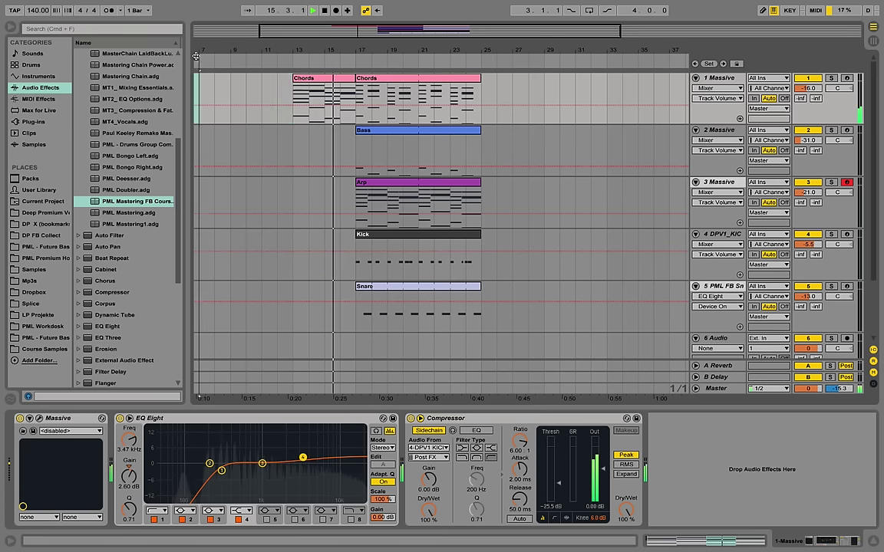
# - Set the Arrangement loop region to span bars 13 to 25 and stop playback
pyautogui.moveTo(253, 58); pyautogui.dragTo(294, 52)
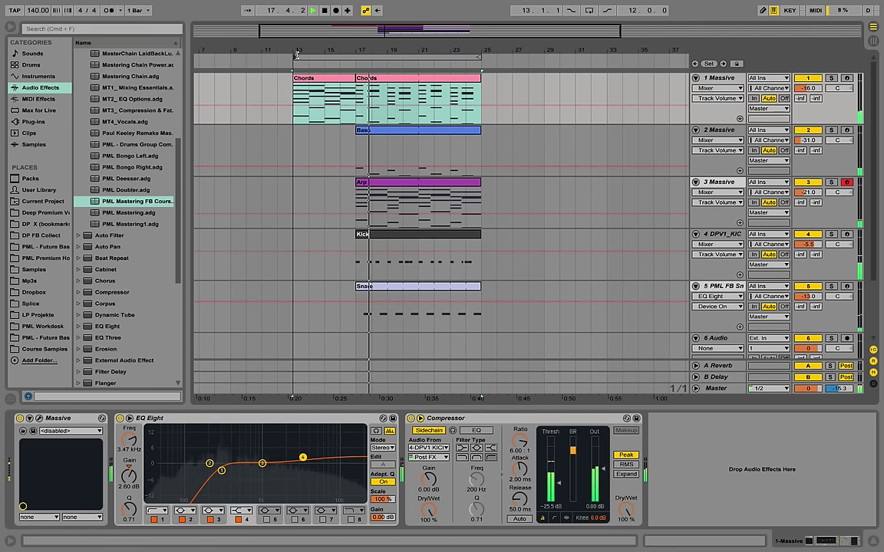
pyautogui.click(328, 79)
pyautogui.press('space')
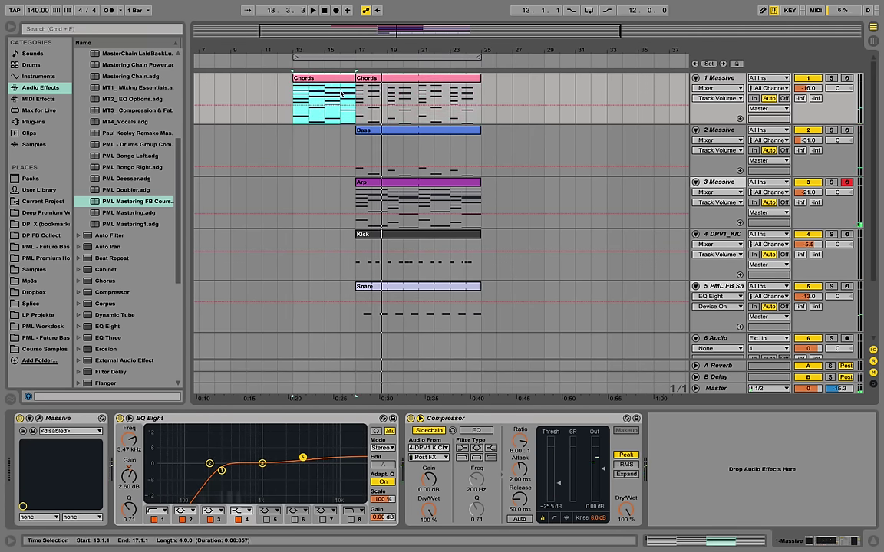
pyautogui.click(310, 58)
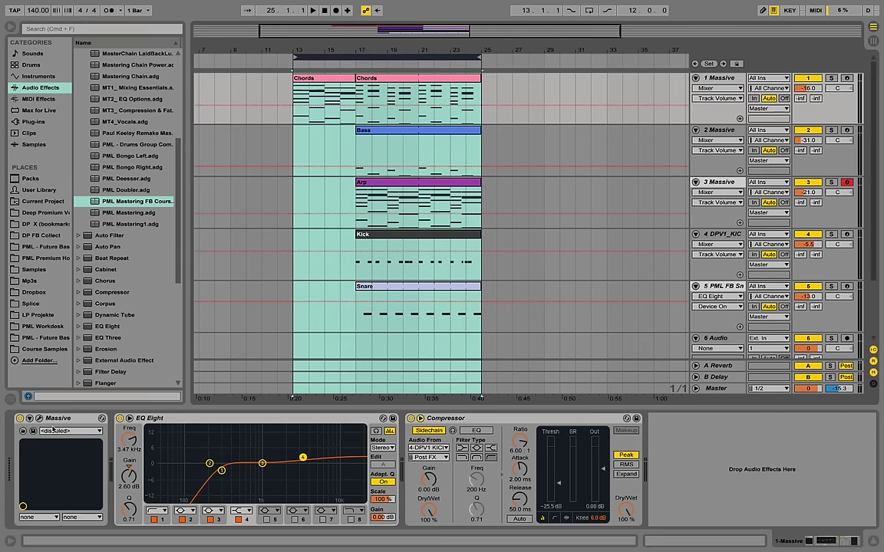
# - Configure the Massive device on the 1 Massive track to expose the LFO macro and Filter 2 cutoff, and close the plug-in window
pyautogui.click(40, 419)
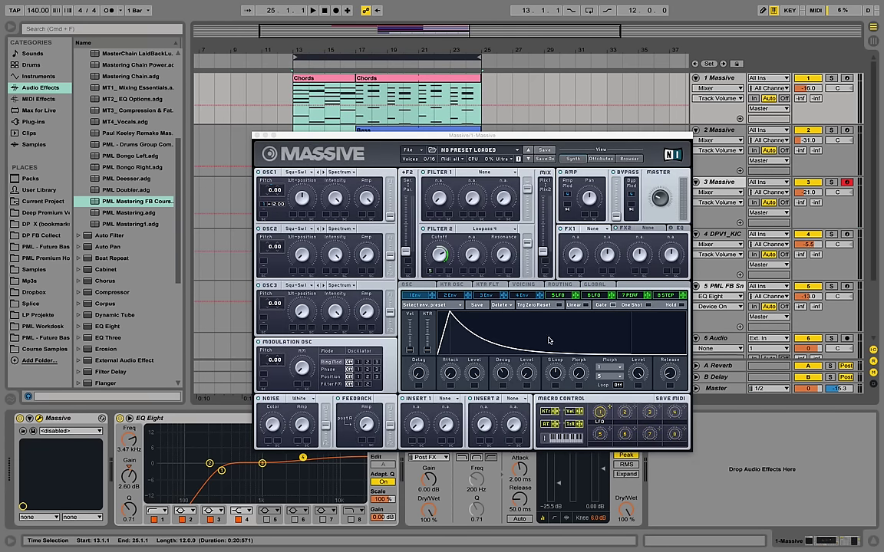
pyautogui.click(600, 413)
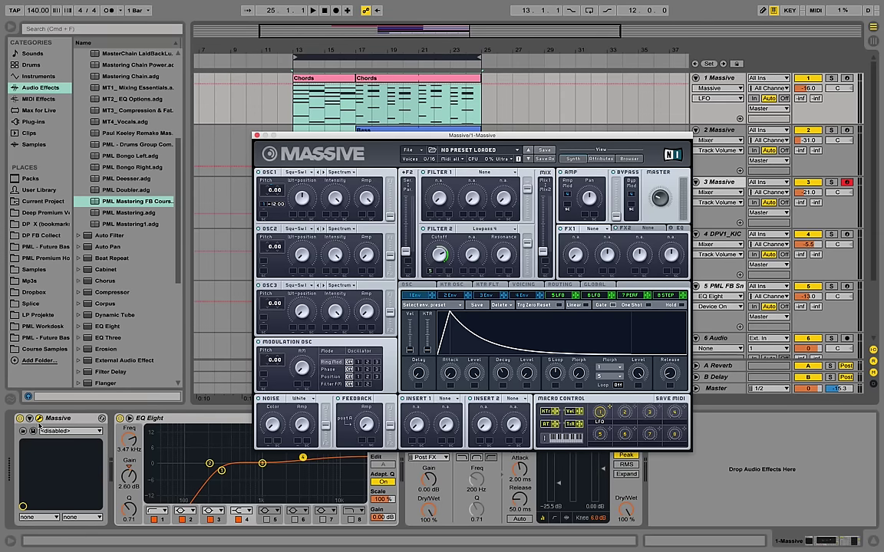
pyautogui.click(29, 419)
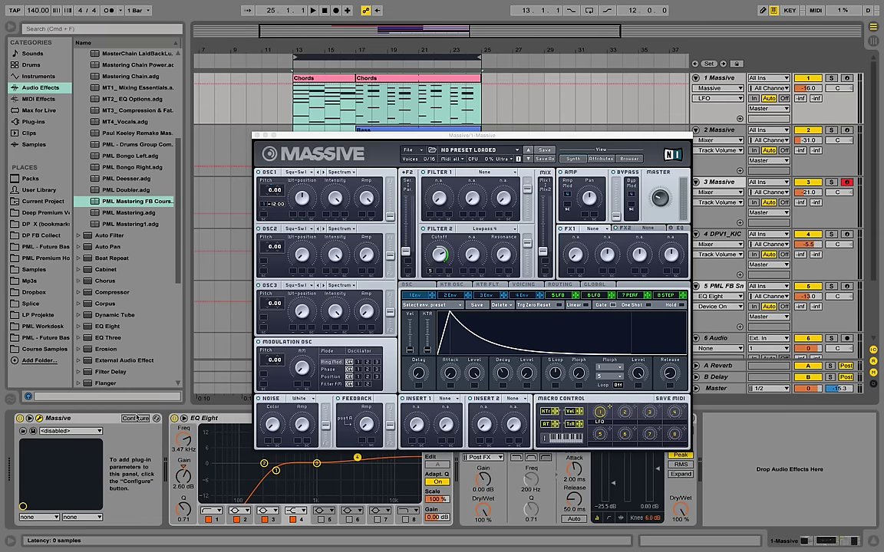
pyautogui.click(135, 419)
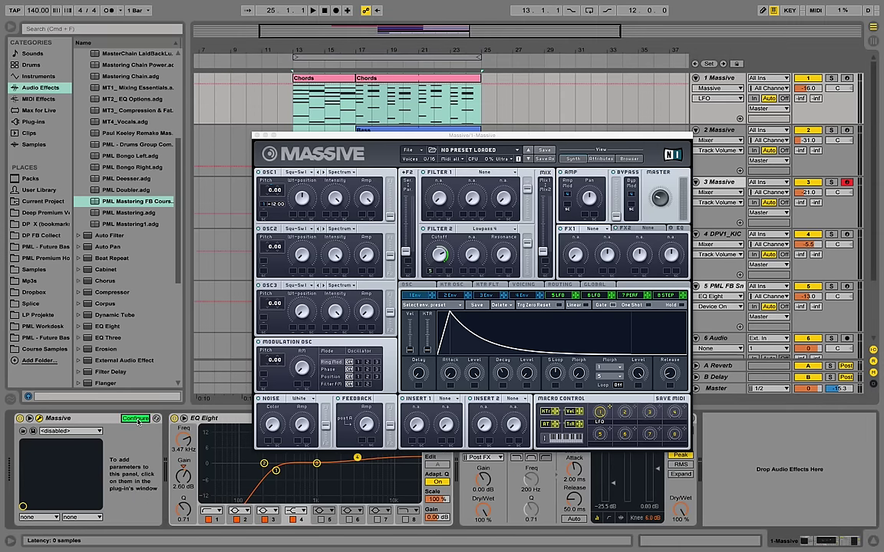
pyautogui.click(602, 412)
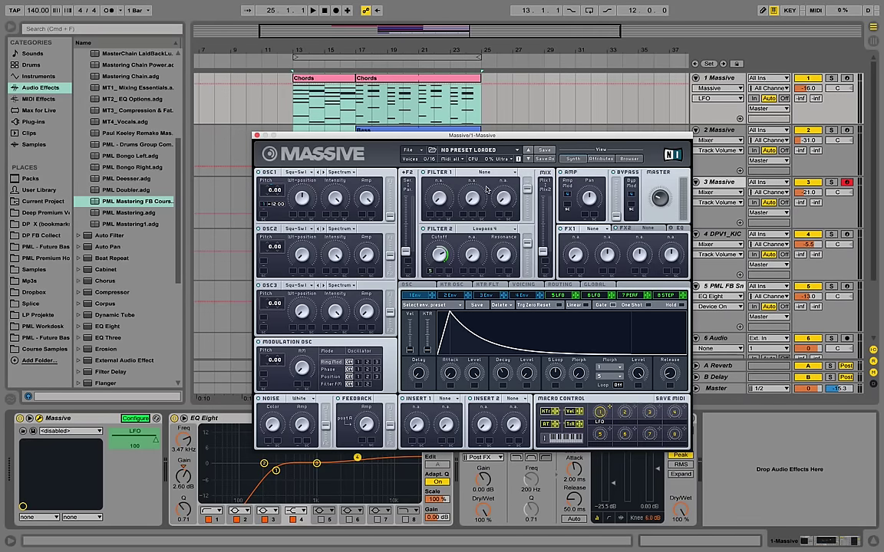
pyautogui.click(442, 256)
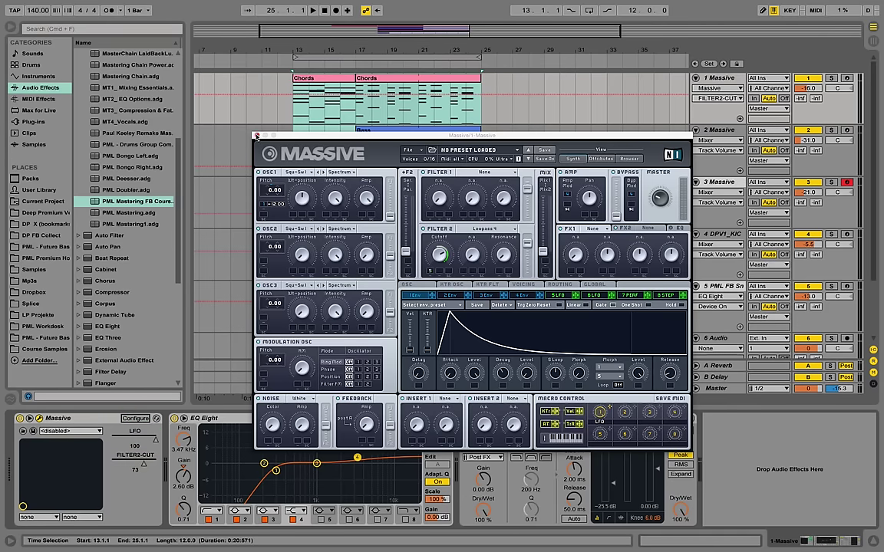
pyautogui.click(256, 136)
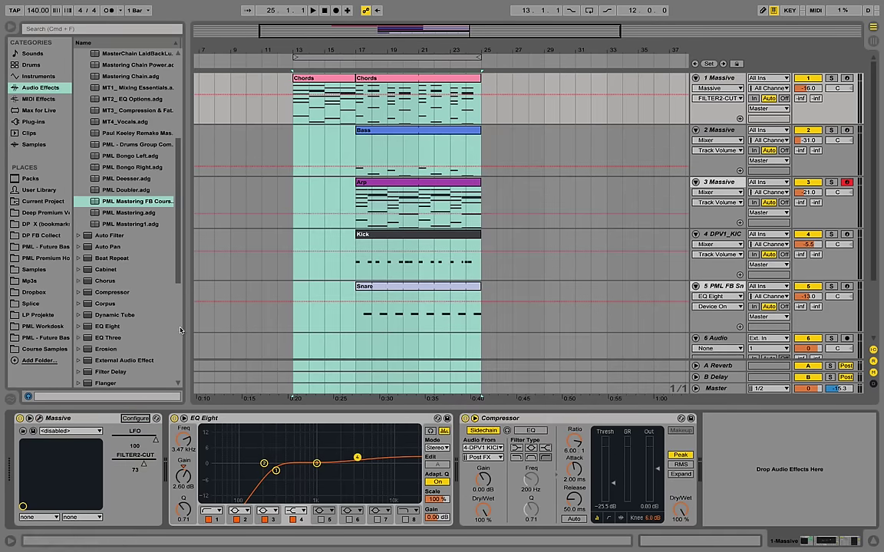
# - Automate Massive's LFO parameter down to its minimum over the Chords clip in bars 13 to 17, and play it from bar 13
pyautogui.click(155, 442)
pyautogui.moveTo(293, 110); pyautogui.dragTo(354, 110)
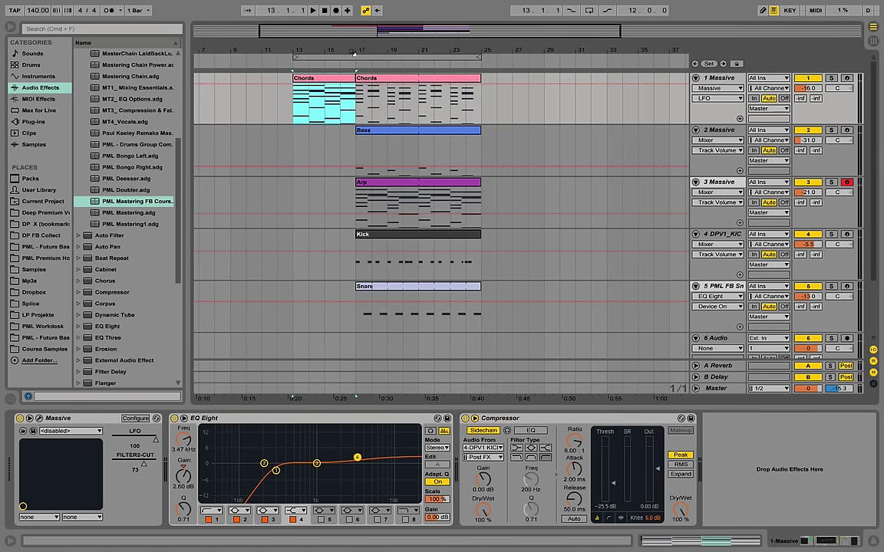
pyautogui.moveTo(352, 52); pyautogui.dragTo(391, 90)
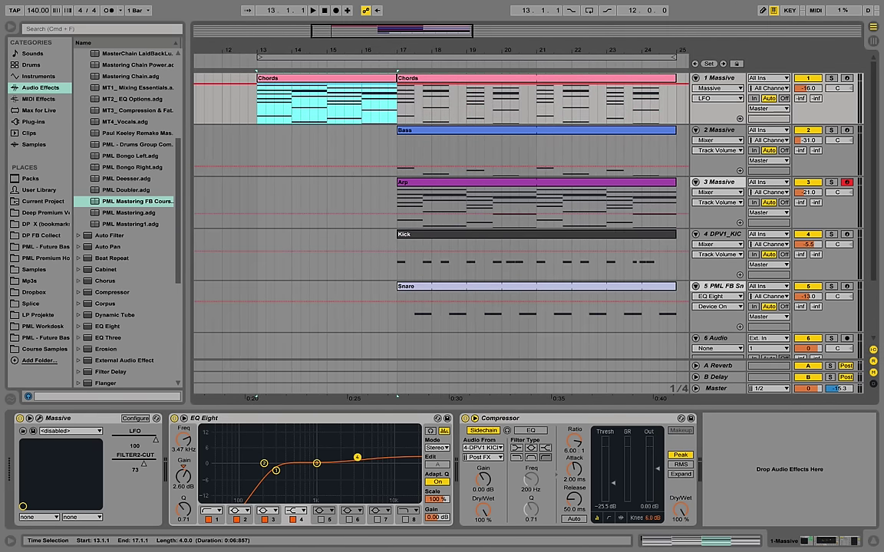
pyautogui.moveTo(156, 439); pyautogui.dragTo(112, 440)
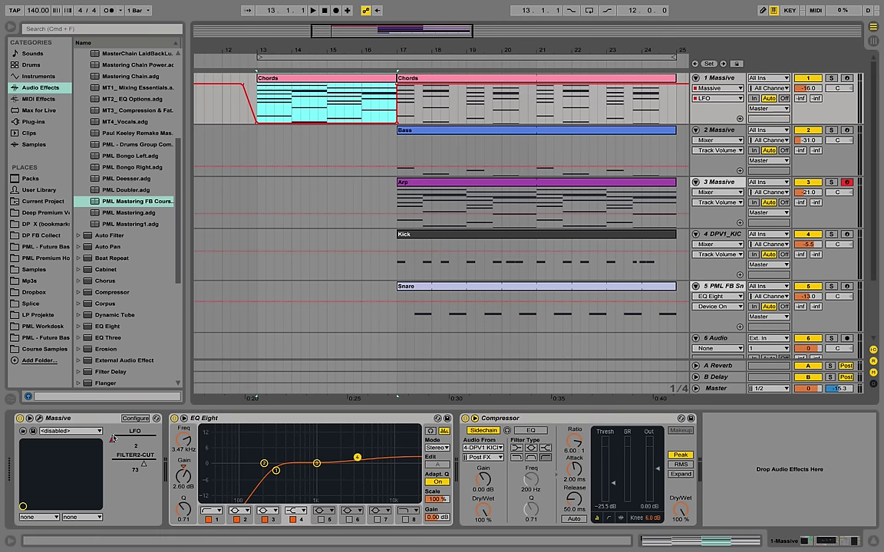
pyautogui.click(299, 93)
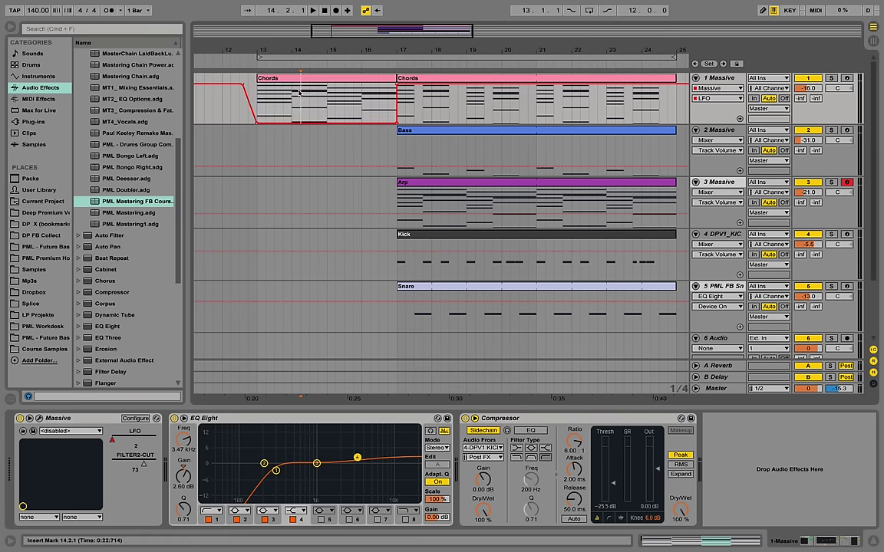
pyautogui.click(419, 110)
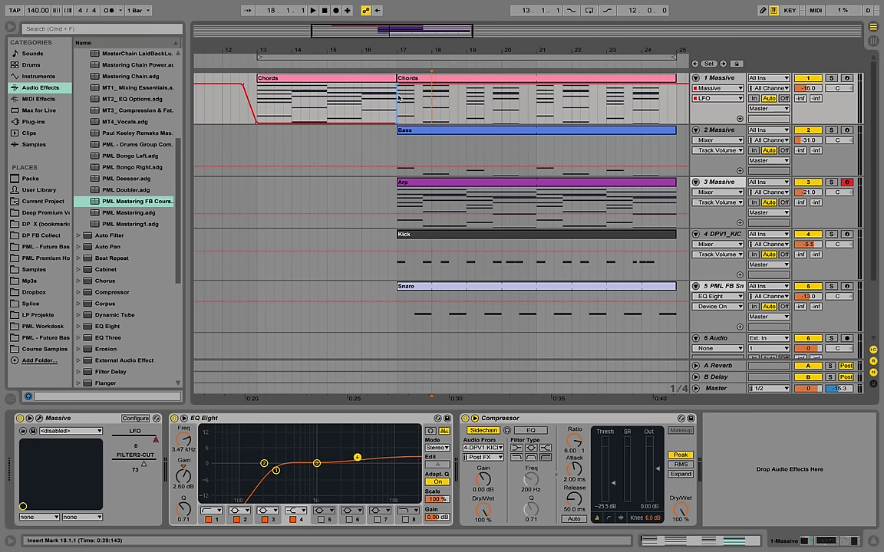
pyautogui.click(265, 97)
pyautogui.press('space')
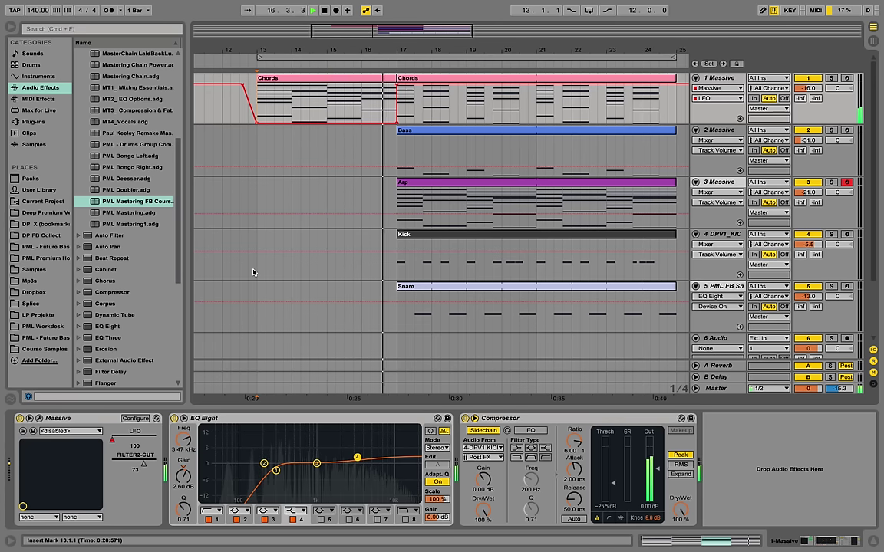
# - Automate Massive's FILTER2-CUT parameter down to about 30 from 13.1.1 to 16.4.1 and play the section
pyautogui.click(143, 466)
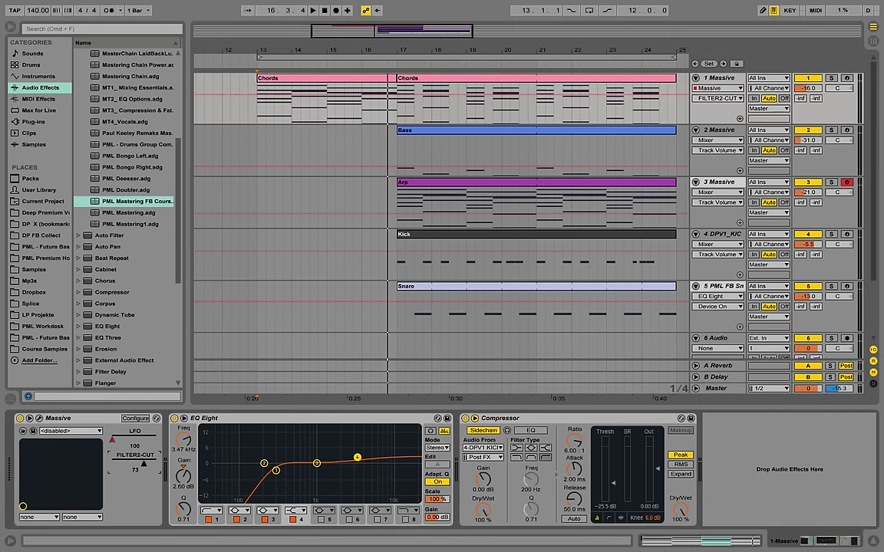
pyautogui.moveTo(257, 114); pyautogui.dragTo(395, 112)
pyautogui.press('space')
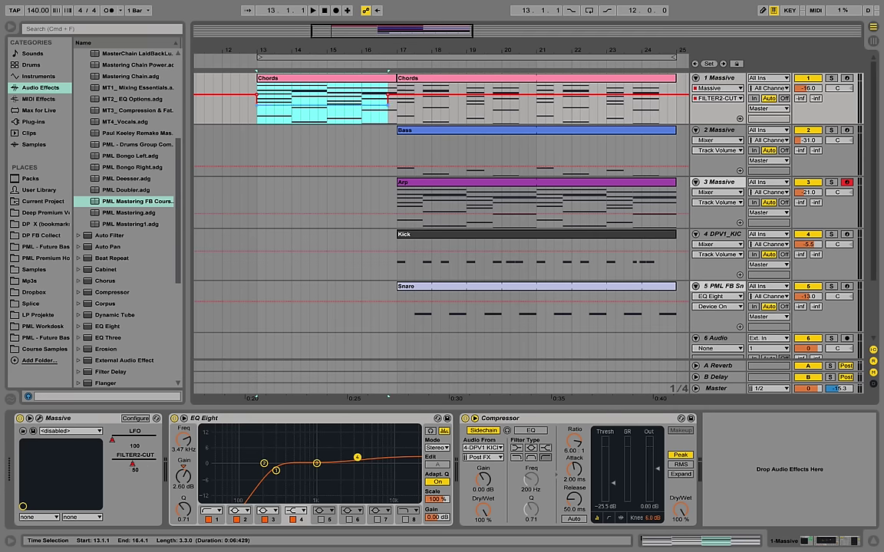
pyautogui.press('space')
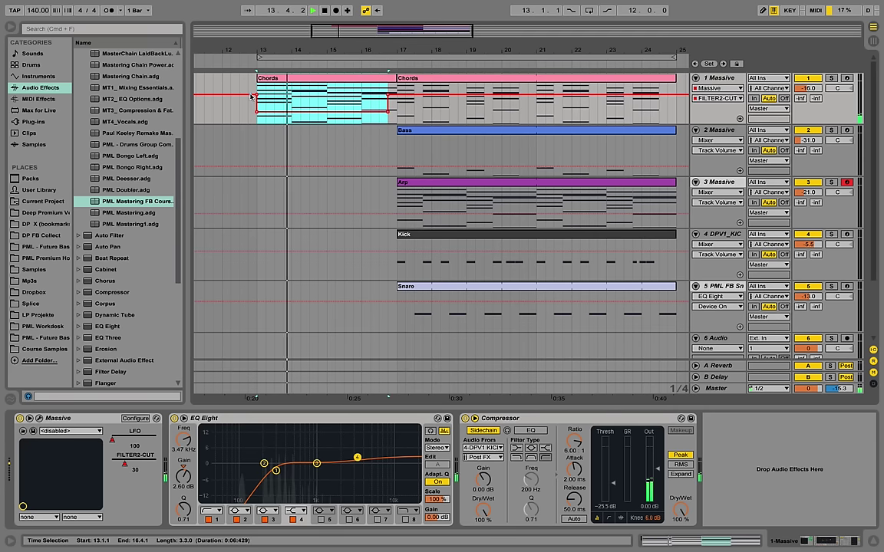
# - Shape the FILTER2-CUT automation to slope down into bar 13 and ramp back up from just before bar 16 to 16.4
pyautogui.moveTo(257, 95); pyautogui.dragTo(355, 113)
pyautogui.click(355, 114)
pyautogui.click(387, 113)
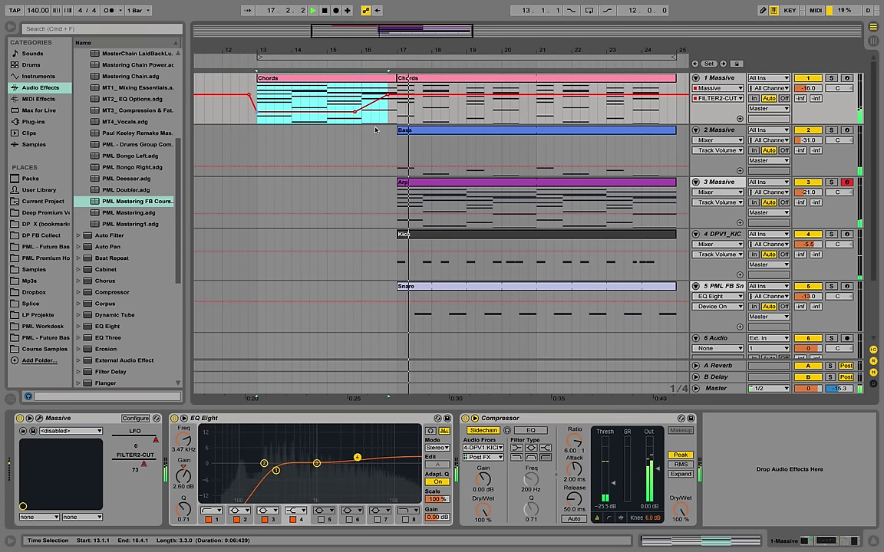
# - Extend the start of the Snare clip back to bar 16
pyautogui.scroll(-2, 394, 304)
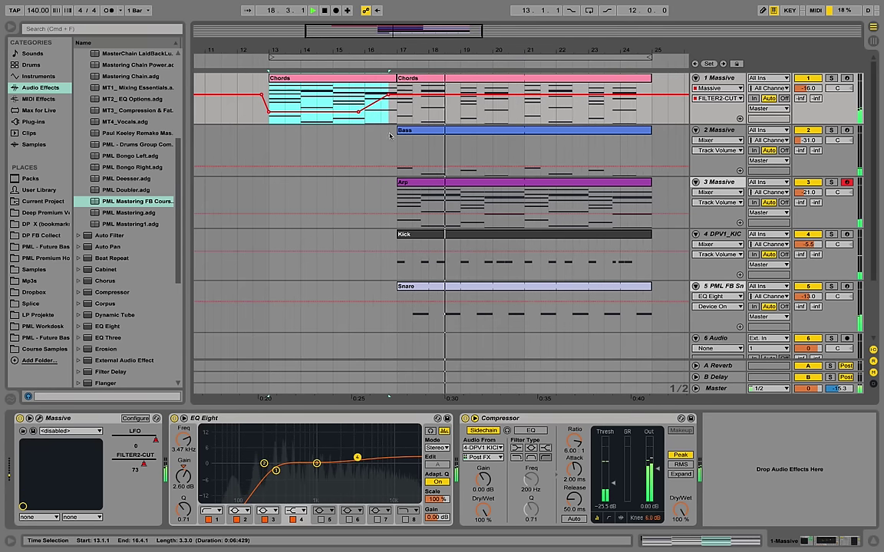
pyautogui.click(394, 304)
pyautogui.keyDown('shift'); pyautogui.click(365, 305); pyautogui.keyUp('shift')
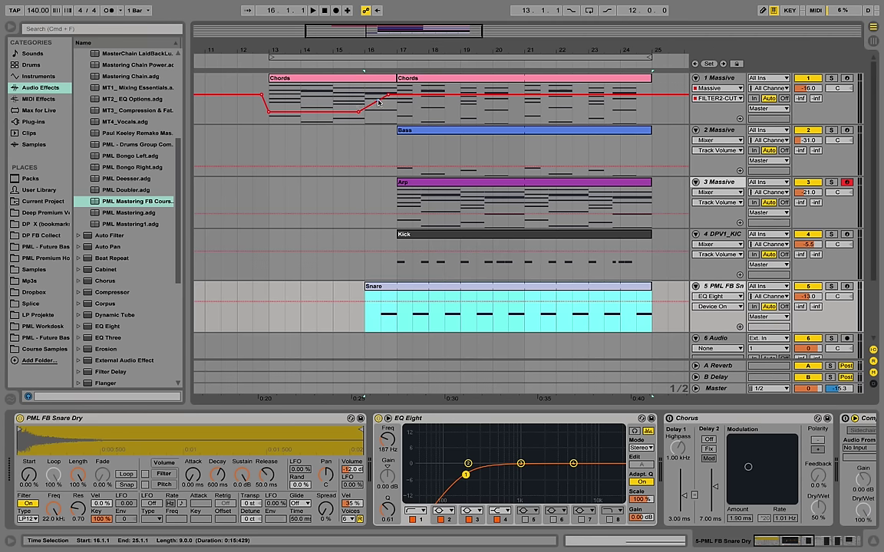
# - Curve the FILTER2-CUT rise around bar 16 with extra breakpoints and trim the first Chords clip to end at 16.3.1
pyautogui.click(377, 102)
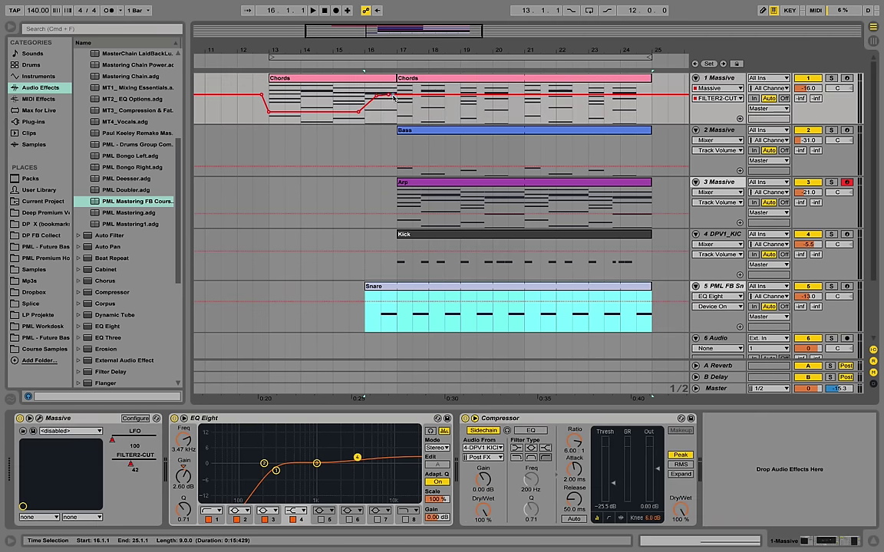
pyautogui.moveTo(395, 97); pyautogui.dragTo(380, 92)
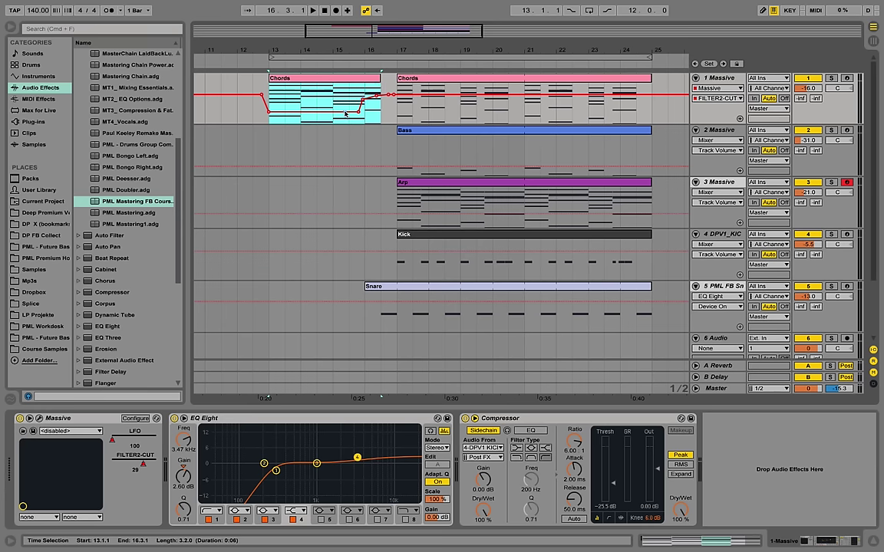
# - Play the arrangement from bar 13 to hear the filtered intro lead into the drop
pyautogui.click(269, 91)
pyautogui.press('space')
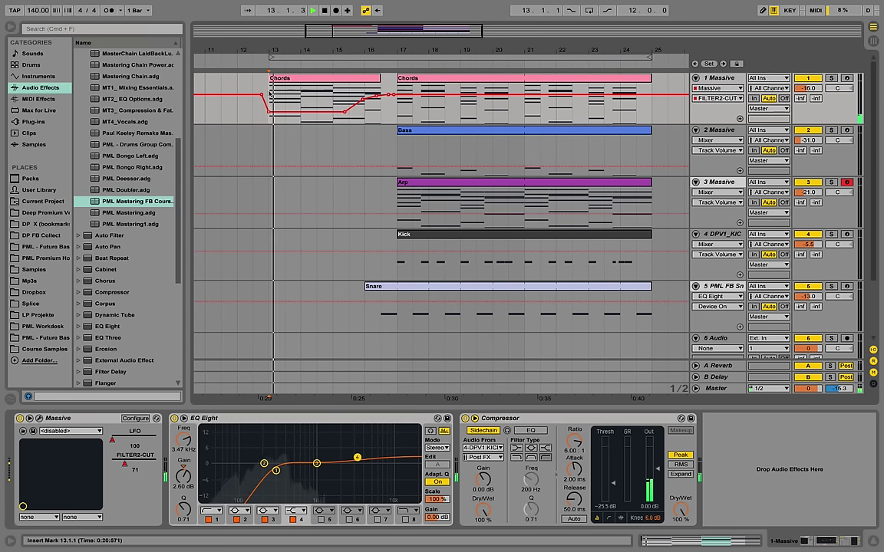
pyautogui.press('-')
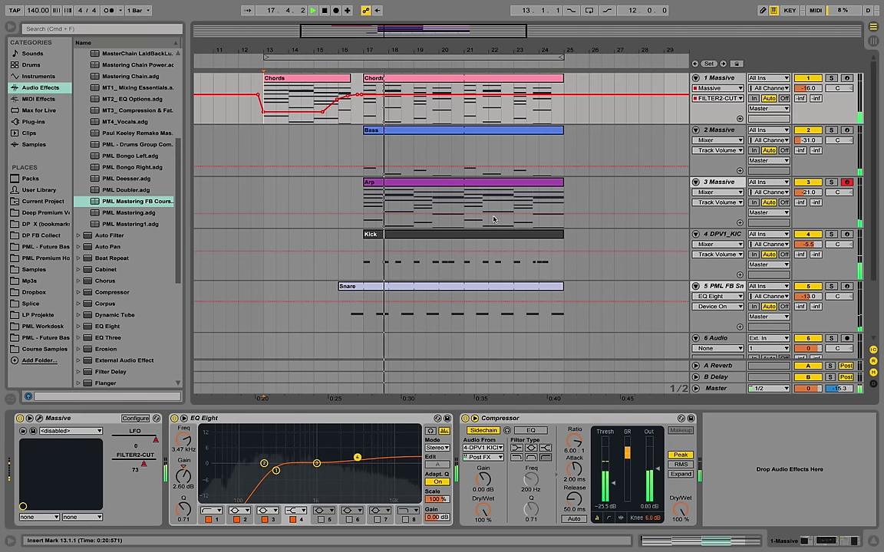
# - Extend the start of the Arp clip on the 3 Massive track back to 15.3.1
pyautogui.click(373, 186)
pyautogui.click(368, 181)
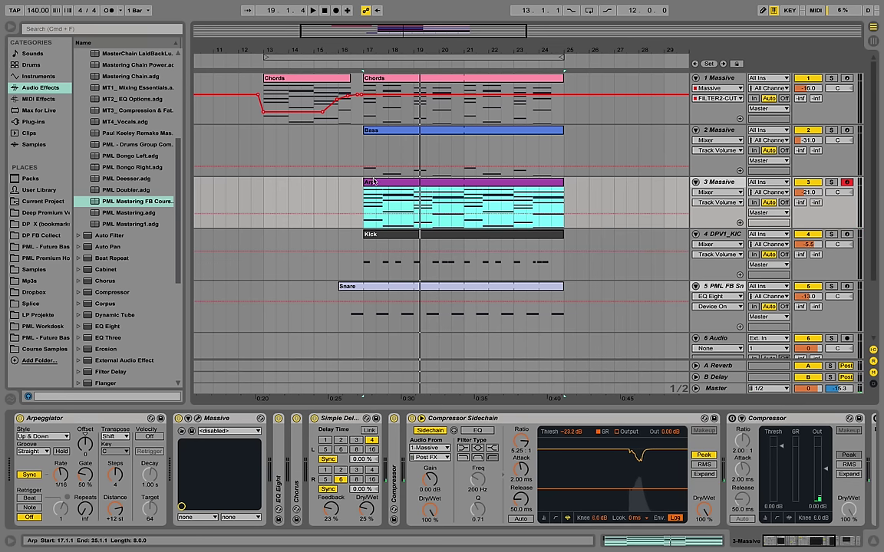
pyautogui.moveTo(368, 181); pyautogui.dragTo(326, 183)
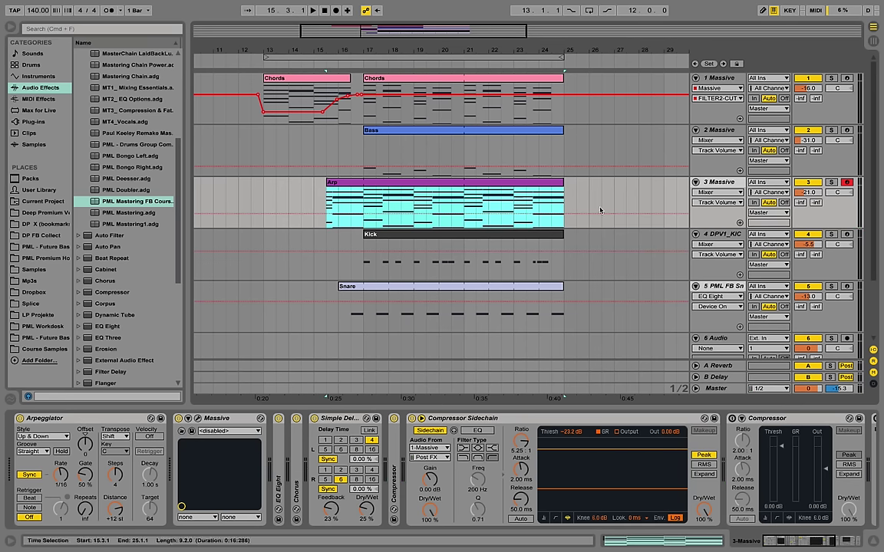
pyautogui.click(711, 181)
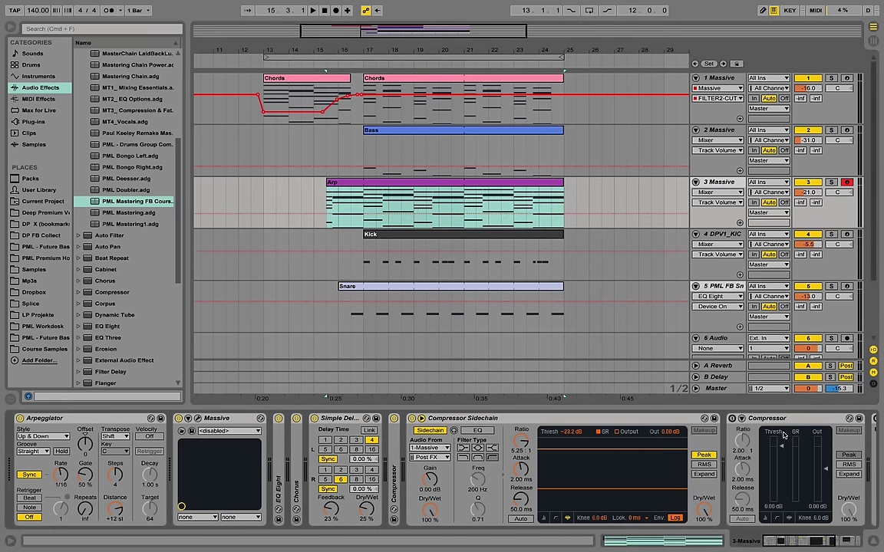
# - Turn on the Utility device at the end of the 3 Massive track's effect chain and show its Gain automation
pyautogui.moveTo(795, 540); pyautogui.dragTo(879, 545)
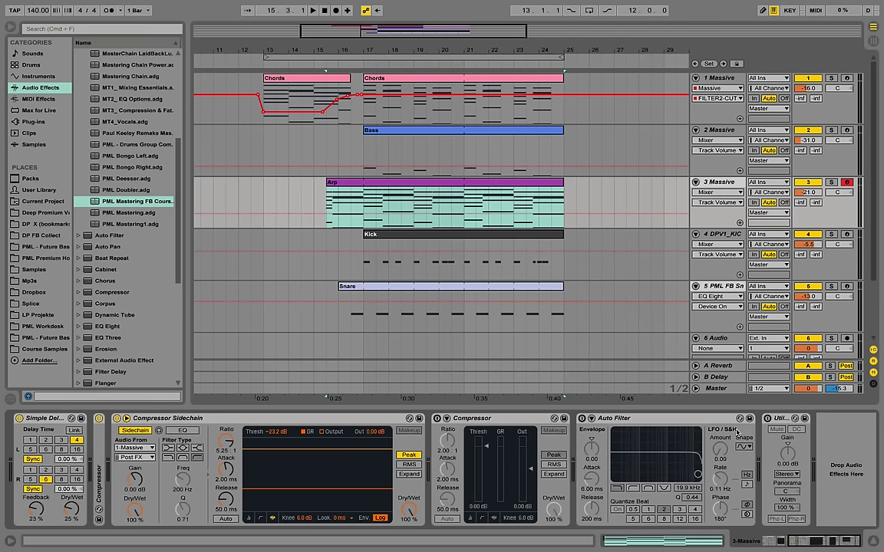
pyautogui.click(766, 420)
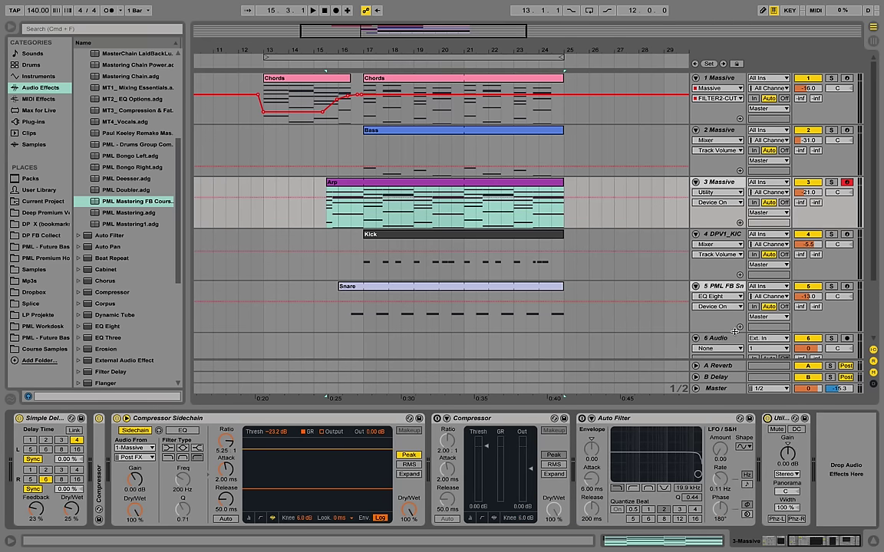
pyautogui.scroll(-6, 132, 251)
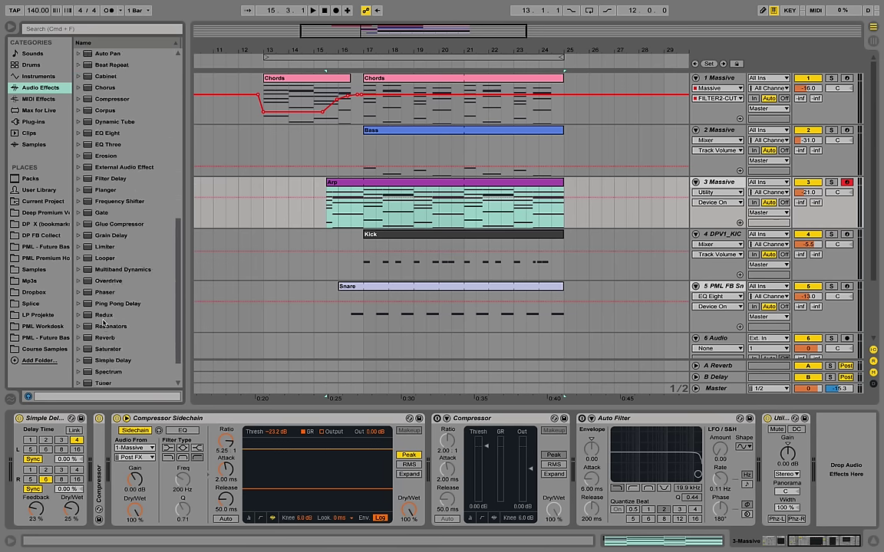
pyautogui.scroll(-1, 108, 312)
pyautogui.click(105, 362)
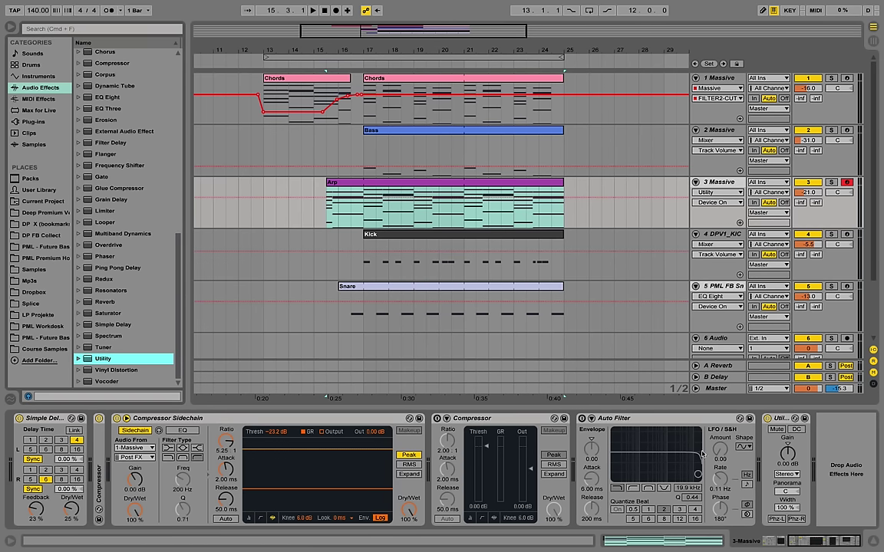
pyautogui.click(788, 452)
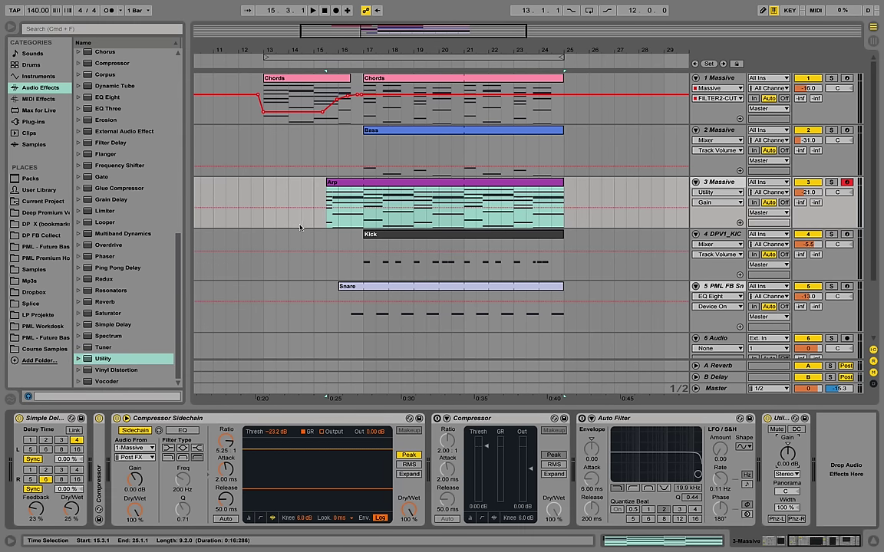
# - Lower the Utility Gain automation to its minimum over the Arp clip from 15.3.1 to 17.1.1 and play from 15.3.1
pyautogui.moveTo(323, 221); pyautogui.dragTo(358, 214)
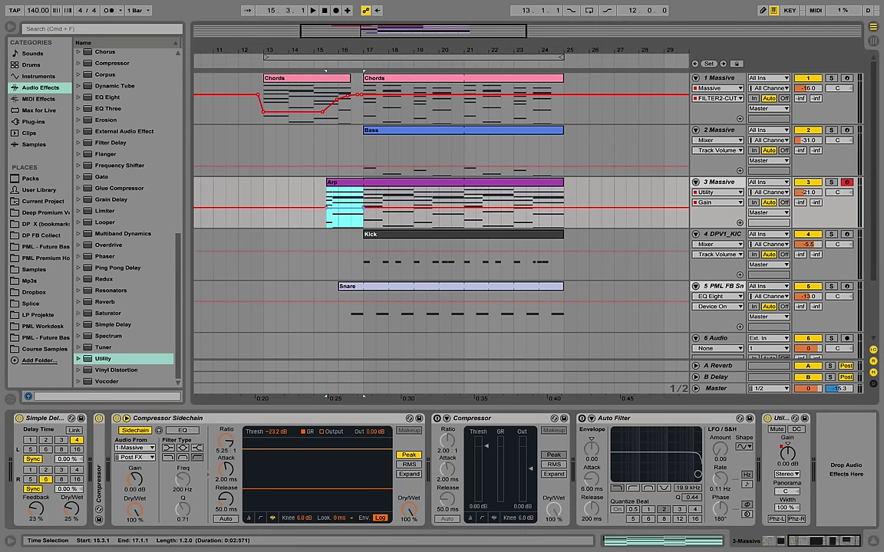
pyautogui.click(327, 201)
pyautogui.press('space')
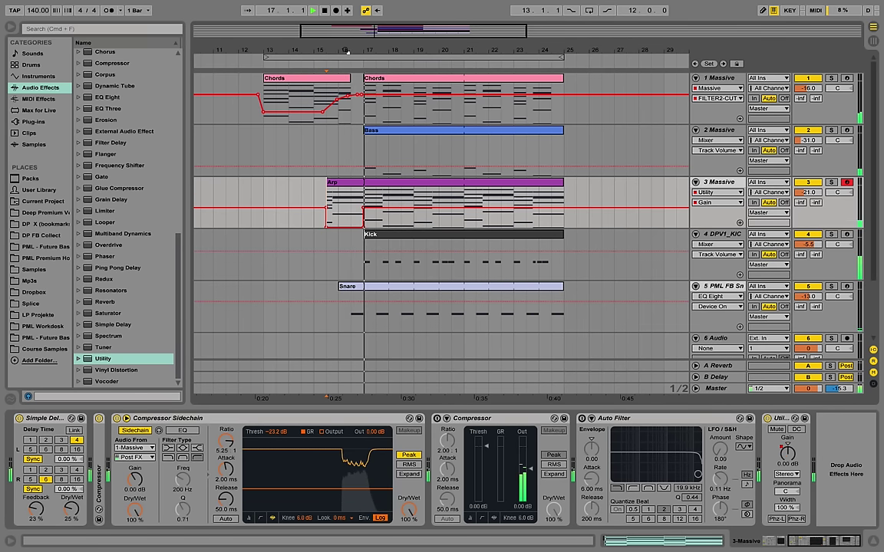
# - Add Gain breakpoints just before 16.3 and remove the lower breakpoint at bar 17 so the arp fades in toward the drop
pyautogui.press('+')
pyautogui.press('+')
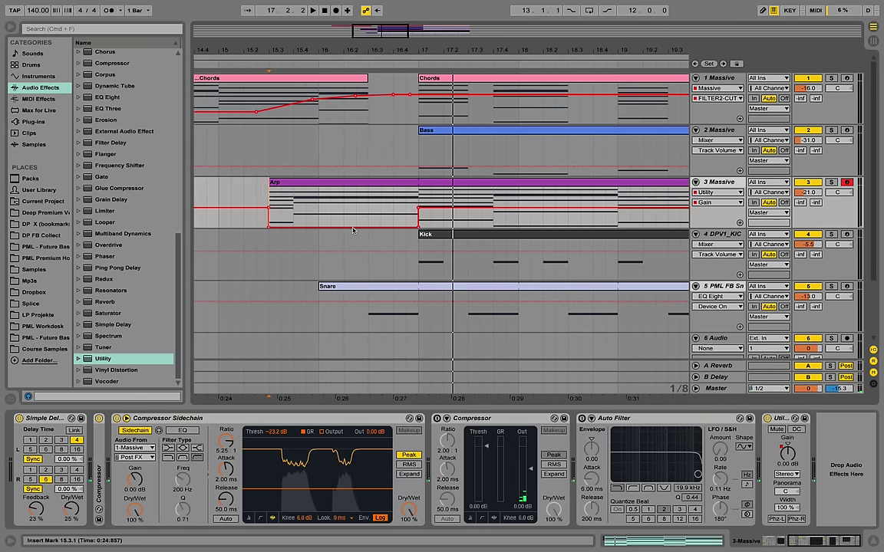
pyautogui.moveTo(365, 228); pyautogui.dragTo(366, 222)
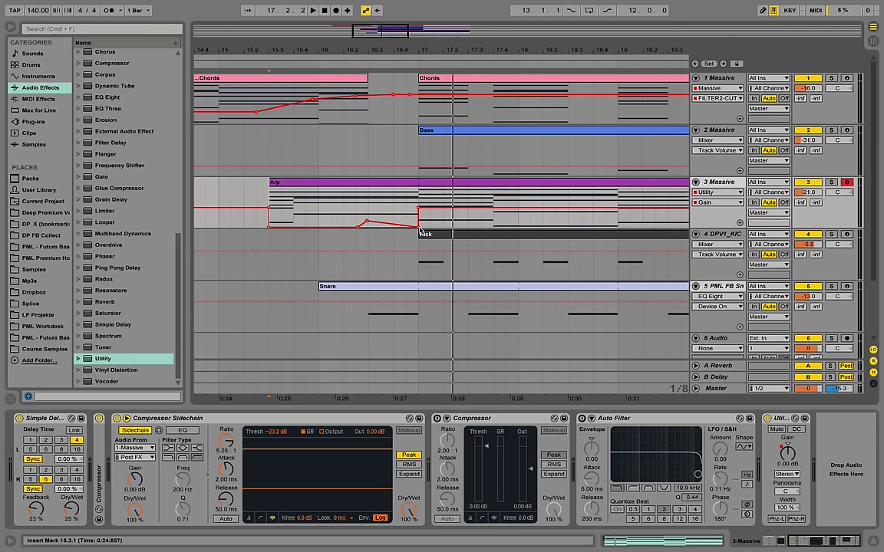
pyautogui.click(418, 228)
pyautogui.press('space')
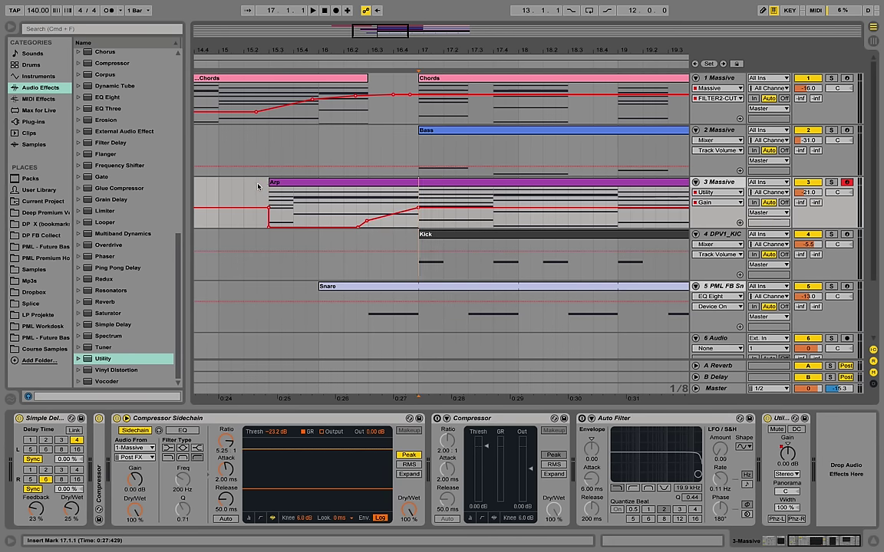
# - Play the arp fade-in from 15.3.1 and bend the Gain rise upward with extra breakpoints around 16.4
pyautogui.click(266, 192)
pyautogui.press('space')
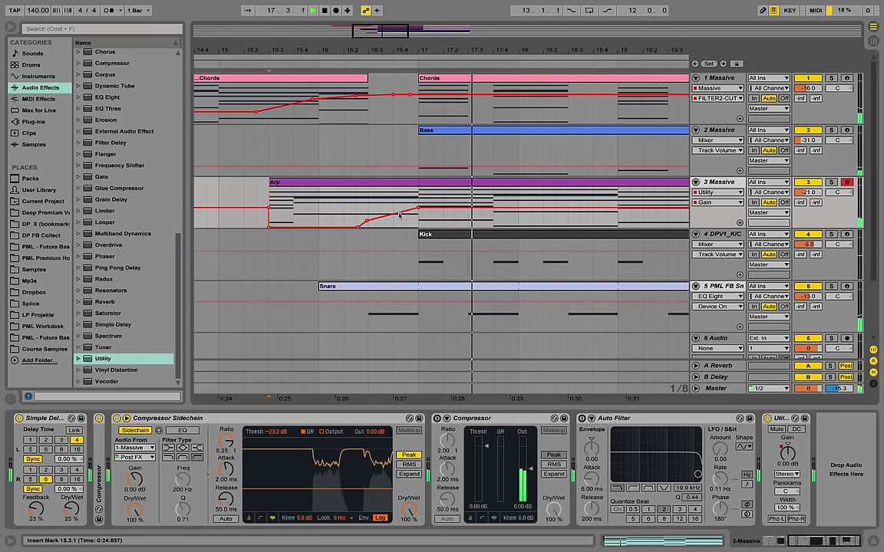
pyautogui.moveTo(399, 215); pyautogui.dragTo(393, 210)
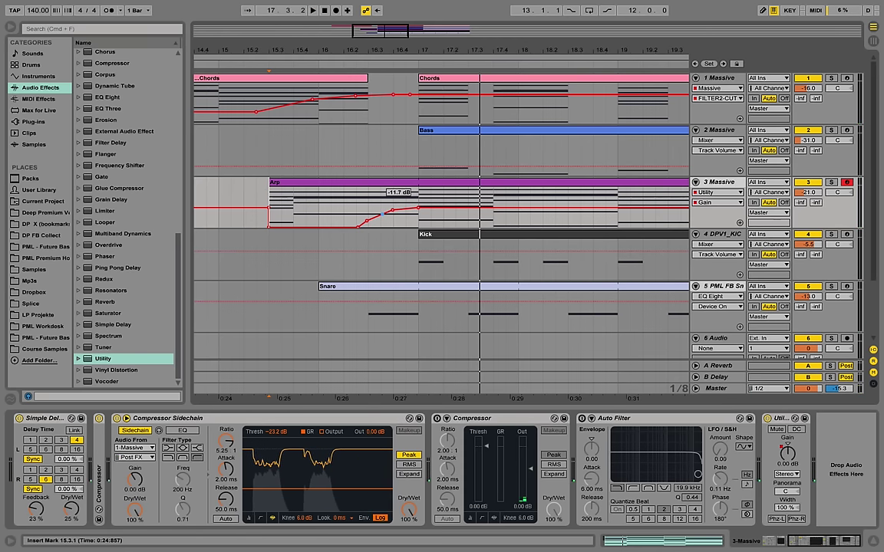
# - Play the whole arrangement from bar 13 to hear the intro with the faded-in arp lead into the drop
pyautogui.press('-')
pyautogui.press('-')
pyautogui.press('-')
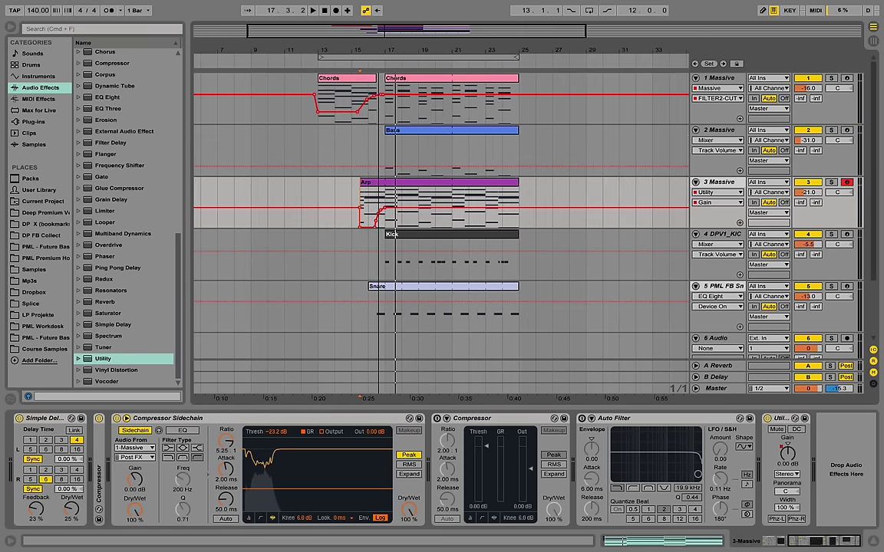
pyautogui.click(319, 89)
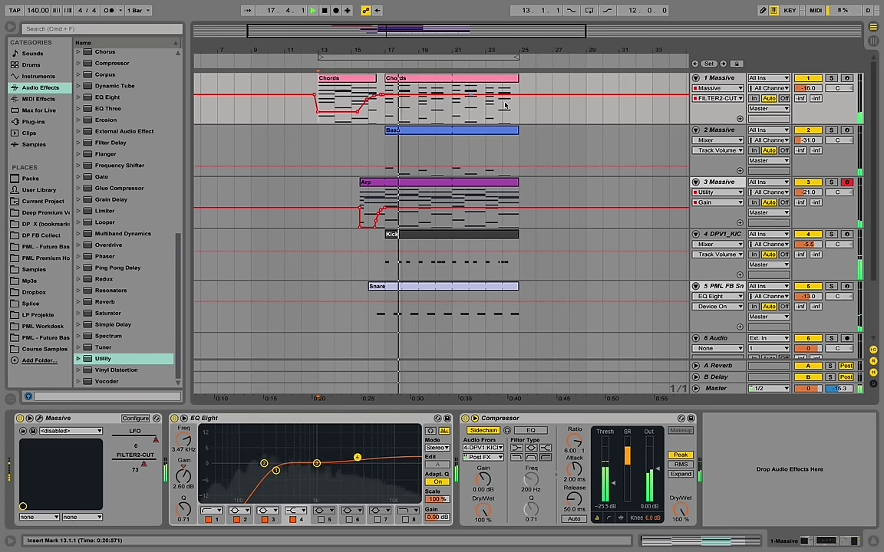
# - Fold tracks 1 through 5 in the arrangement down to single clip rows
pyautogui.click(694, 79)
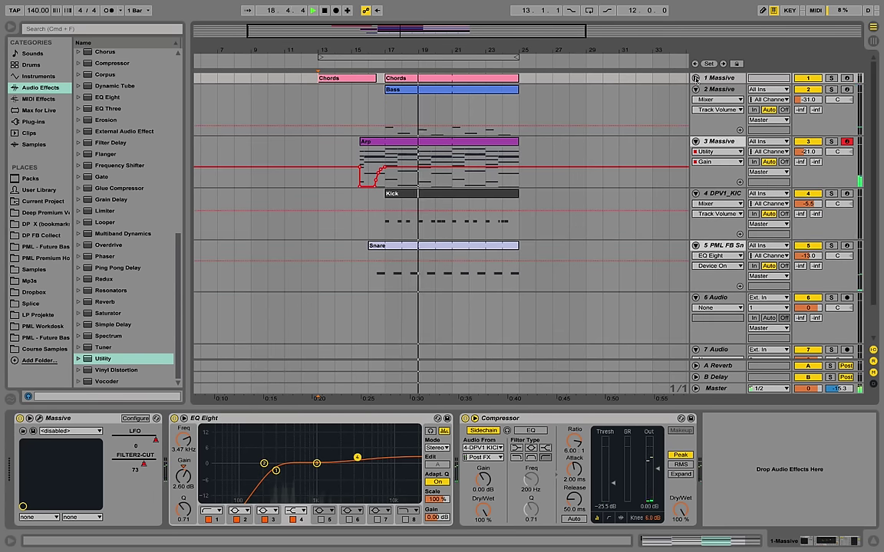
pyautogui.click(695, 89)
pyautogui.click(695, 101)
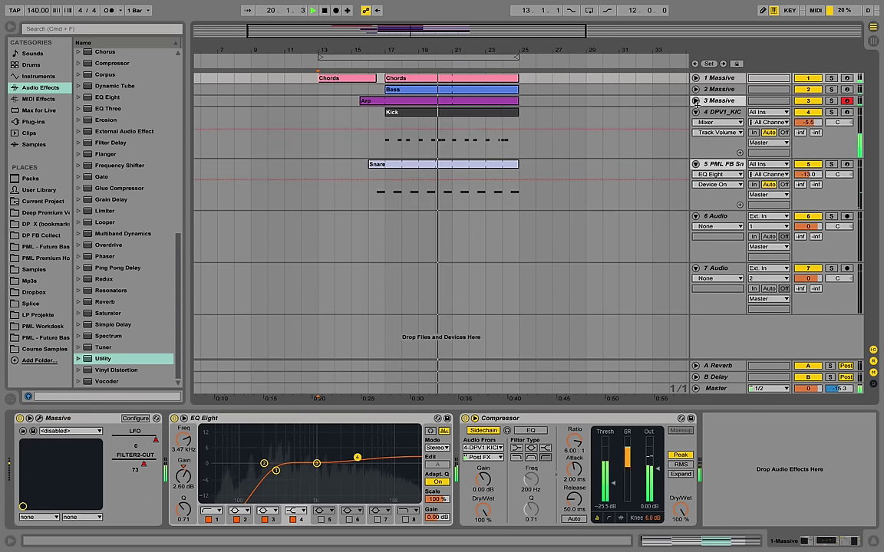
pyautogui.click(695, 112)
pyautogui.click(695, 122)
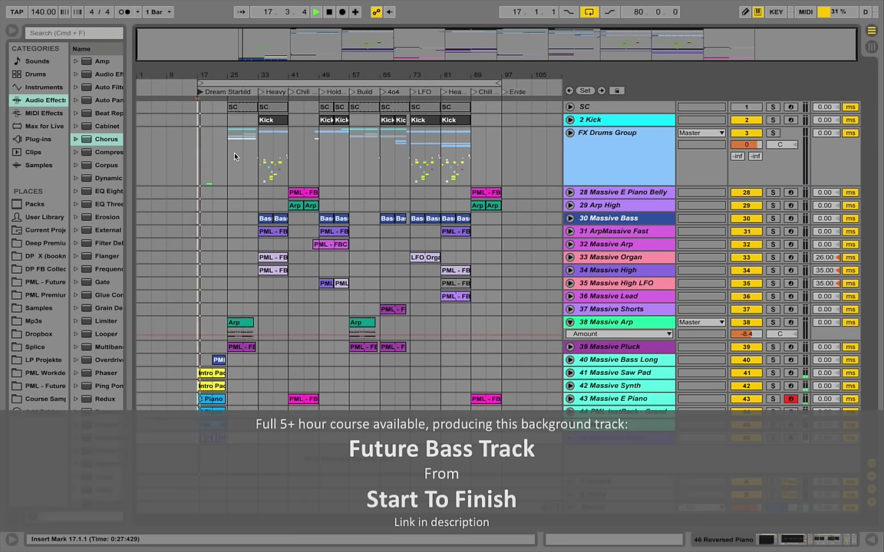
pyautogui.moveTo(303, 49); pyautogui.dragTo(308, 73)
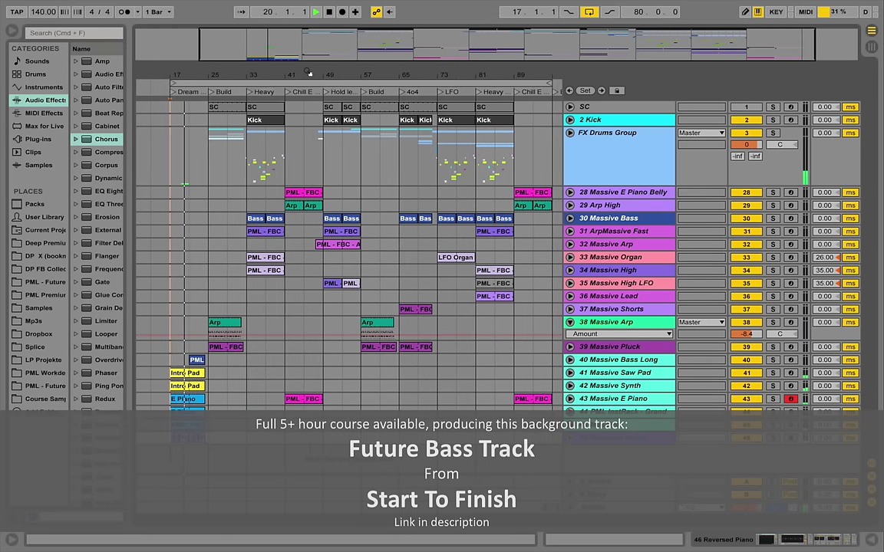